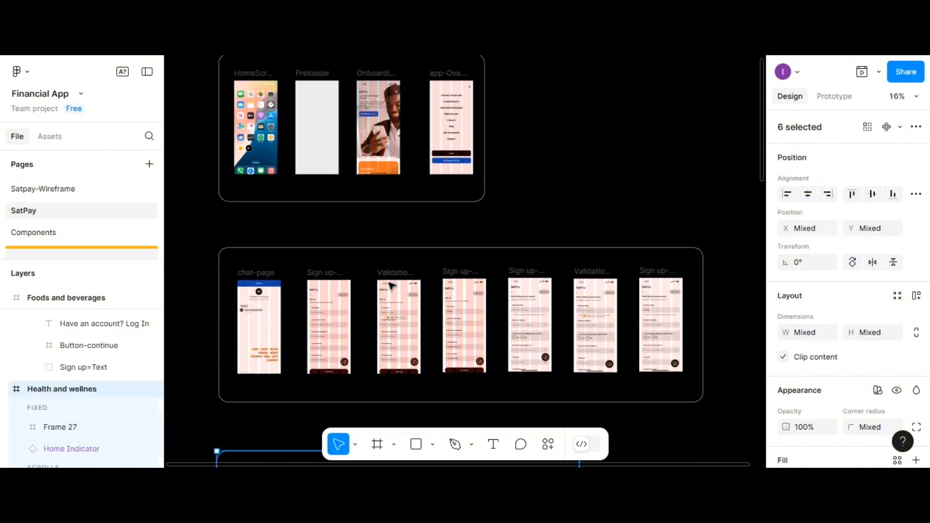
Step: Review the SatPay page's groups of app screens, from the home and sign-up frames through log-in, dashboard, shipping and transaction frames
scroll(391, 278, "down", 1)
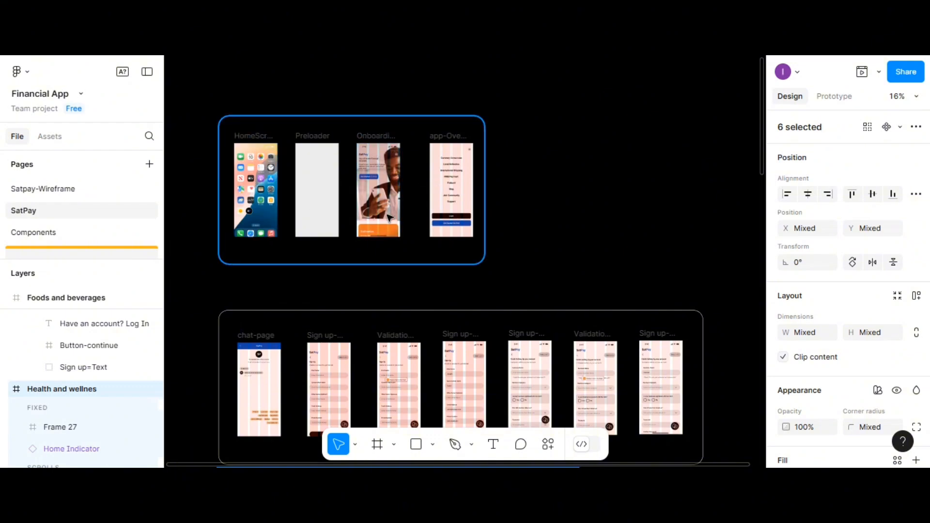
scroll(389, 217, "down", 5)
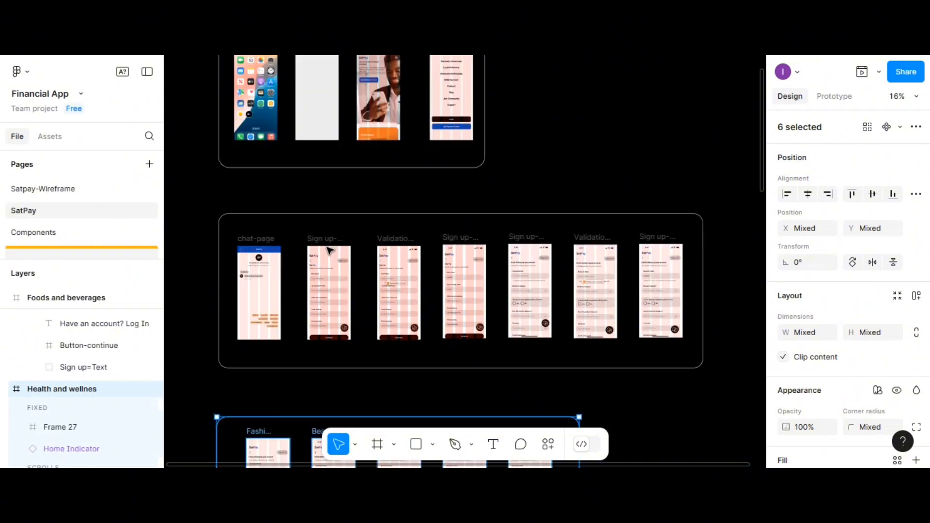
scroll(457, 244, "down", 4)
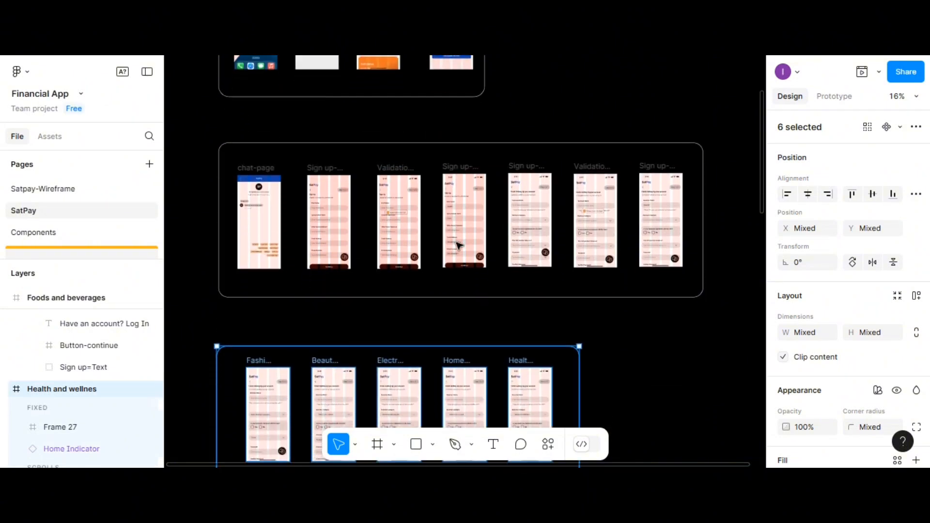
scroll(458, 245, "down", 10)
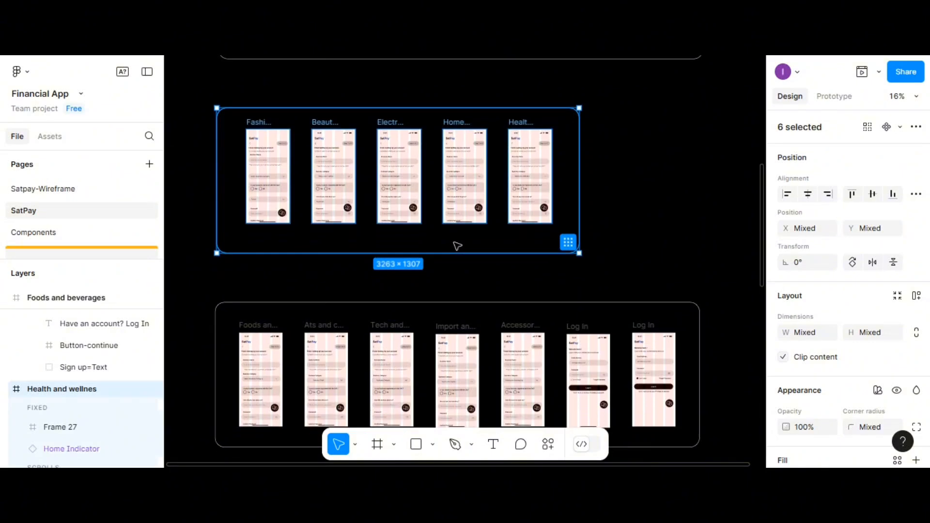
scroll(456, 246, "down", 13)
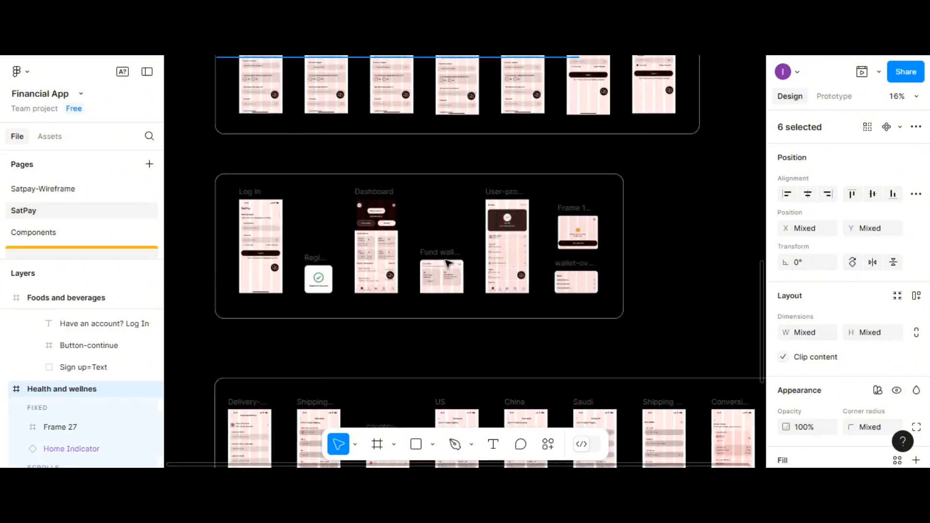
scroll(447, 263, "down", 11)
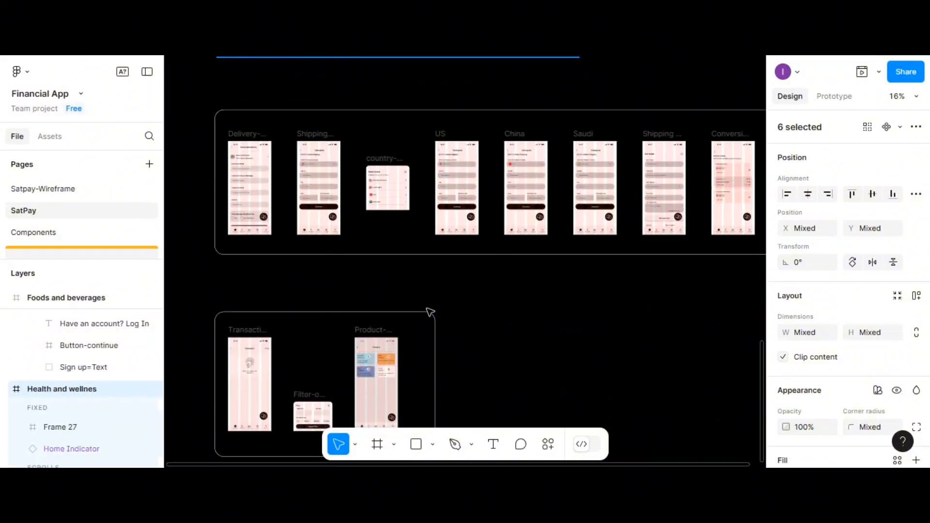
scroll(430, 312, "up", 20)
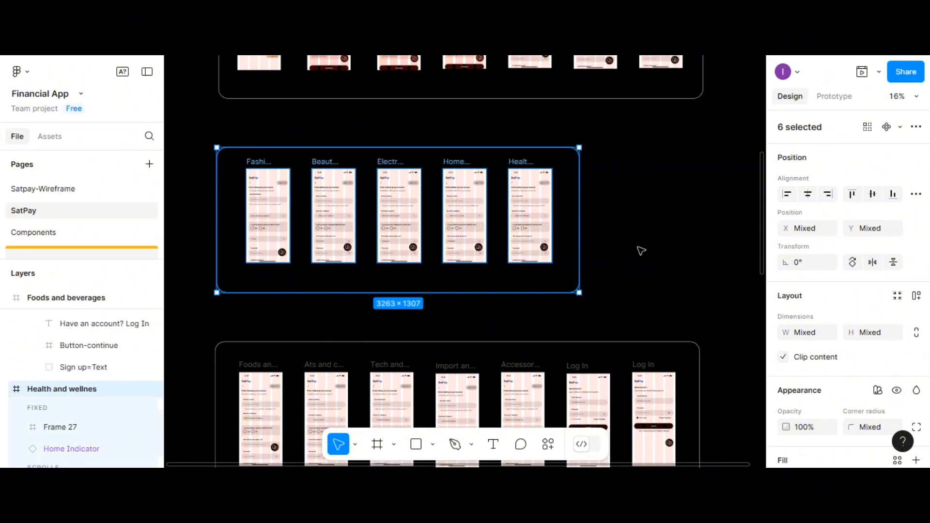
Step: Examine the prototype connections of the HomeScreen and Preloader frames in the first group
scroll(584, 259, "up", 6)
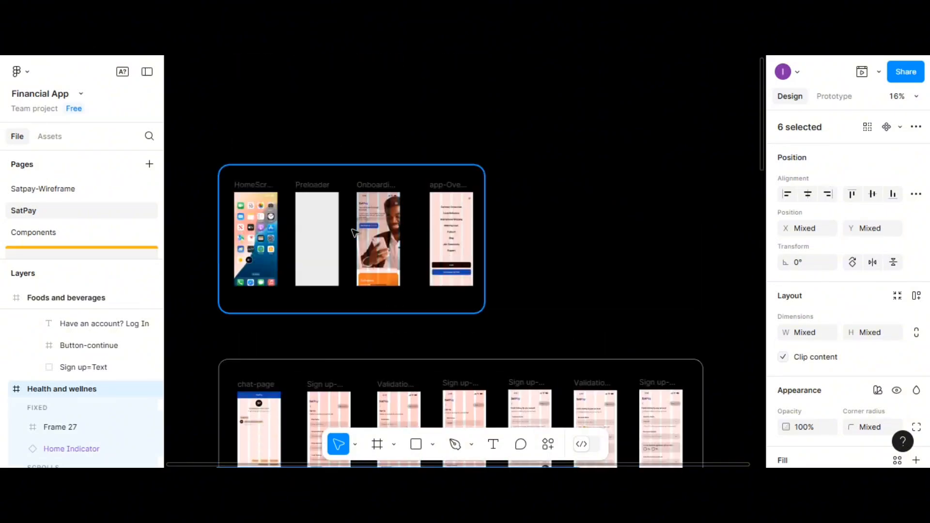
scroll(353, 232, "up", 3)
scroll(355, 233, "up", 2)
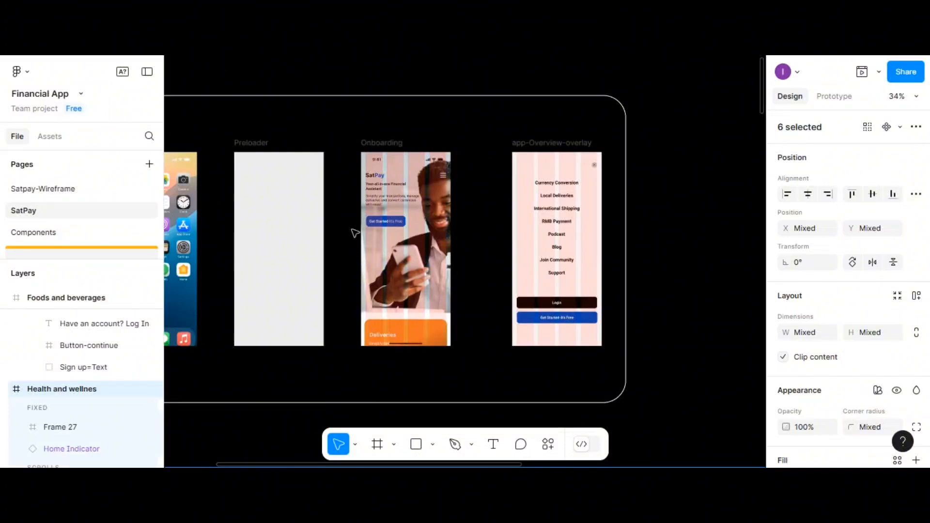
scroll(483, 224, "down", 2)
scroll(457, 238, "left", 3)
scroll(456, 237, "up", 1)
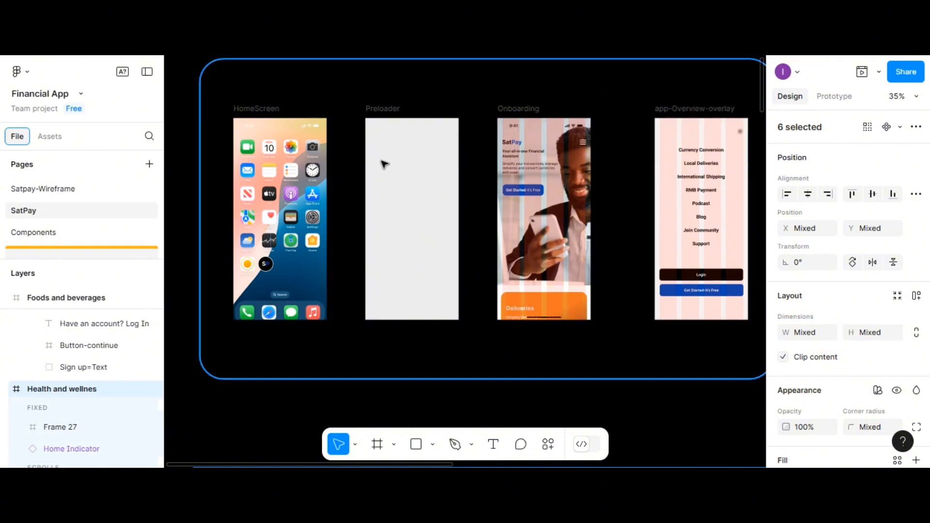
scroll(383, 164, "up", 2)
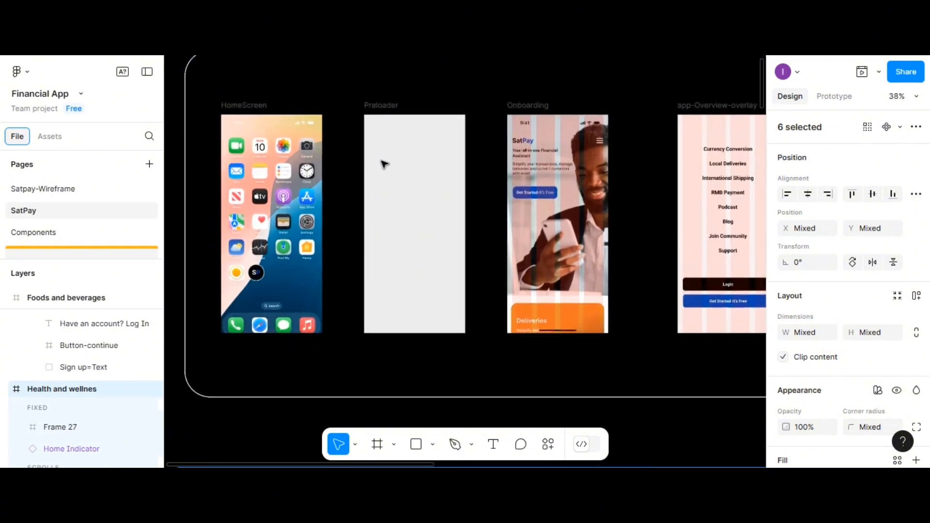
left_click(261, 112)
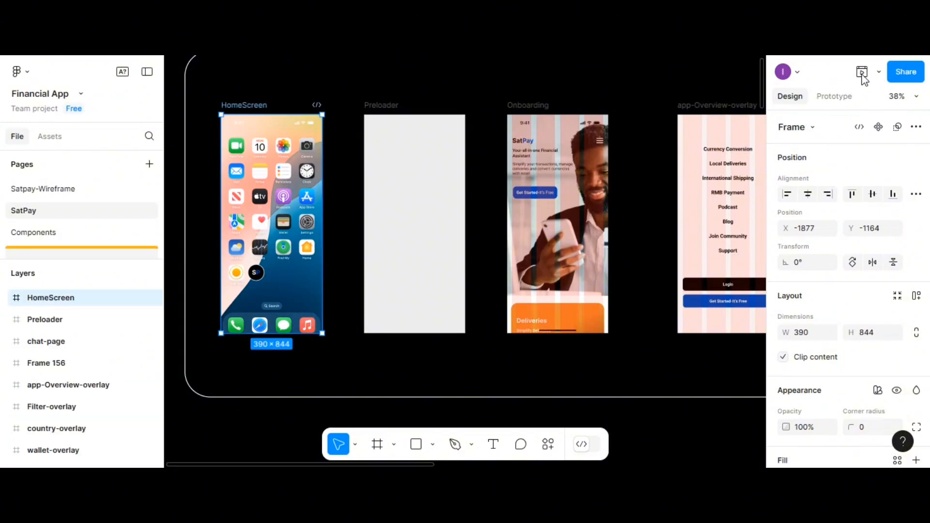
left_click(834, 95)
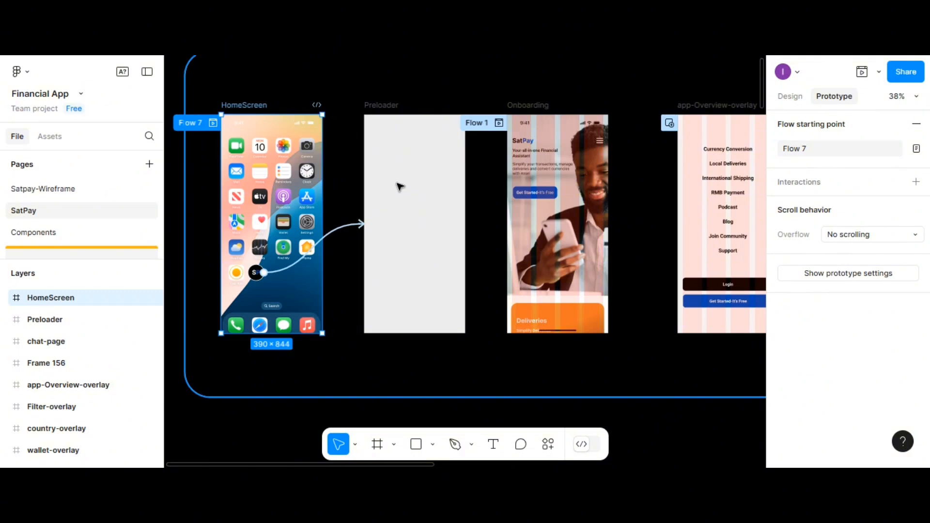
left_click(384, 121)
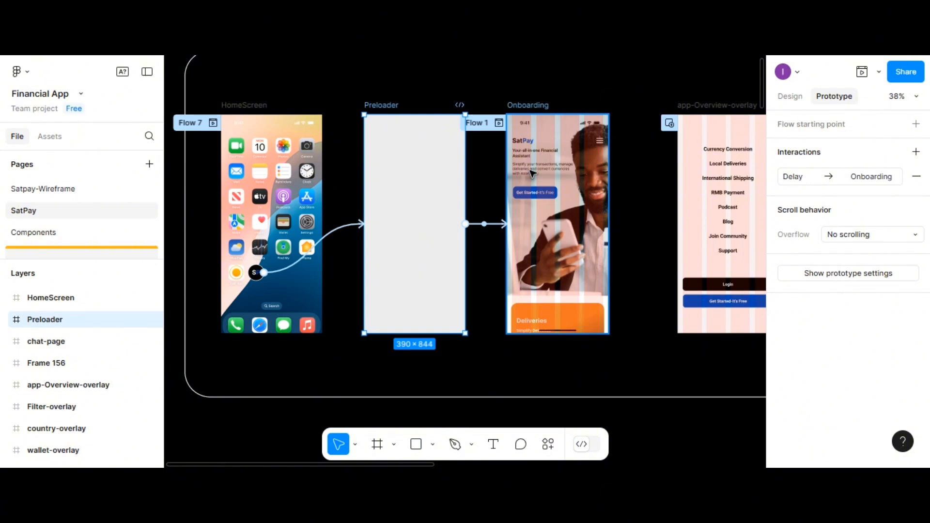
Step: Examine the Onboarding frame's prototype connections, including those from its logo, menu icon and Get Started button
scroll(532, 173, "right", 5)
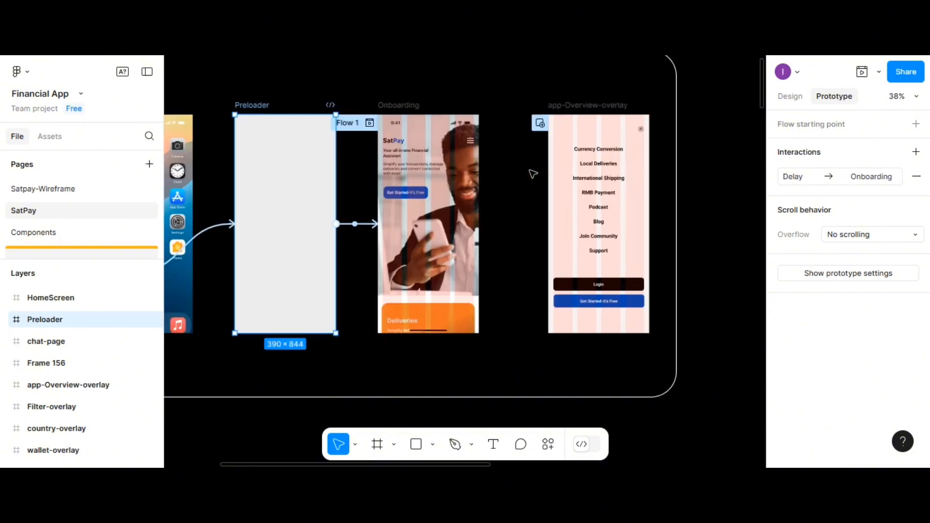
left_click(458, 162)
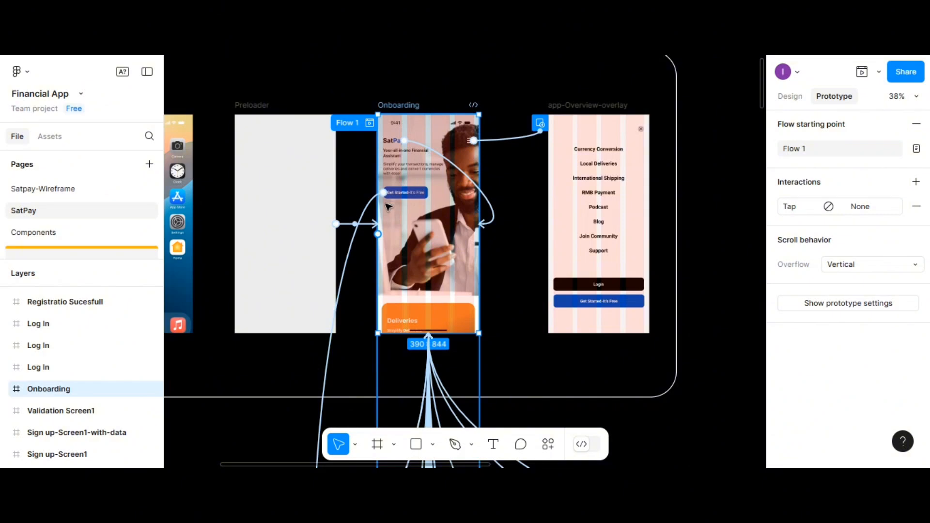
left_click(579, 196)
left_click(418, 139)
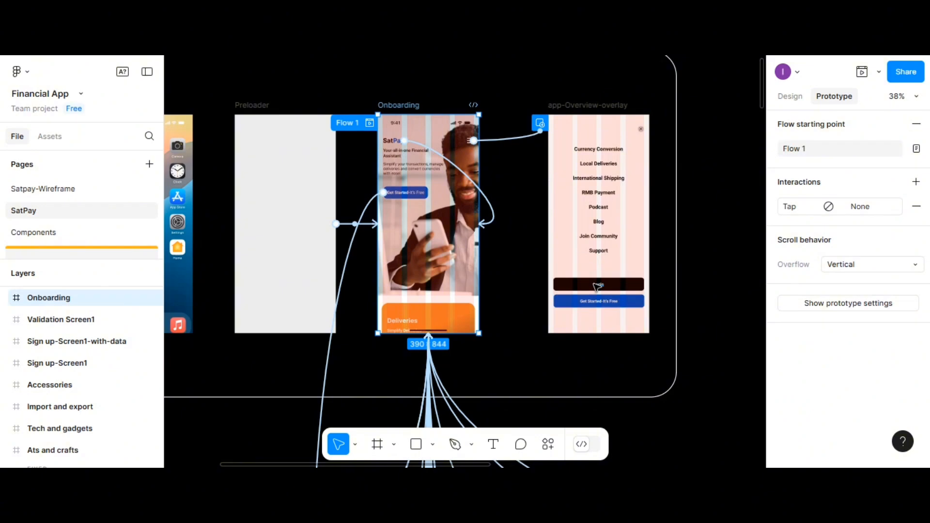
Step: Select the Login button in the app-Overview-overlay frame and try to connect it toward the log-in screens
scroll(597, 287, "up", 5)
scroll(598, 287, "down", 3)
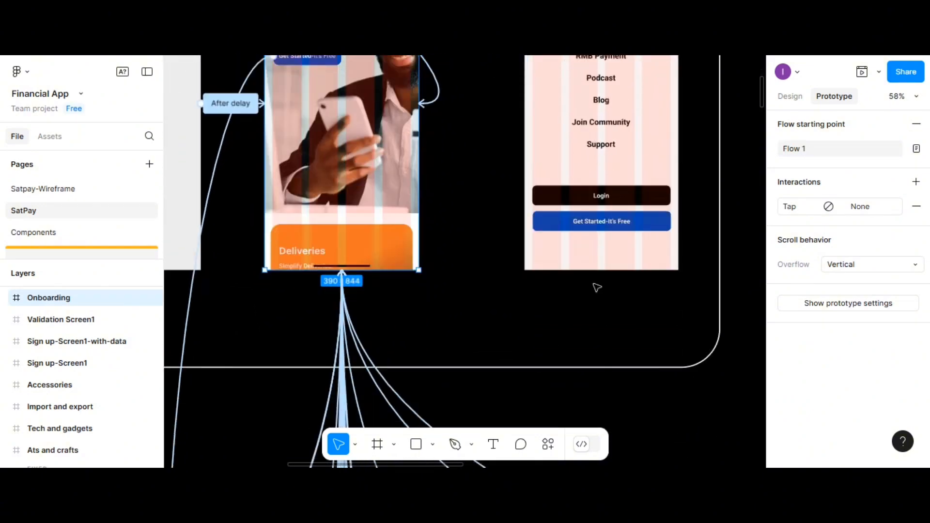
left_click(592, 198)
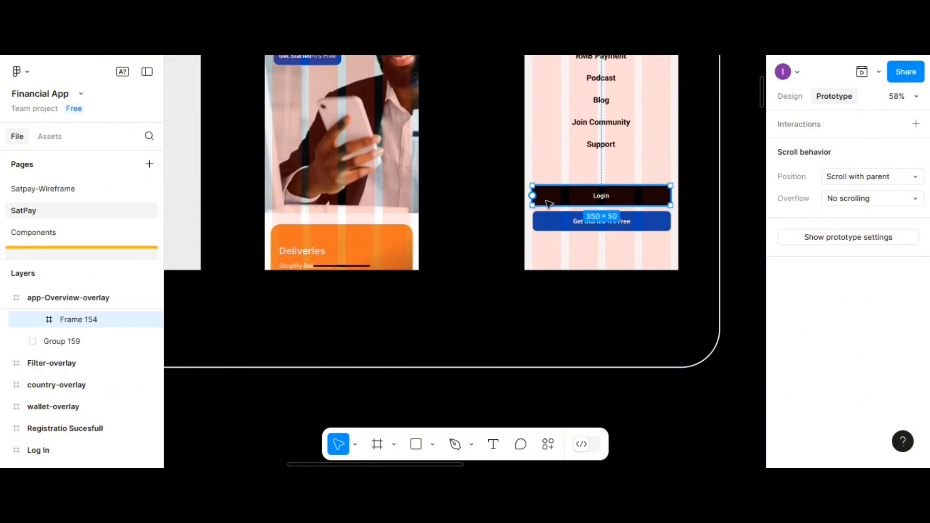
left_click_drag(532, 196, 423, 305)
scroll(426, 307, "down", 3)
scroll(430, 312, "down", 5, "ctrl")
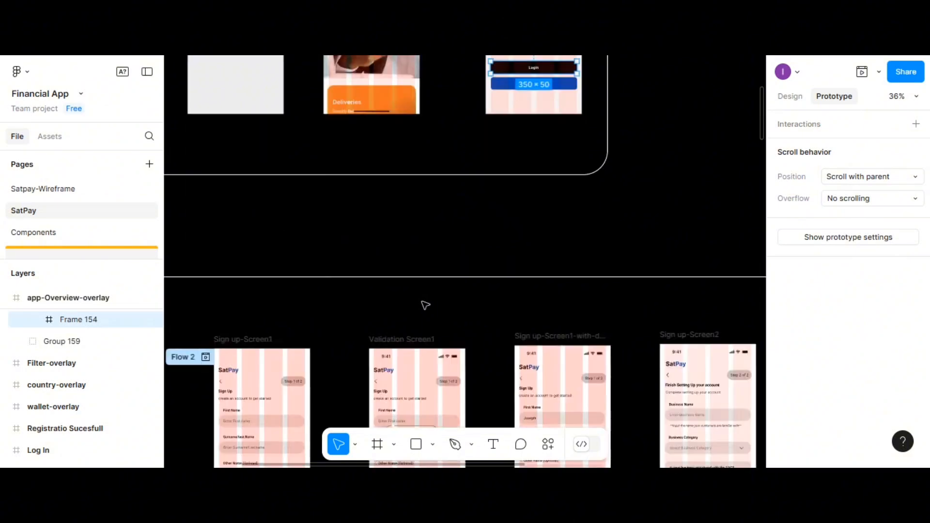
scroll(426, 305, "down", 1)
scroll(425, 305, "down", 4, "ctrl")
scroll(425, 305, "down", 3)
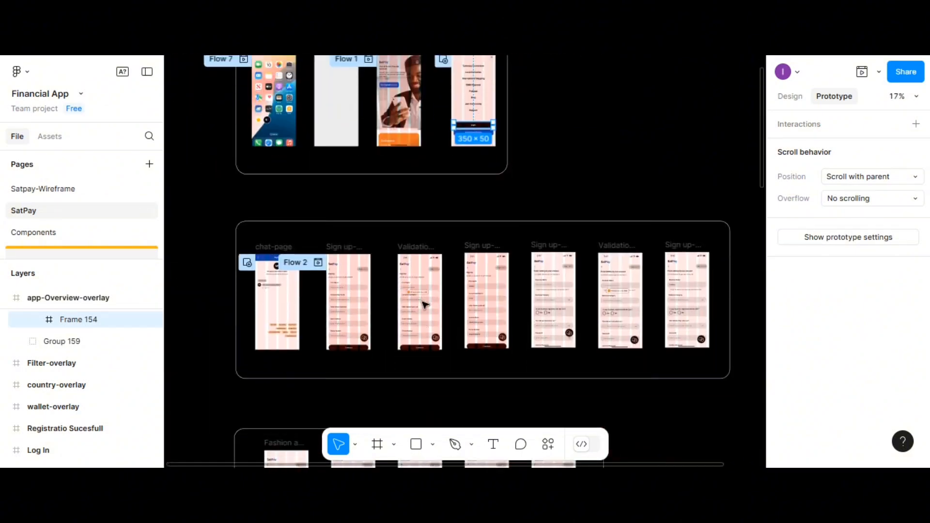
scroll(426, 305, "down", 2)
scroll(426, 305, "up", 5)
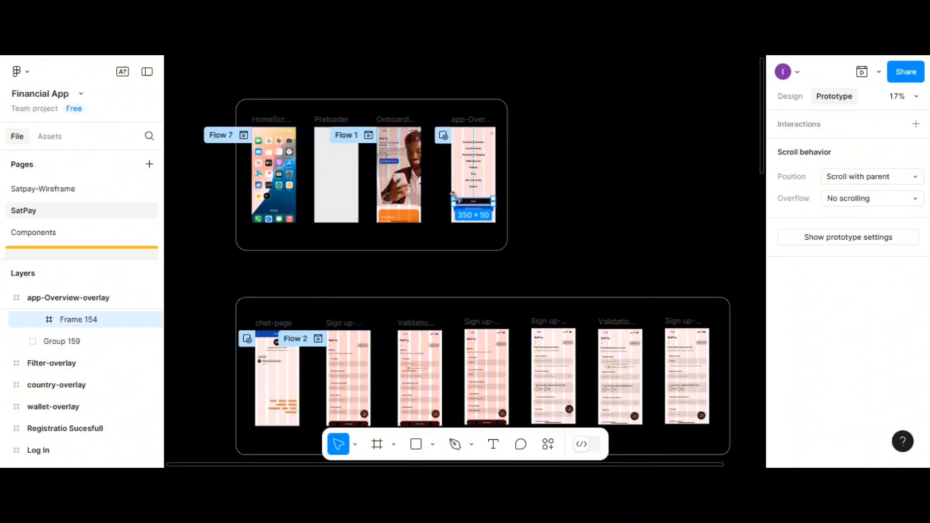
Step: Link the overlay's Login button to the Log In screen beside the Dashboard with an on-tap, instant Navigate to interaction
mouse_move(456, 203)
scroll(456, 204, "up", 5, "ctrl")
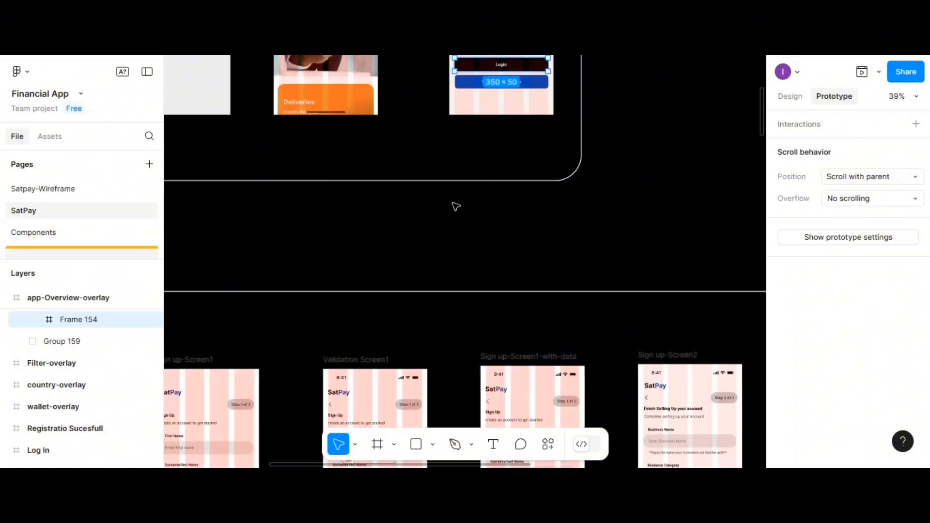
scroll(457, 200, "up", 1)
mouse_move(456, 76)
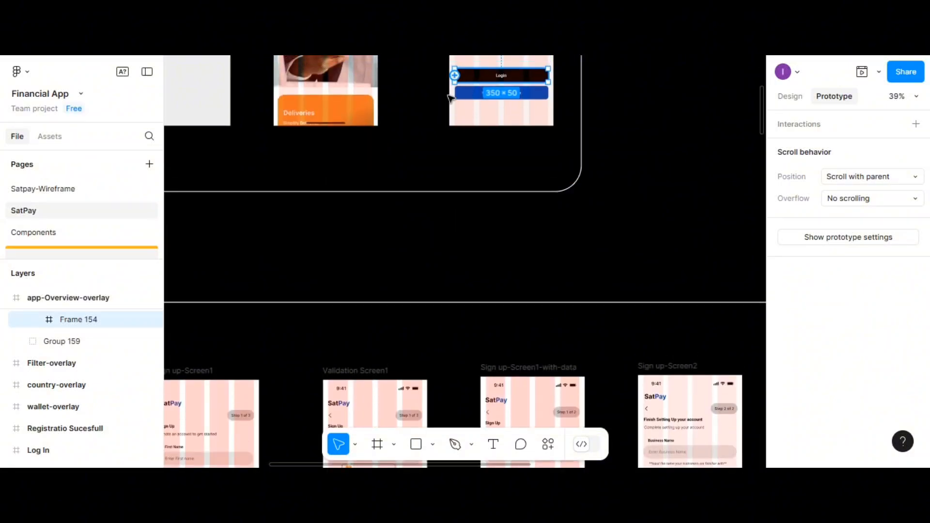
left_click_drag(454, 75, 359, 271)
scroll(349, 295, "down", 3)
scroll(344, 271, "down", 10)
scroll(353, 278, "down", 8)
scroll(356, 276, "down", 8)
scroll(357, 270, "down", 4)
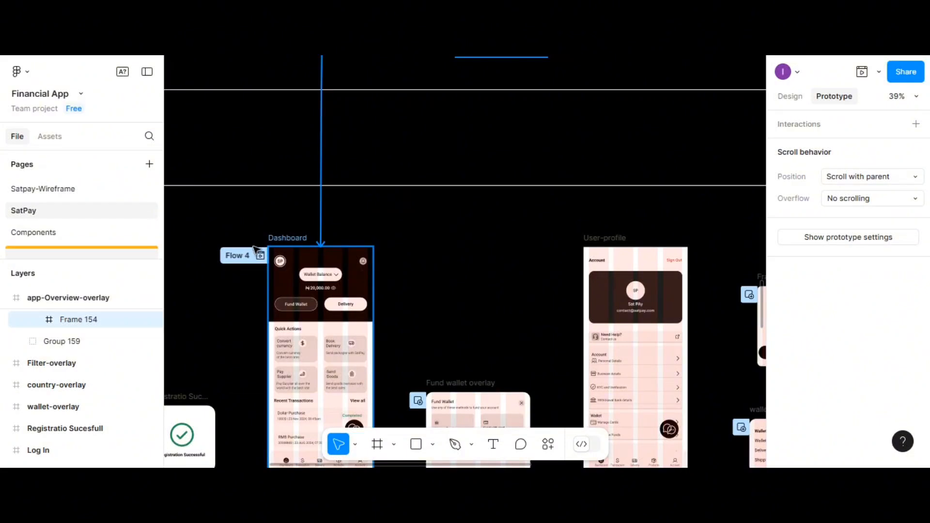
mouse_move(255, 249)
left_mouse_down()
mouse_move(156, 218)
mouse_move(253, 229)
mouse_move(250, 263)
left_mouse_up()
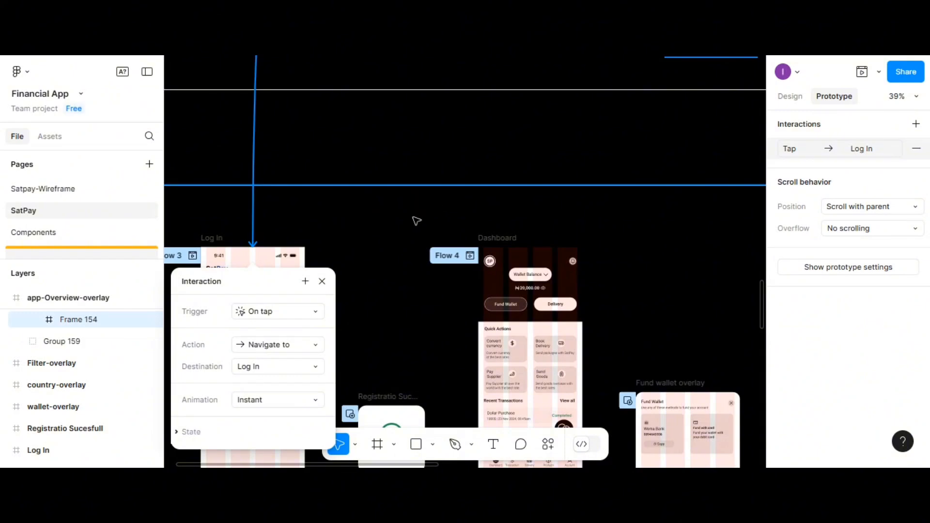
left_click(352, 256)
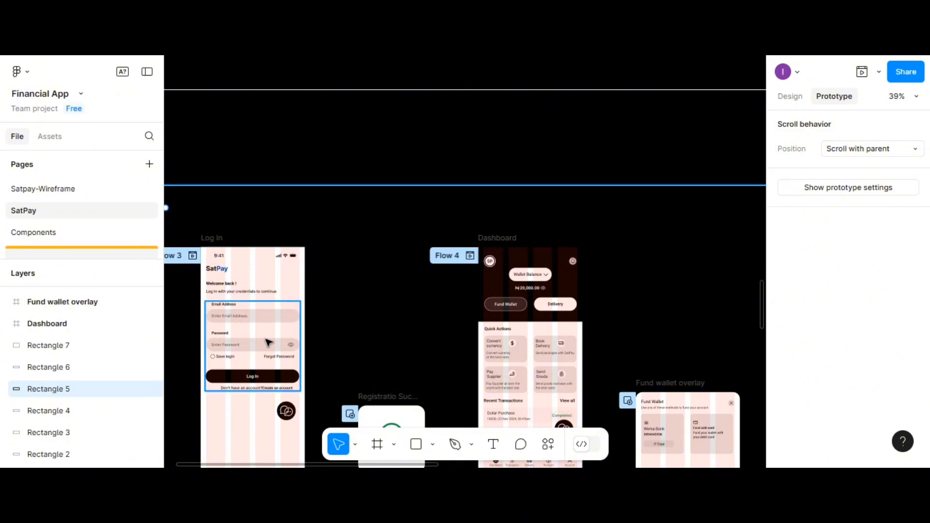
Step: Link the Get Started-It's Free button in the app-Overview-overlay frame to Sign up-Screen1
scroll(556, 210, "up", 5)
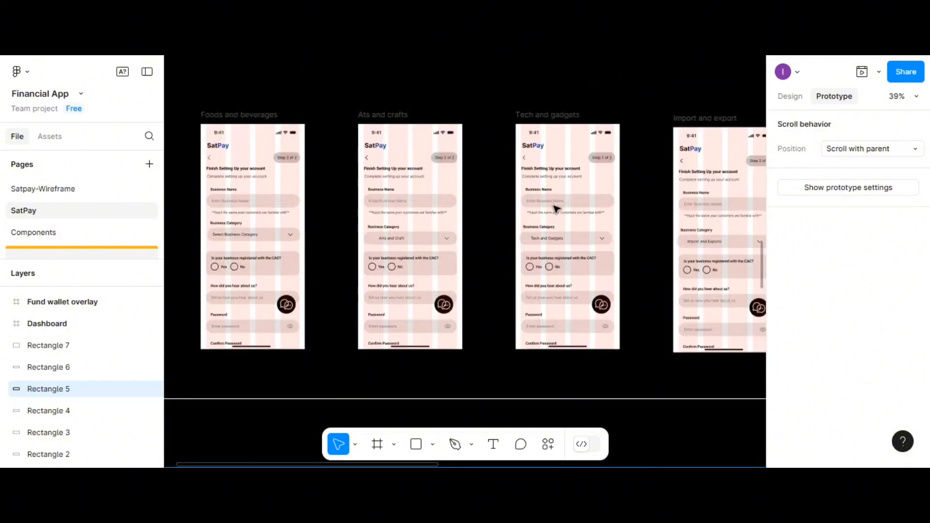
scroll(556, 209, "down", 4)
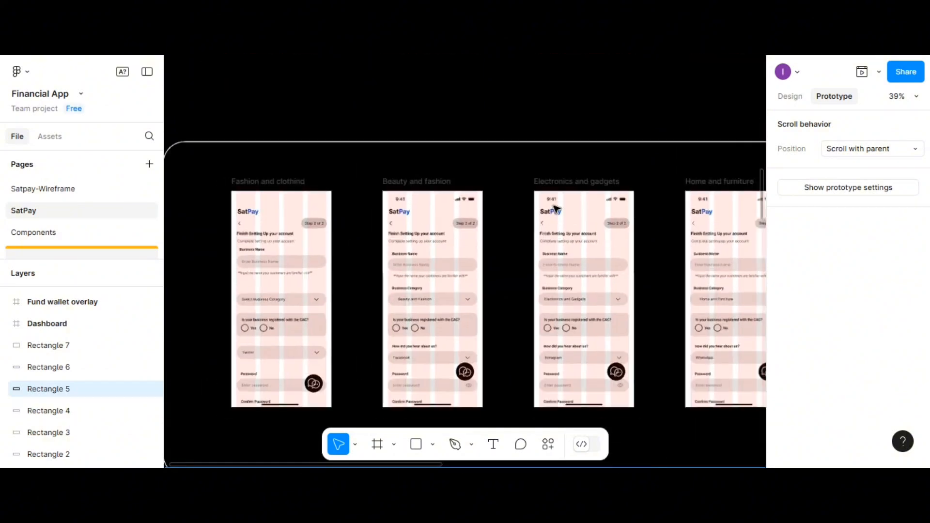
scroll(556, 210, "up", 3)
scroll(556, 209, "up", 7)
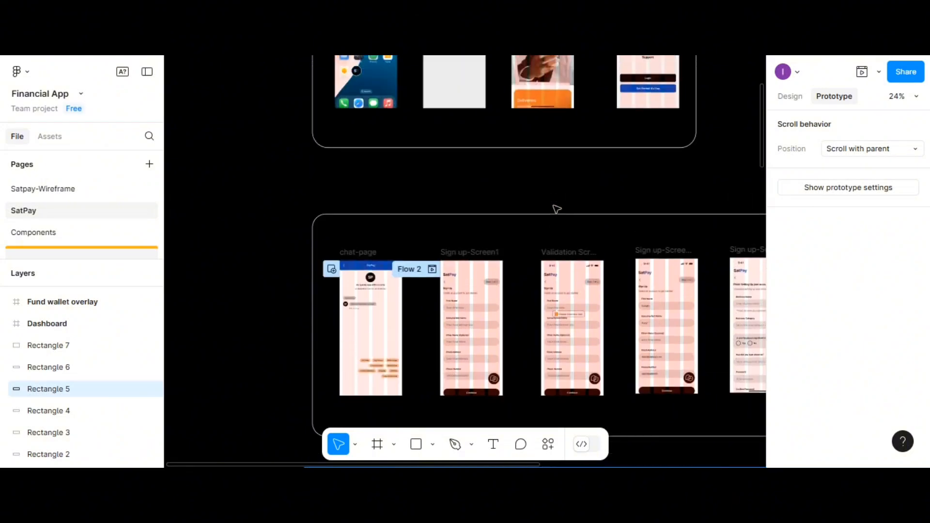
scroll(570, 212, "up", 4)
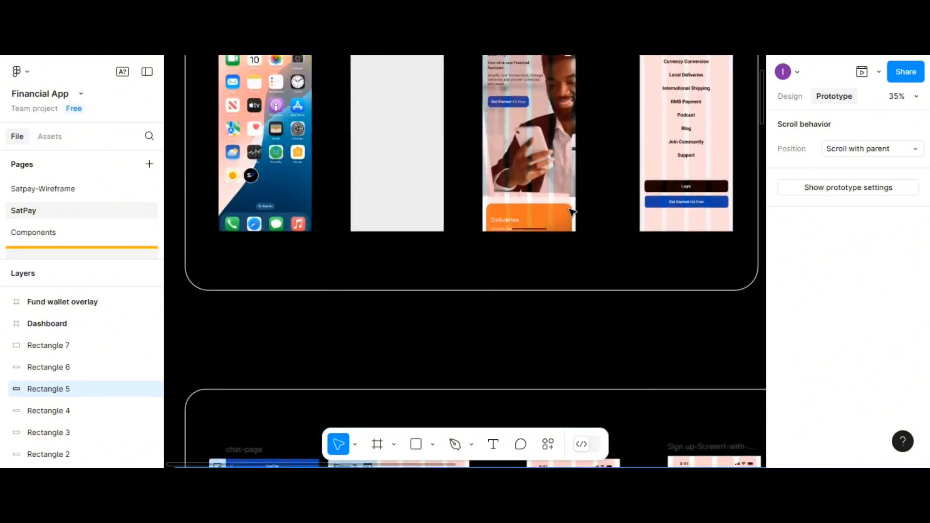
left_click(688, 205)
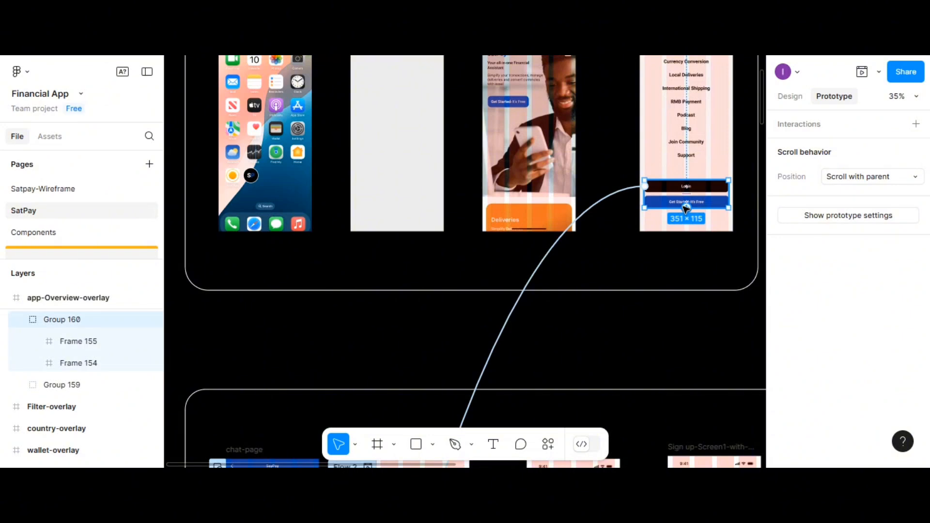
double_click(680, 207)
double_click(684, 205)
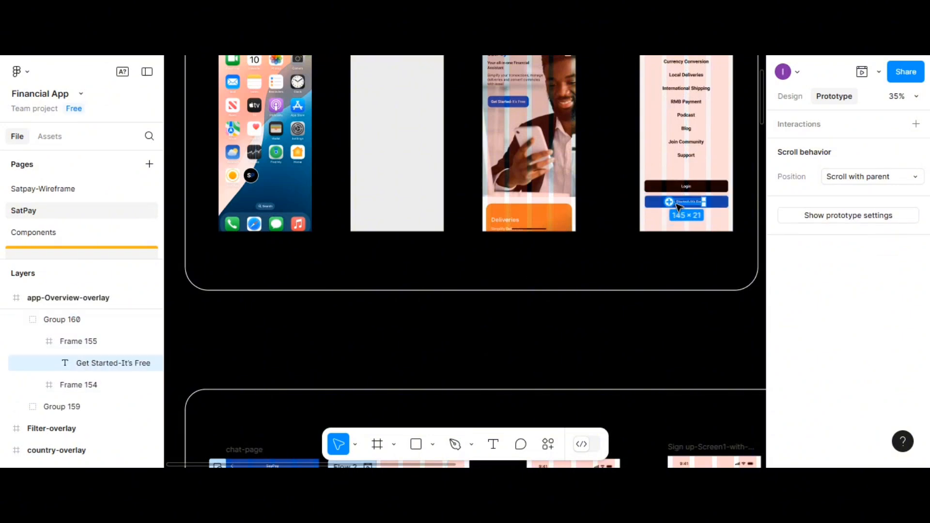
left_click(650, 206)
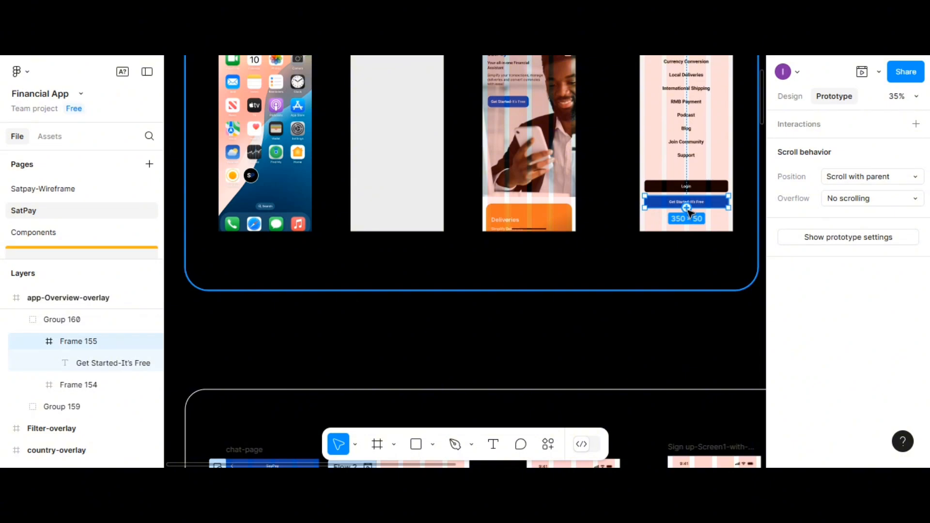
left_click_drag(688, 211, 430, 274)
scroll(441, 310, "down", 3)
scroll(423, 299, "down", 4)
scroll(422, 270, "down", 1)
left_click(460, 249)
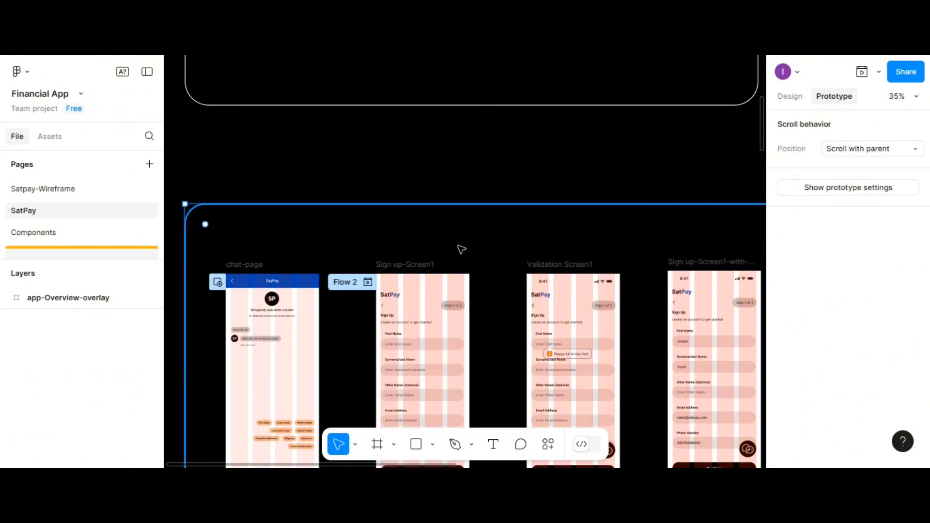
Step: Examine the prototype connections of the chat-page and Sign up-Screen1 frames, including the links between Sign up-Screen1 and Validation Screen1
scroll(538, 170, "up", 1)
scroll(539, 170, "up", 5)
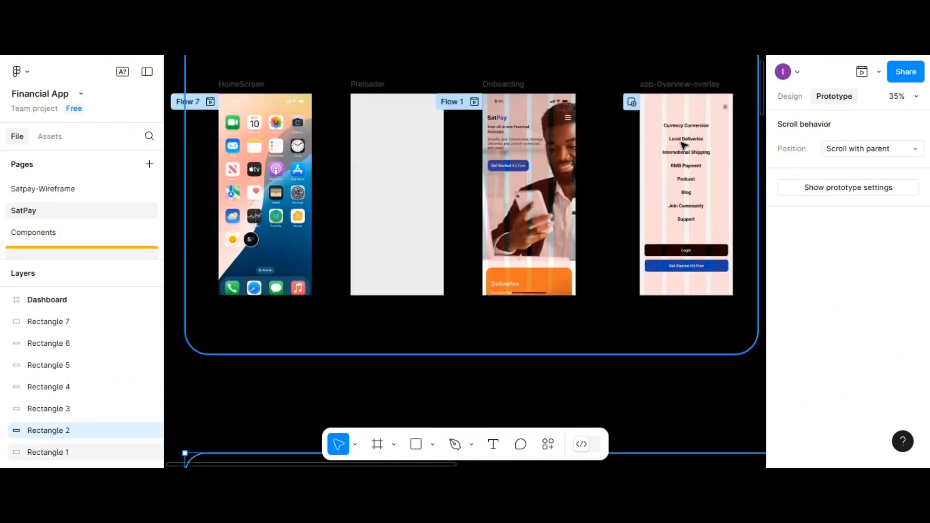
scroll(609, 216, "down", 7)
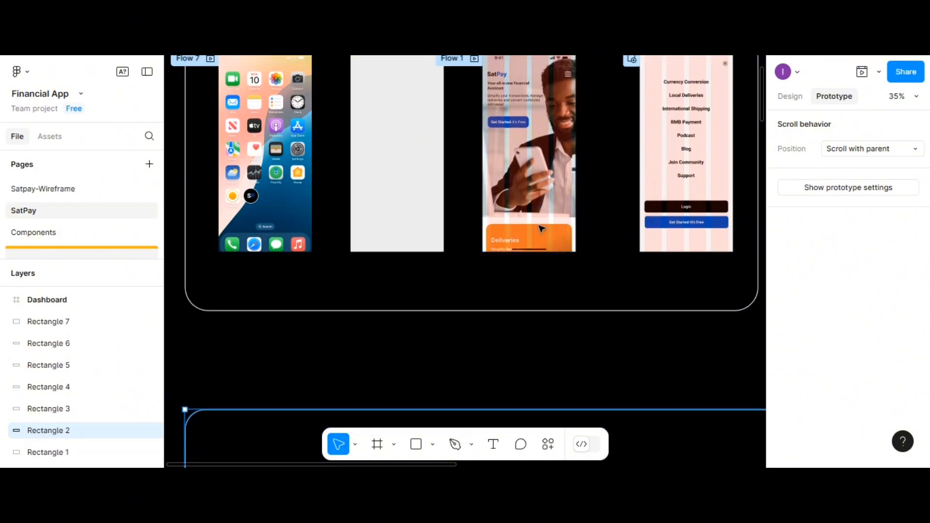
scroll(507, 228, "down", 1)
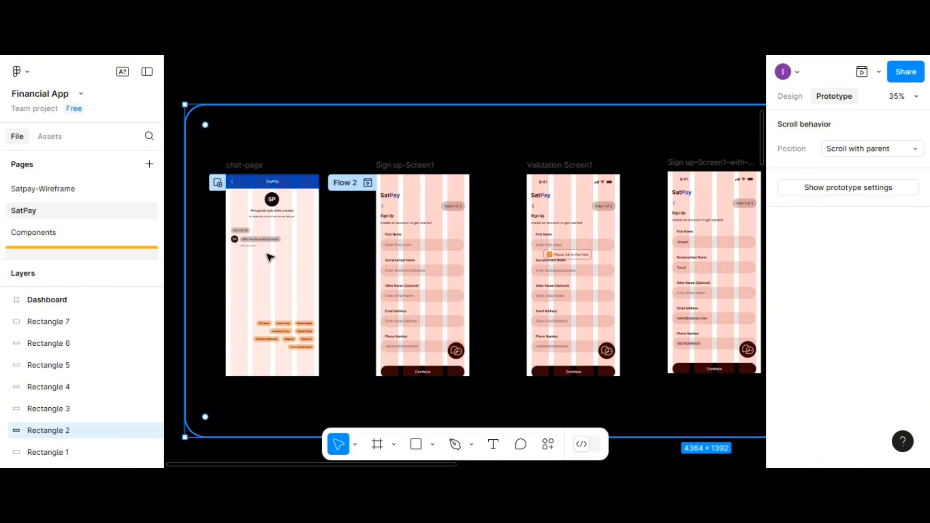
left_click(256, 168)
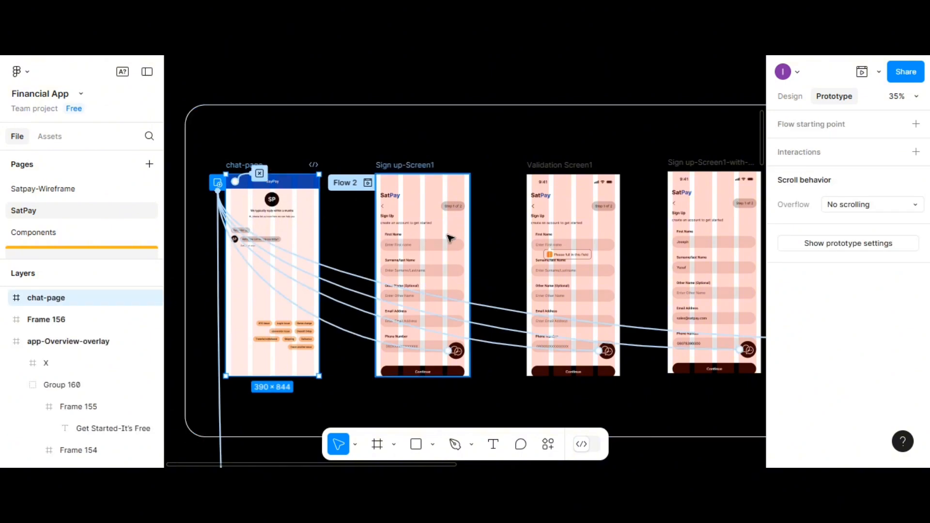
scroll(450, 239, "down", 1)
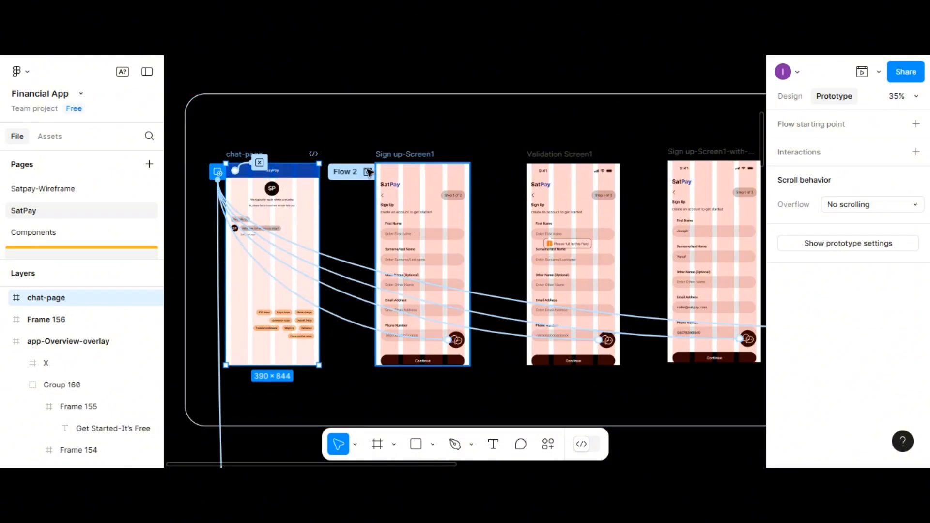
left_click(392, 155)
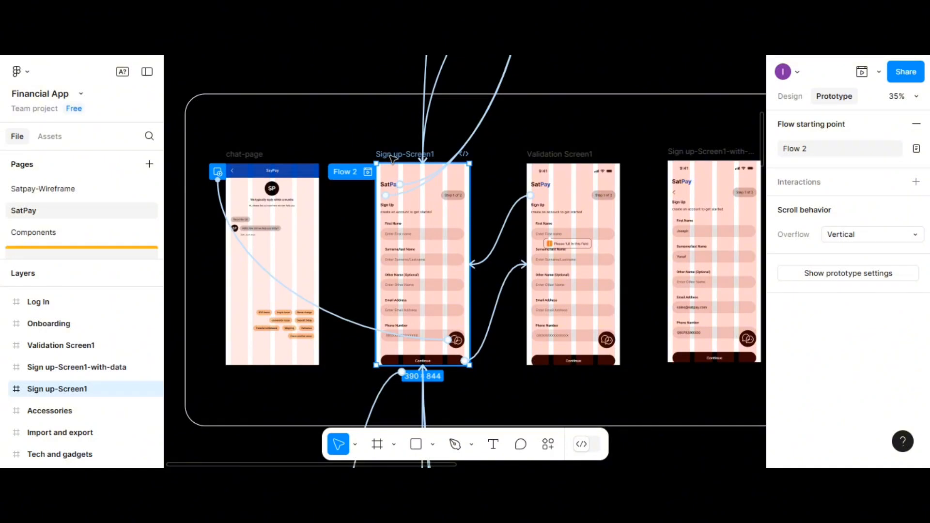
scroll(391, 156, "down", 1)
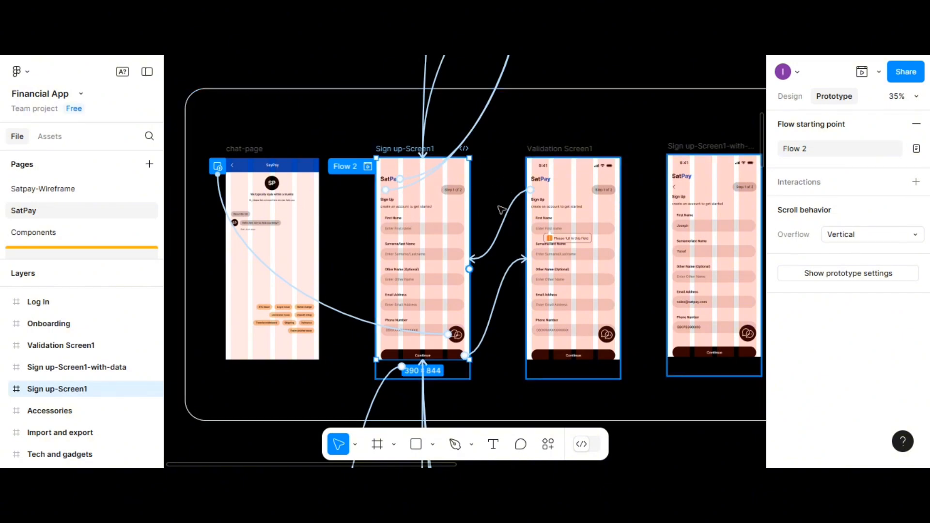
Step: Examine the back-arrow interaction on Sign up-Screen1-with-data and the connections between Sign up-Screen2, Validation Screen2 and the neighbouring sign-up screens
left_click(675, 189)
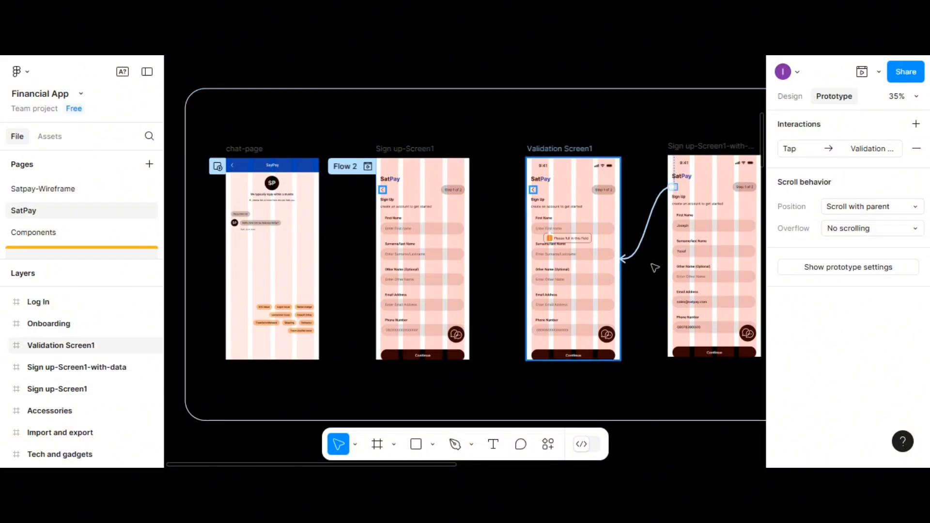
scroll(656, 264, "right", 2)
scroll(656, 264, "right", 4)
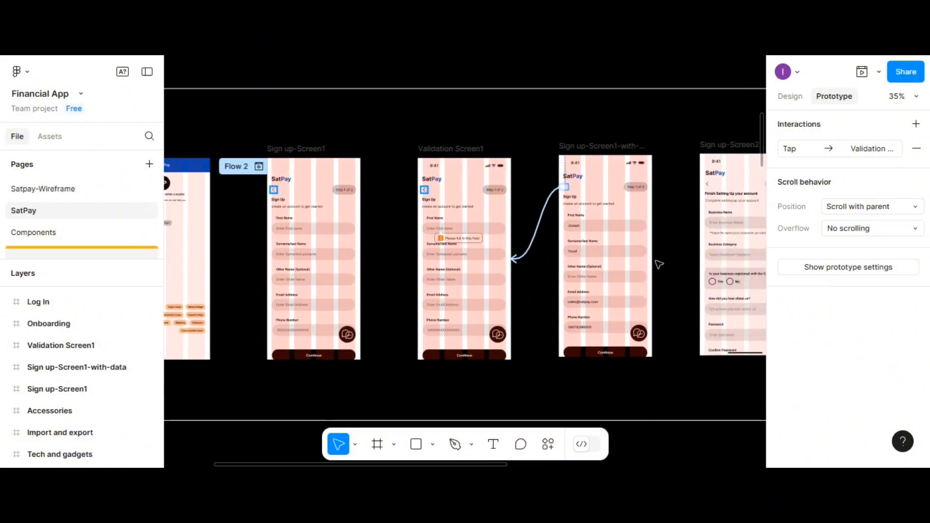
left_click(712, 186)
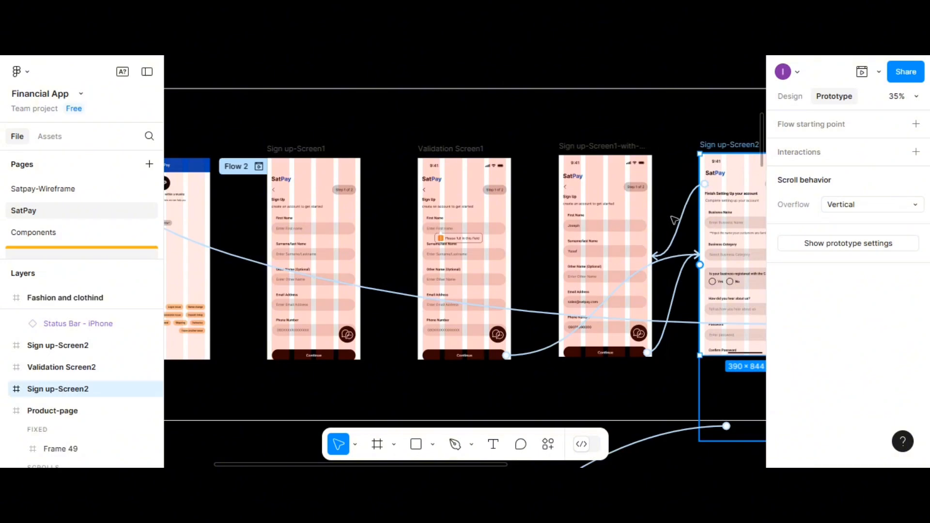
scroll(615, 241, "right", 4)
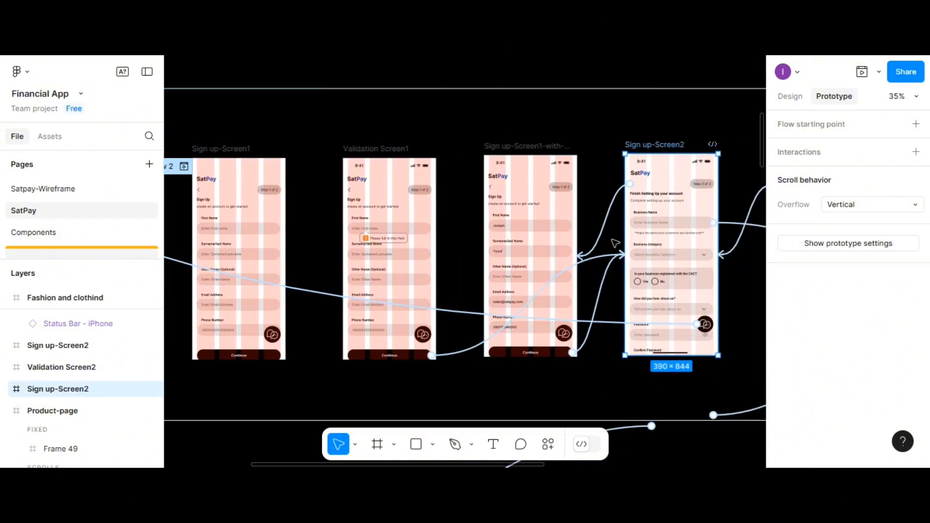
scroll(675, 228, "right", 1)
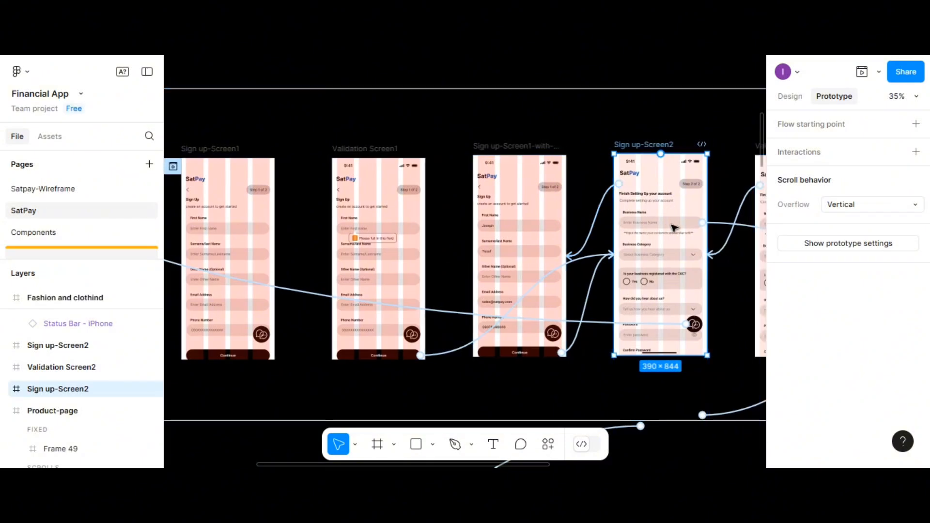
scroll(674, 228, "right", 10)
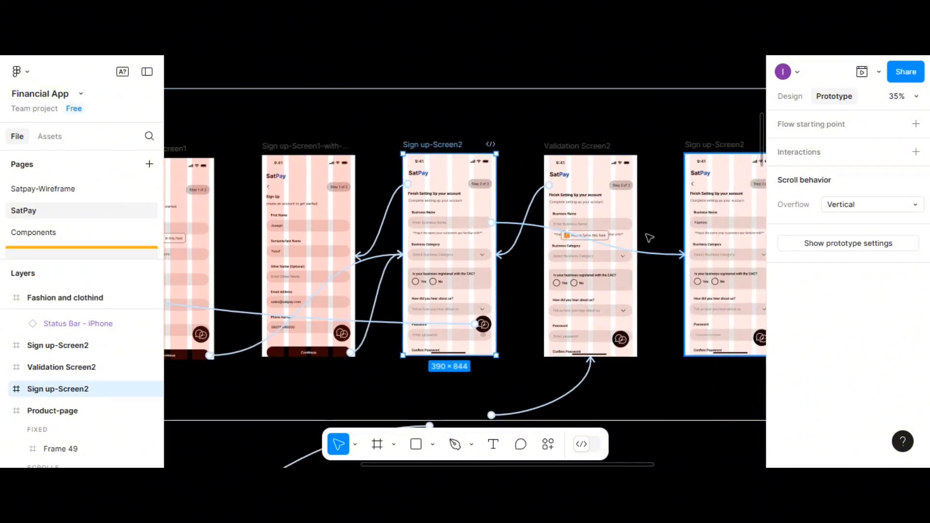
scroll(649, 238, "right", 5)
scroll(606, 235, "left", 1)
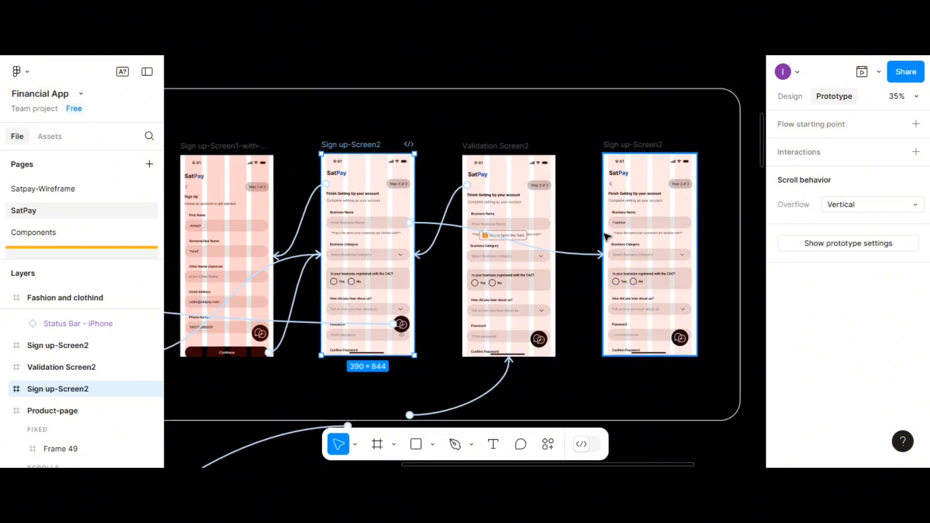
scroll(592, 238, "left", 12)
scroll(340, 230, "up", 6)
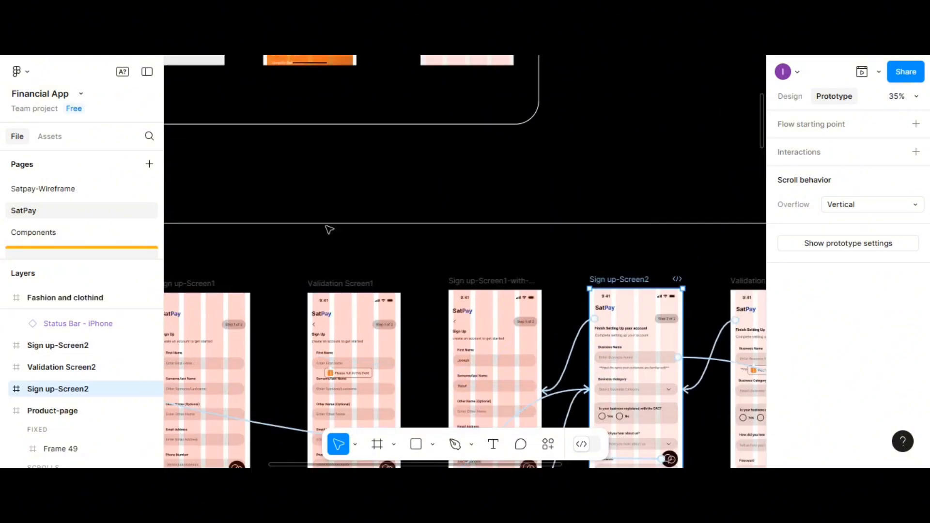
scroll(334, 230, "down", 6)
scroll(327, 229, "left", 9)
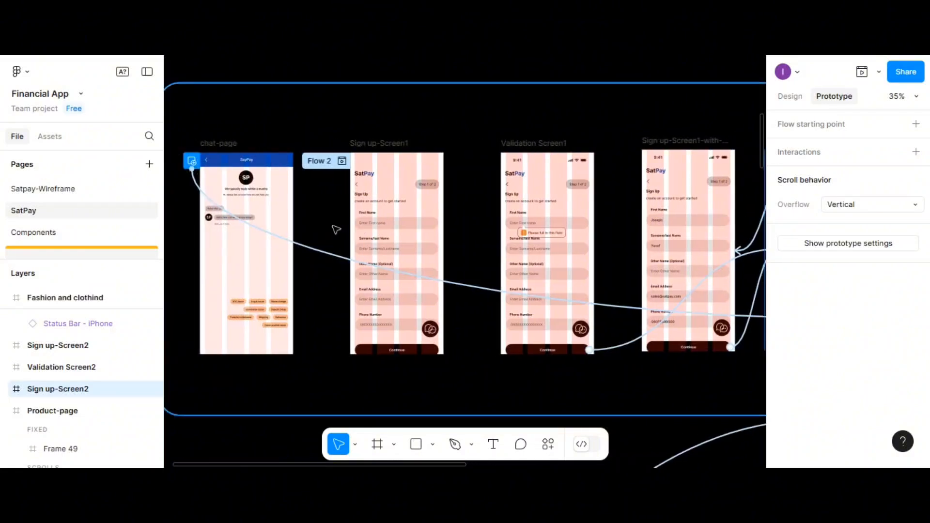
Step: Extend the Sign up-Screen1-Content frame inside Sign up-Screen1 downward to a height of about 992 px
left_click(405, 192)
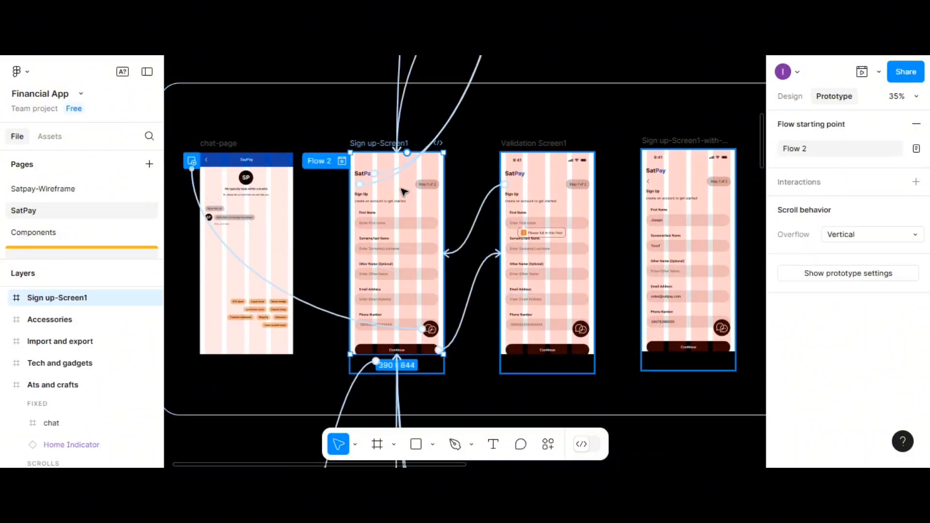
scroll(404, 192, "down", 4)
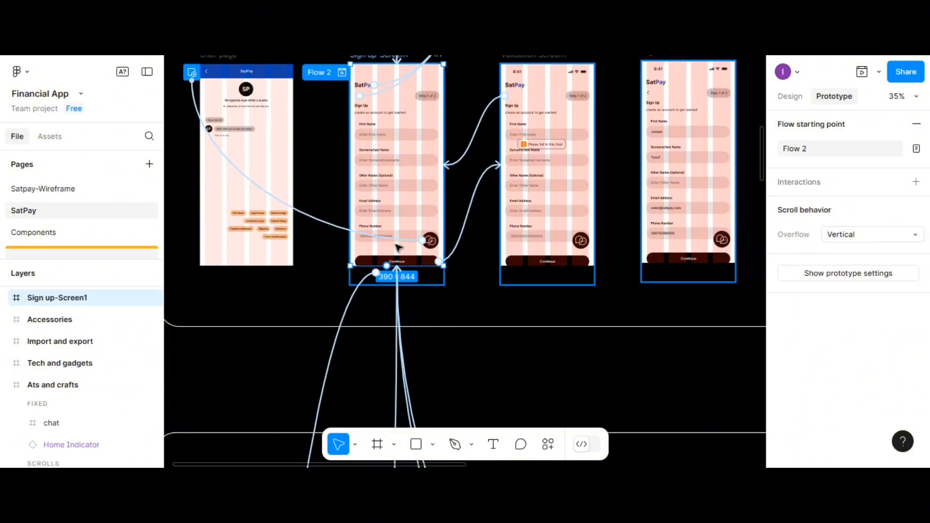
left_click(400, 149)
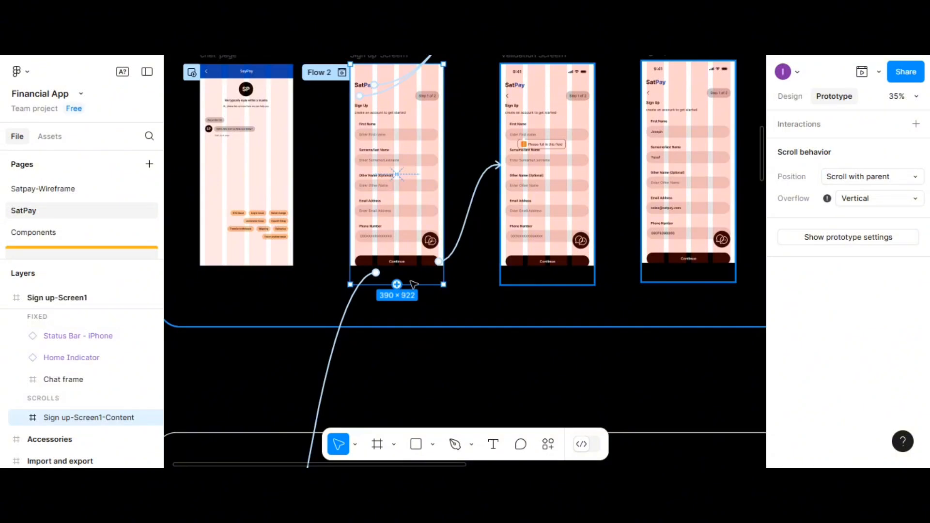
left_click(790, 97)
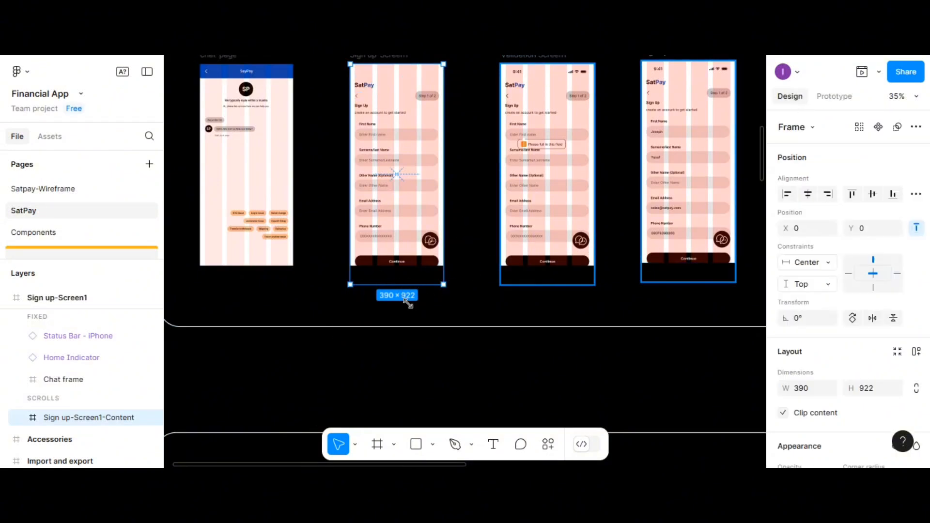
mouse_move(392, 290)
left_mouse_down()
mouse_move(386, 327)
mouse_move(386, 302)
left_mouse_up()
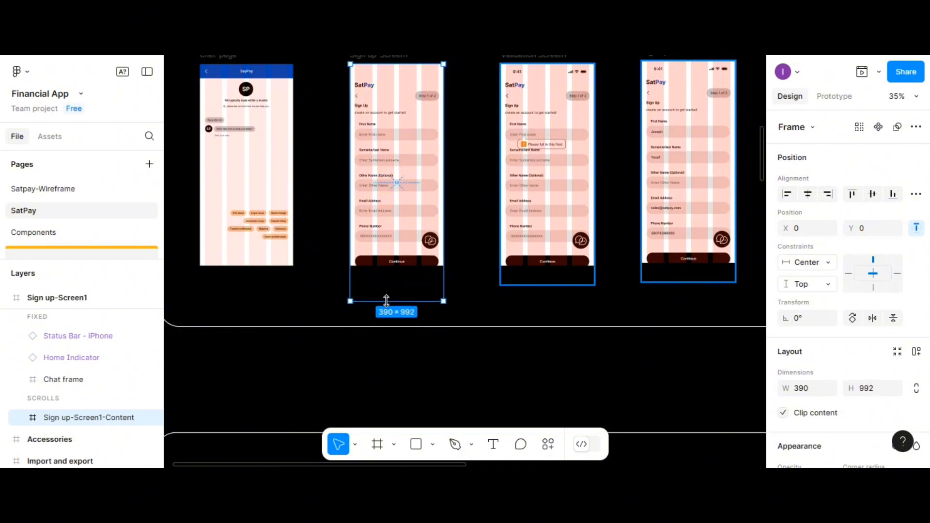
Step: Extend the parent Sign up-Screen1 frame downward to a height of about 1043 px to reveal its scrolling content
scroll(374, 165, "up", 1)
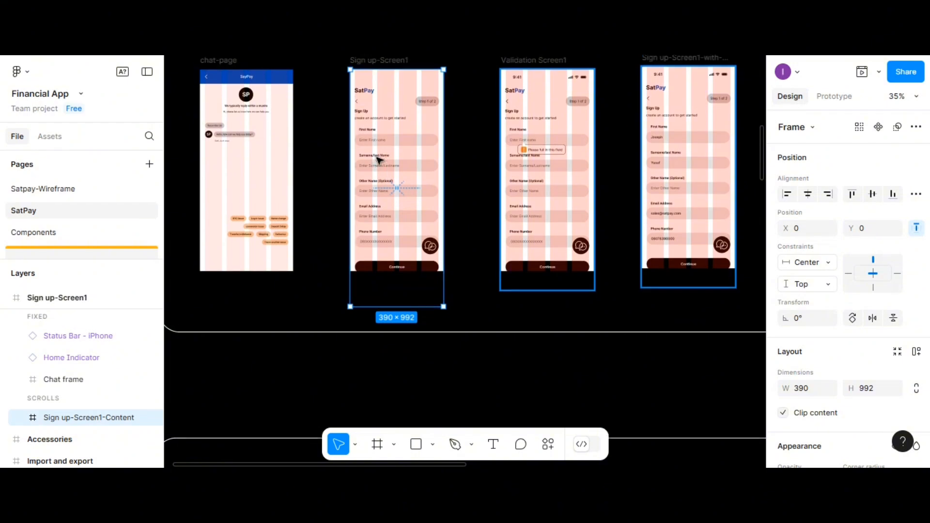
left_click(378, 72)
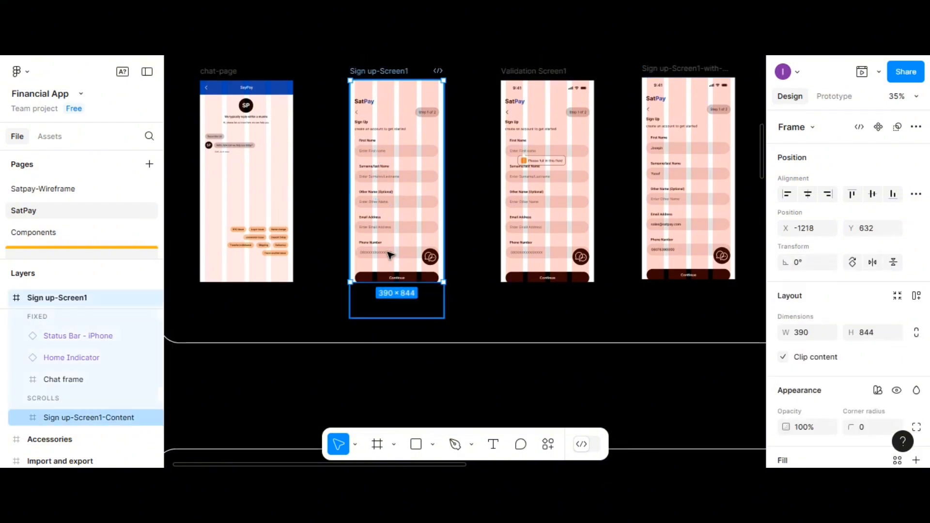
left_click_drag(382, 304, 377, 325)
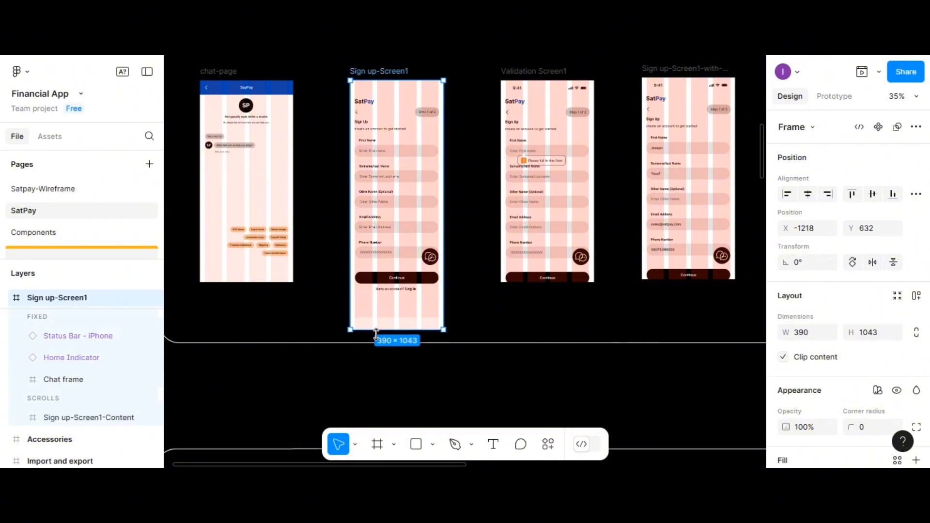
Step: Extend the Validation Screen1 frame to about 1003 px tall and the Sign up-Screen1-with-data frame to about 1026 px tall
left_click(533, 71)
left_click_drag(560, 282, 560, 323)
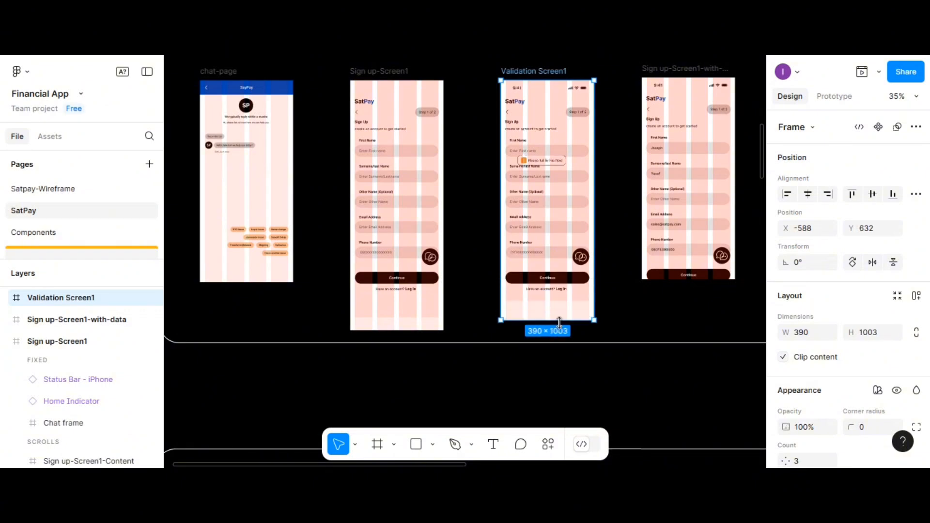
left_click(664, 71)
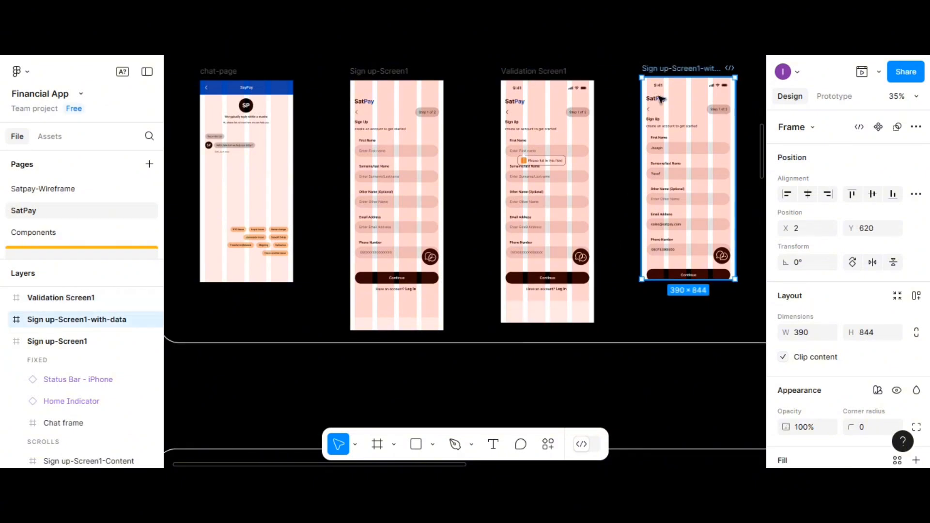
left_click_drag(699, 281, 700, 287)
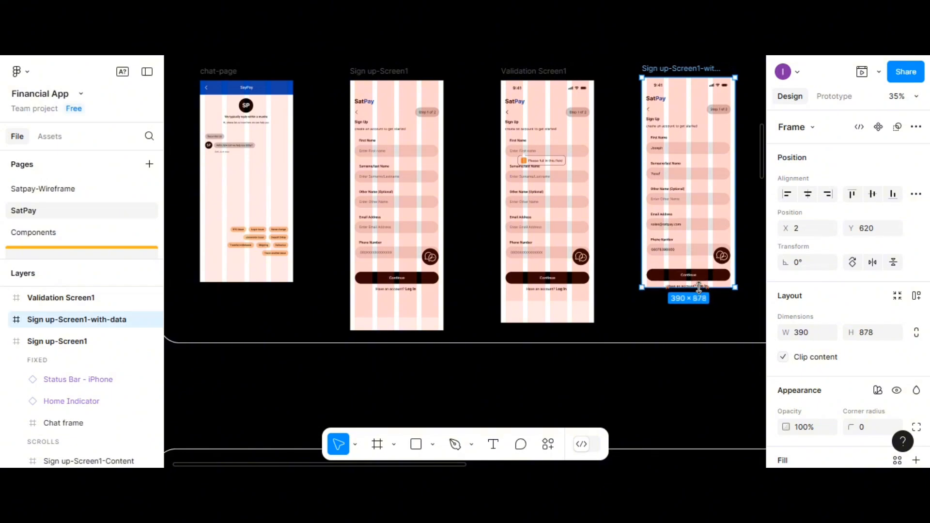
left_click_drag(696, 296, 695, 325)
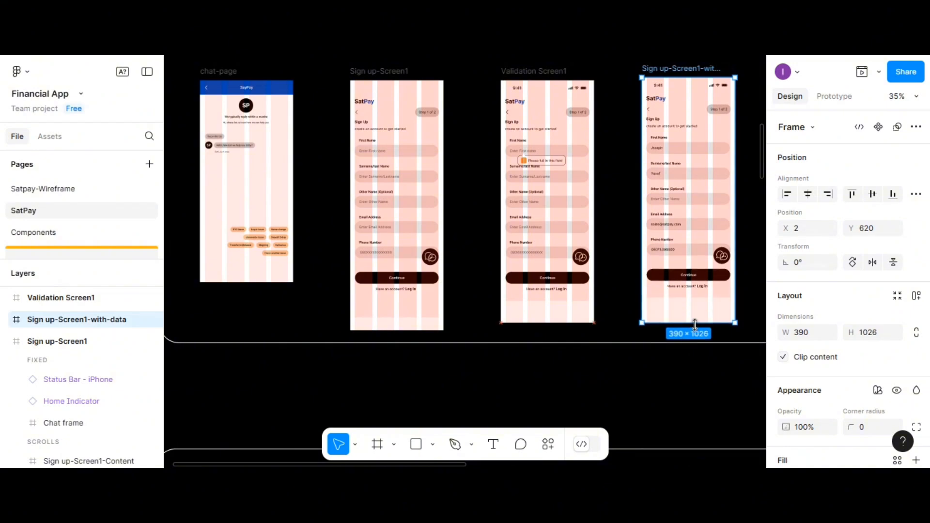
Step: Extend the first Sign up-Screen2 frame downward to a height of about 1200 px to reveal its Sign Up button and log-in link
scroll(693, 320, "left", 1)
scroll(692, 322, "right", 5)
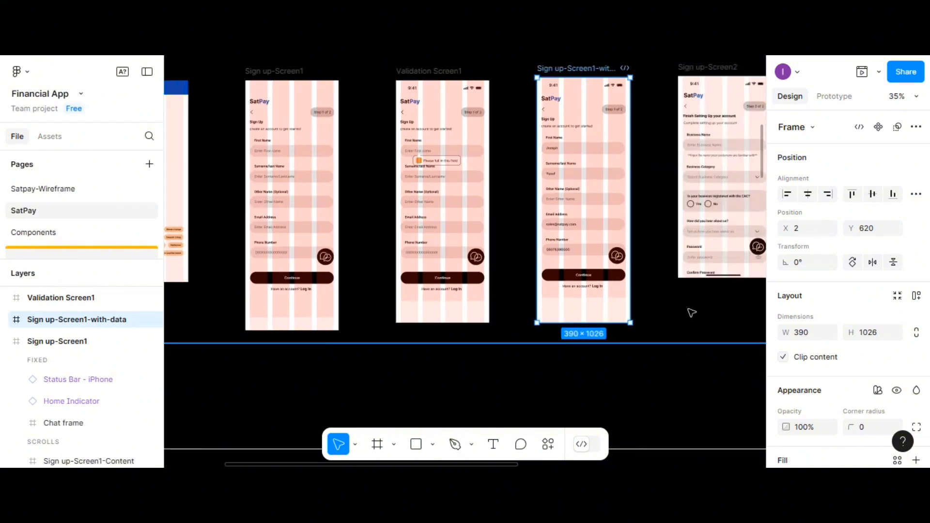
scroll(692, 313, "right", 1)
left_click(685, 68)
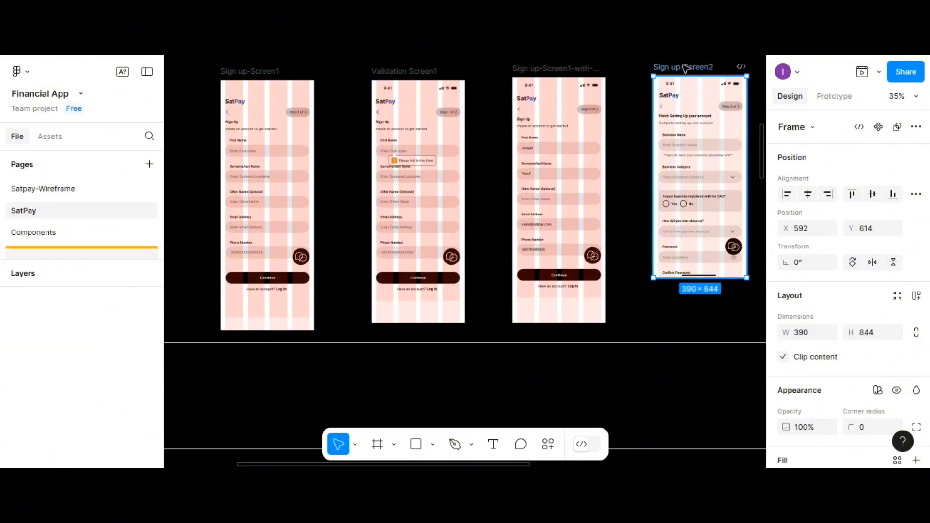
left_click_drag(705, 306, 705, 363)
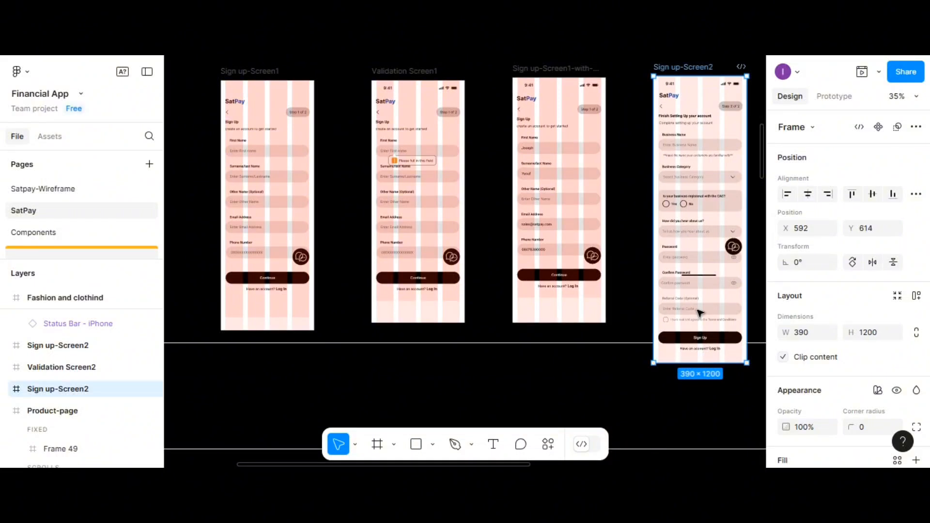
Step: Extend the Validation Screen2 frame downward to a height of about 1194 px to reveal its Sign Up button and log-in link
scroll(699, 307, "down", 3)
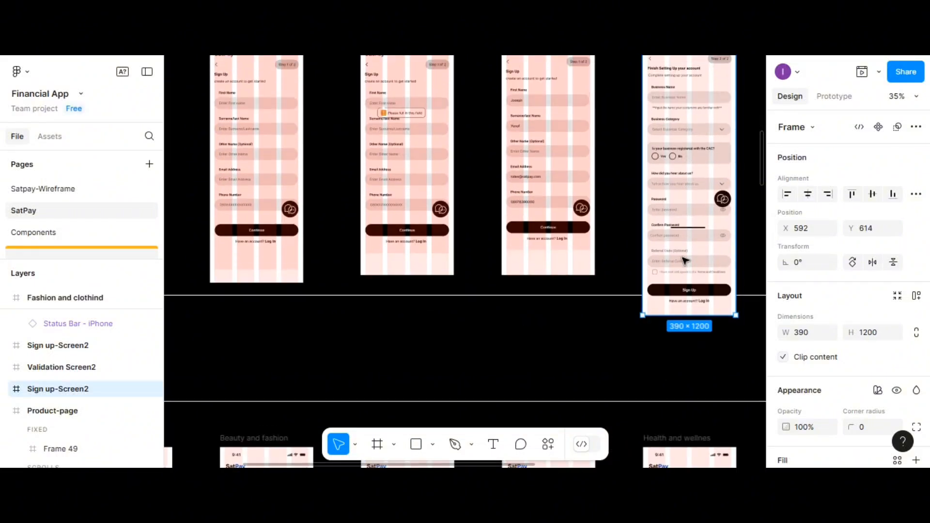
scroll(684, 261, "right", 5)
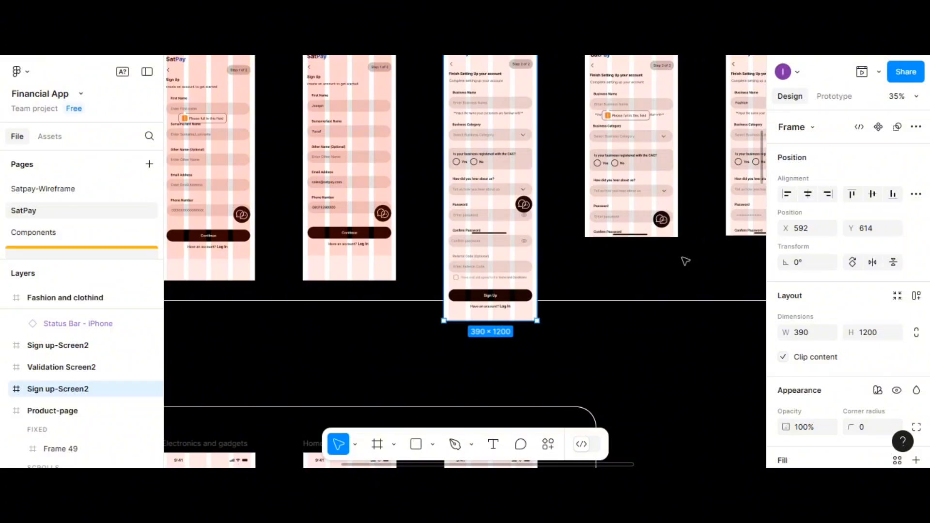
scroll(685, 262, "up", 4)
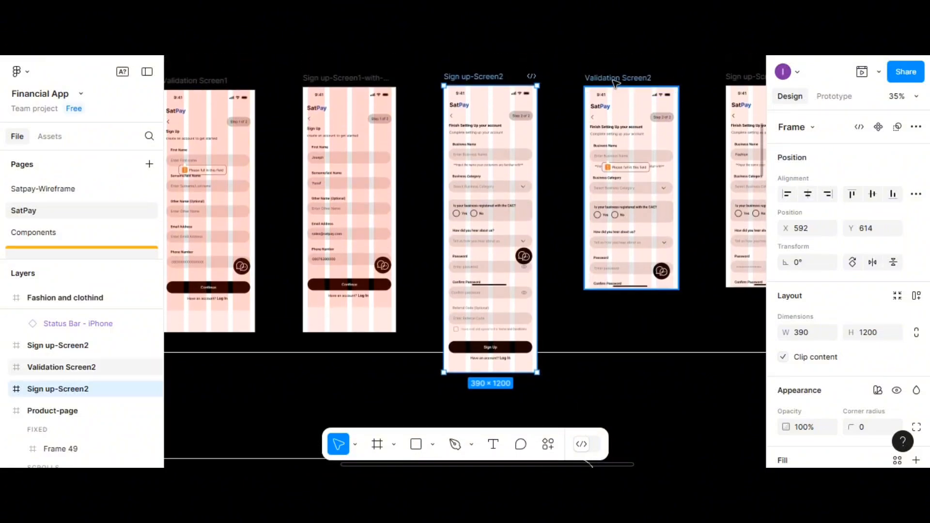
left_click(615, 82)
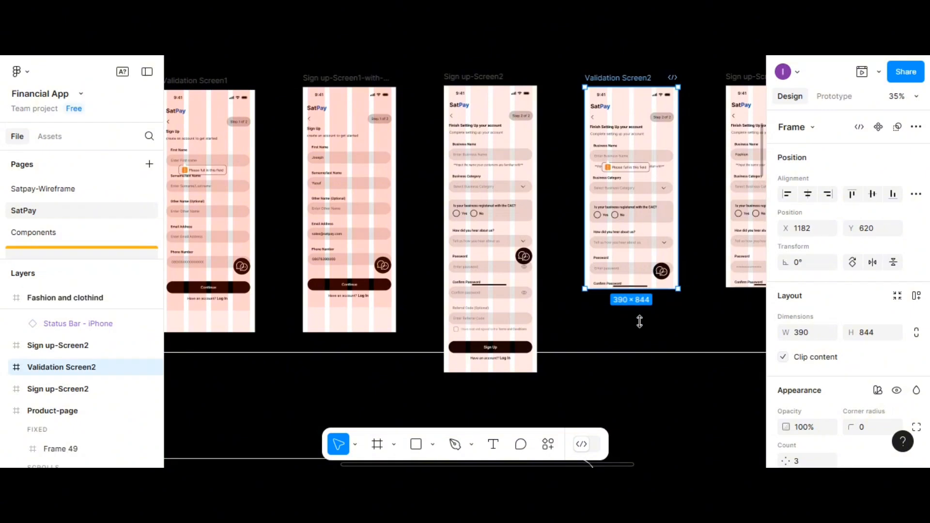
left_click_drag(640, 322, 648, 372)
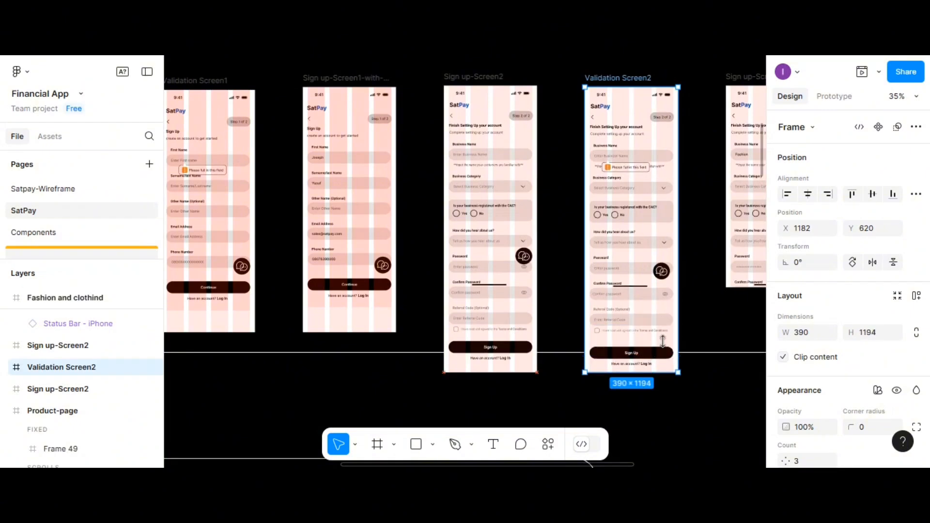
Step: Extend the last Sign up-Screen2 frame, the one with filled-in data, downward to a height of about 1232 px
scroll(669, 334, "right", 5)
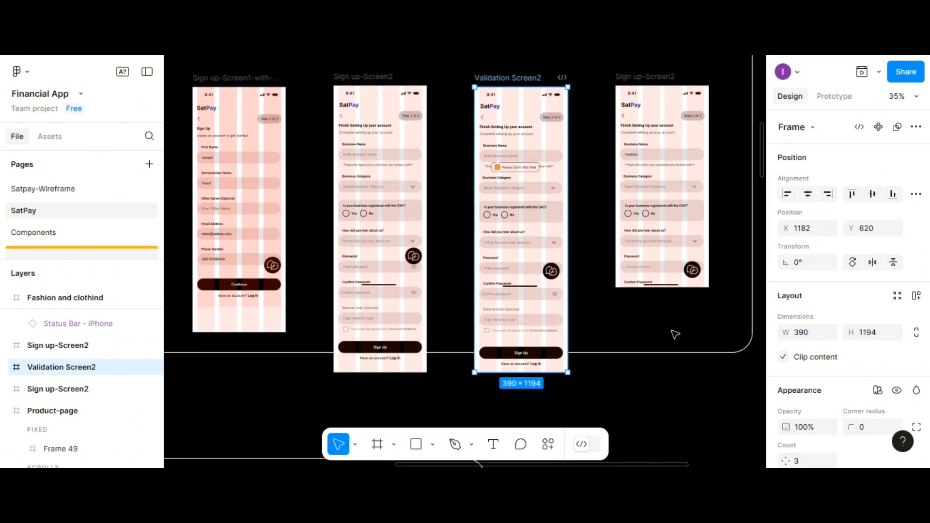
left_click(661, 78)
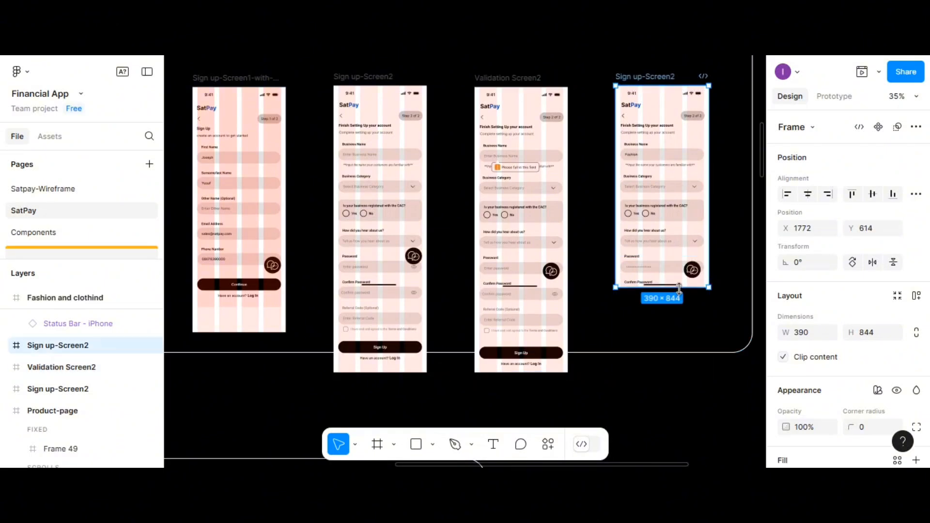
left_click_drag(680, 329, 679, 420)
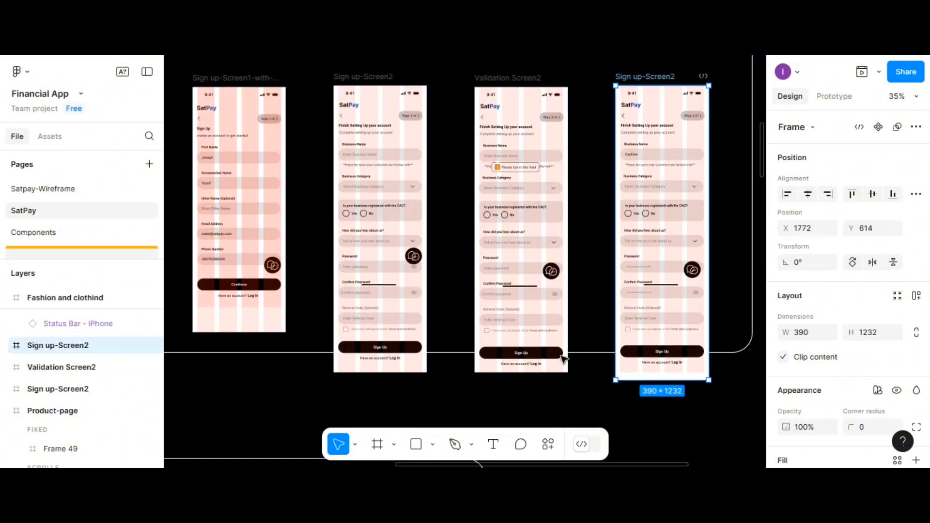
Step: Select the "Have an account? Log In" text on Sign up-Screen1 and show its prototype interaction
scroll(523, 345, "up", 2)
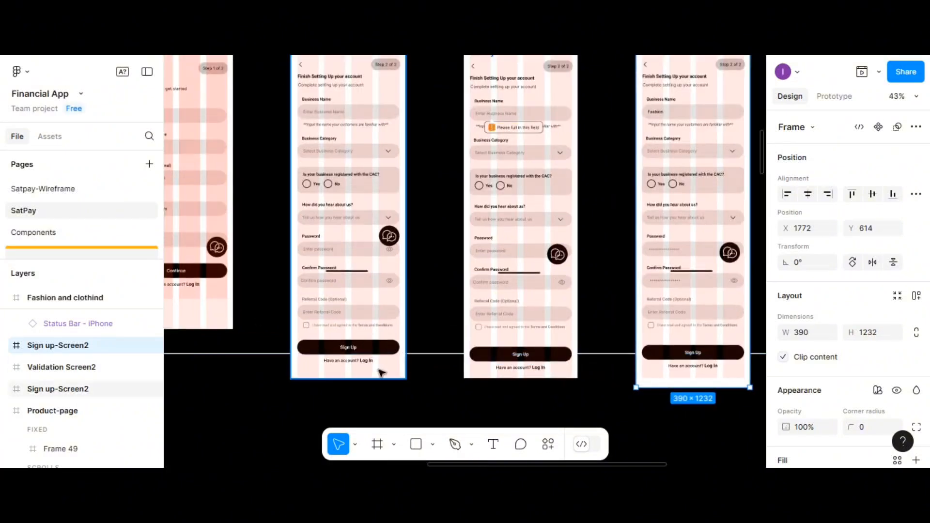
scroll(383, 378, "up", 3)
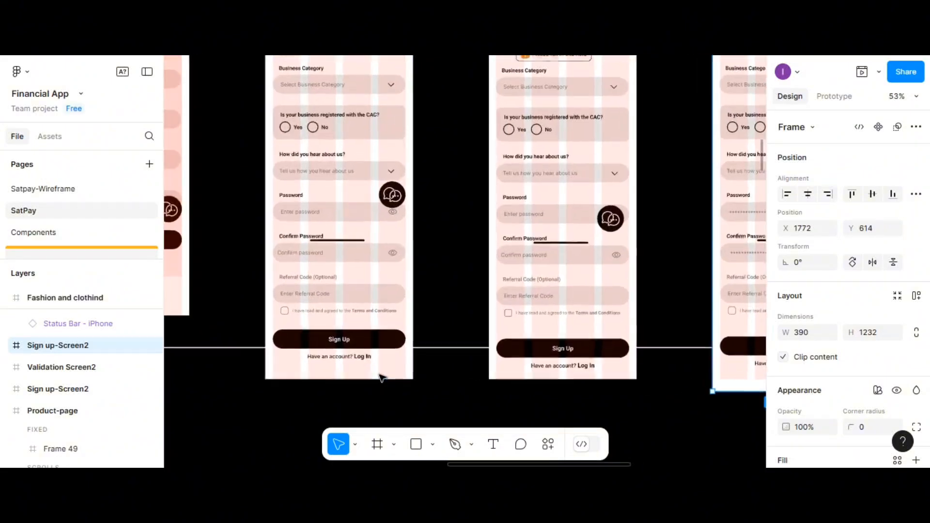
scroll(331, 320, "left", 2)
scroll(331, 320, "left", 10)
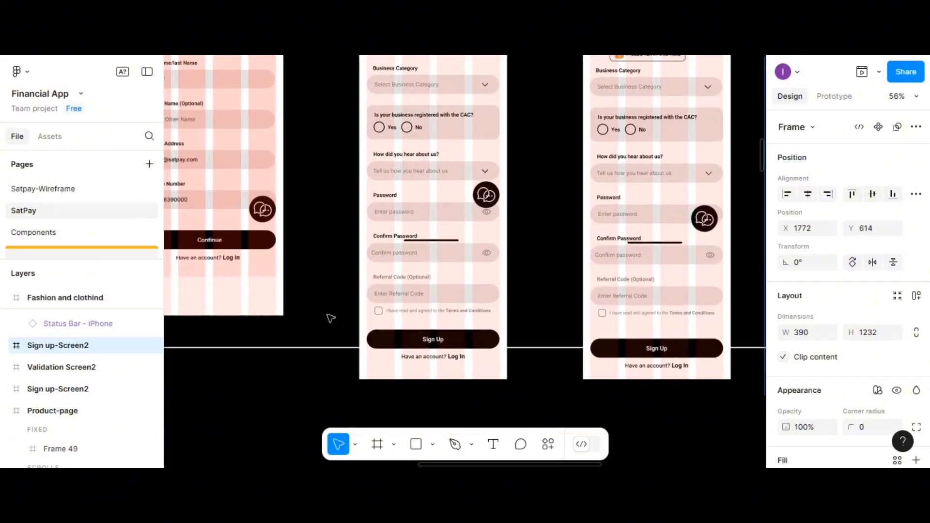
scroll(331, 314, "left", 5)
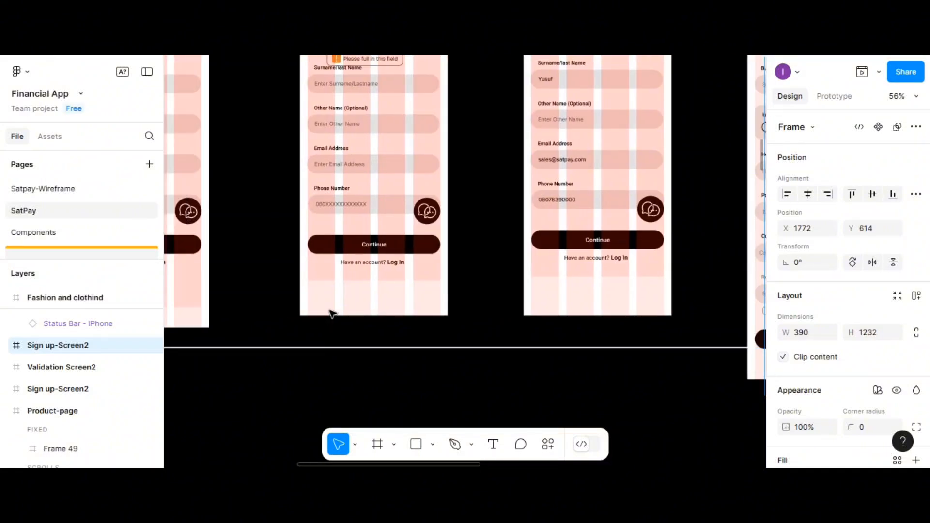
scroll(338, 298, "left", 7)
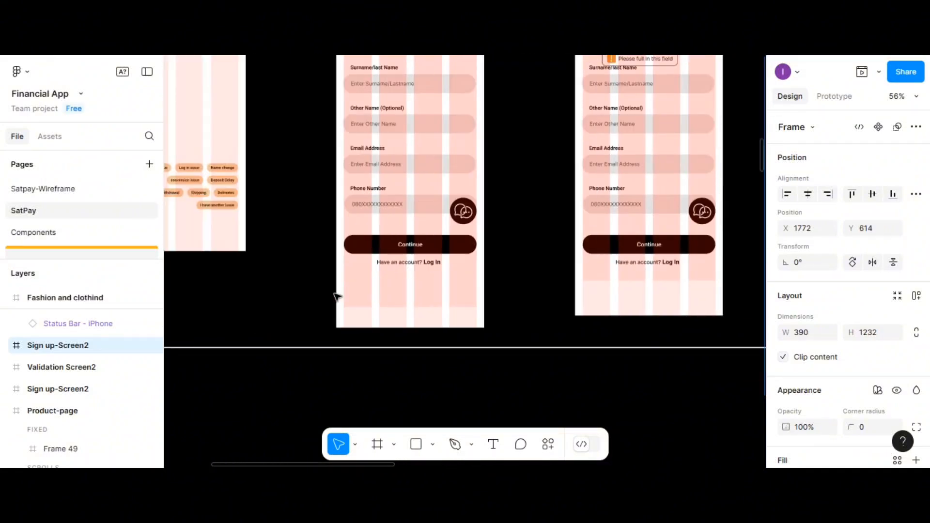
left_click(437, 264)
left_click(436, 263)
double_click(436, 263)
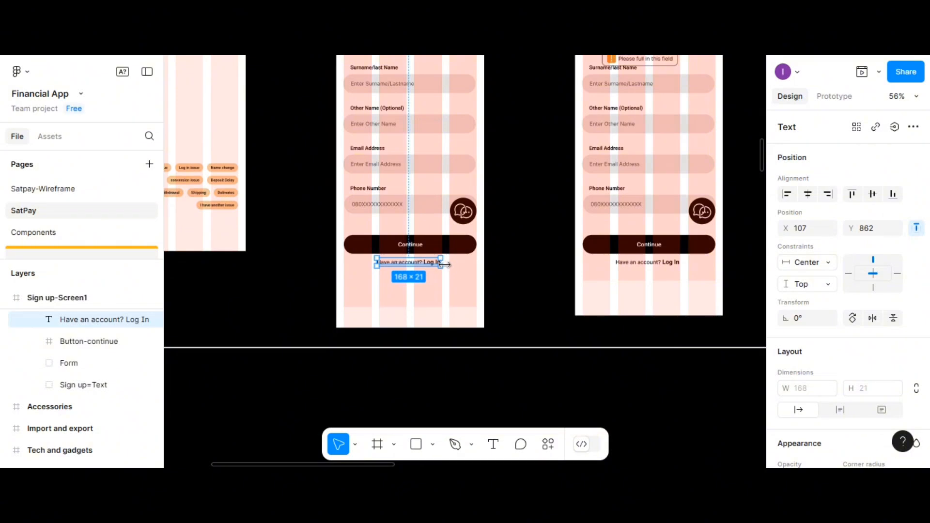
scroll(420, 266, "down", 1)
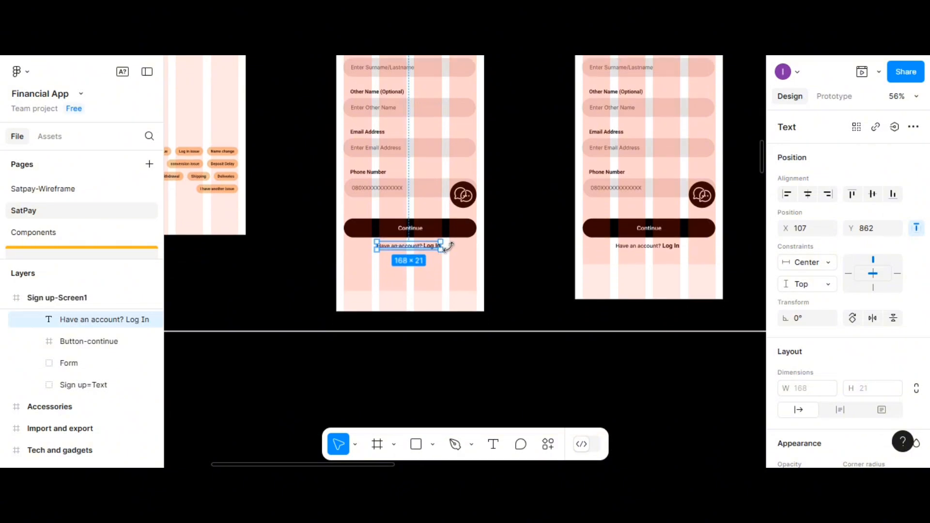
left_click(835, 97)
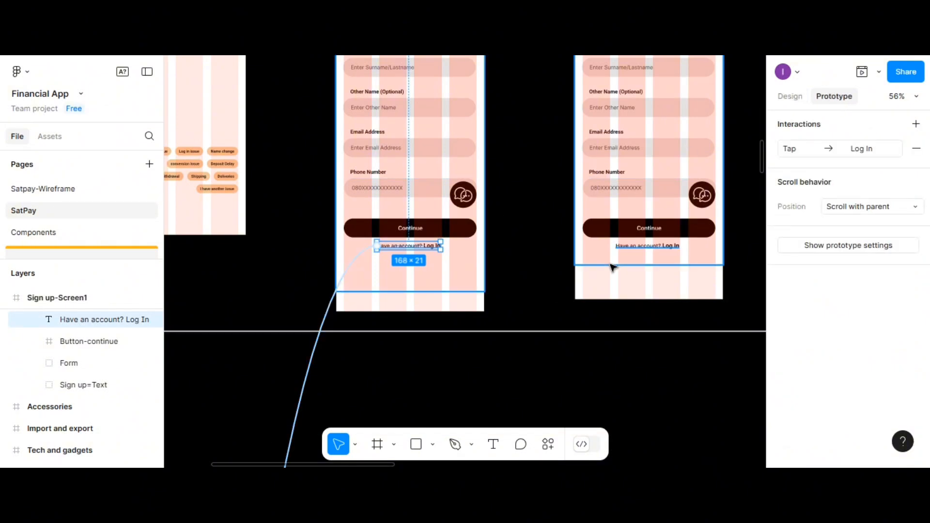
Step: Follow the log-in connection down to the business category screens and examine the Beauty and fashion frame's prototype settings
scroll(430, 299, "down", 5)
scroll(296, 304, "down", 5)
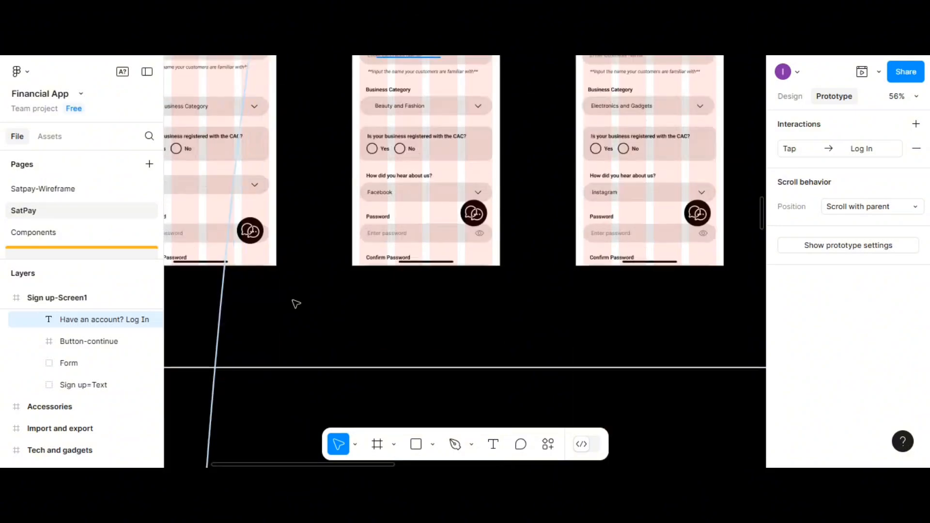
scroll(461, 243, "up", 5)
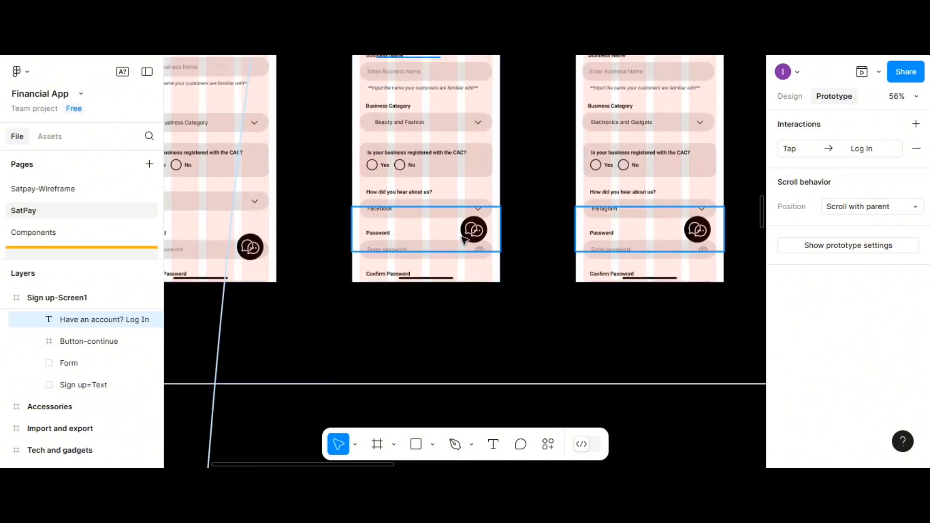
scroll(458, 247, "down", 1)
left_click(446, 229)
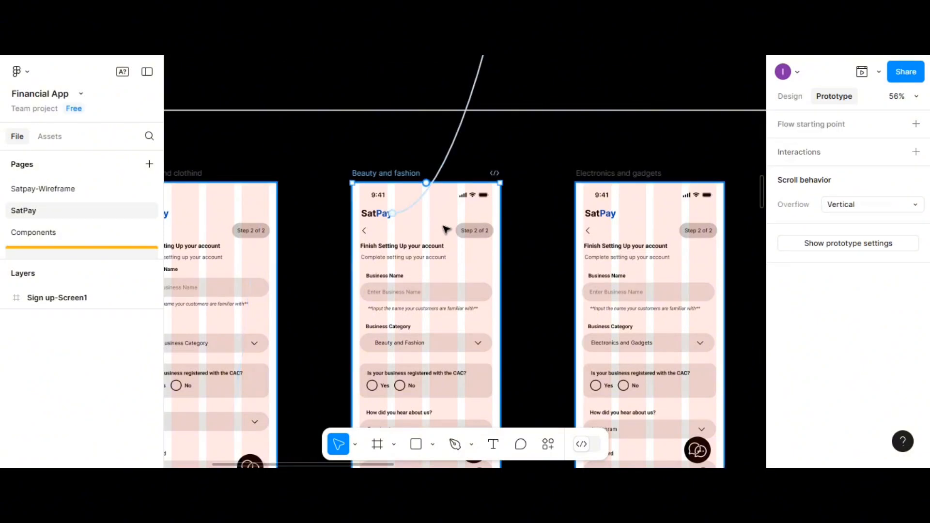
scroll(446, 229, "down", 1)
scroll(446, 229, "down", 4)
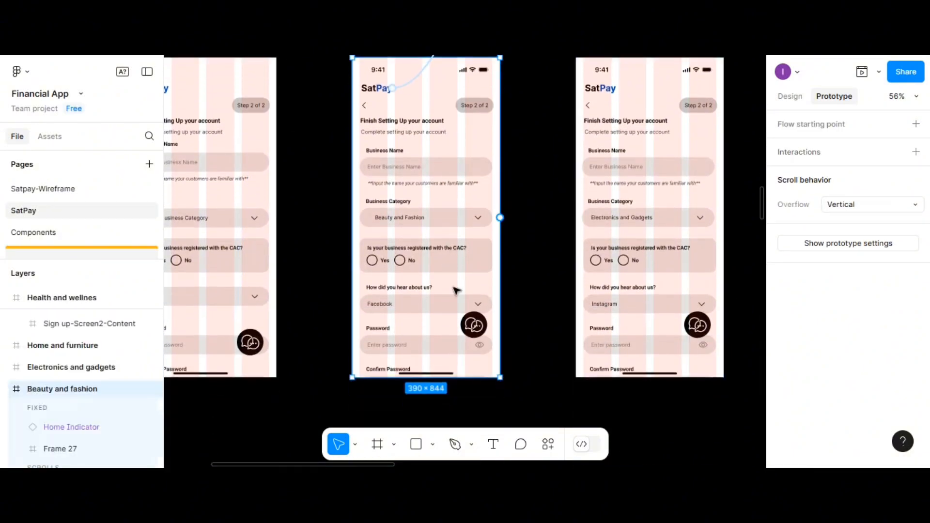
scroll(473, 261, "up", 11)
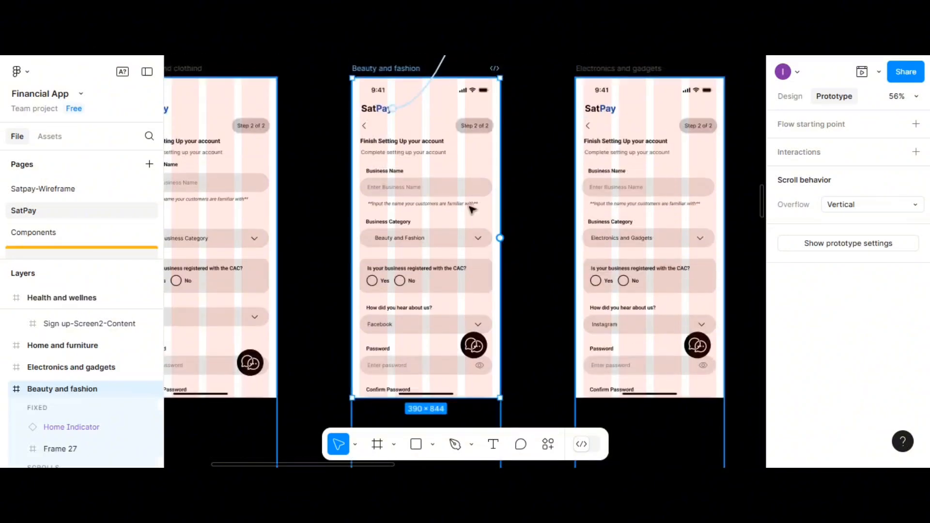
scroll(464, 185, "up", 2)
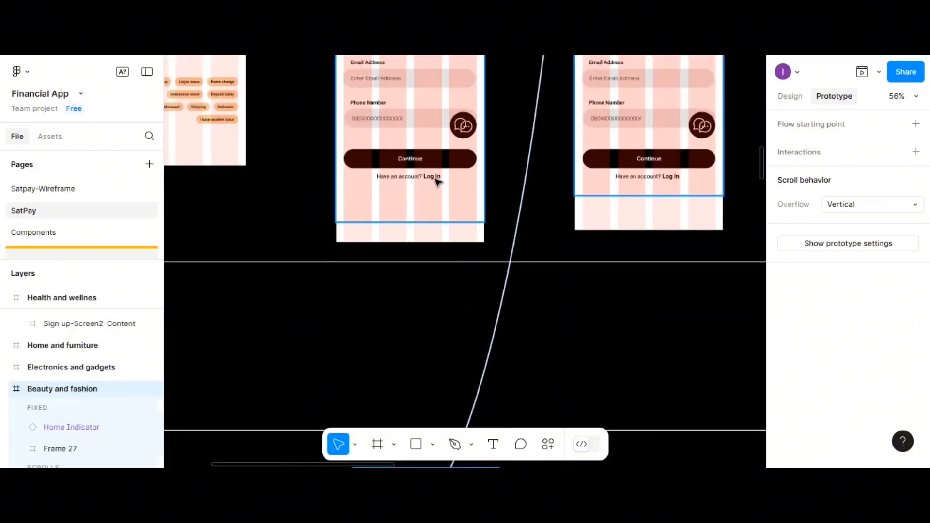
Step: Inspect the prototype connections of the log-in links on Sign up-Screen1, Validation Screen1 and Sign up-Screen1-with-data
left_click(438, 179)
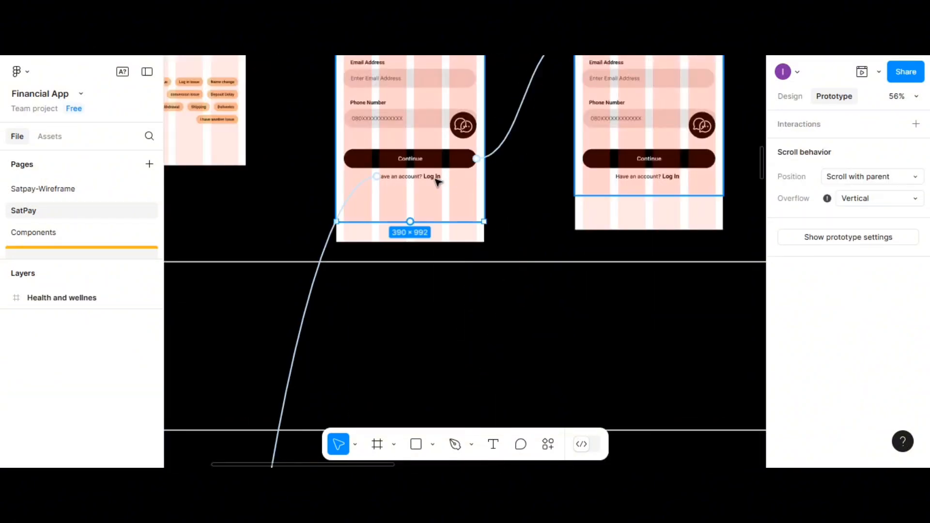
left_click(623, 180)
scroll(630, 183, "right", 5)
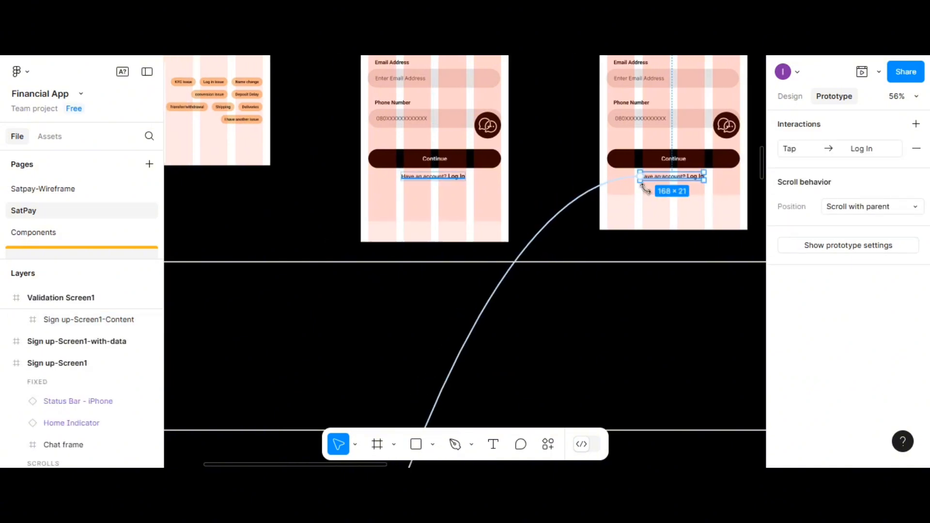
left_click(644, 174)
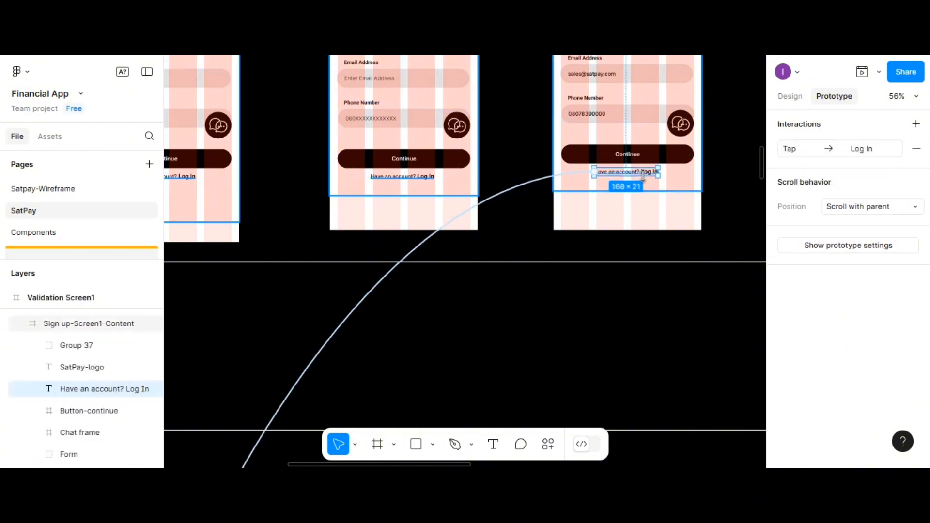
scroll(679, 196, "left", 1)
scroll(679, 198, "right", 9)
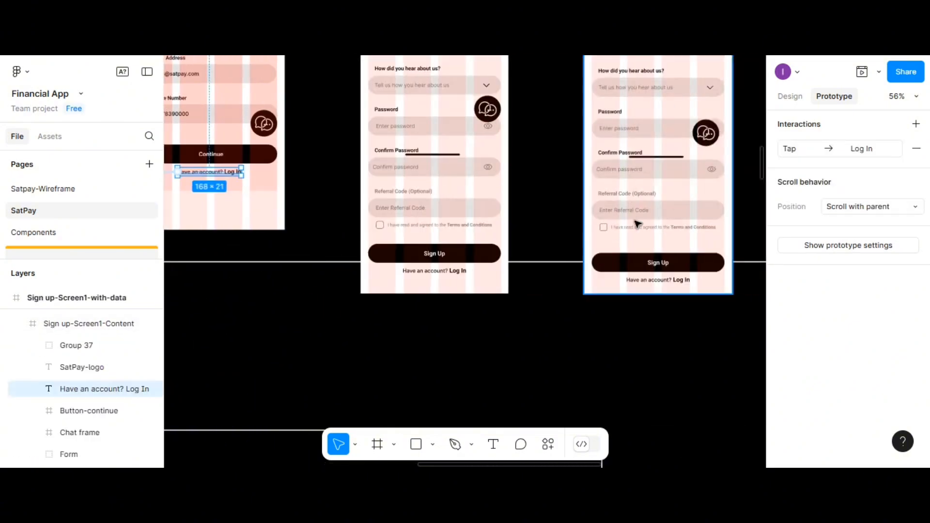
Step: Inspect the log-in link connections on the first Sign up-Screen2, Validation Screen2 and the last Sign up-Screen2
left_click(467, 275)
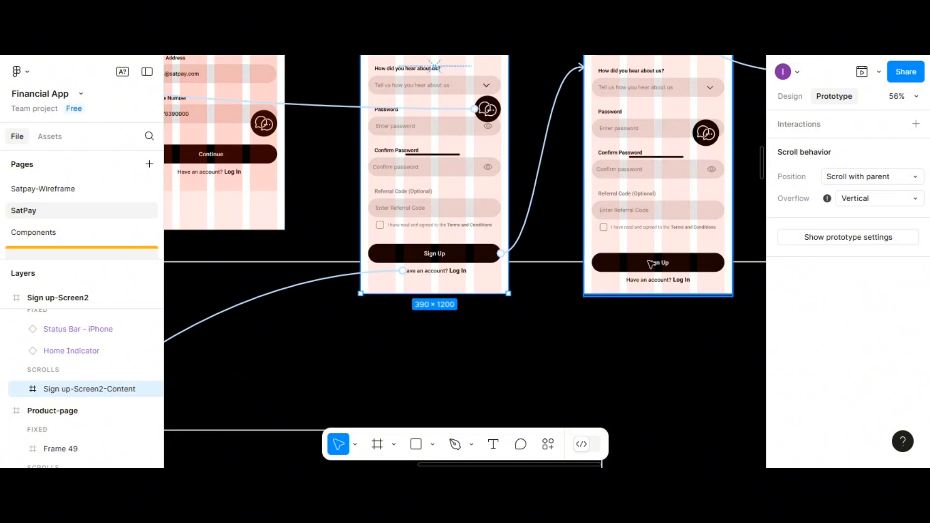
scroll(651, 263, "right", 2)
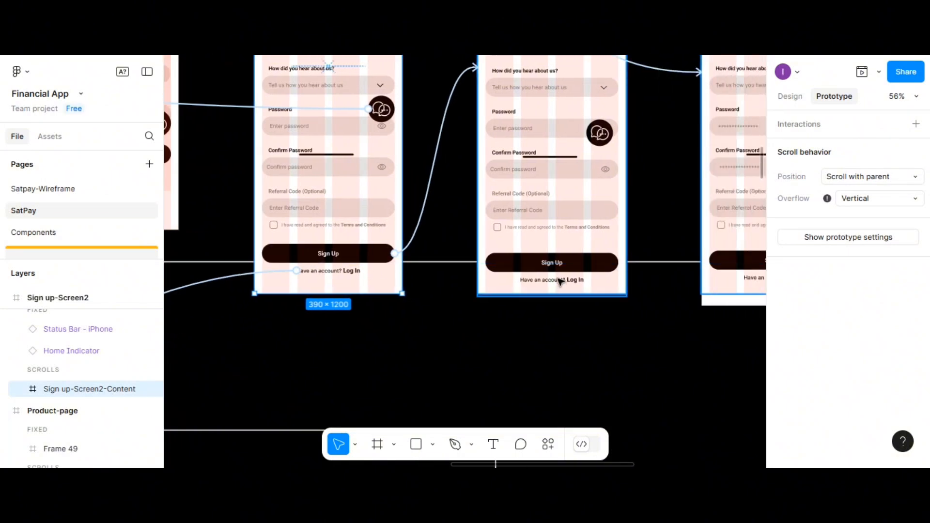
left_click(561, 281)
scroll(581, 279, "right", 3)
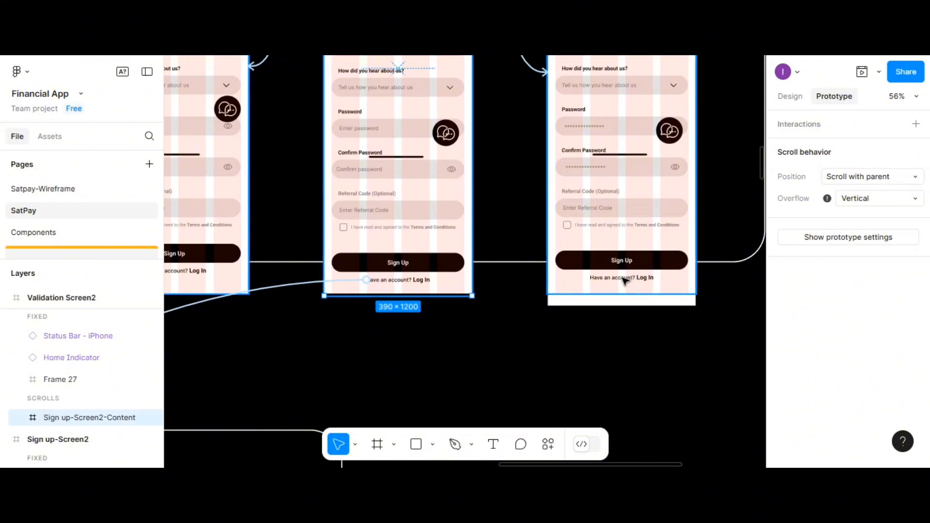
left_click(625, 281)
left_click(626, 278)
scroll(604, 274, "right", 2)
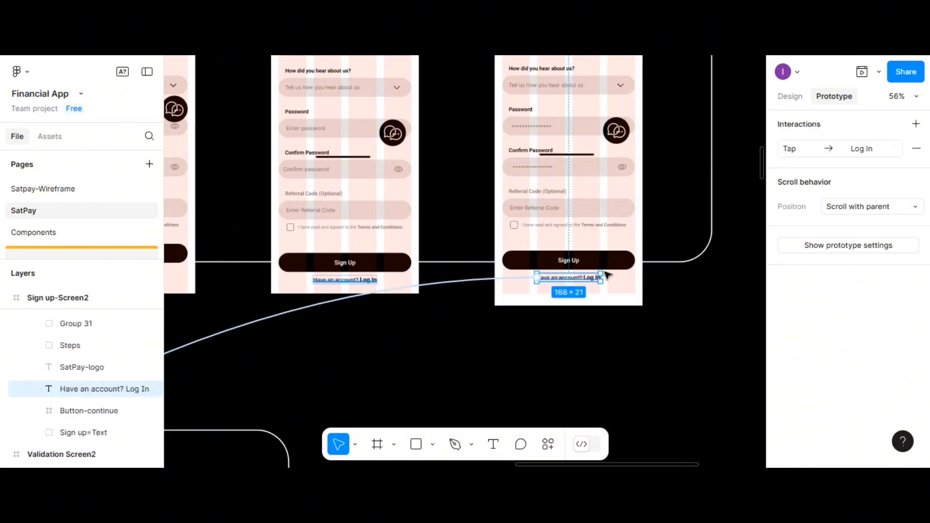
scroll(570, 248, "down", 3)
scroll(570, 248, "down", 2)
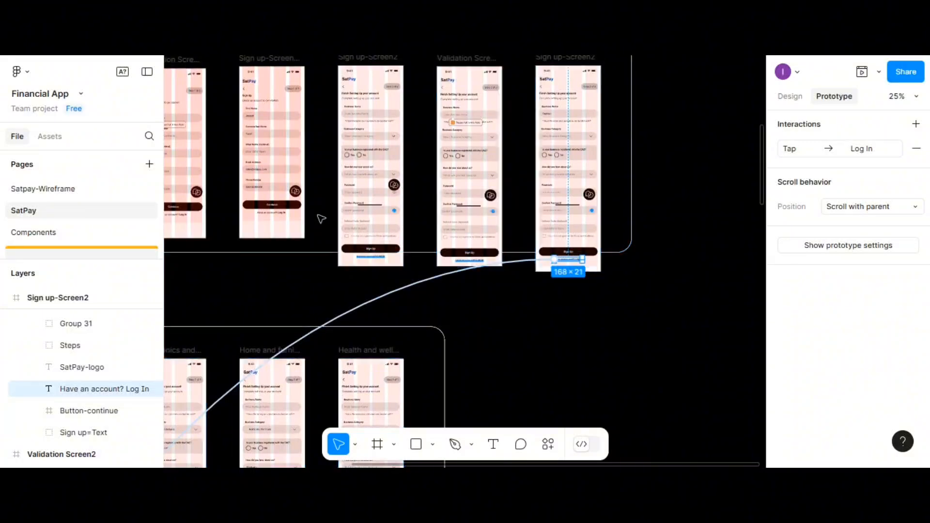
scroll(316, 219, "up", 3)
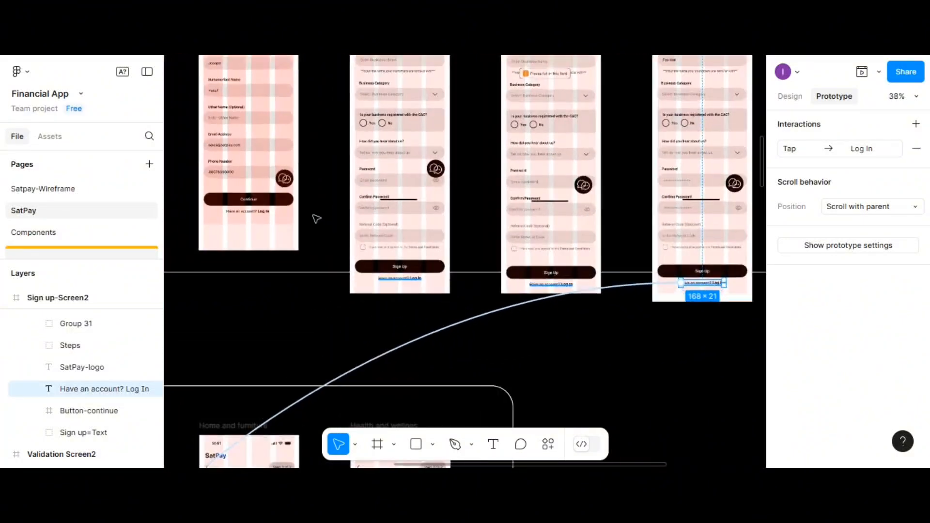
scroll(411, 282, "up", 2)
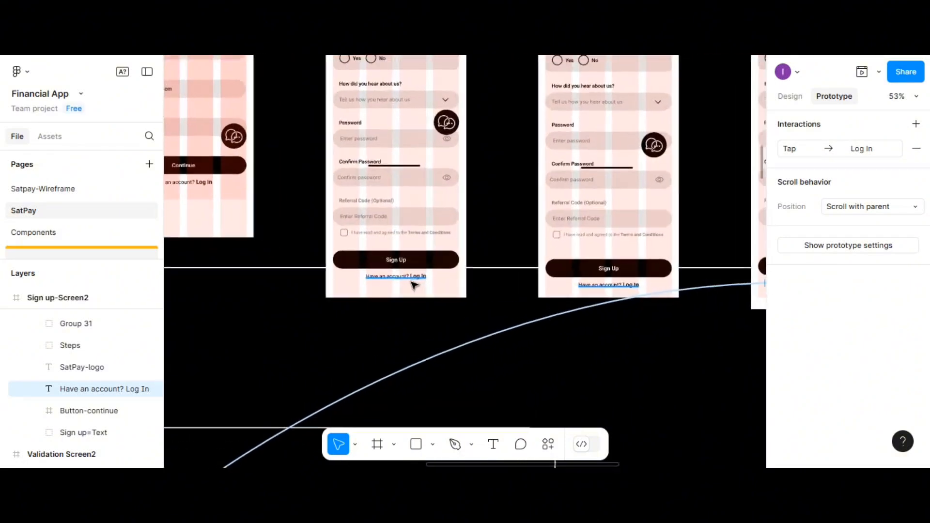
scroll(397, 271, "left", 5)
scroll(352, 234, "left", 1)
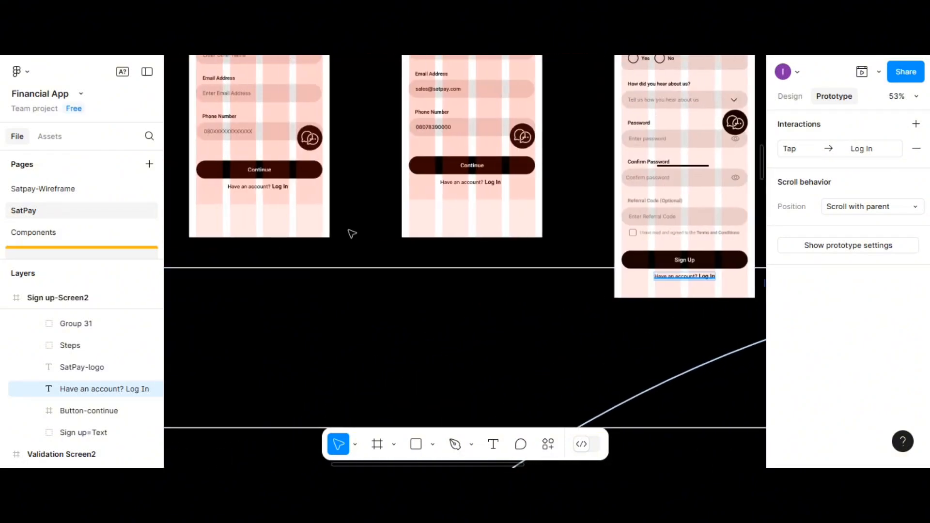
scroll(351, 234, "down", 3)
scroll(352, 234, "up", 2)
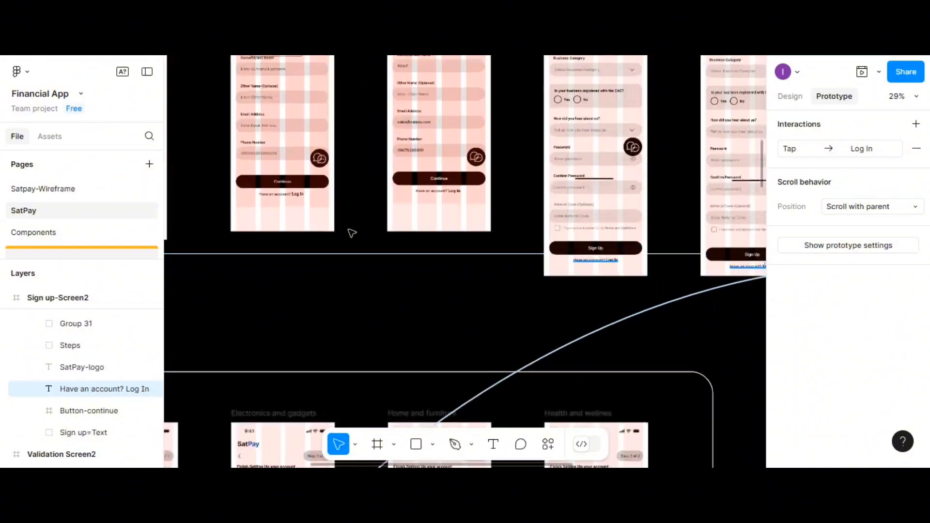
Step: Set the height of the six sign-up and validation frames to 844, matching the chat-page frame
scroll(352, 233, "left", 2)
scroll(352, 234, "right", 2)
scroll(352, 233, "up", 5)
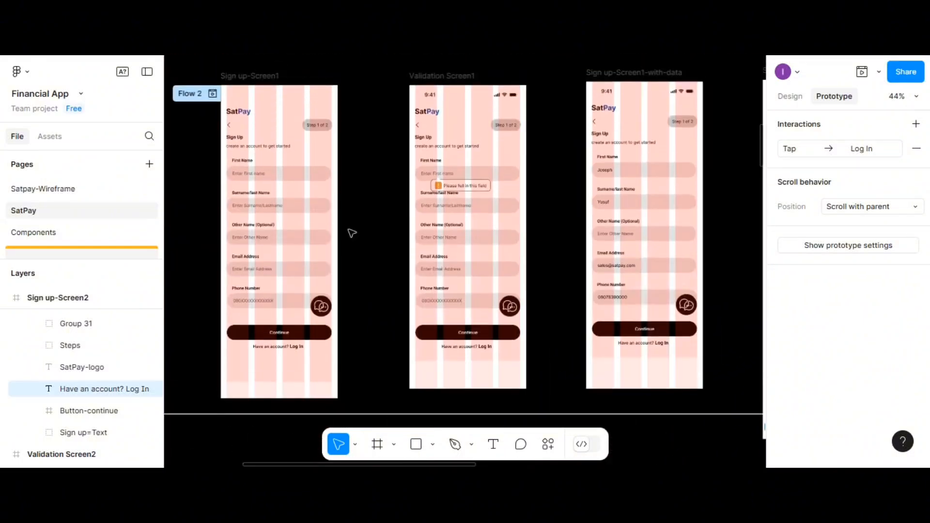
scroll(340, 221, "right", 2)
scroll(339, 221, "down", 5)
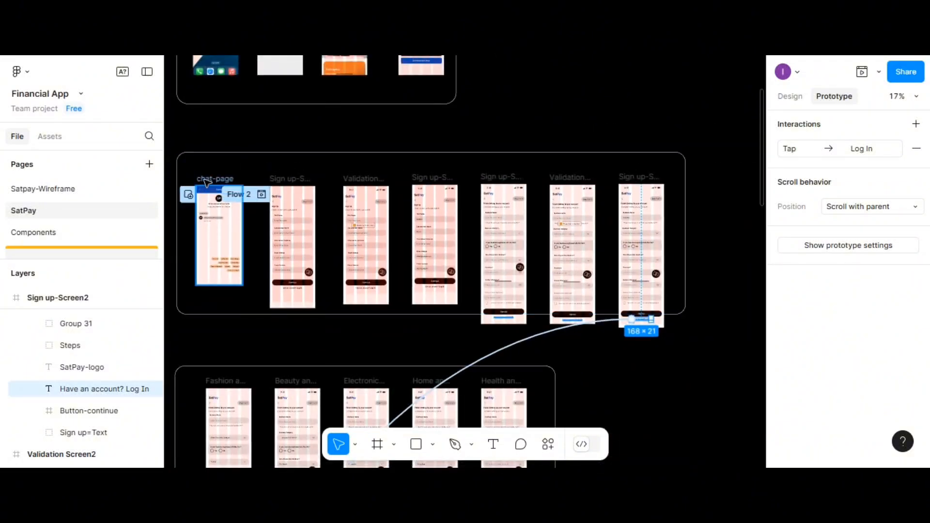
left_click(207, 182)
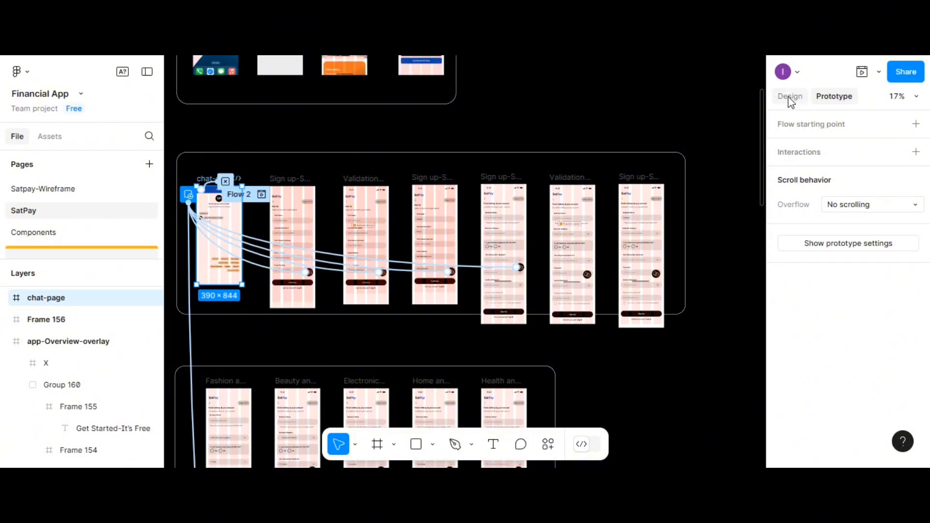
left_click(790, 97)
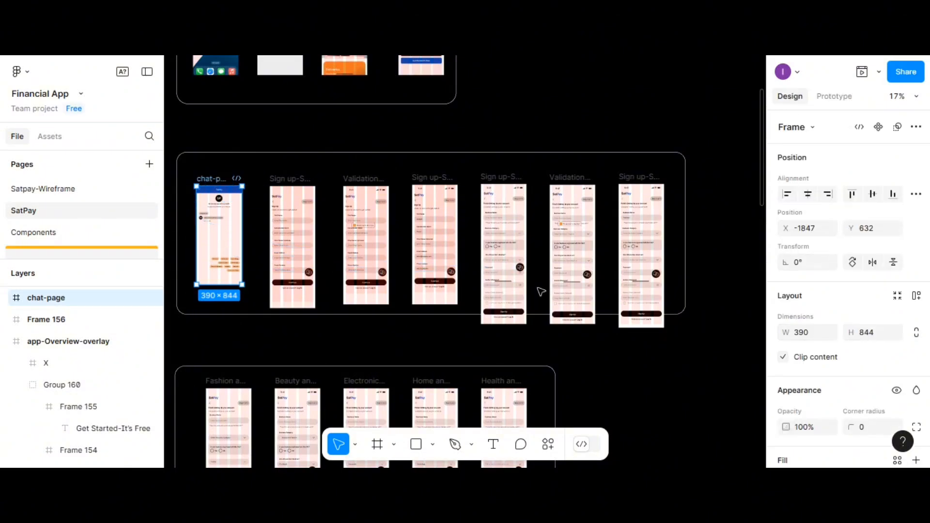
left_click(294, 181)
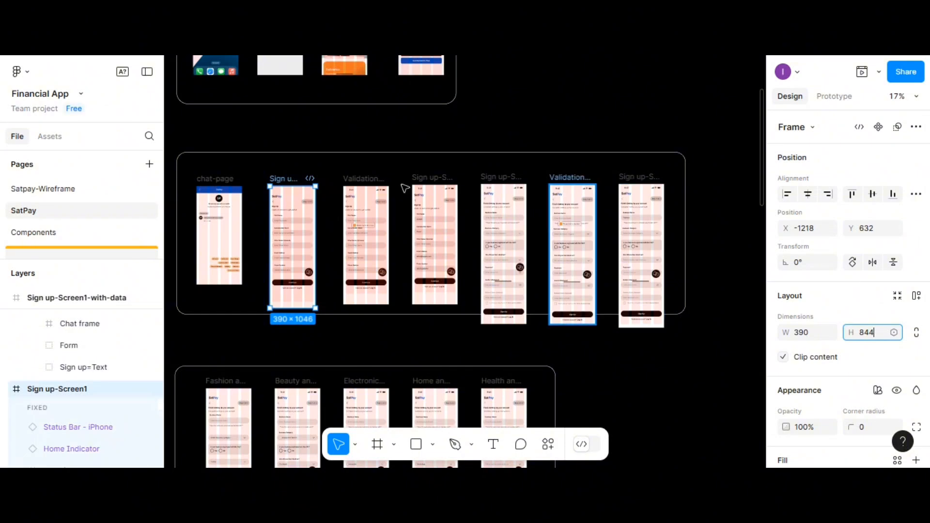
left_click(371, 181)
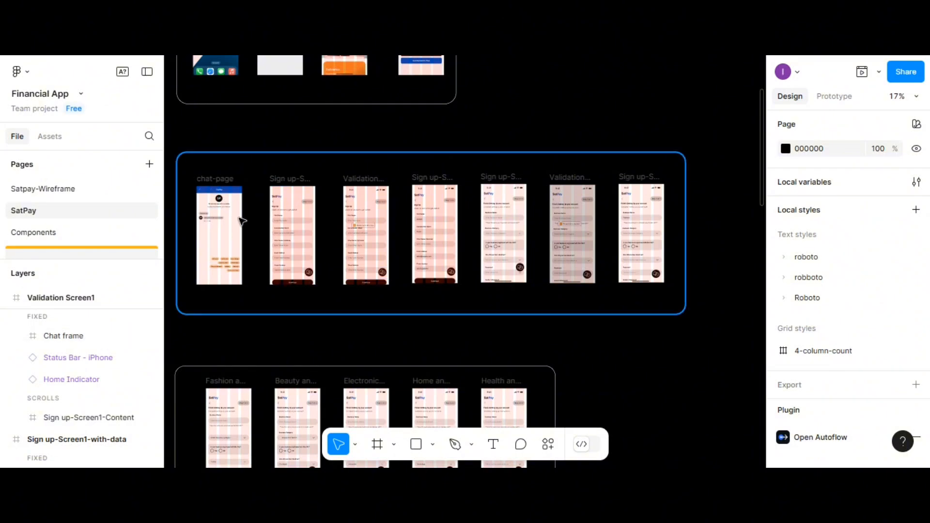
Step: Examine the prototype connections of the five business category frames from Fashion and clothind through Health and wellnes
scroll(240, 221, "down", 1)
scroll(242, 218, "up", 1)
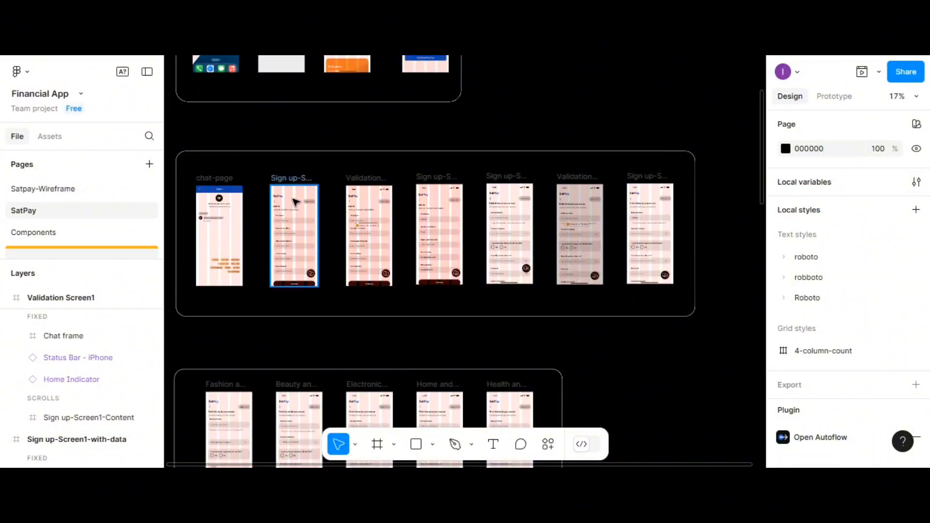
scroll(326, 227, "up", 1)
scroll(326, 226, "down", 2)
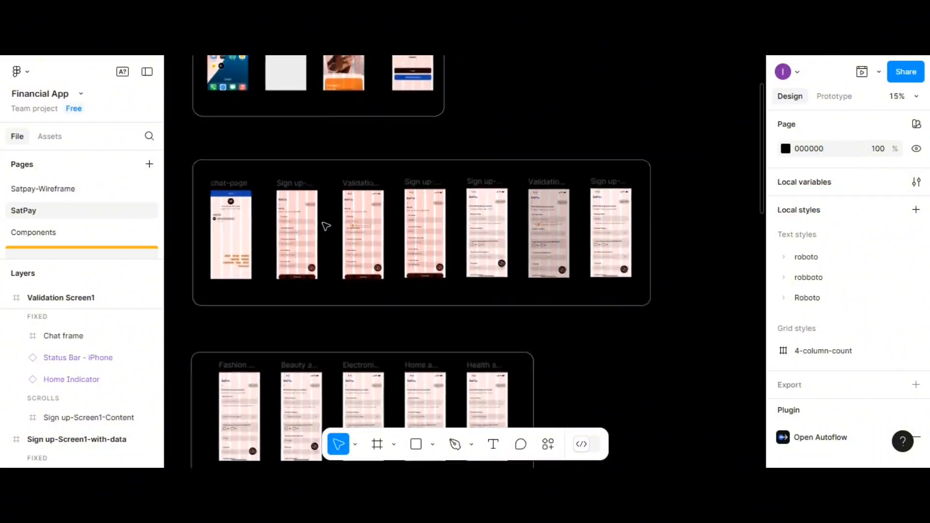
scroll(326, 227, "down", 4)
scroll(326, 226, "up", 3)
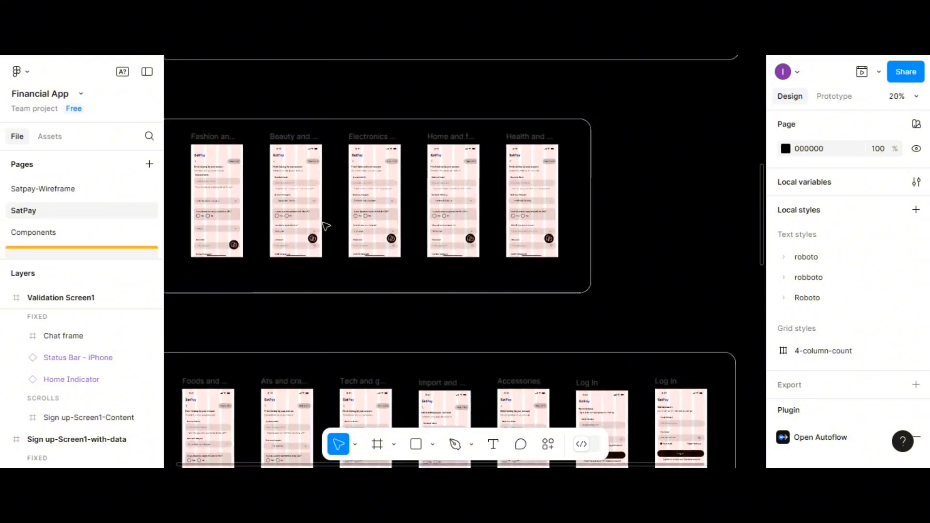
scroll(223, 196, "up", 2)
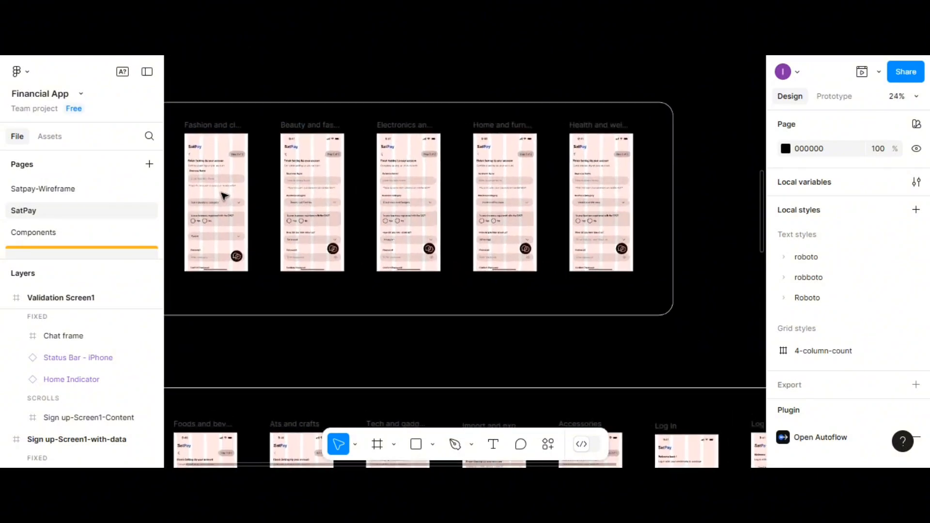
left_click(224, 194)
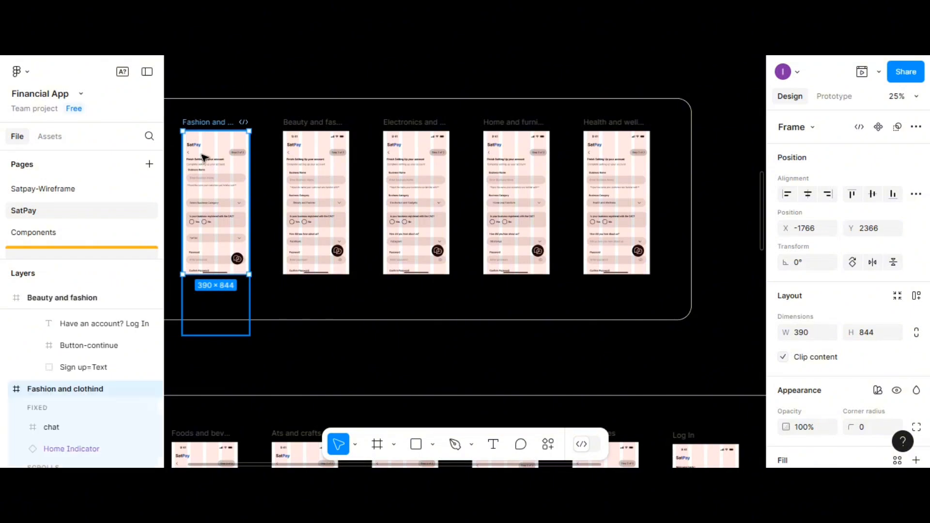
left_click(832, 99)
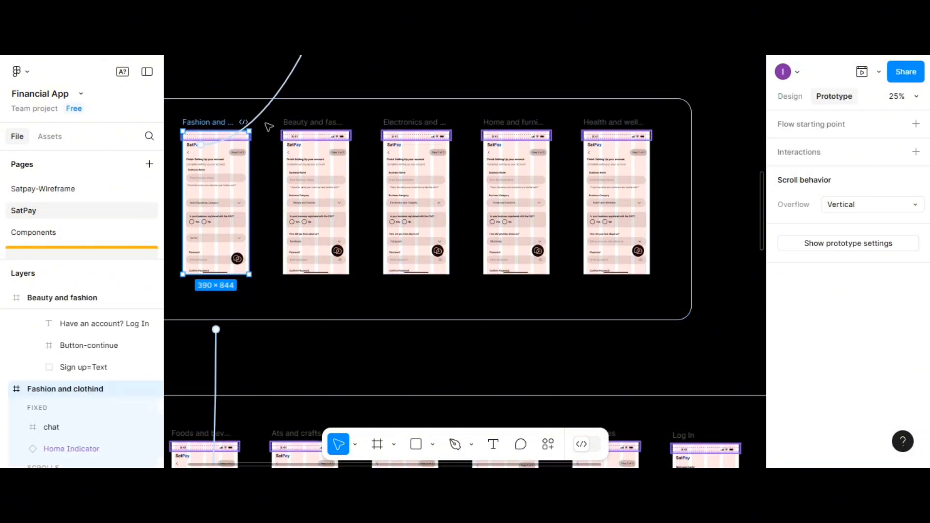
left_click(310, 126)
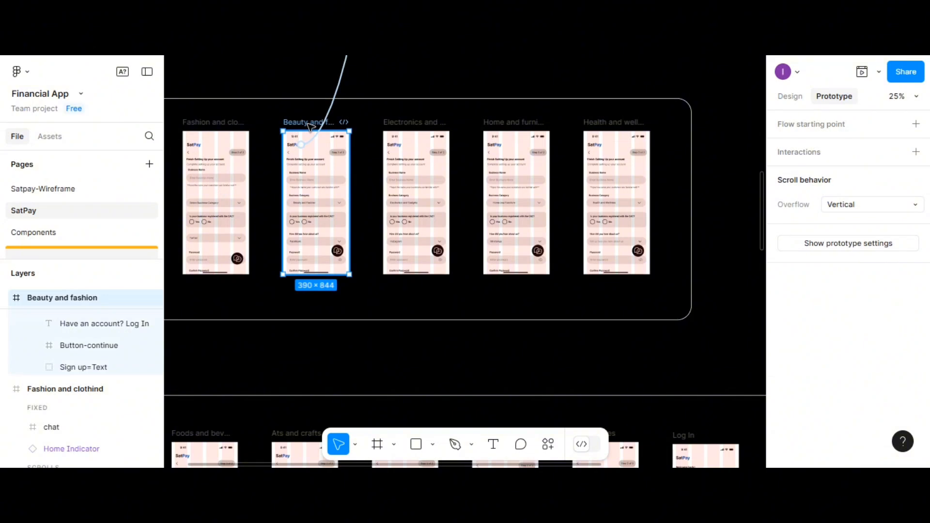
left_click(407, 145)
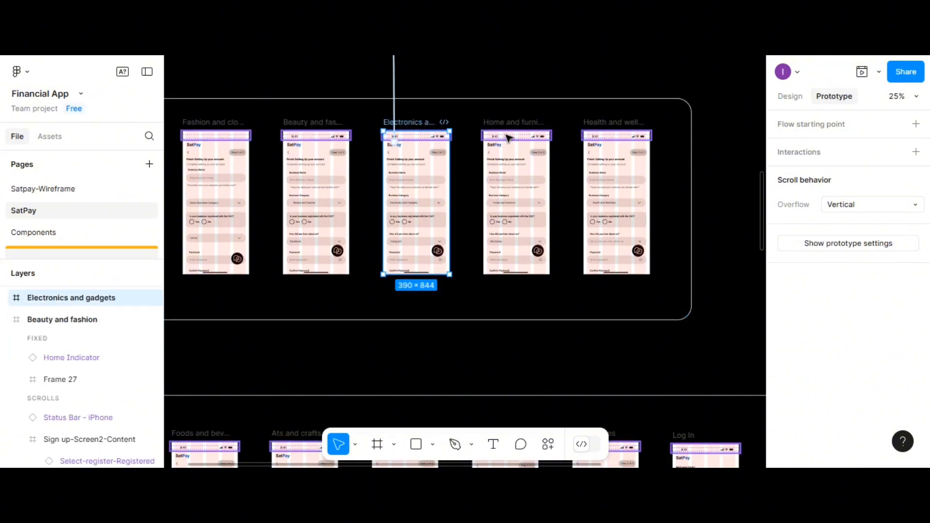
left_click(516, 124)
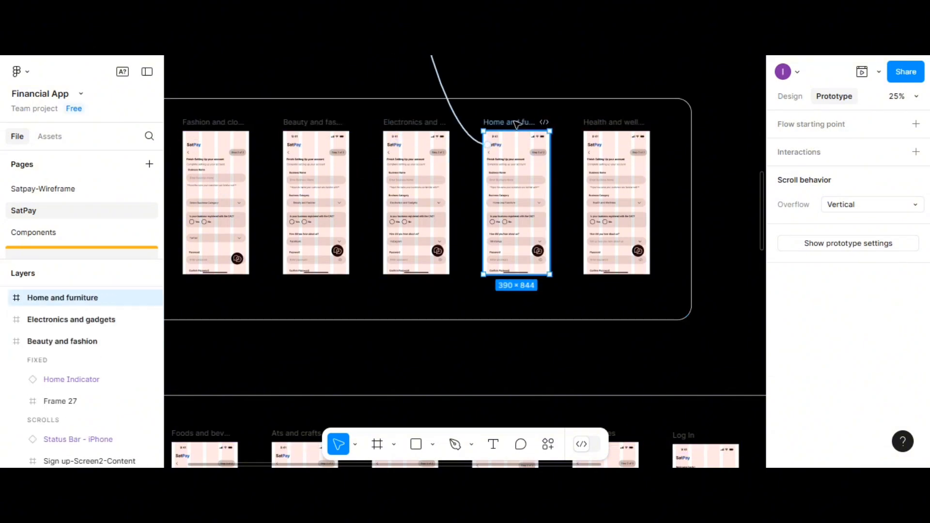
left_click(627, 128)
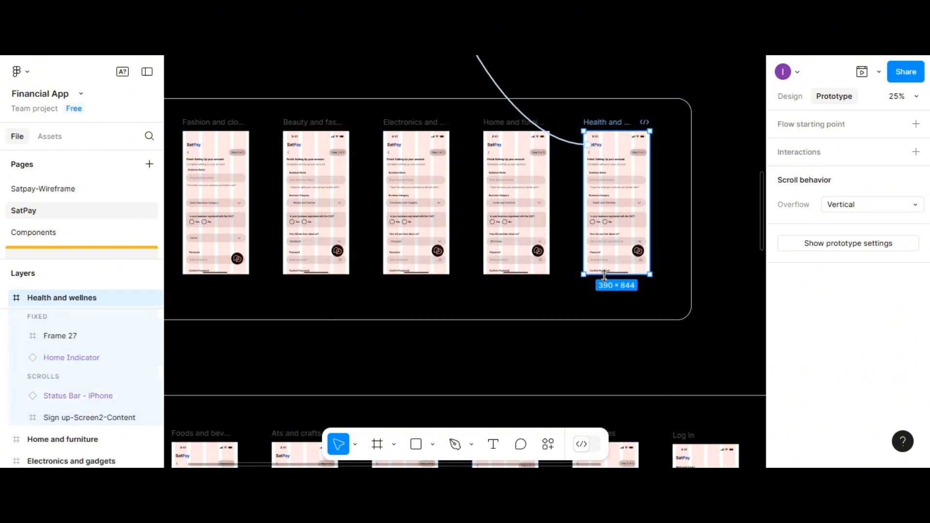
Step: Extend the Health and wellnes frame to check its log-in text for interactions, and restore the frame height to 844
left_click_drag(610, 274, 610, 342)
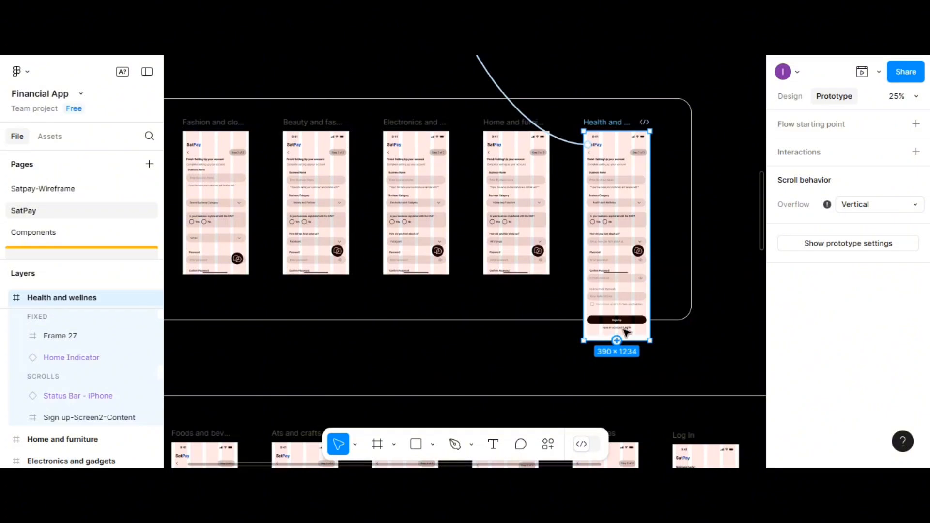
left_click(629, 330)
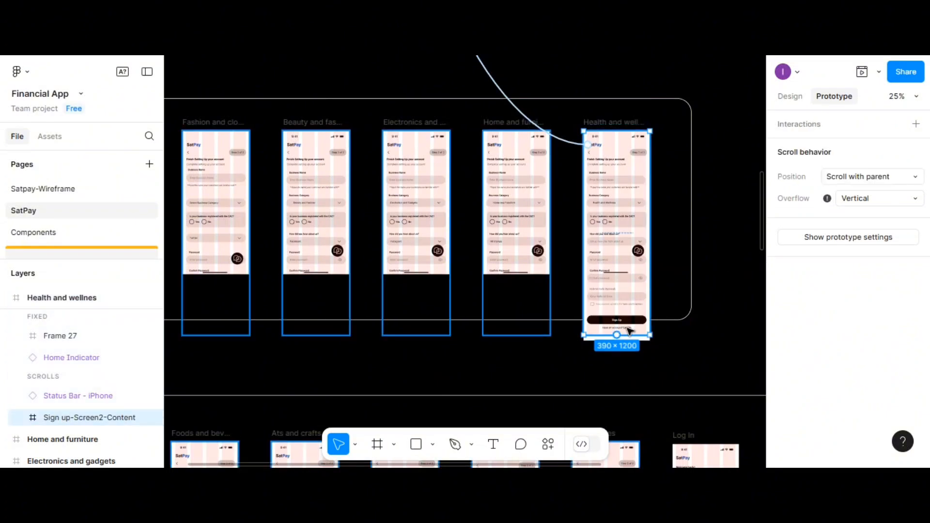
left_click(630, 330)
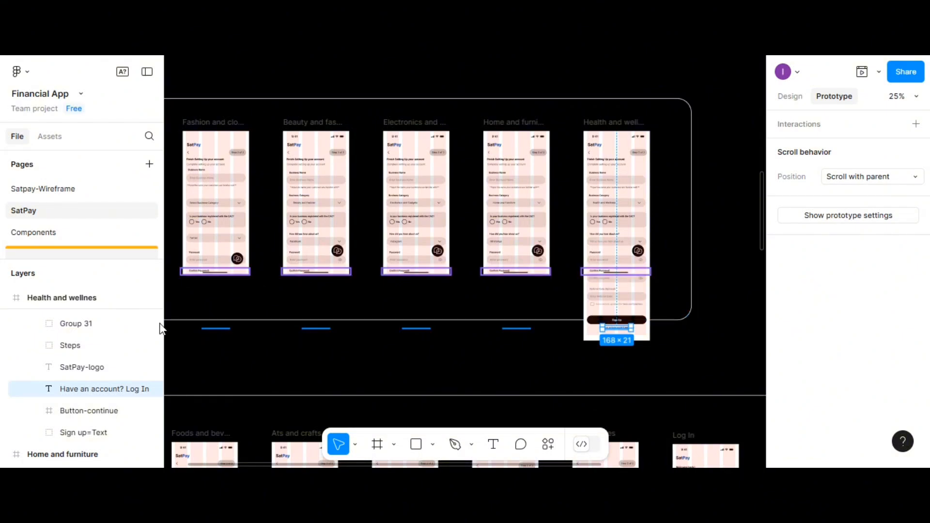
left_click(618, 125)
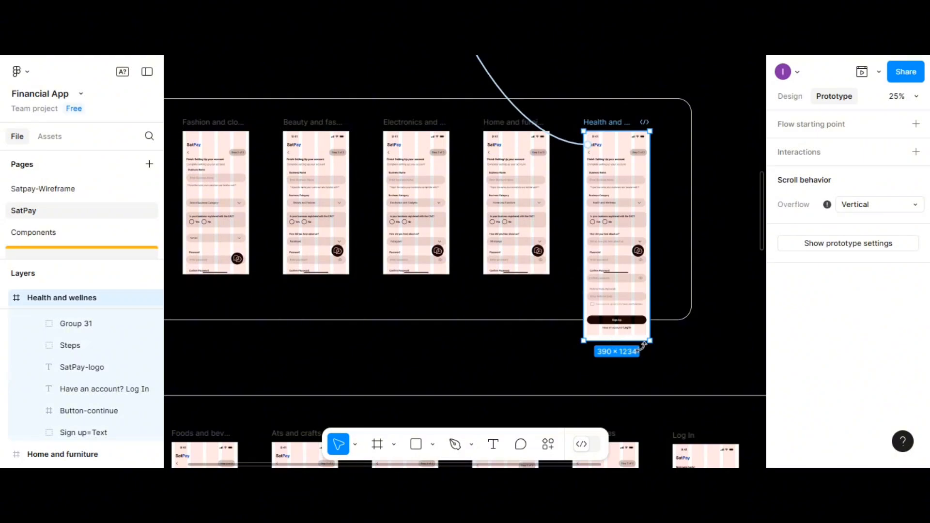
left_click_drag(643, 324, 650, 276)
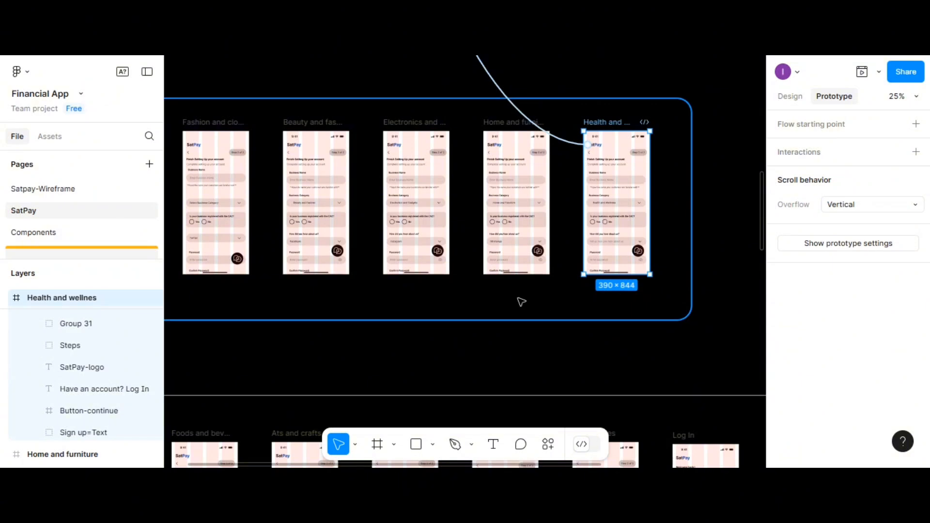
Step: Connect the Steps back-arrow row on the Ats and crafts frame to the Foods and beverages frame, navigating on tap with Instant animation
left_click(470, 291)
scroll(469, 290, "down", 3)
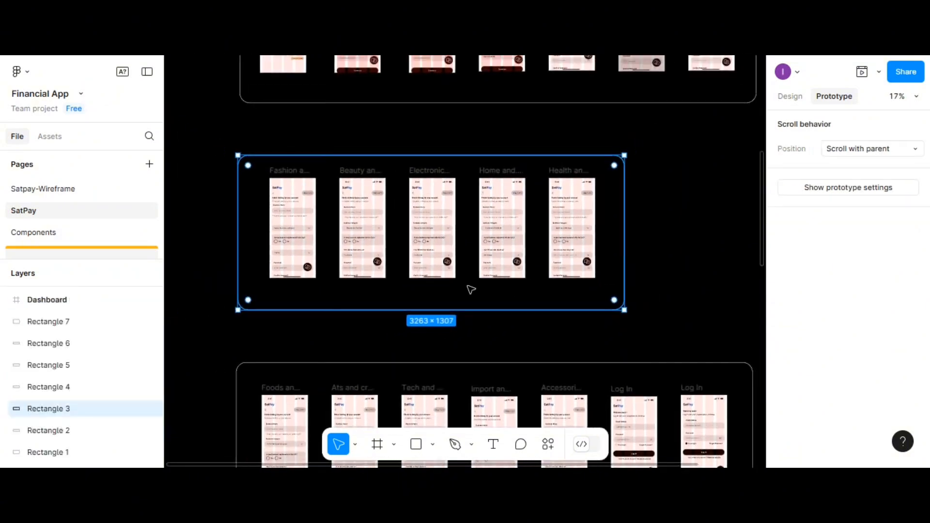
scroll(471, 290, "down", 2)
scroll(399, 264, "down", 3)
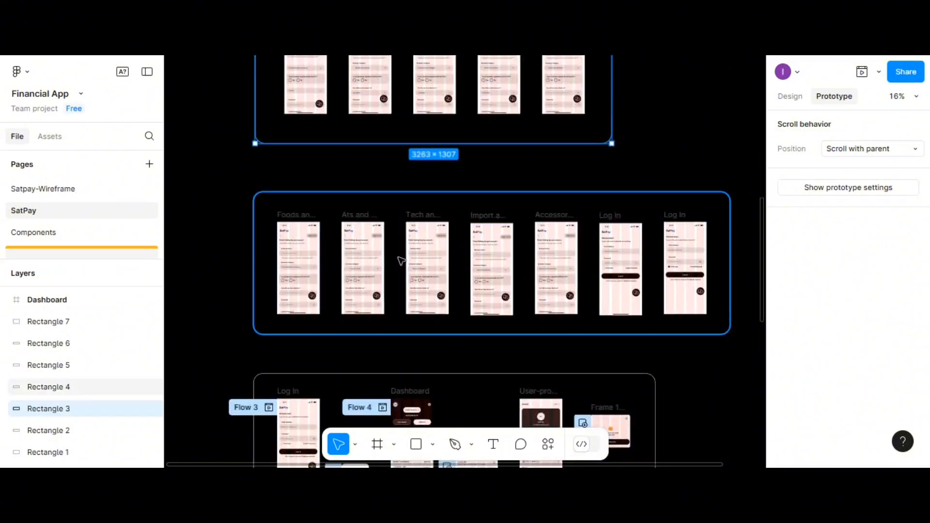
scroll(334, 229, "up", 2)
scroll(334, 229, "up", 3)
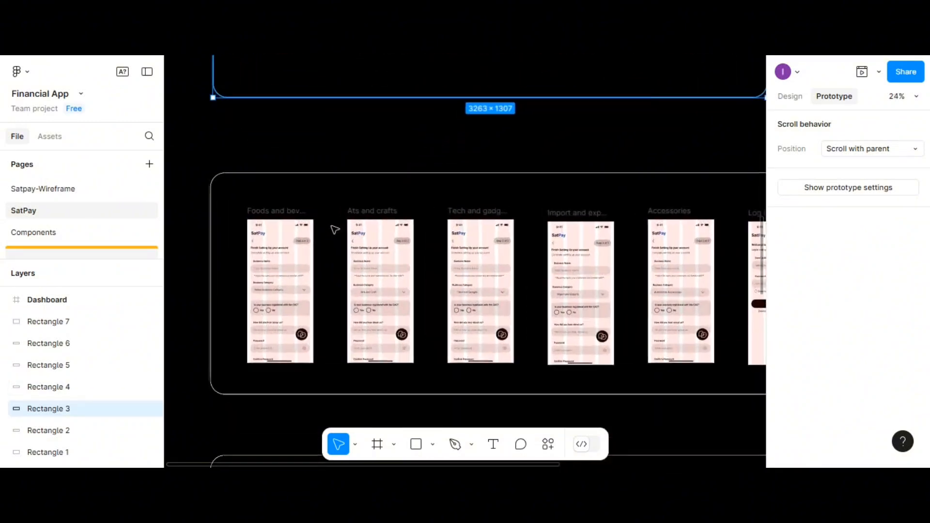
left_click(358, 247)
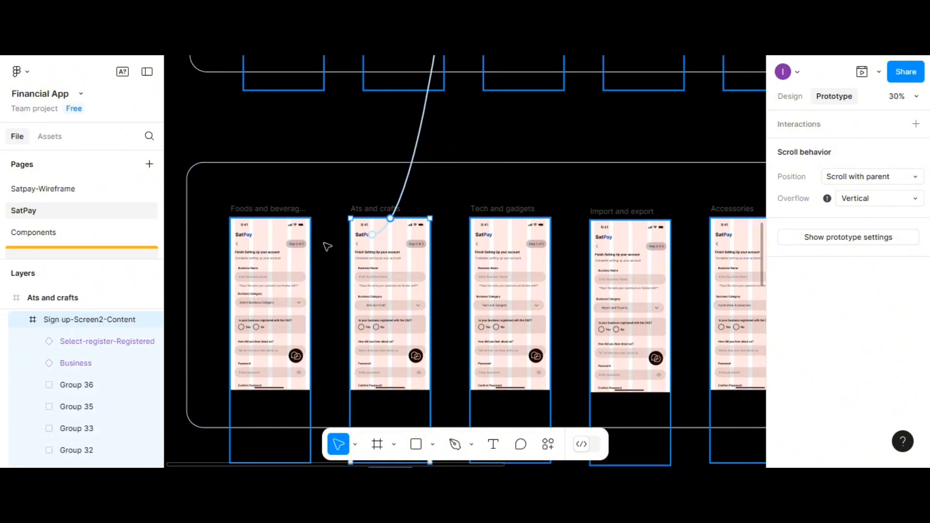
left_click(359, 246)
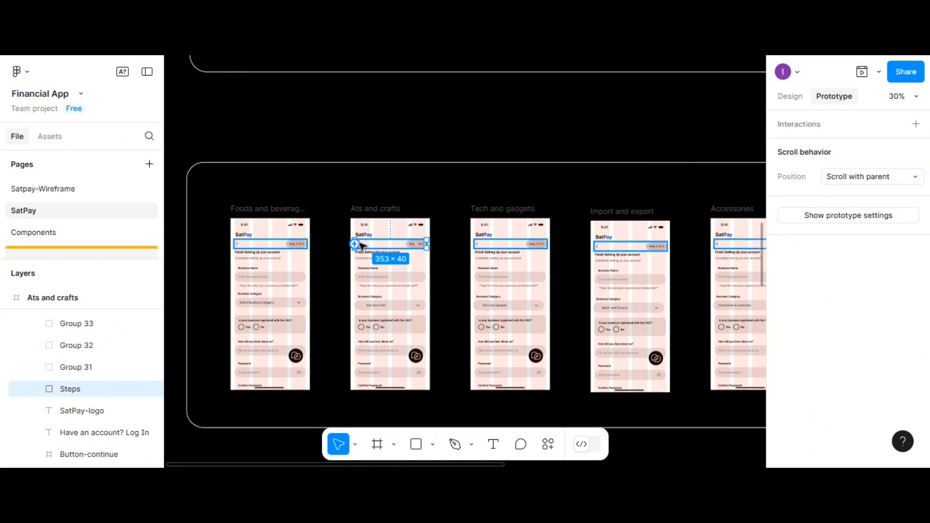
scroll(380, 224, "up", 3)
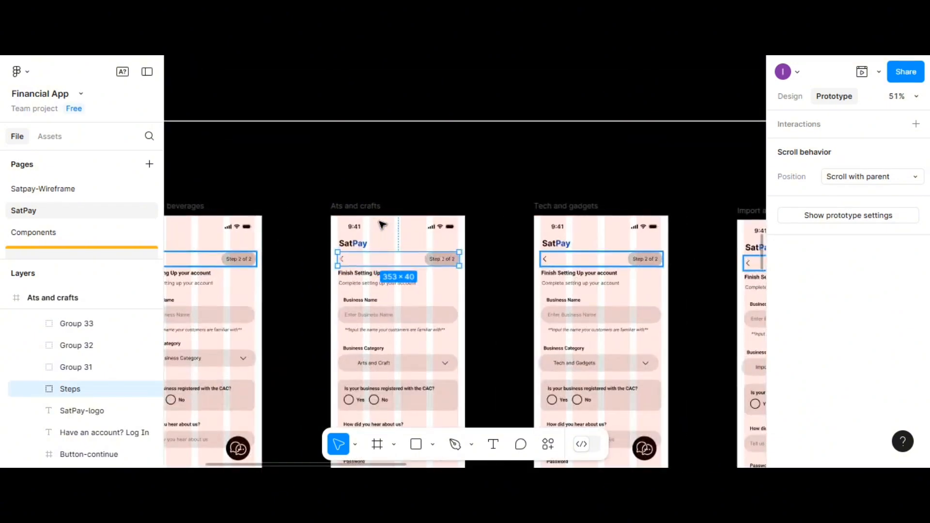
scroll(383, 224, "up", 1)
scroll(382, 224, "down", 2)
scroll(382, 224, "down", 5)
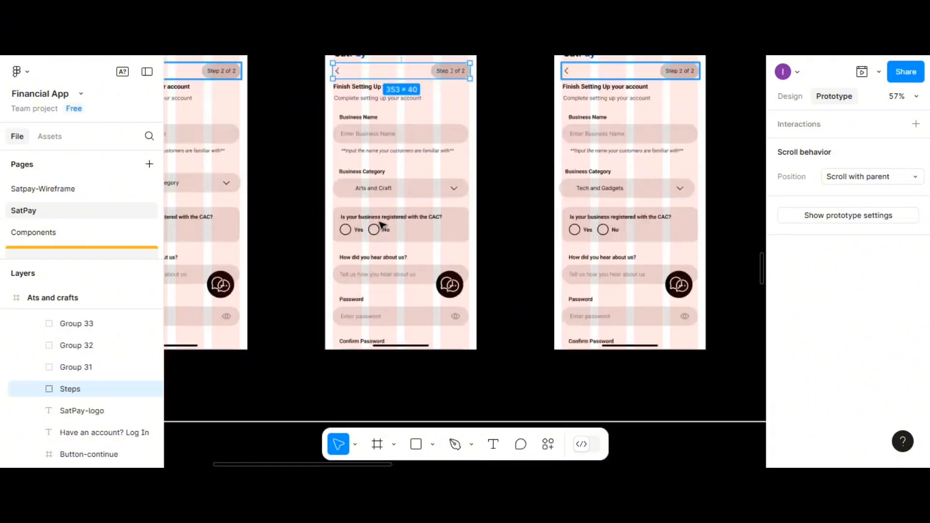
scroll(382, 224, "left", 4)
scroll(354, 213, "up", 2)
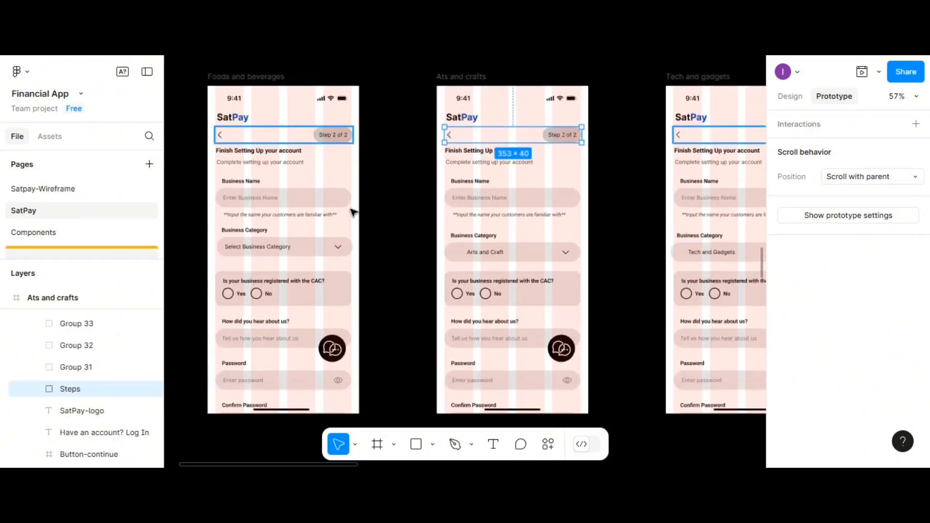
mouse_move(447, 141)
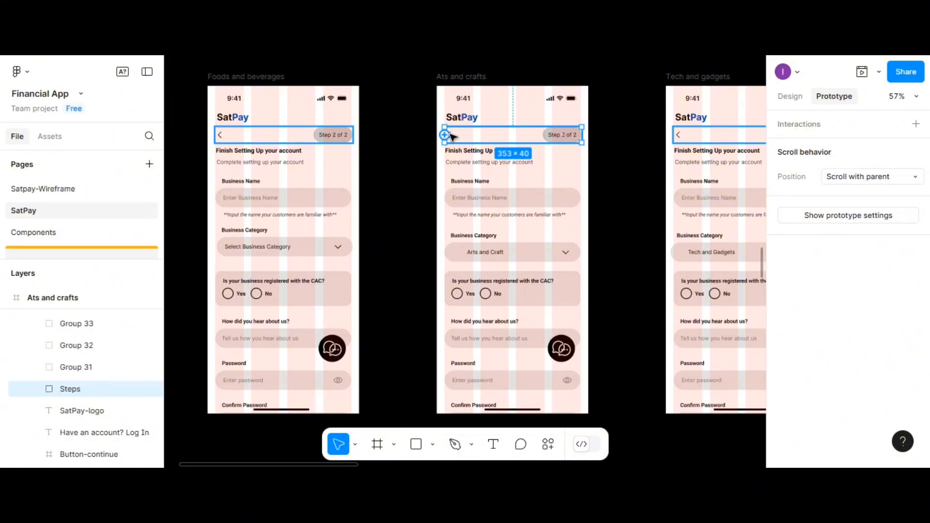
double_click(410, 104)
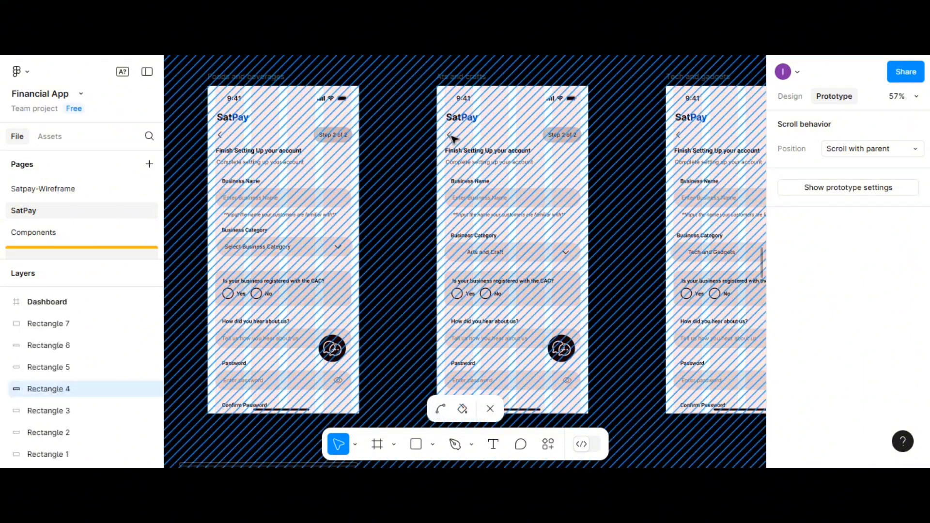
key("Escape")
left_click(451, 137)
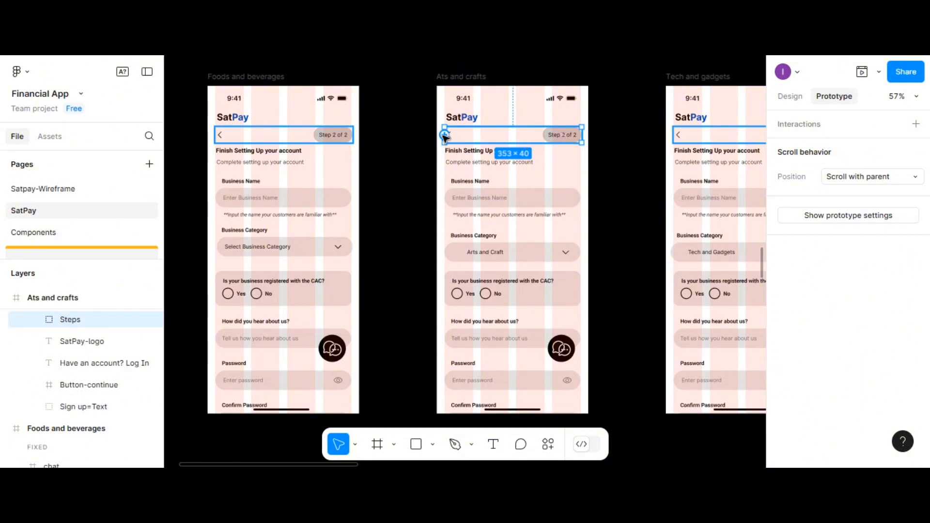
left_click_drag(445, 136, 347, 234)
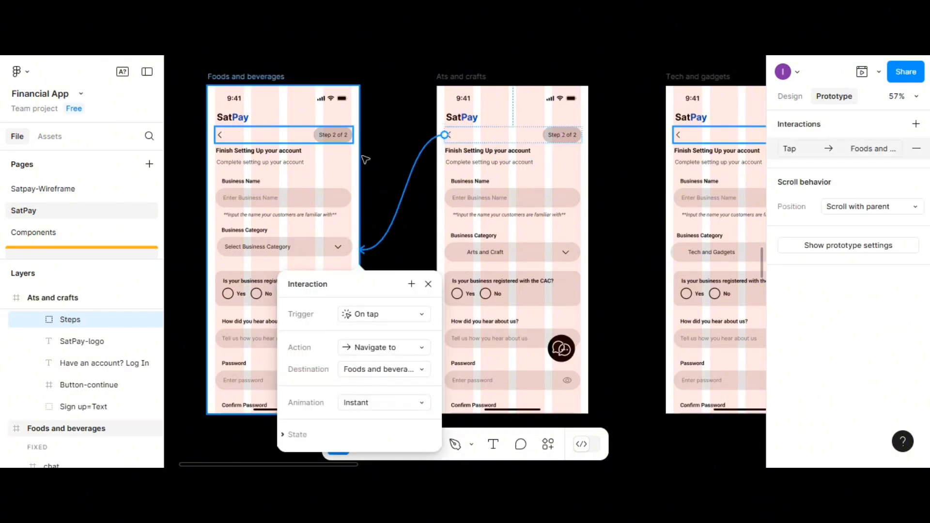
Step: Connect the Steps back-arrow row on the Tech and gadgets frame to the Ats and crafts frame, navigating on tap with Instant animation
double_click(679, 136)
double_click(680, 136)
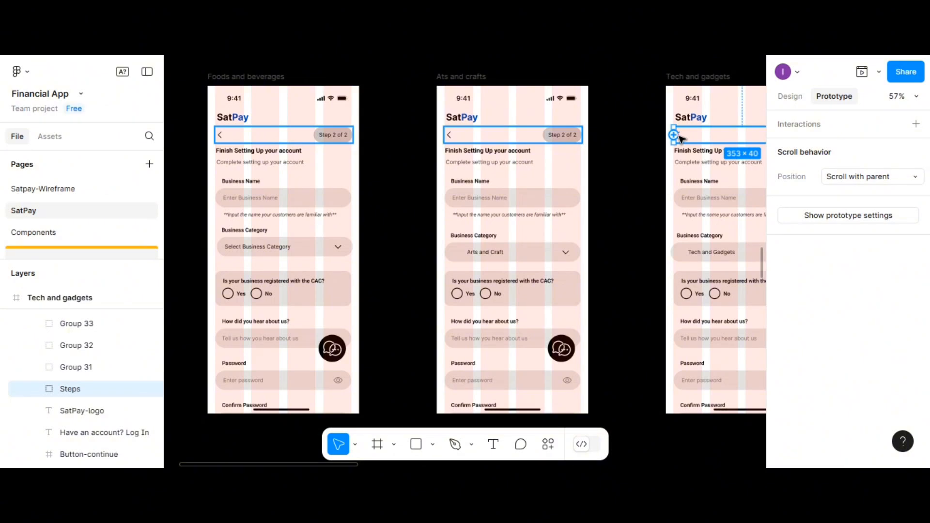
left_click_drag(675, 135, 632, 170)
left_click_drag(566, 187, 566, 188)
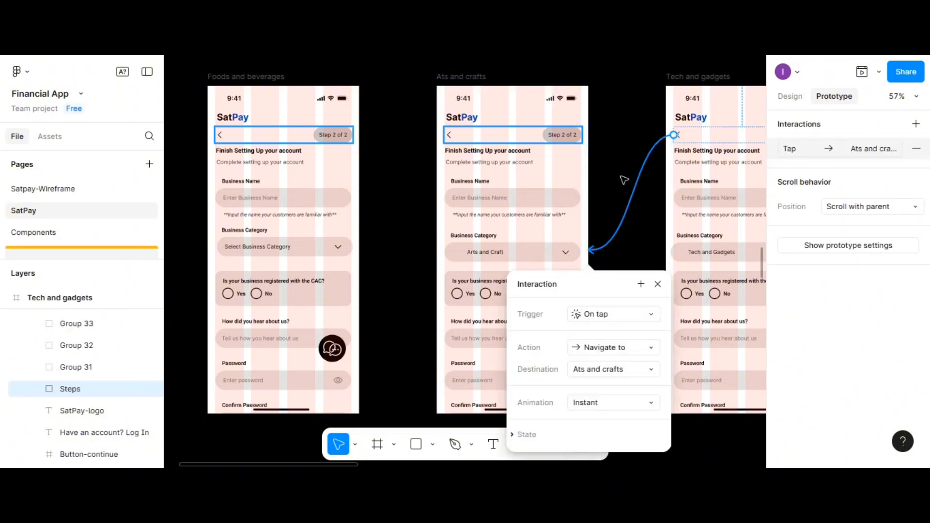
Step: Look over the Foods and beverages, Ats and crafts and Tech and gadgets frames and the Log In and Dashboard row beneath them
scroll(697, 201, "right", 3)
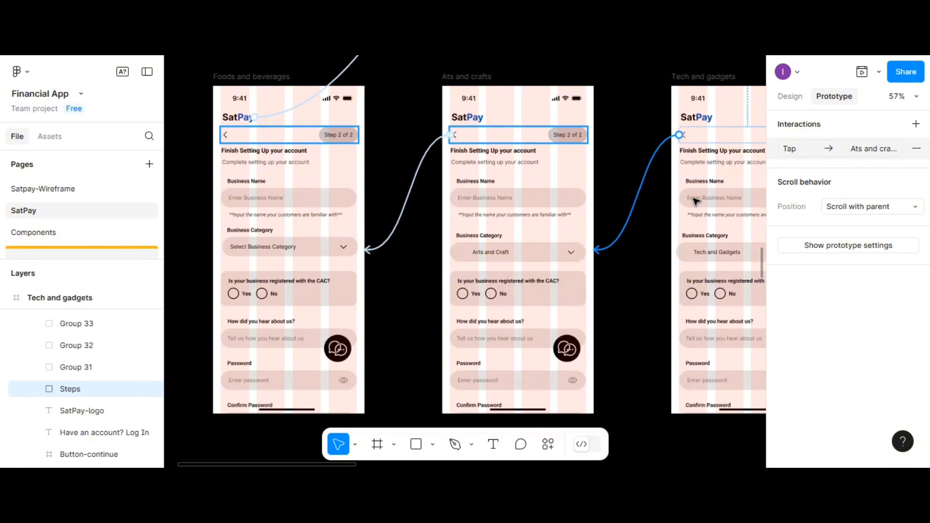
scroll(697, 202, "down", 3)
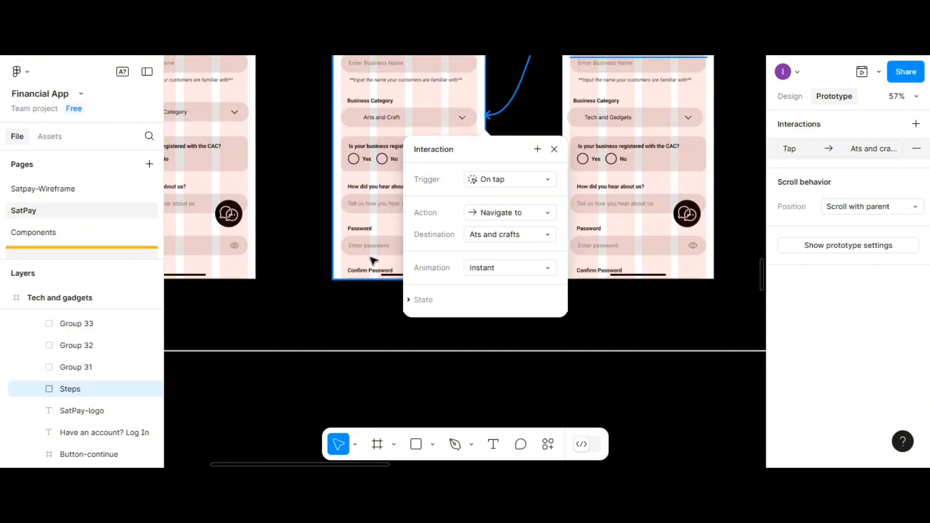
scroll(372, 258, "up", 1)
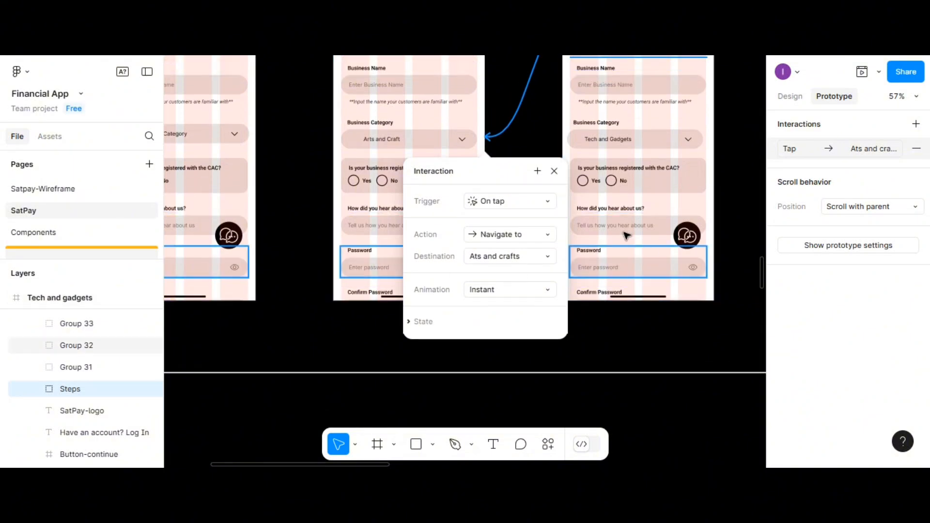
scroll(641, 295, "down", 2)
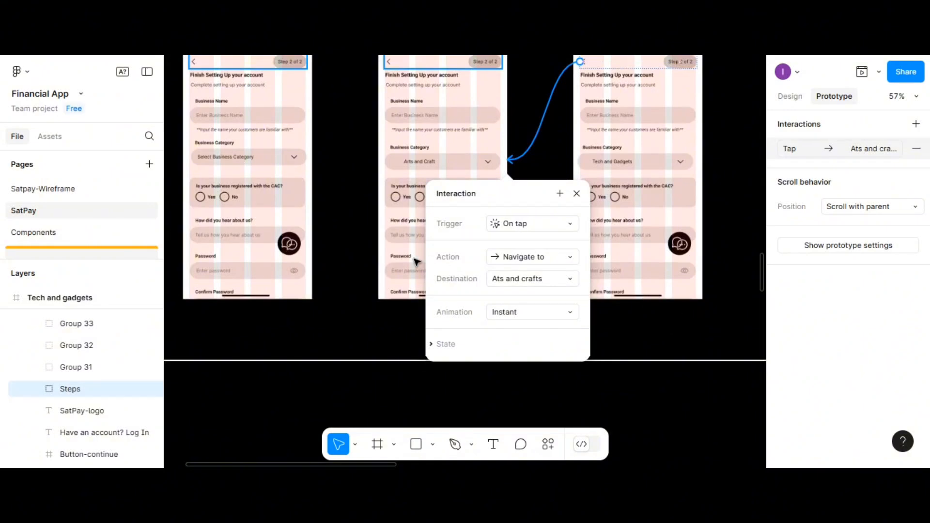
left_click(354, 272)
scroll(353, 272, "down", 5)
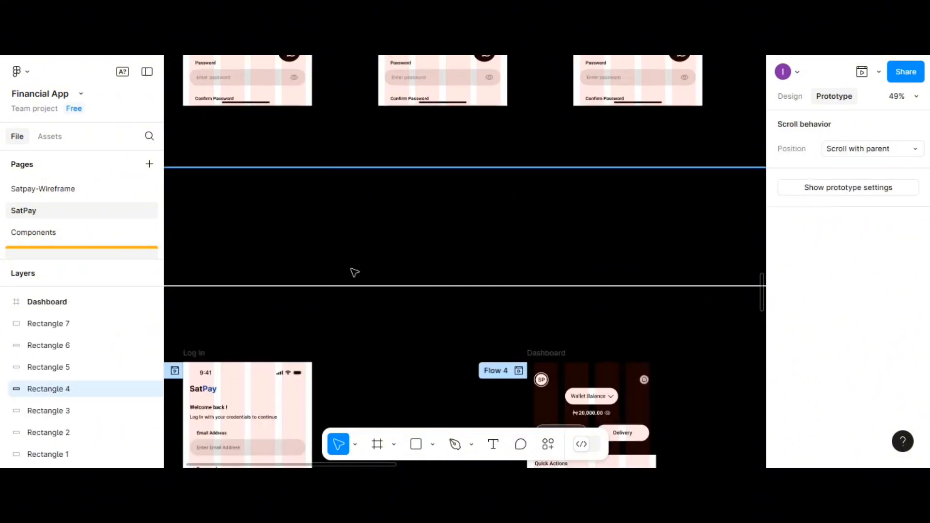
scroll(354, 272, "down", 2)
scroll(355, 273, "up", 8)
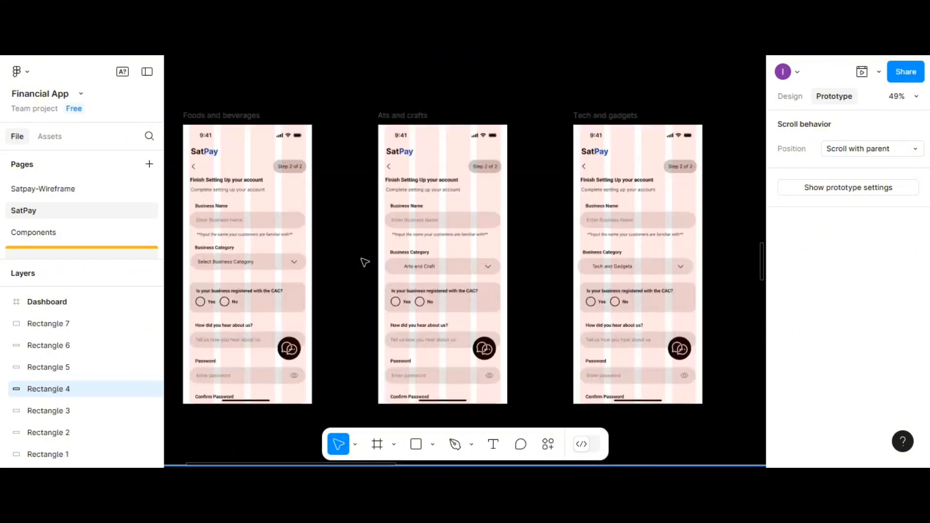
Step: Connect the CaretLeft back arrow on the Accessories frame to the Import and export frame, triggered on tap
scroll(376, 252, "left", 3)
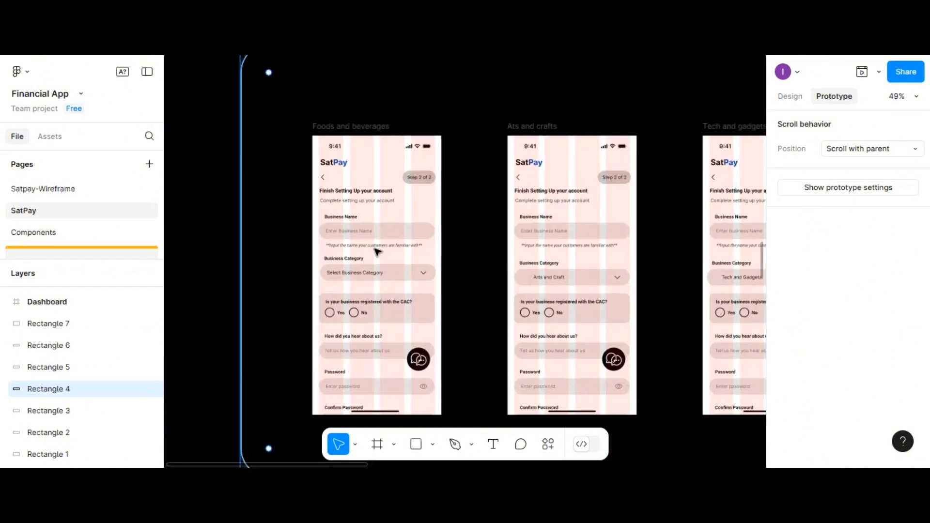
scroll(380, 249, "right", 15)
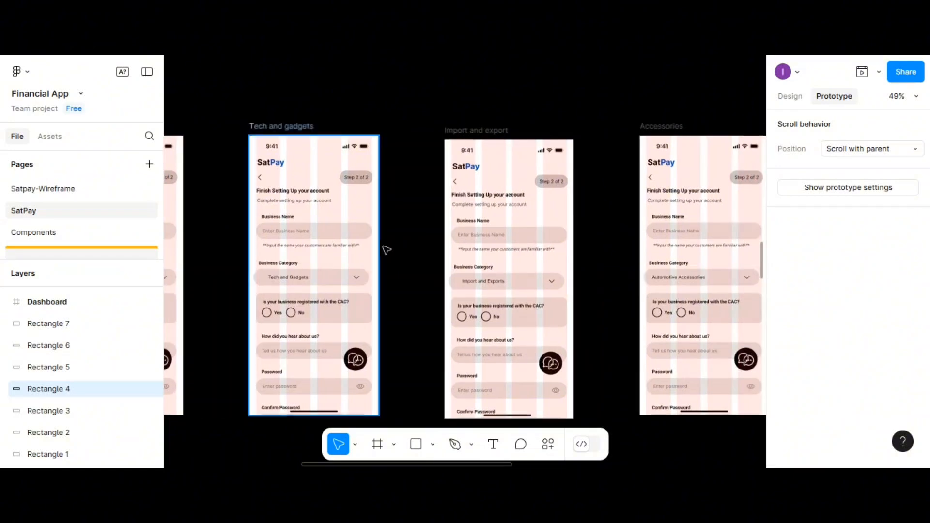
scroll(451, 239, "right", 2)
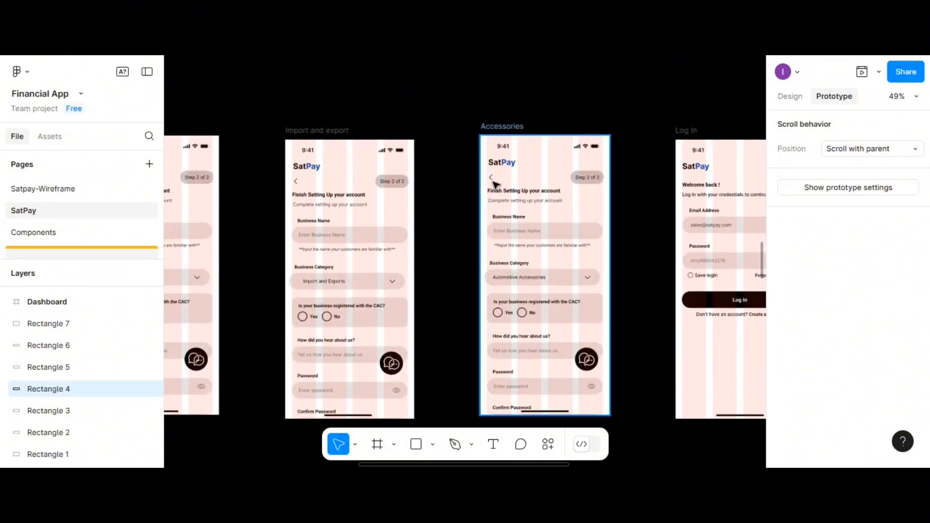
left_click(494, 182)
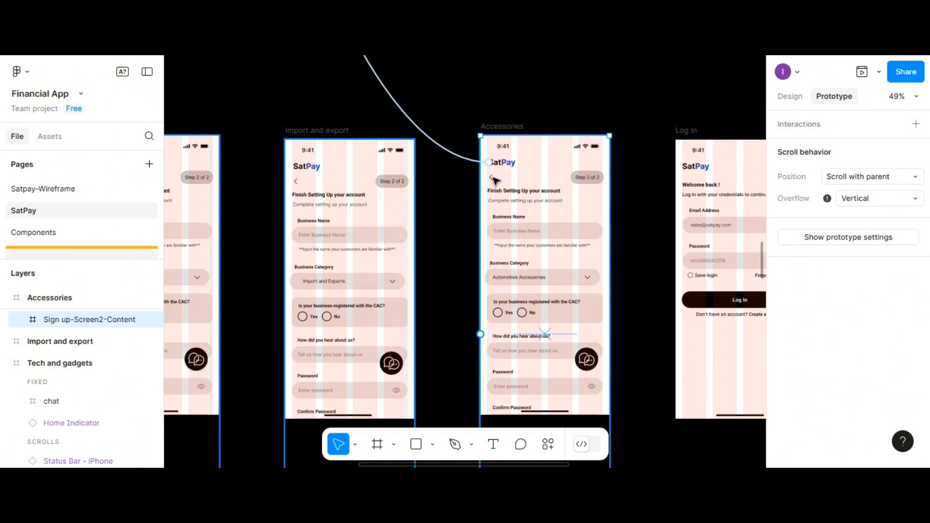
double_click(495, 180)
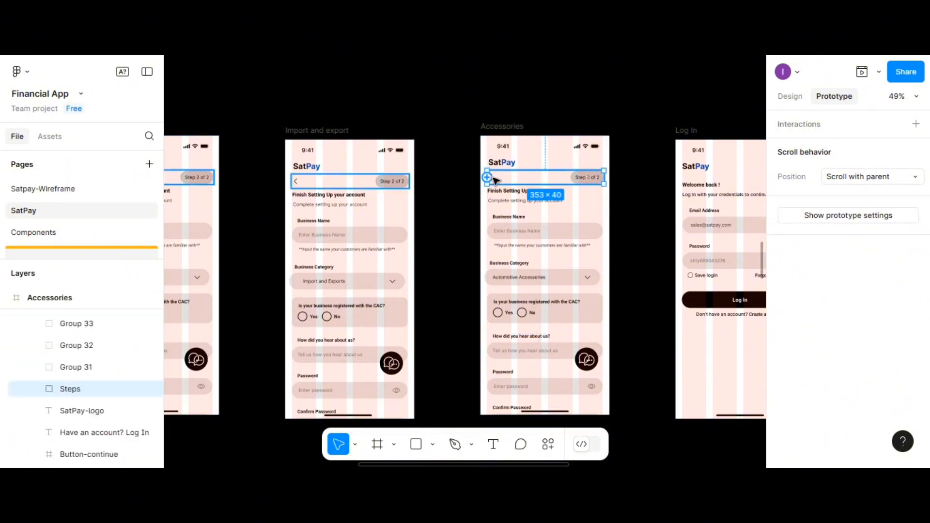
scroll(495, 181, "up", 5)
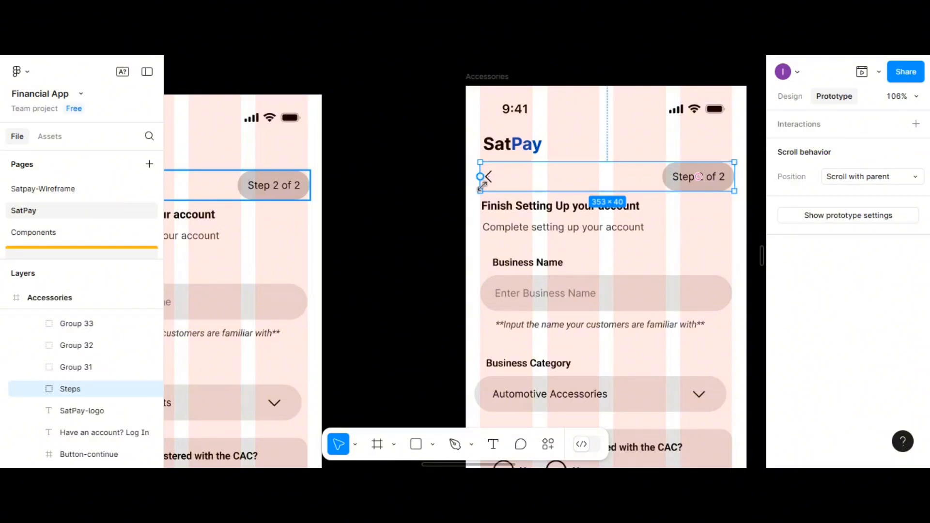
double_click(489, 178)
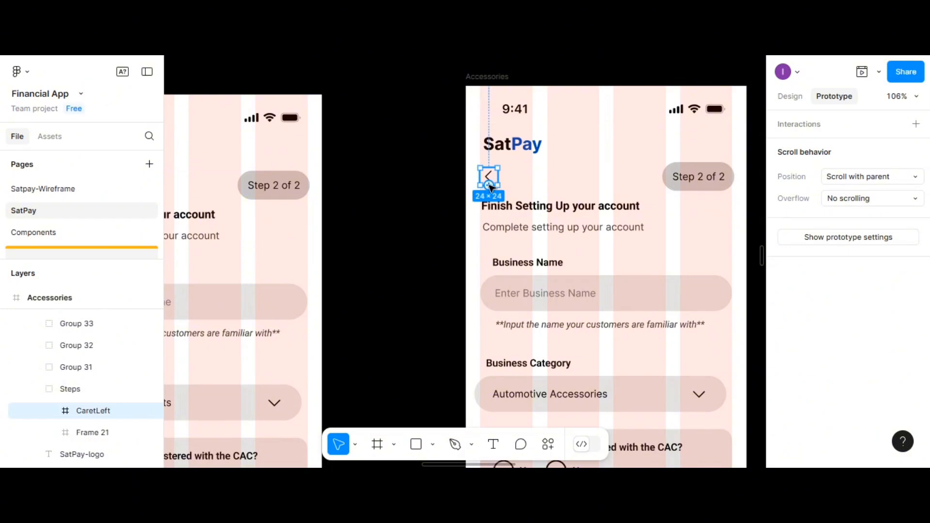
left_click_drag(489, 185, 286, 243)
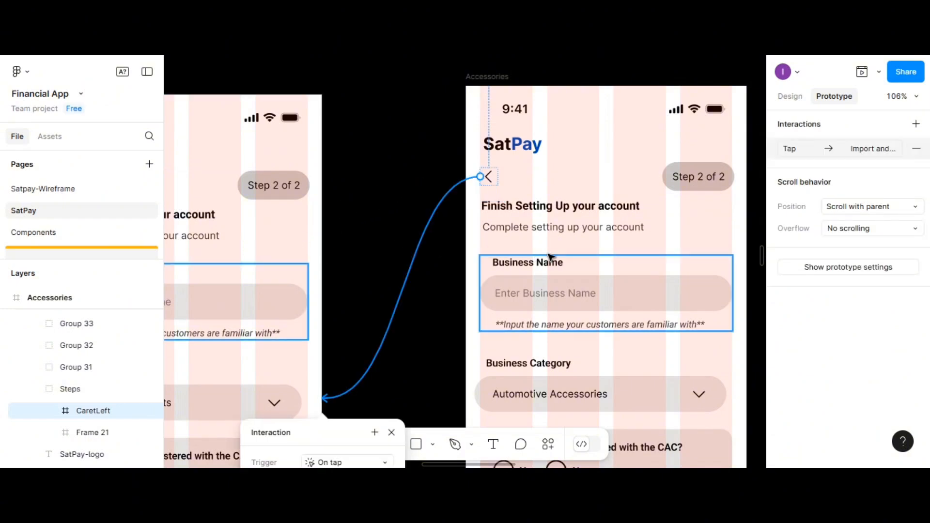
scroll(548, 254, "left", 1)
scroll(549, 254, "right", 1)
Step: Check the interaction on the "Don't have an account? Create an account" text of the Log In frame beside Accessories
scroll(551, 257, "right", 5)
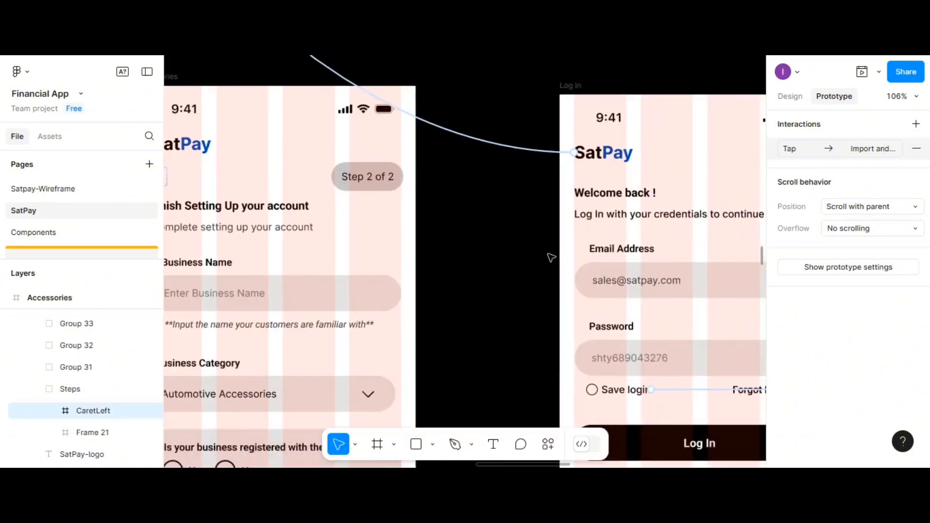
scroll(564, 240, "right", 3)
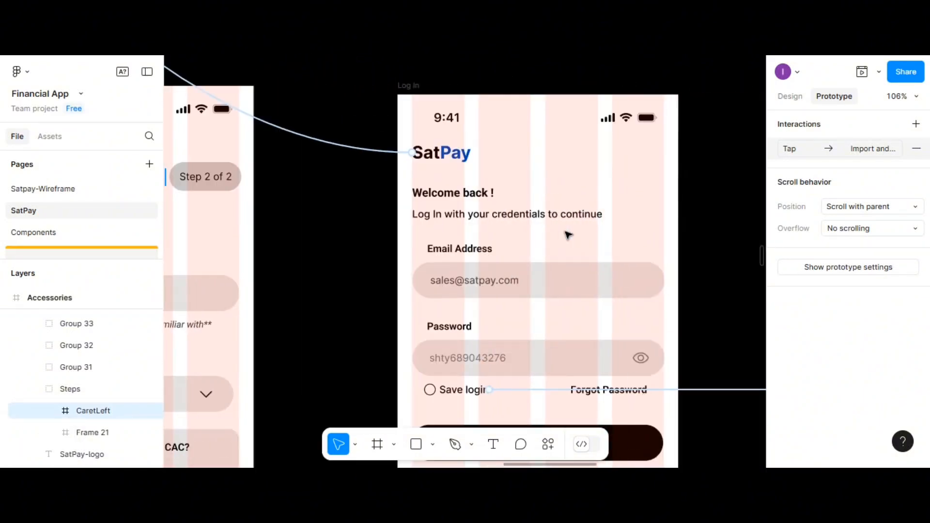
scroll(568, 235, "down", 4)
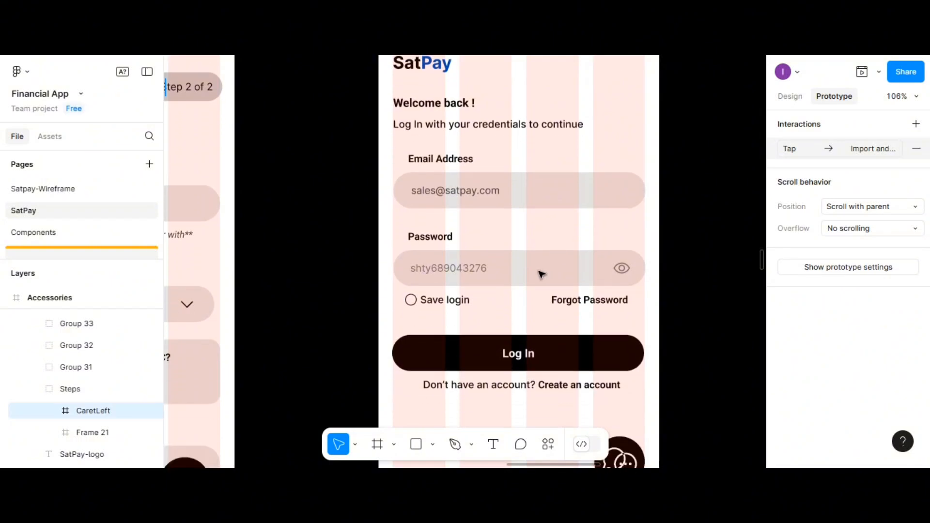
scroll(557, 300, "down", 1)
left_click(572, 342)
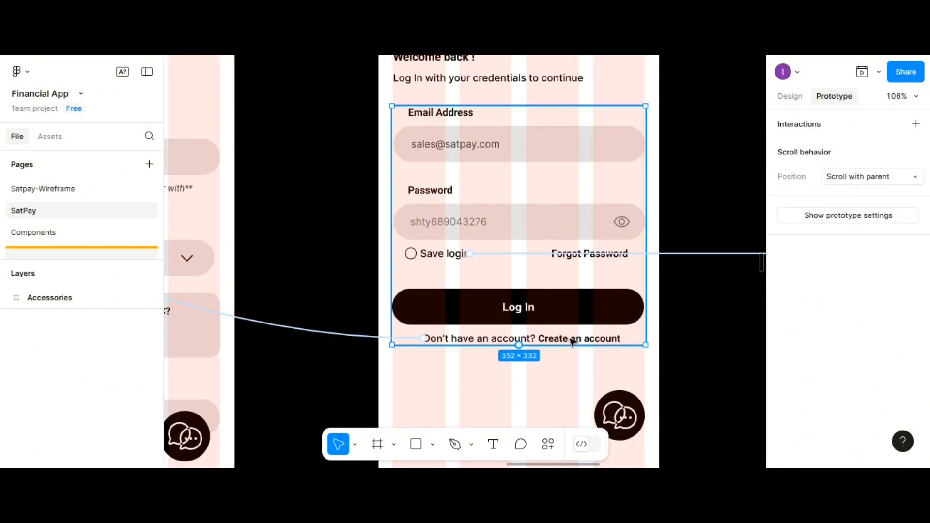
left_click(573, 342)
left_click(573, 342)
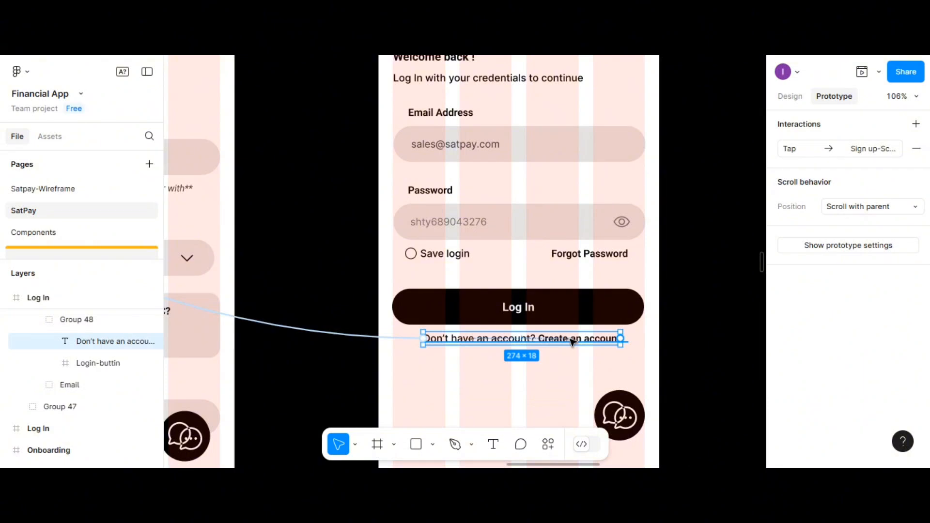
Step: Look over the business category and log-in frames and the row below containing Log In, Dashboard, User-profile and the overlays
scroll(357, 291, "left", 5)
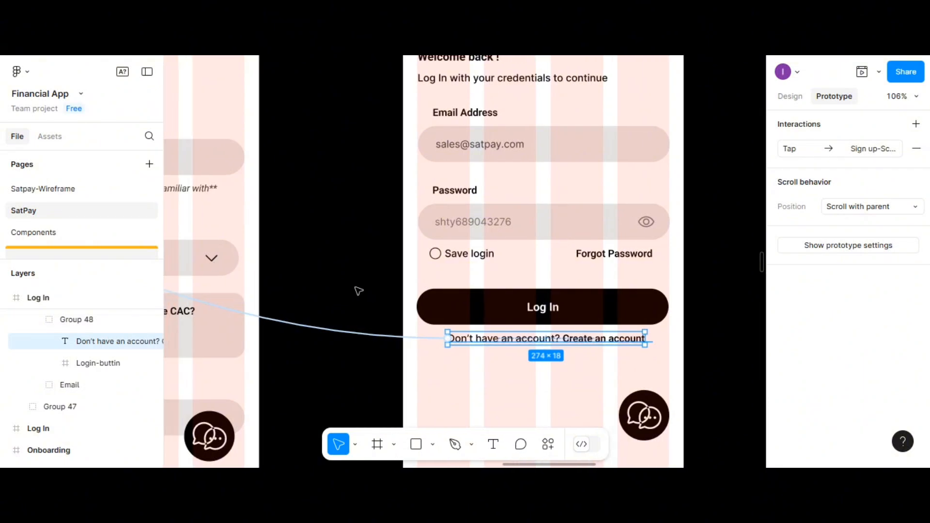
scroll(372, 293, "left", 10)
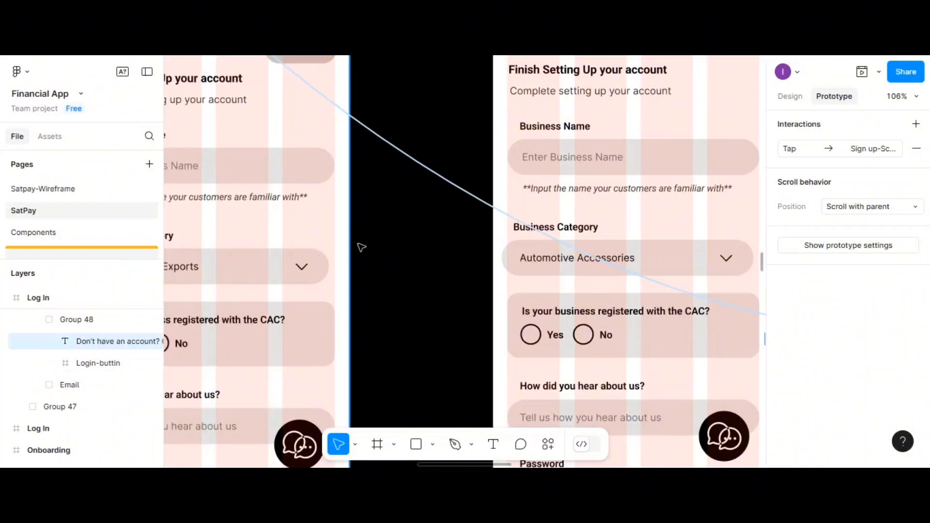
scroll(361, 245, "down", 1)
scroll(454, 233, "down", 5)
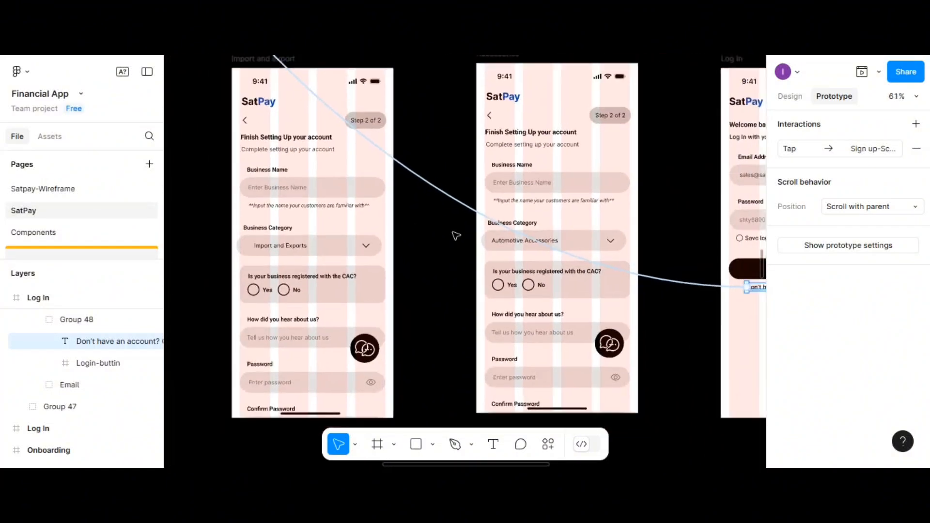
scroll(670, 252, "right", 6)
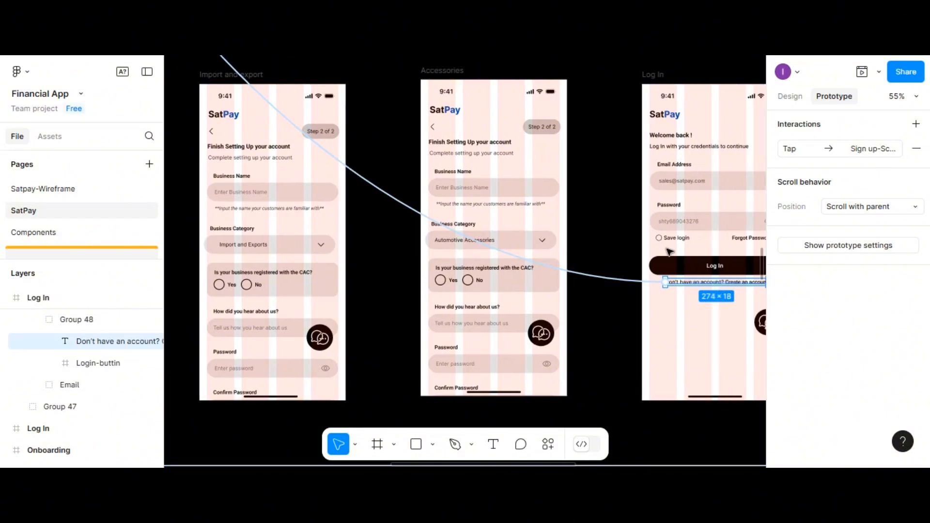
scroll(646, 262, "down", 1)
scroll(646, 262, "right", 4)
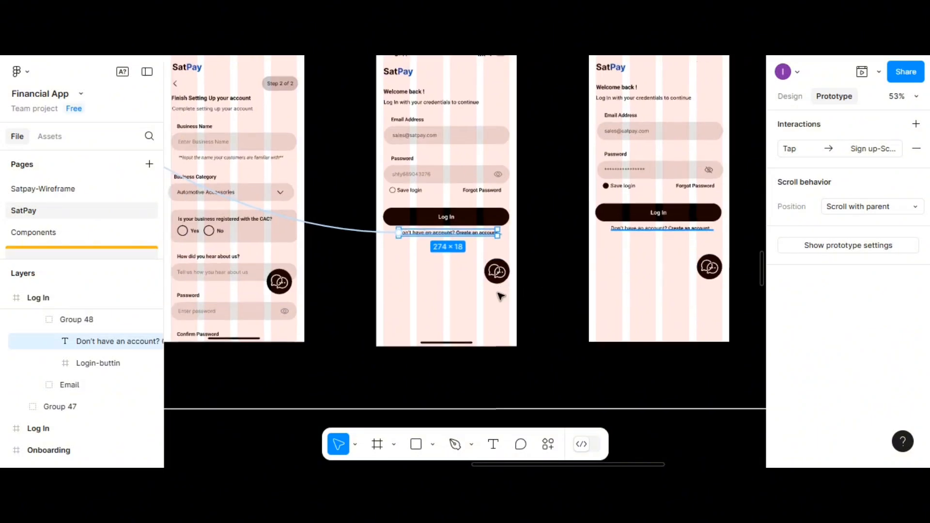
scroll(499, 296, "down", 5)
scroll(501, 297, "down", 2)
scroll(411, 275, "down", 3)
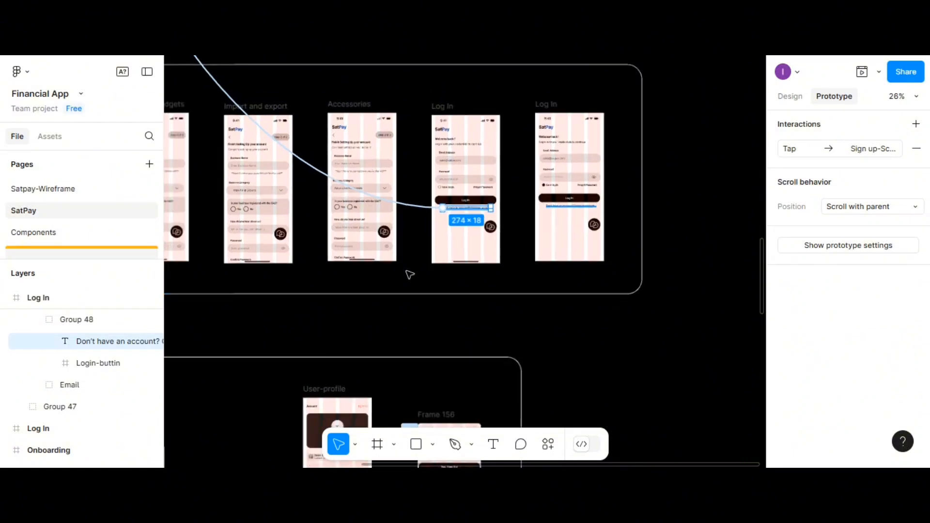
scroll(392, 281, "left", 2)
scroll(392, 280, "left", 3)
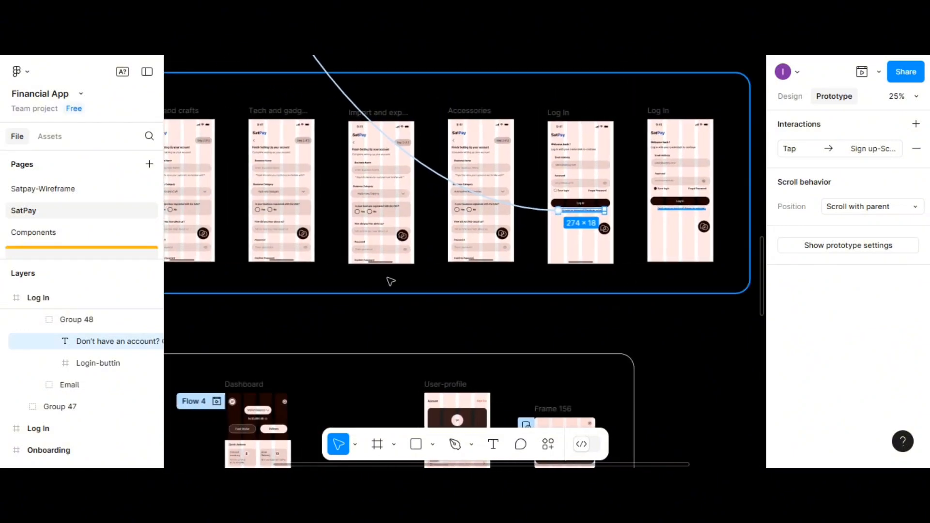
scroll(390, 281, "down", 5)
scroll(390, 281, "left", 4)
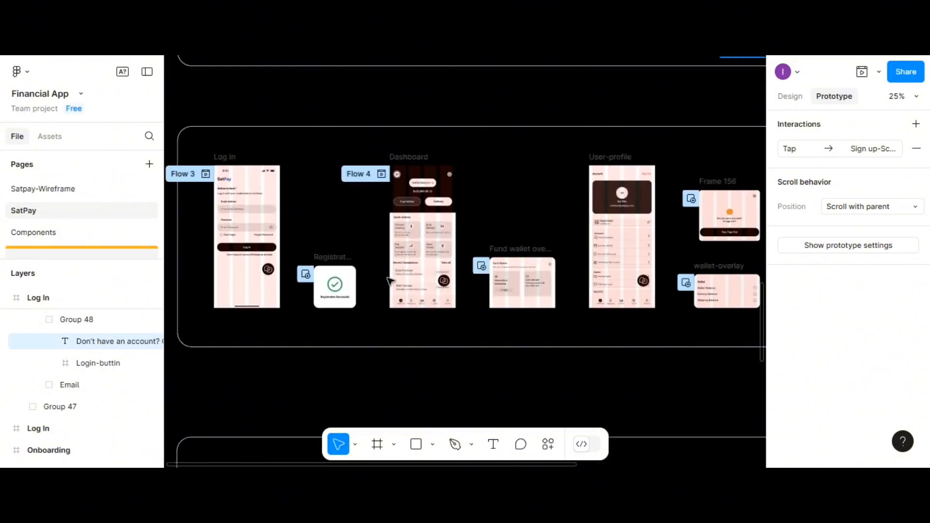
Step: Examine the prototype connections of the Flow 3 Log In frame and the Flow 4 Dashboard frame
left_click(247, 158)
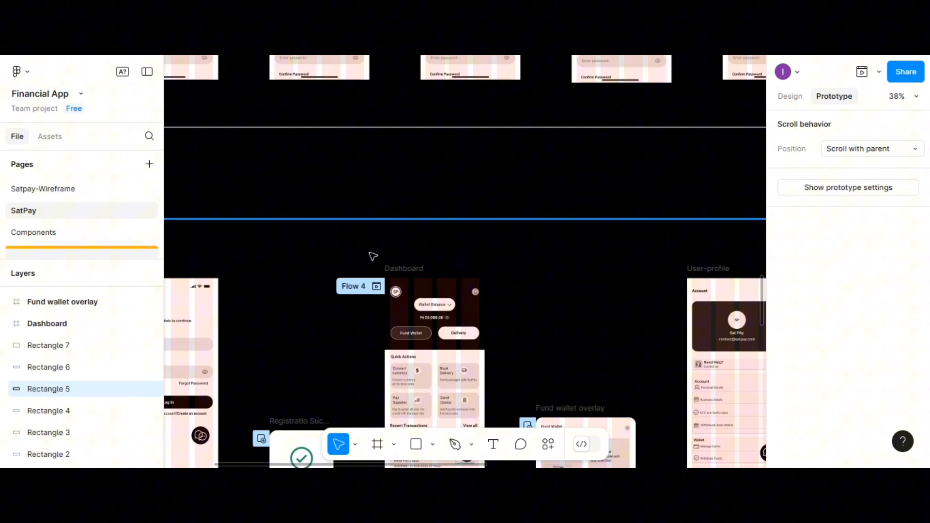
scroll(374, 256, "down", 5)
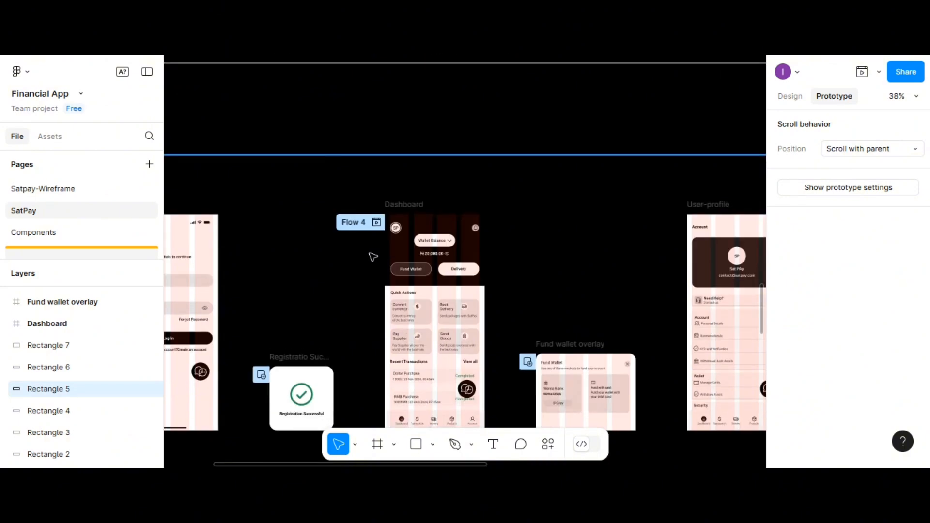
scroll(373, 257, "up", 2)
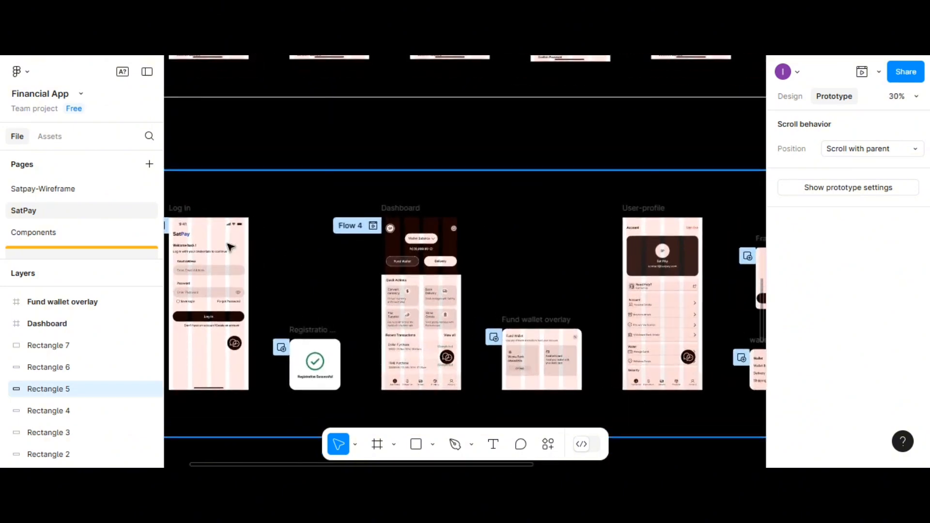
scroll(228, 245, "left", 2)
left_click(227, 211)
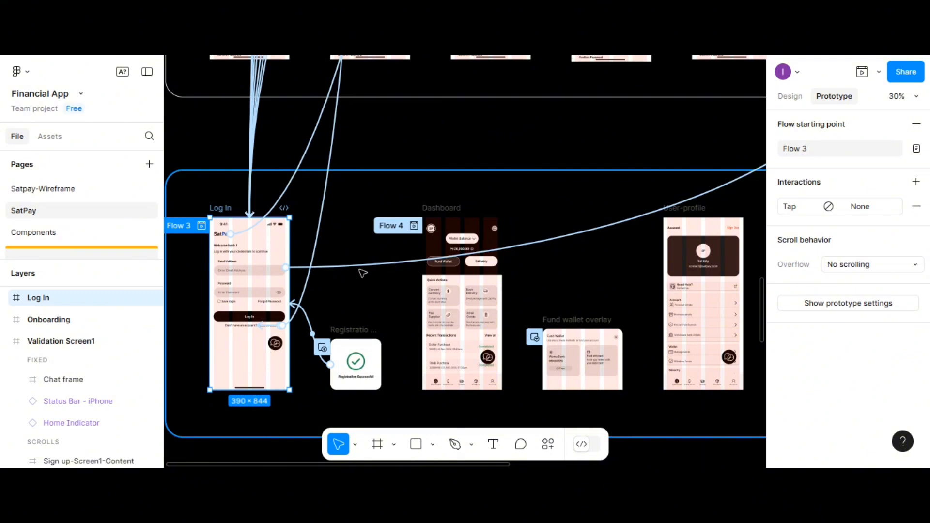
scroll(364, 271, "up", 2)
scroll(364, 270, "up", 3)
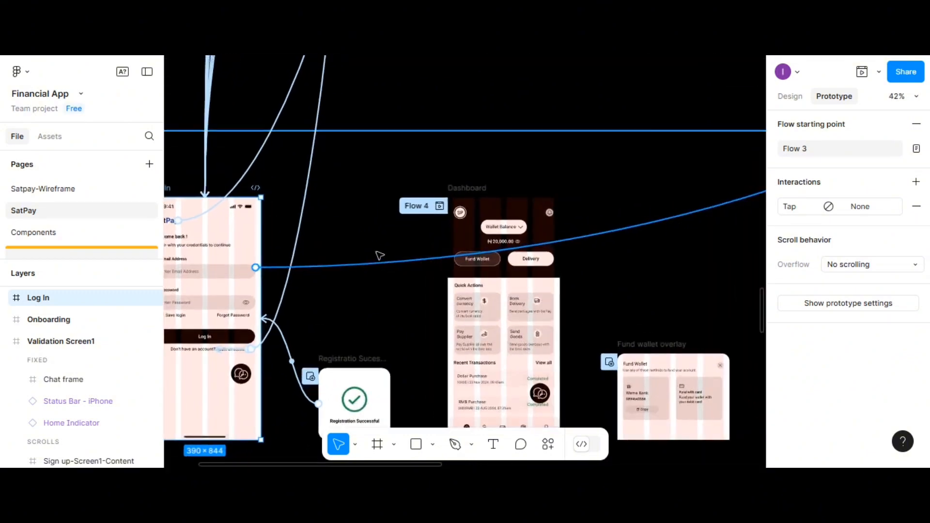
left_click(477, 180)
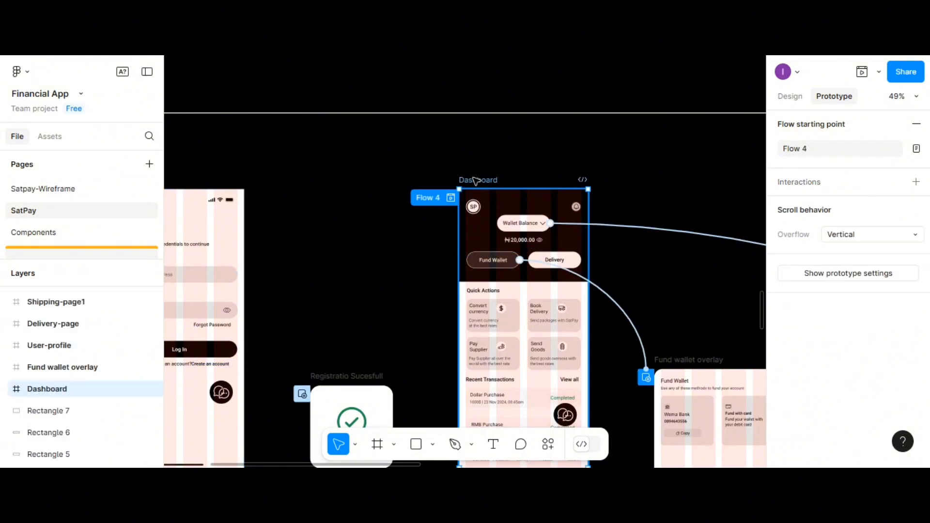
scroll(477, 181, "down", 1)
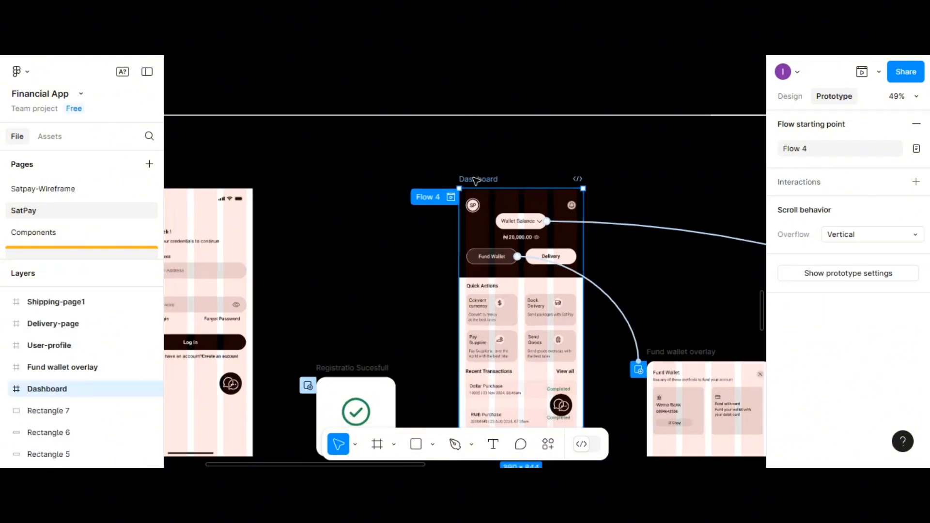
Step: Widen the background rectangle around the Log In, Dashboard and User-profile row to 4520
left_click(239, 339)
left_click(239, 339)
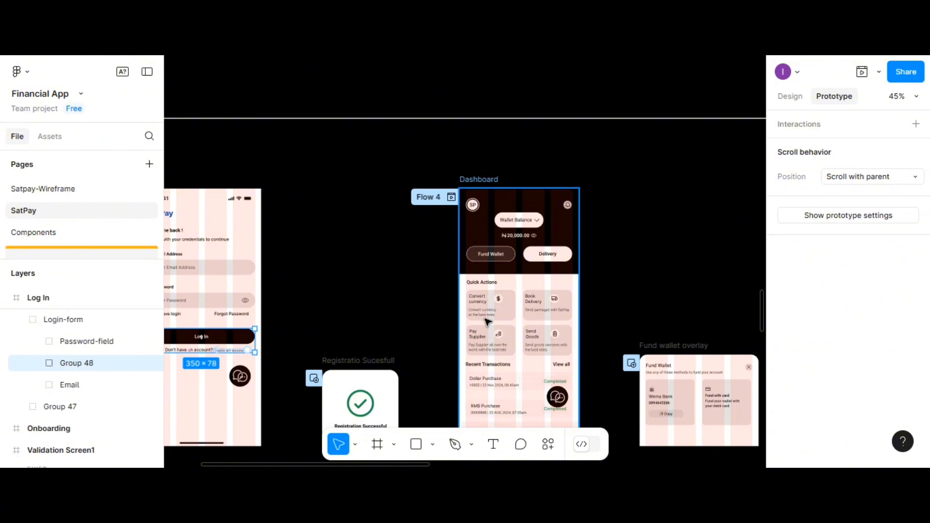
scroll(487, 321, "down", 5)
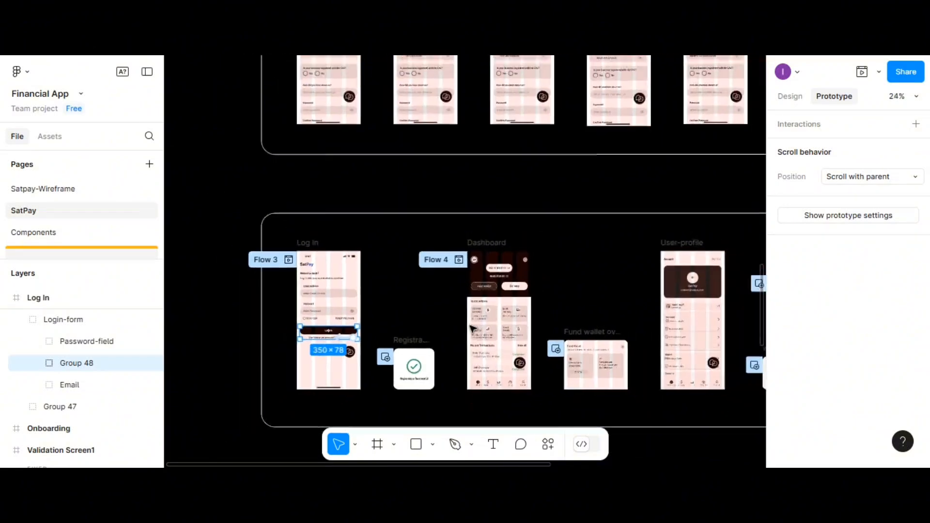
scroll(382, 266, "down", 1)
scroll(382, 266, "right", 5)
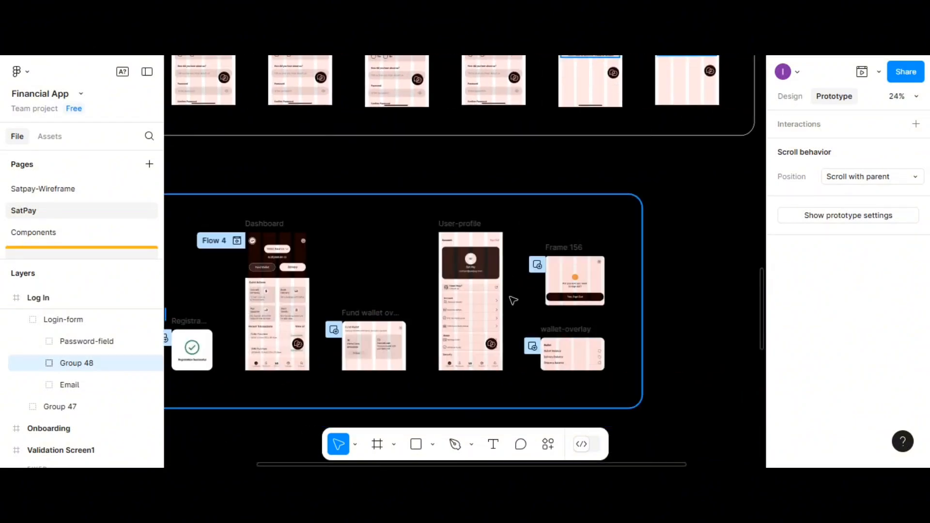
left_click(599, 195)
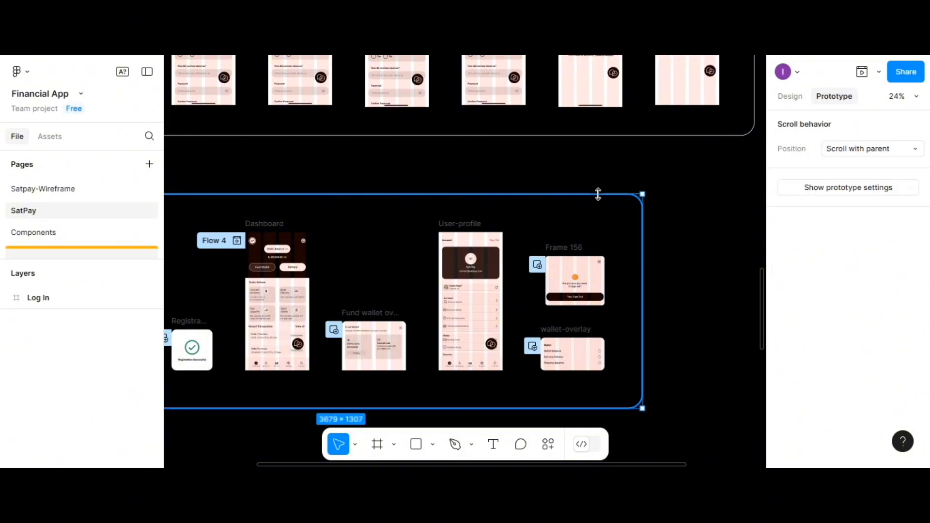
left_click_drag(694, 278, 610, 290)
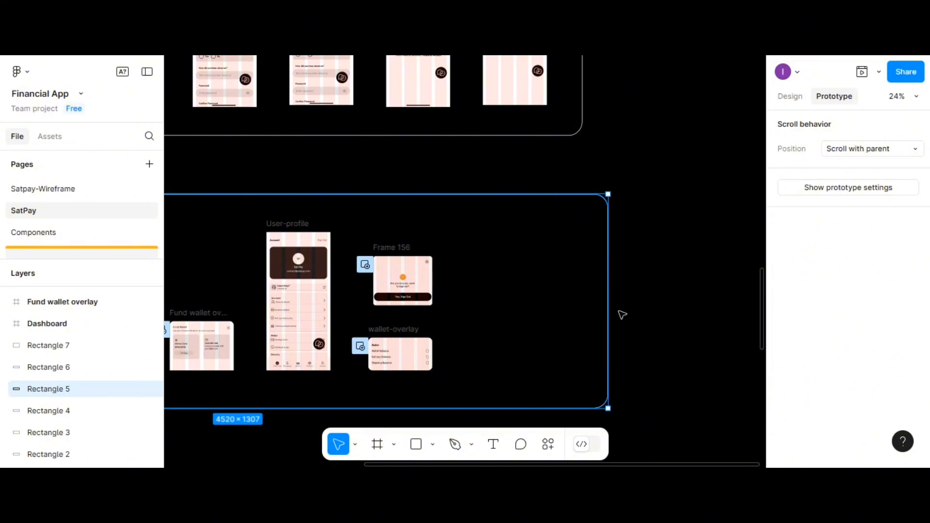
Step: Move the Dashboard, Fund wallet overlay, User-profile and Frame 156 frames right, leaving a frame-wide gap after the Registration Successful overlay
scroll(623, 315, "down", 5)
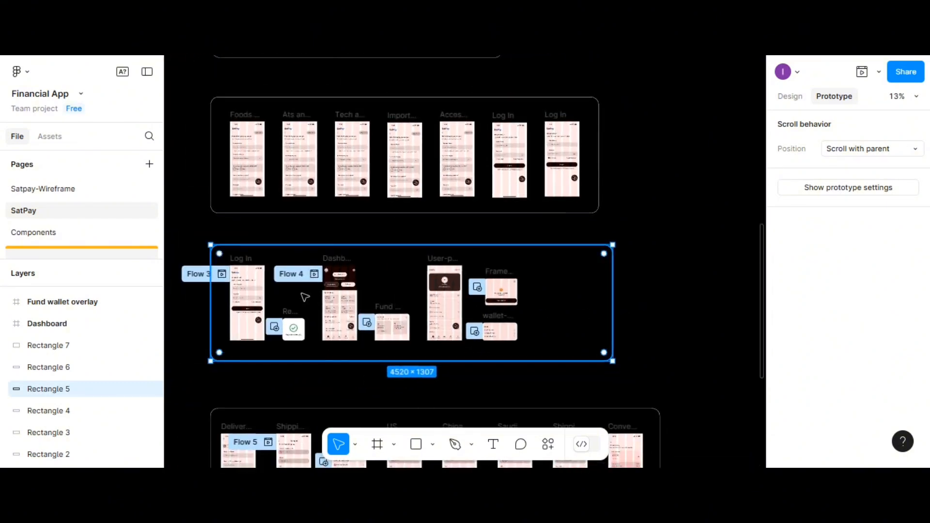
left_click(789, 96)
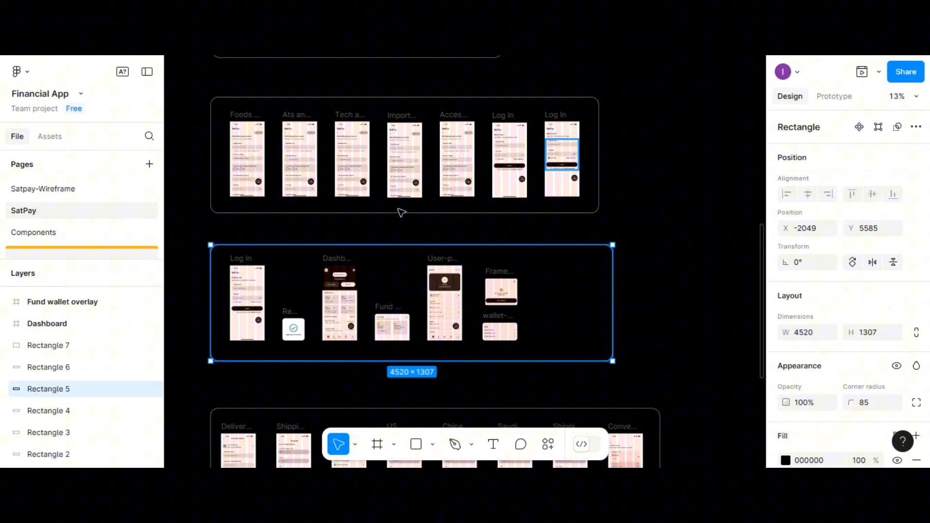
left_click(335, 260)
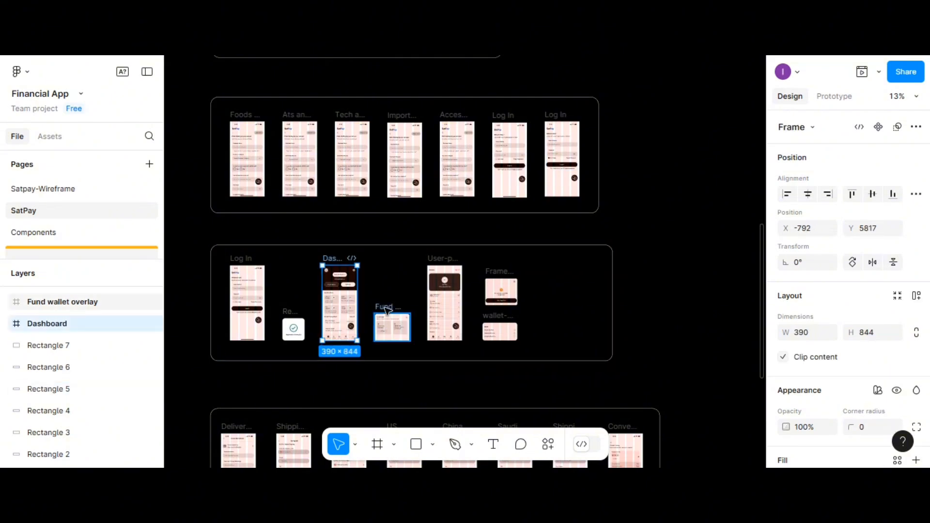
left_click(383, 308, "shift")
left_click(446, 260, "shift")
left_click(498, 273, "shift")
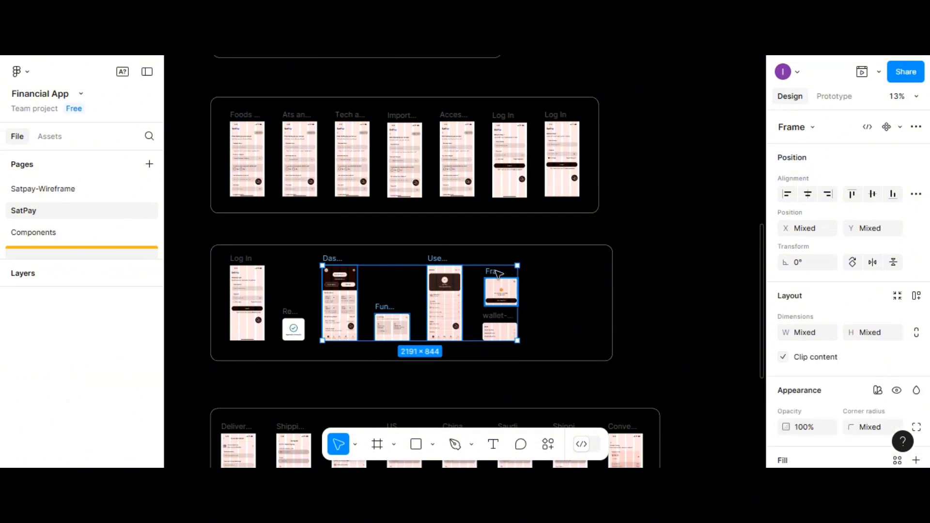
left_click_drag(469, 284, 526, 283)
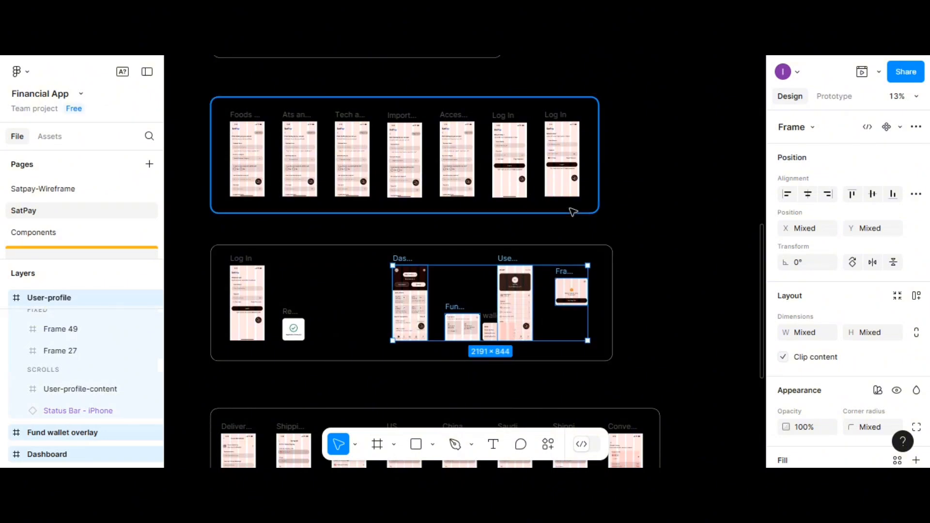
Step: Duplicate the first row's Preloader frame into the gap before Dashboard and remove the copy's delay interaction to Onboarding
scroll(573, 212, "down", 3)
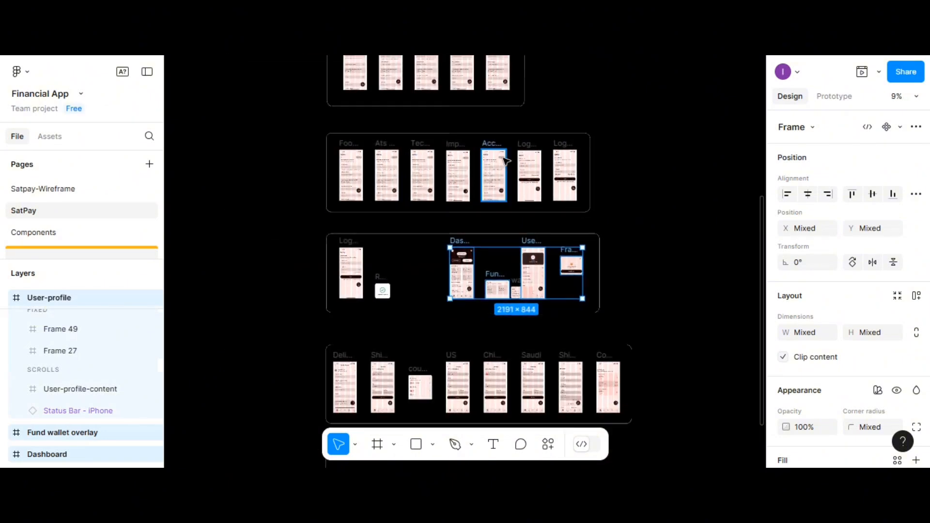
scroll(505, 160, "up", 10)
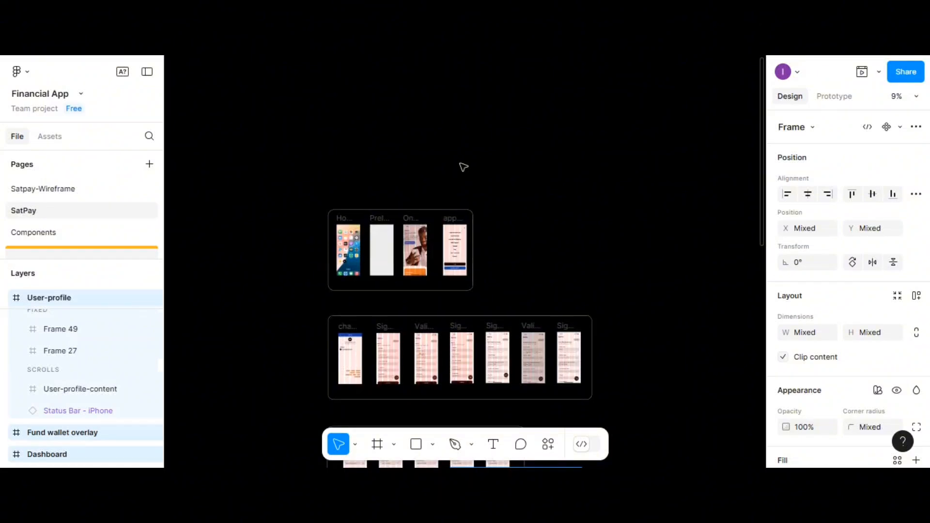
scroll(463, 166, "down", 2)
left_click(382, 171)
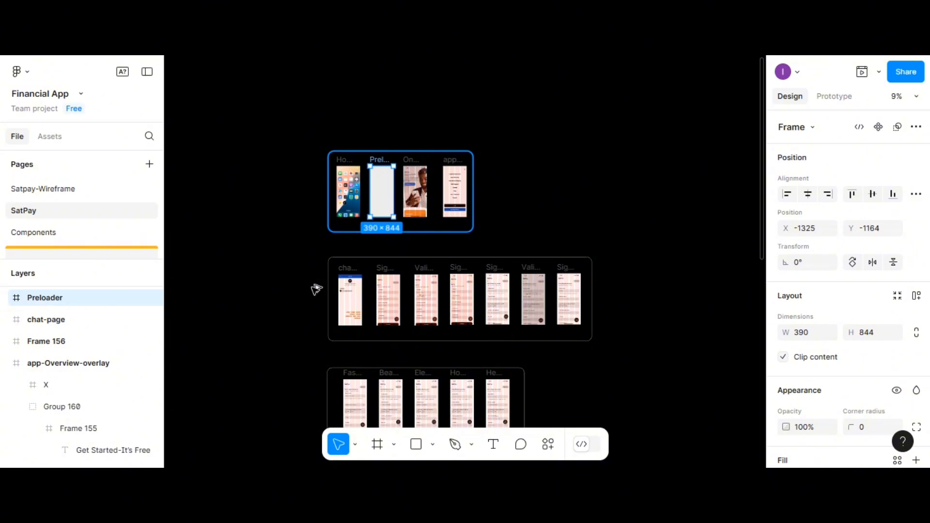
left_click_drag(383, 193, 283, 411)
scroll(318, 335, "down", 4)
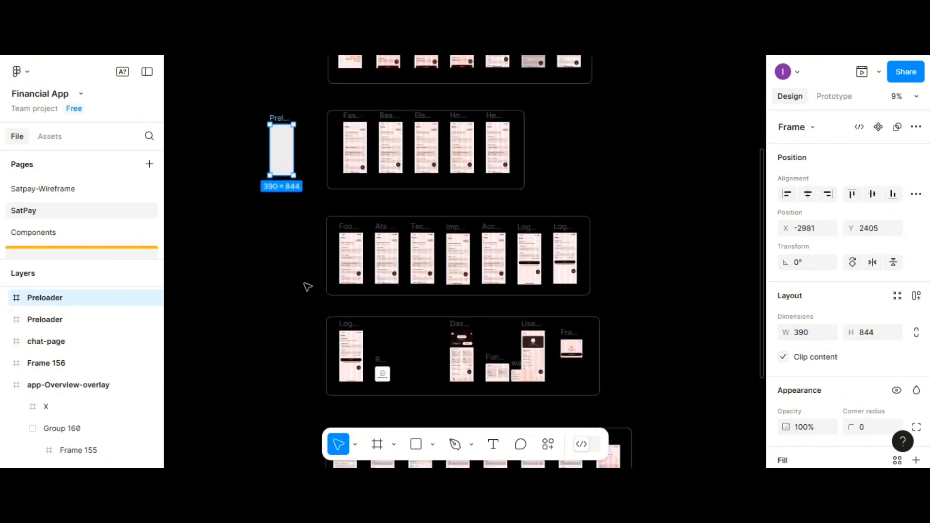
left_click_drag(283, 152, 428, 358)
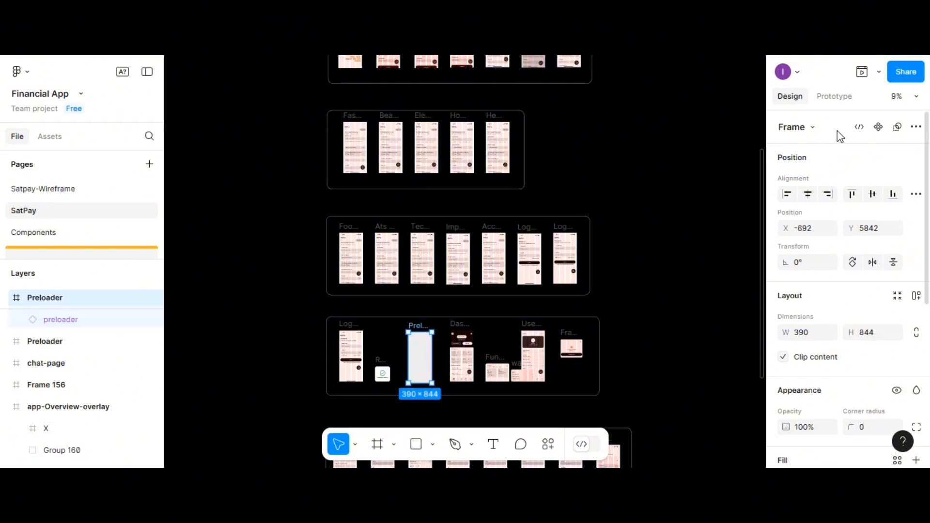
left_click(836, 97)
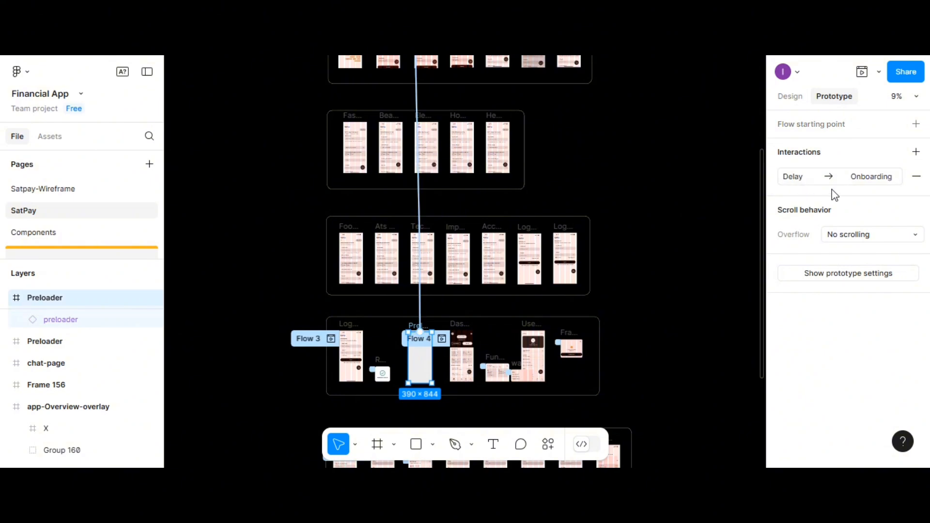
left_click(915, 178)
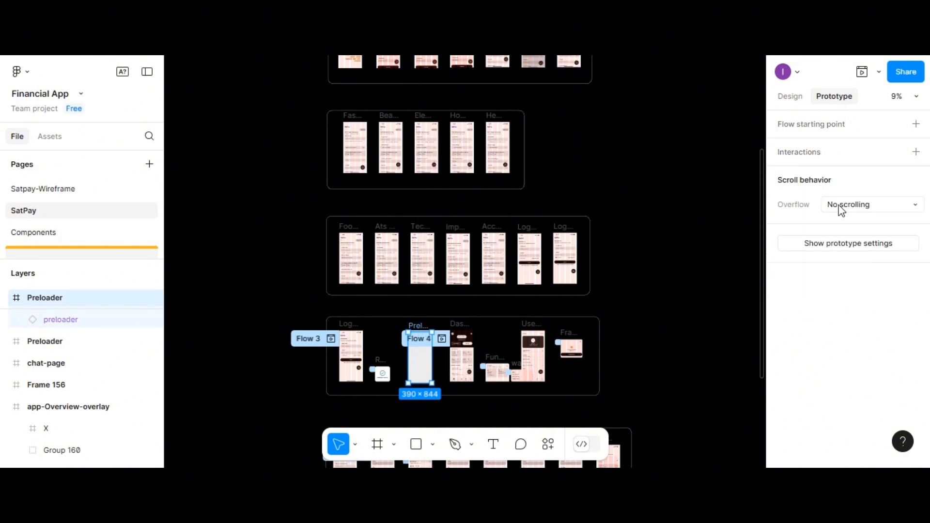
Step: Examine the Log In button group on the Flow 3 Log In frame and the two Log In frames in the row above
scroll(424, 334, "up", 1)
scroll(423, 333, "up", 5)
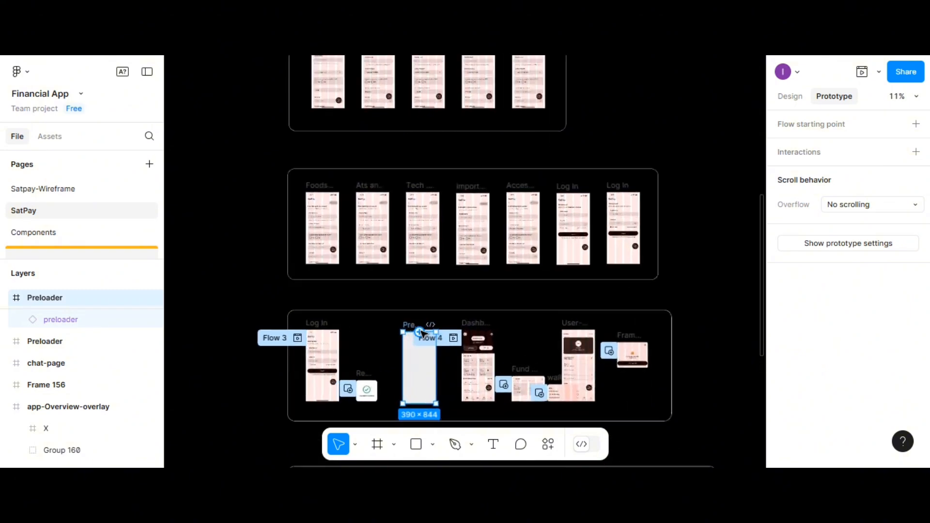
scroll(424, 335, "up", 1)
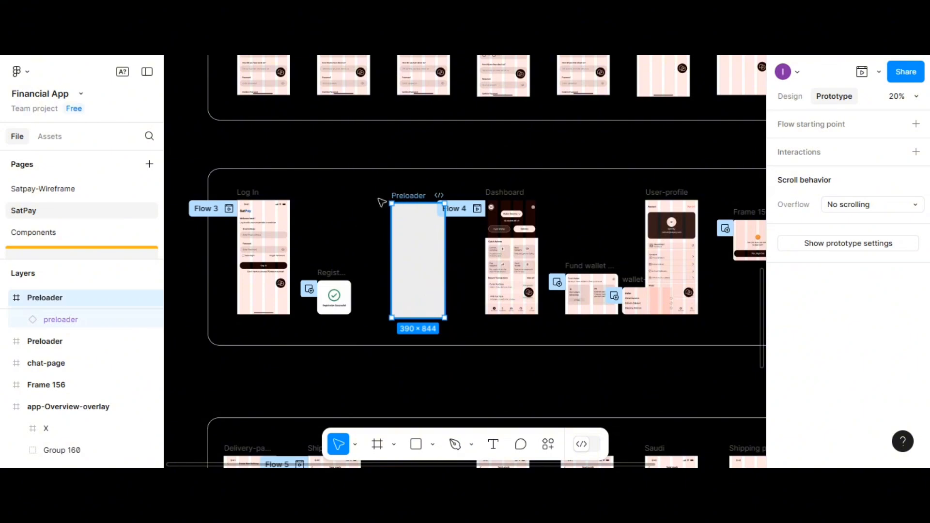
scroll(284, 270, "up", 3)
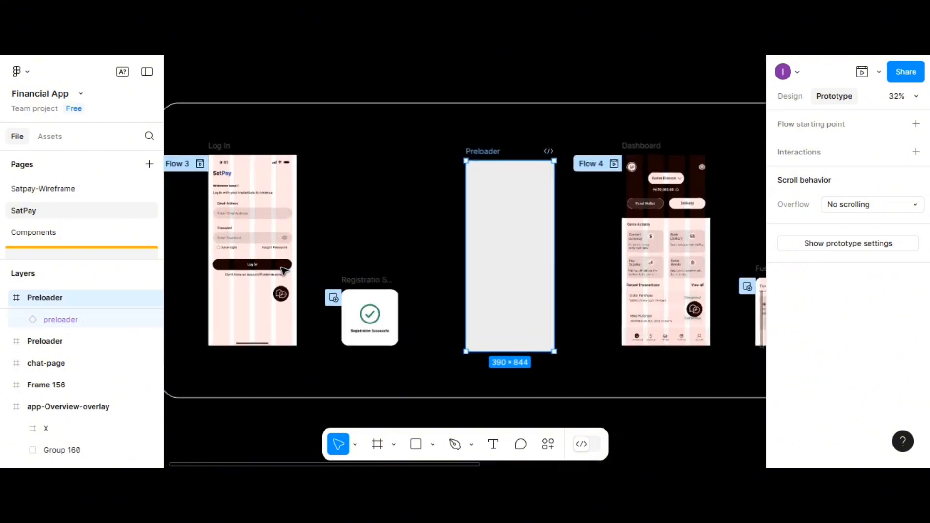
scroll(284, 270, "up", 1)
double_click(286, 268)
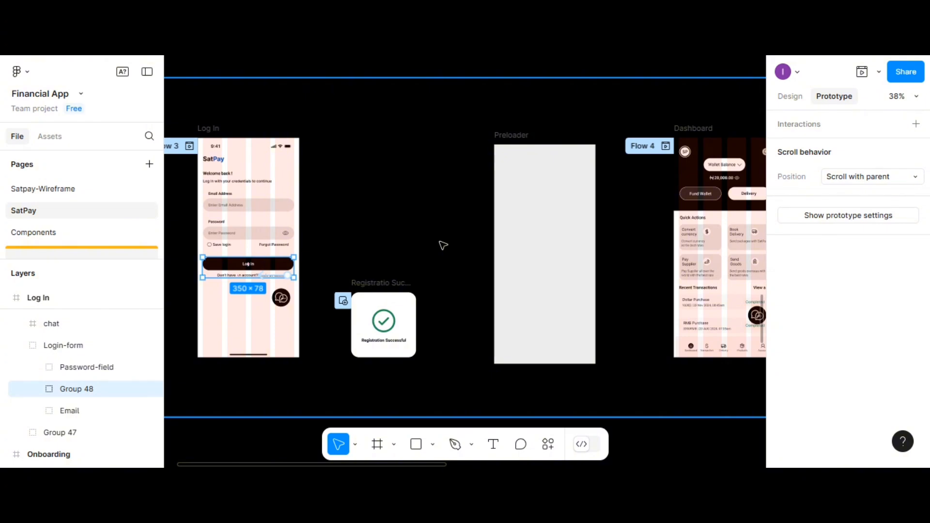
scroll(443, 245, "up", 2)
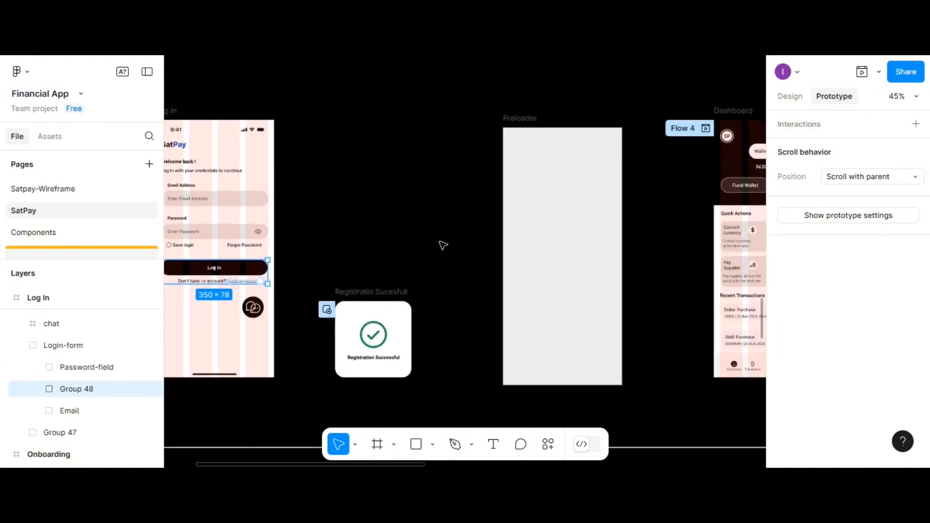
scroll(443, 245, "down", 4)
scroll(487, 217, "right", 5)
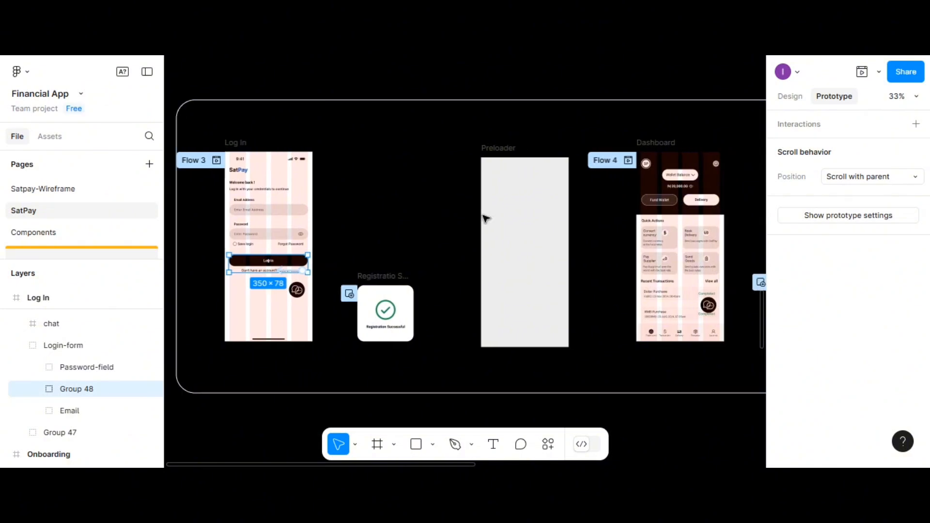
scroll(487, 217, "down", 2)
scroll(486, 219, "down", 1)
scroll(486, 219, "up", 5)
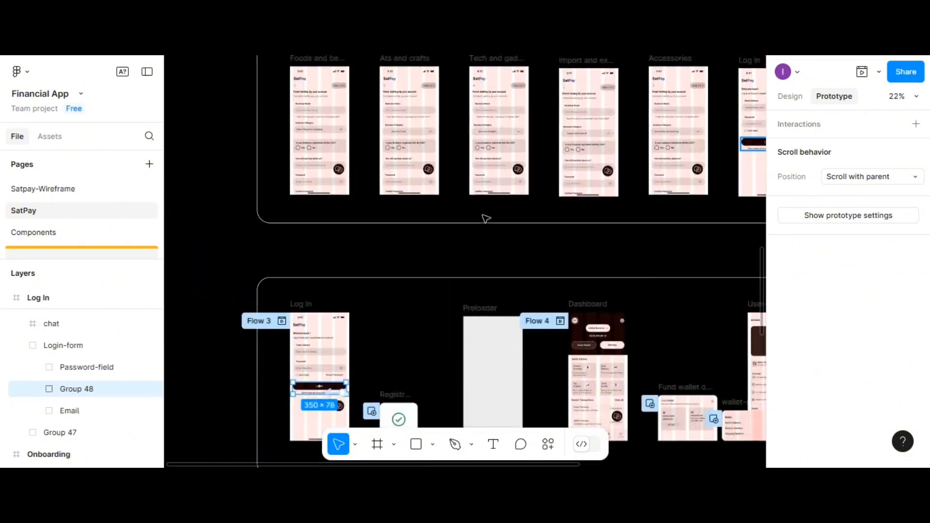
scroll(485, 218, "right", 5)
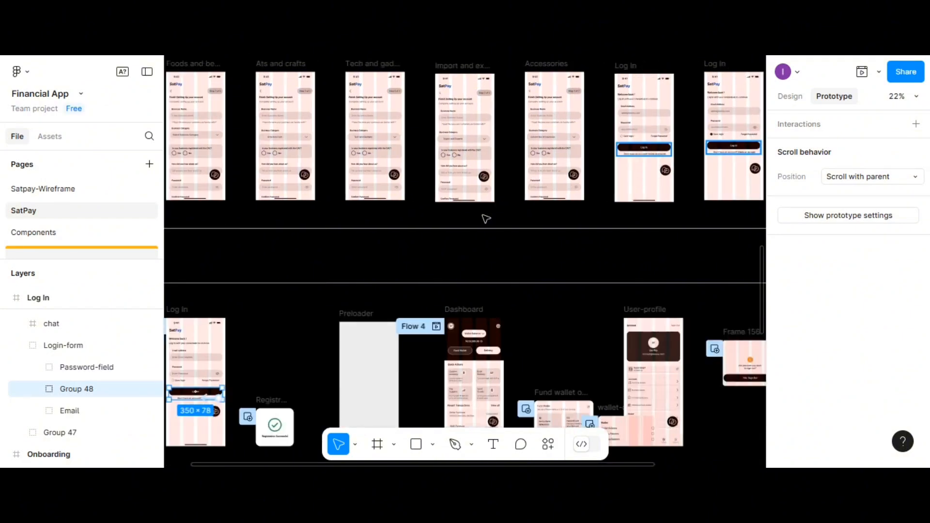
Step: Connect the Log In button on the Log In frame with the masked password to the copied Preloader frame, navigating on tap with instant animation
scroll(584, 121, "up", 6)
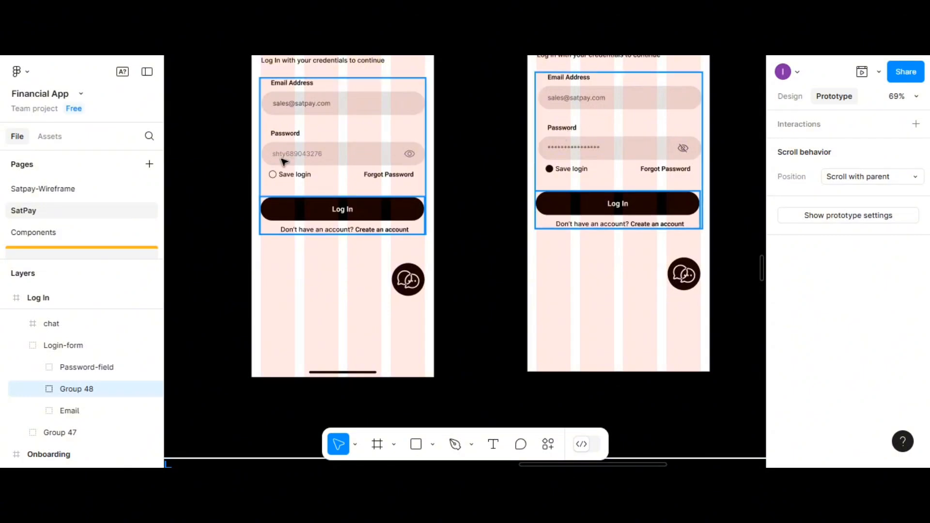
scroll(586, 138, "down", 3)
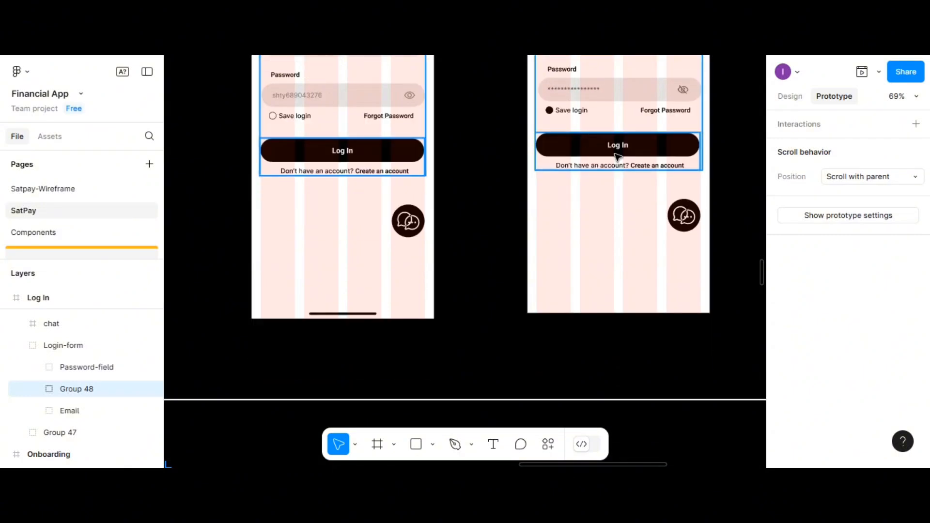
left_click(618, 154)
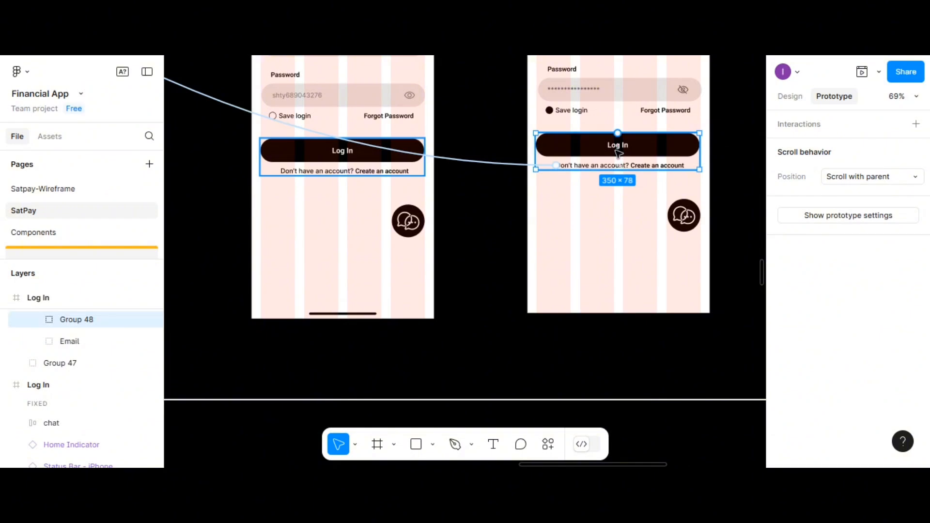
double_click(619, 154)
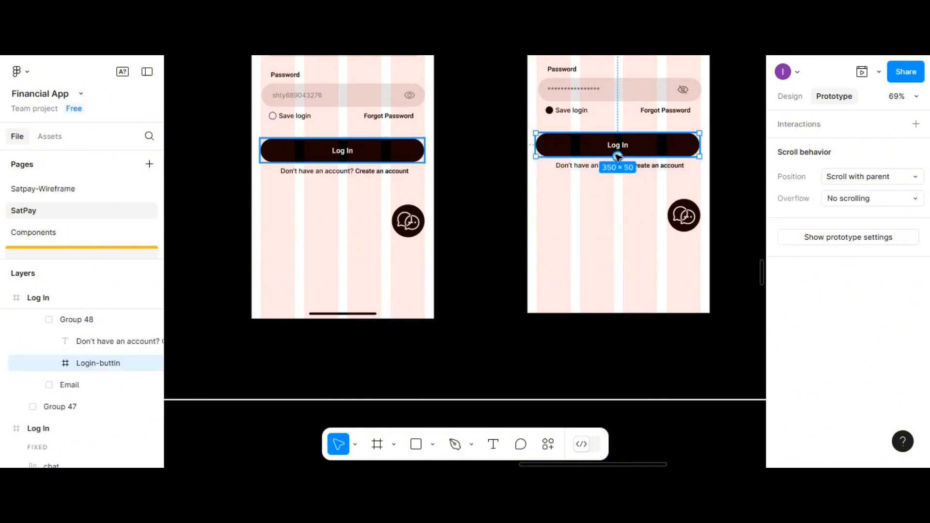
left_click_drag(616, 163, 200, 251)
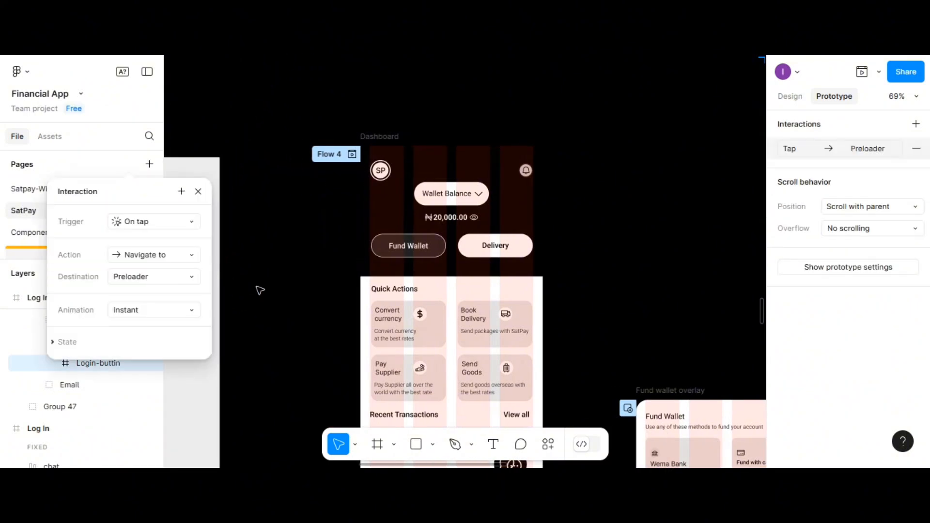
scroll(260, 291, "up", 1)
scroll(262, 292, "up", 2)
scroll(342, 328, "down", 1)
scroll(342, 329, "down", 3)
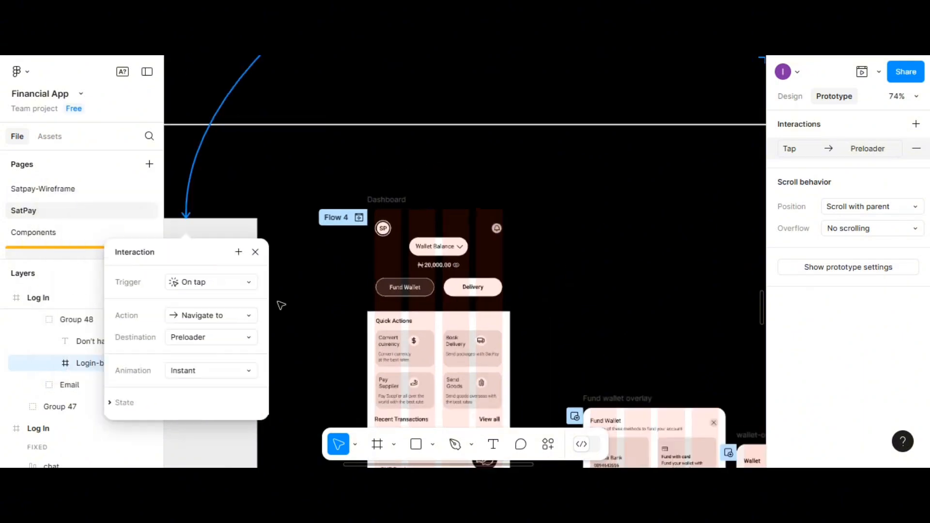
scroll(281, 306, "left", 2)
left_click(269, 226)
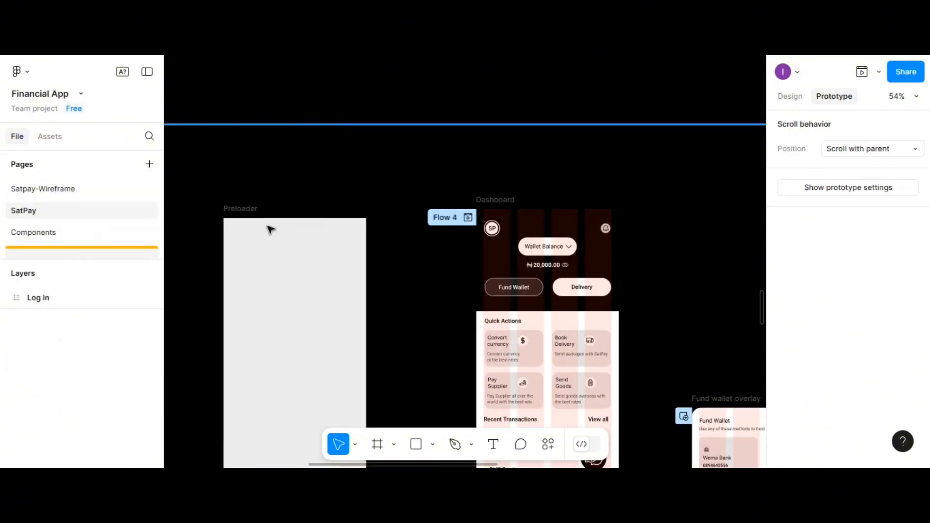
Step: Connect the copied Preloader frame to the Dashboard frame, navigating after a 3000 ms delay with instant animation
left_click(241, 212)
scroll(296, 274, "down", 2)
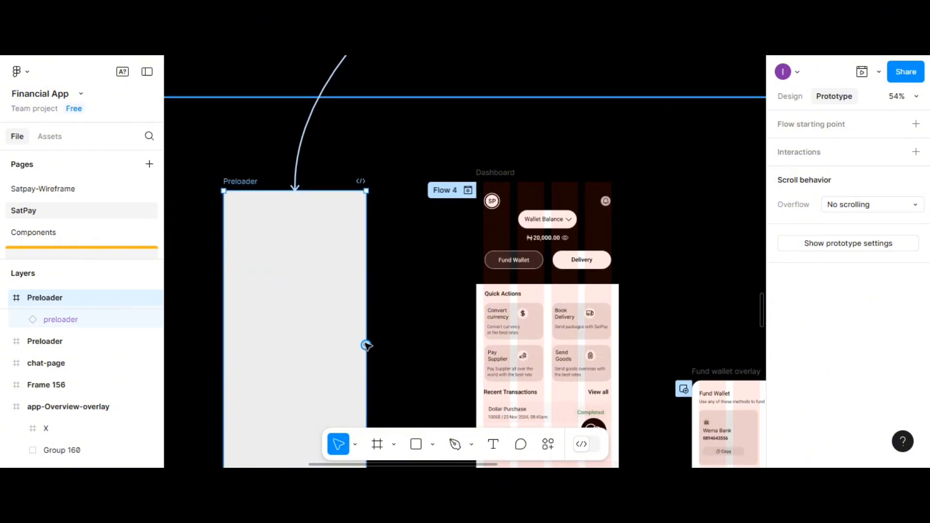
left_click_drag(411, 349, 505, 359)
scroll(444, 383, "down", 5)
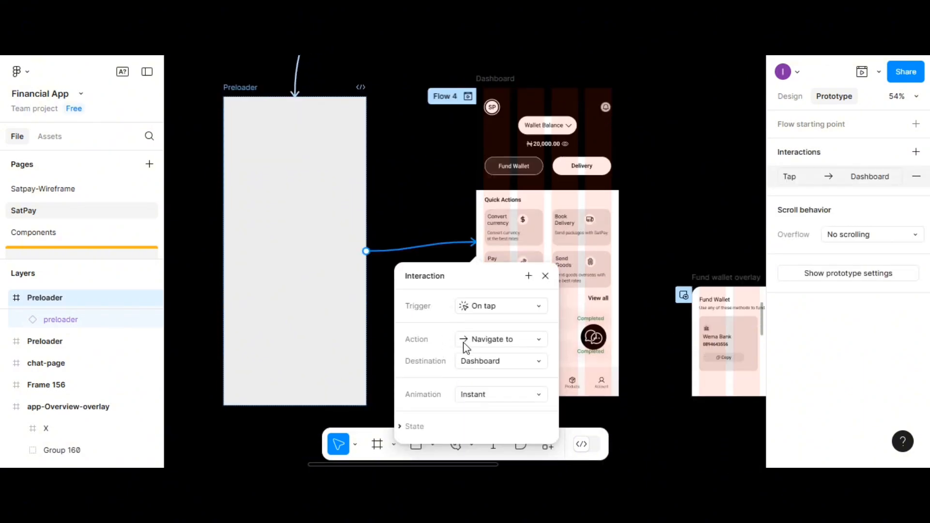
left_click(486, 304)
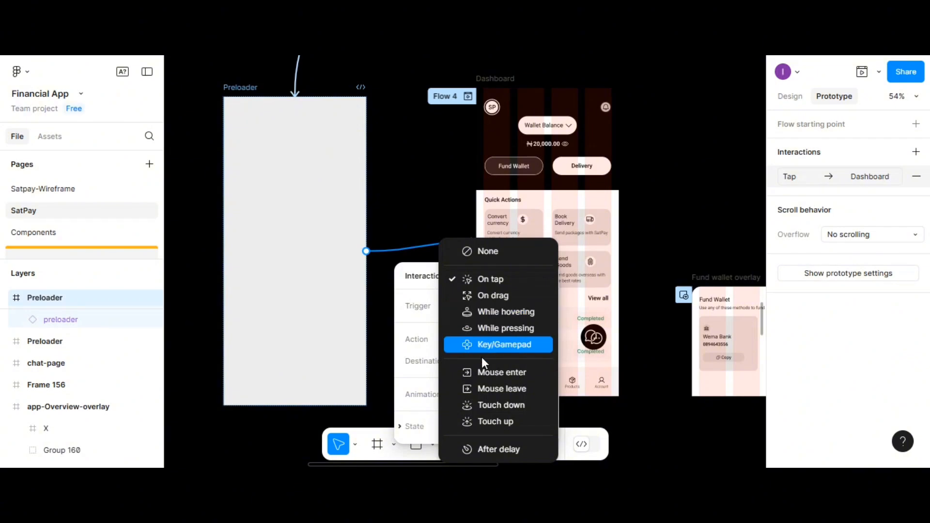
left_click(492, 449)
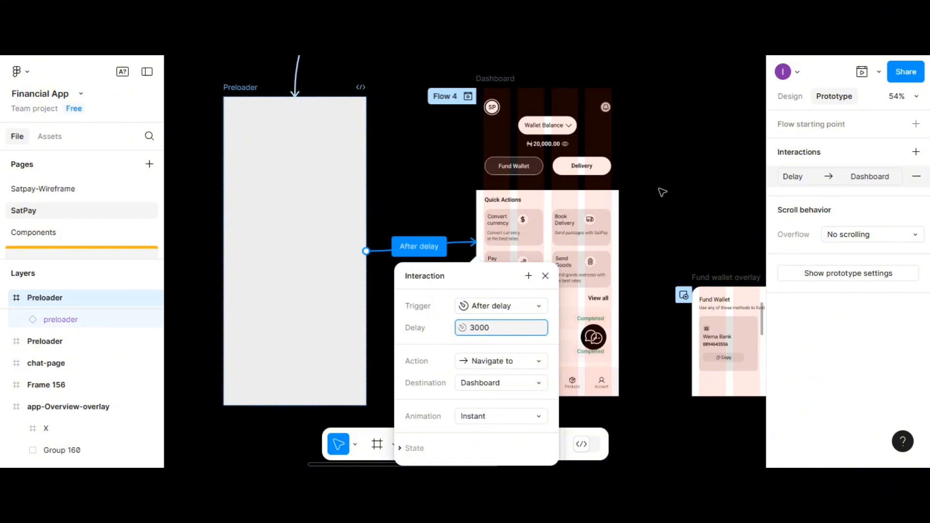
left_click(489, 239)
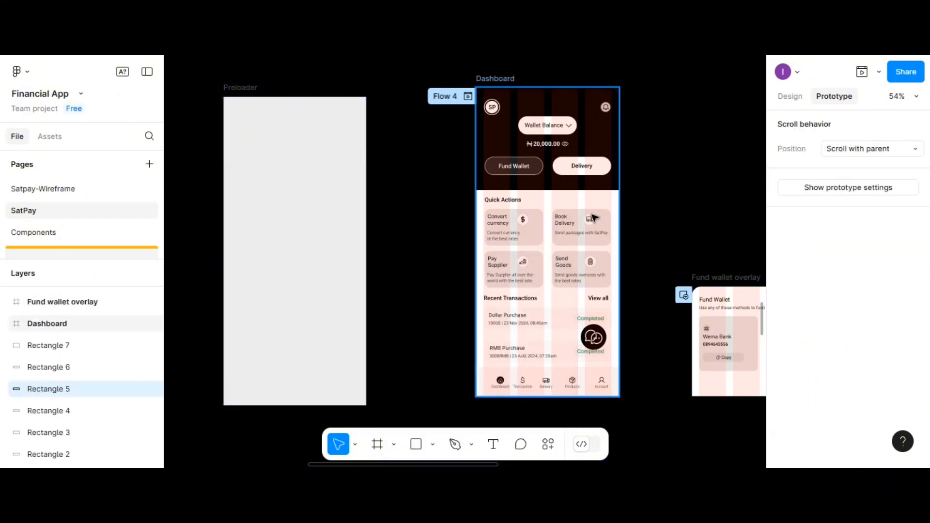
Step: Move the copied Preloader frame slightly up and left so its top edge lines up with the Log In and Dashboard frames
scroll(534, 218, "down", 5)
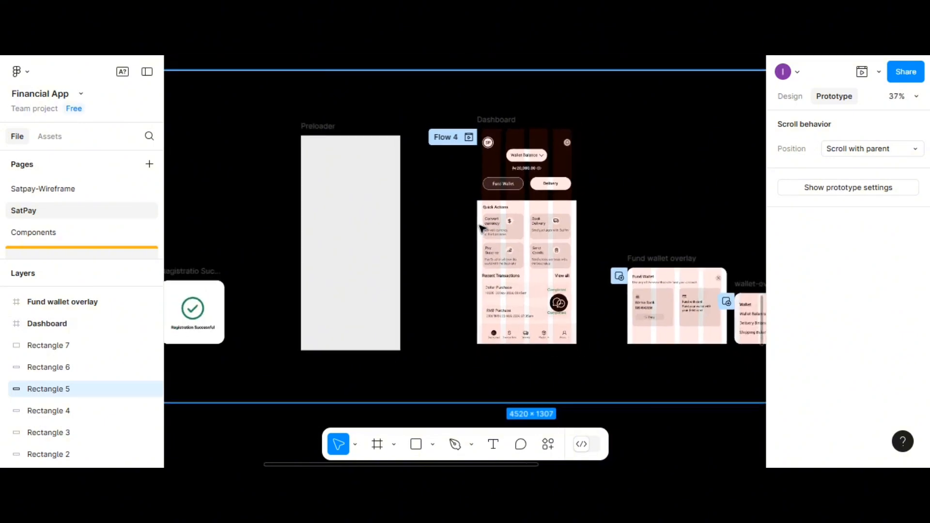
left_click(382, 165)
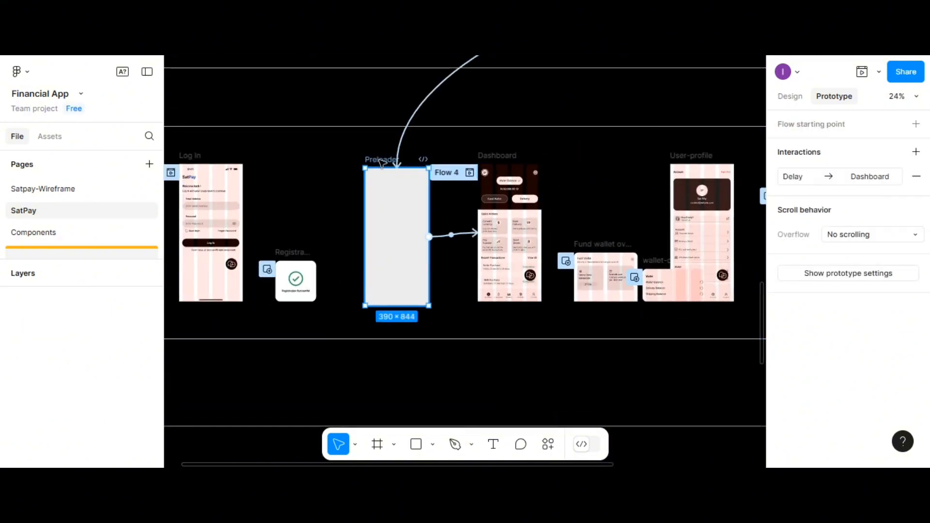
scroll(382, 165, "left", 1)
left_click_drag(383, 163, 375, 159)
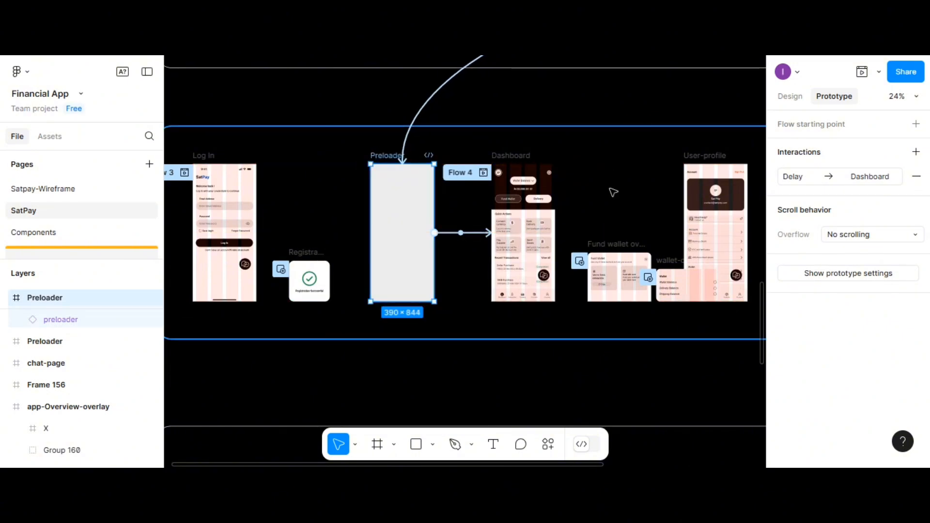
Step: Preview the prototype from the Log In frame with the masked password, testing its Log In button through to the Dashboard, and close the preview
scroll(613, 191, "down", 5)
scroll(613, 160, "left", 1)
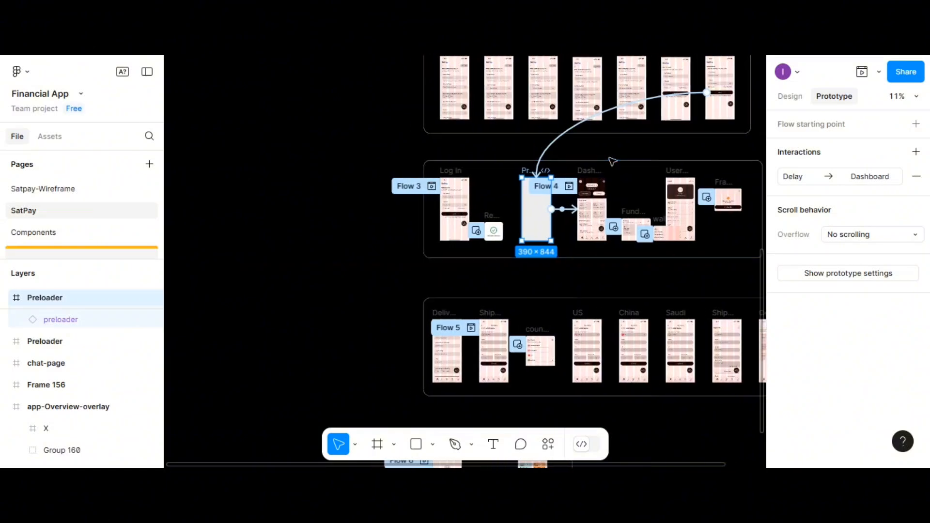
scroll(612, 162, "right", 3)
scroll(613, 160, "up", 3)
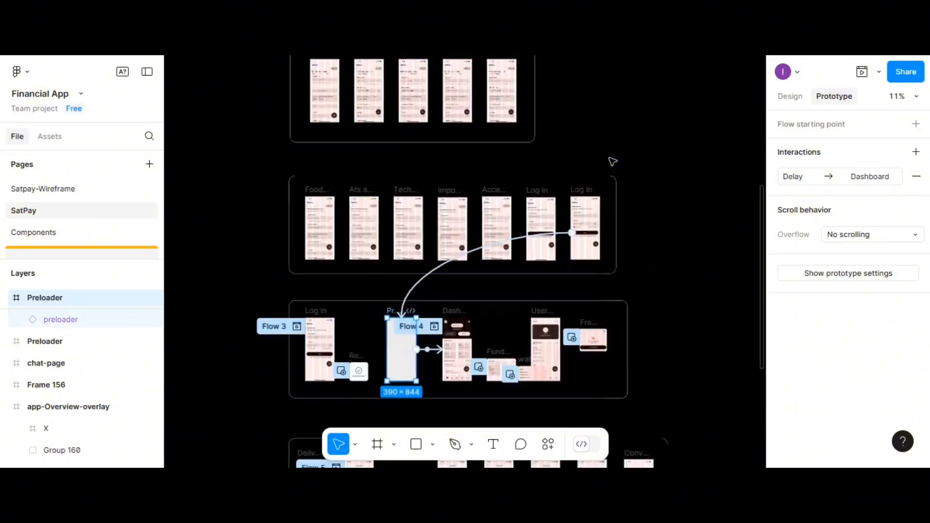
left_click(591, 191)
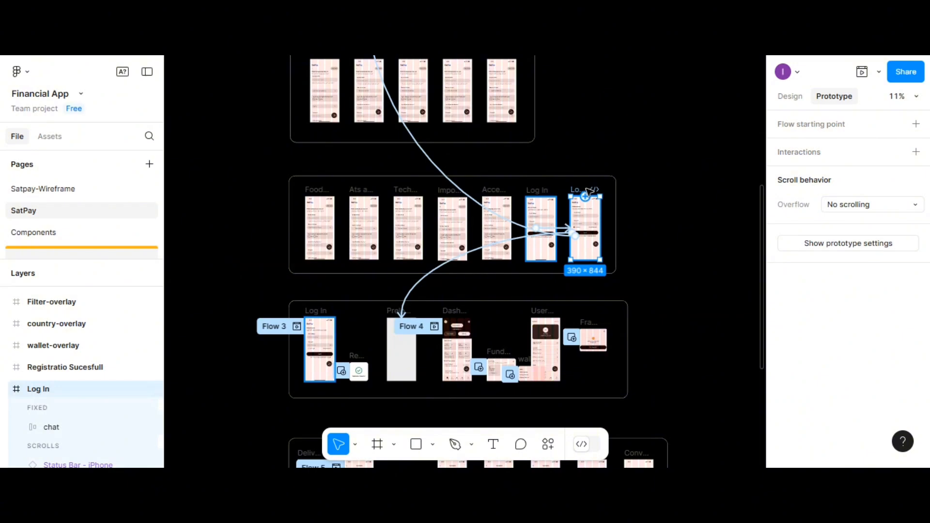
left_click(862, 72)
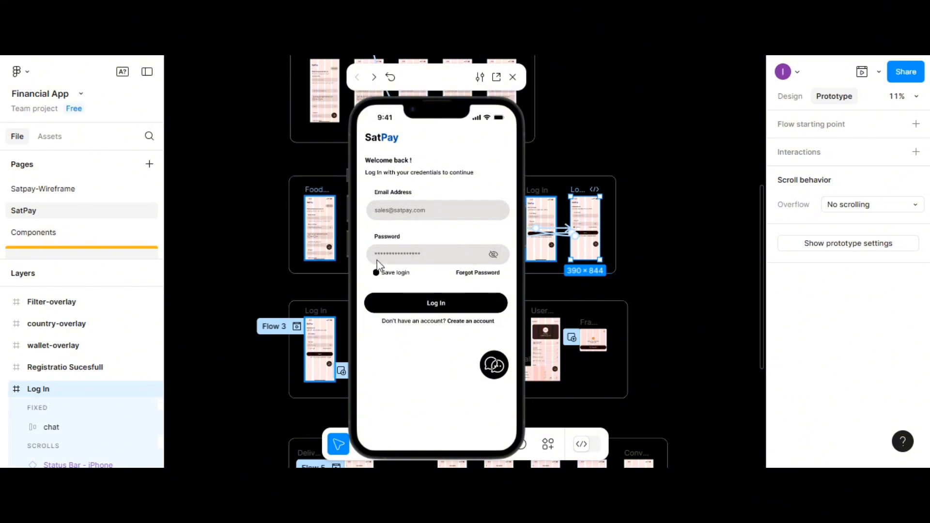
left_click(413, 300)
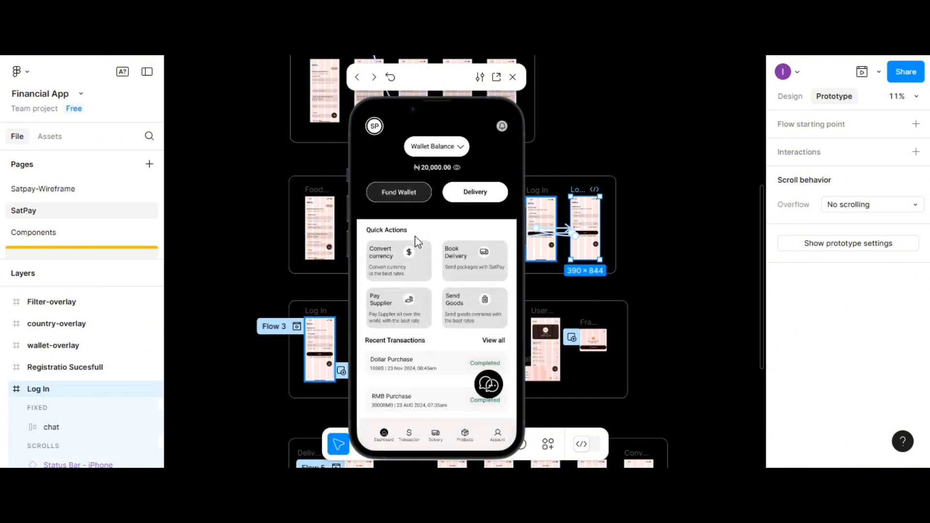
scroll(432, 272, "down", 3)
scroll(433, 271, "up", 3)
scroll(432, 271, "down", 3)
left_click(513, 79)
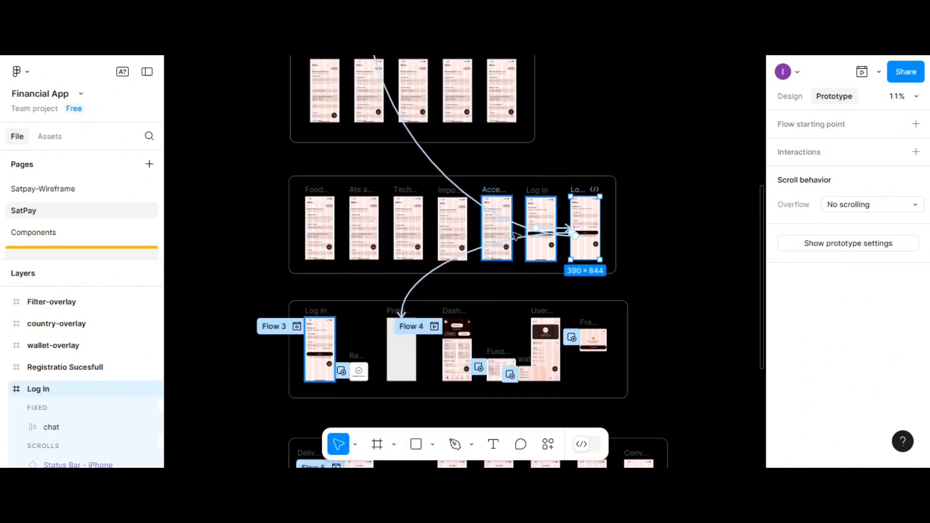
Step: Connect the Log In button on the Log In frame with the unmasked password to the copied Preloader, navigating on tap with instant animation
scroll(543, 241, "up", 10)
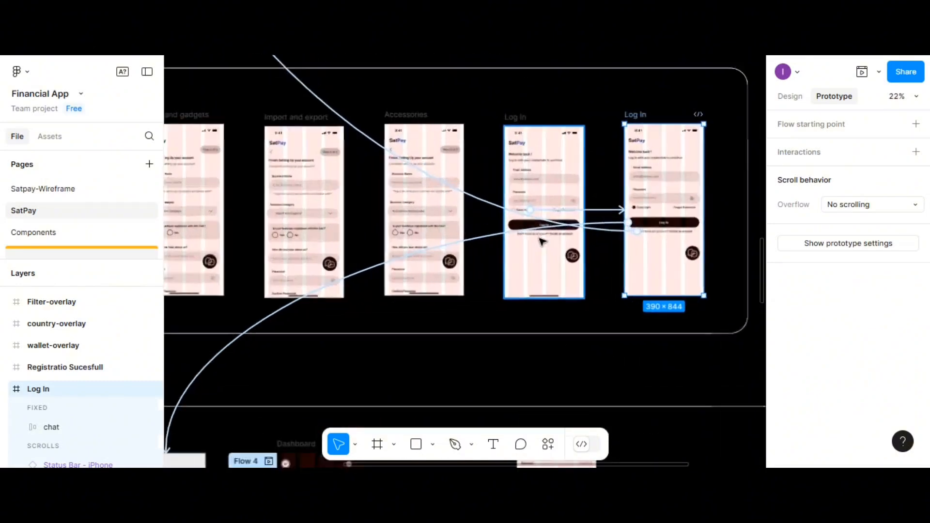
scroll(533, 204, "up", 3)
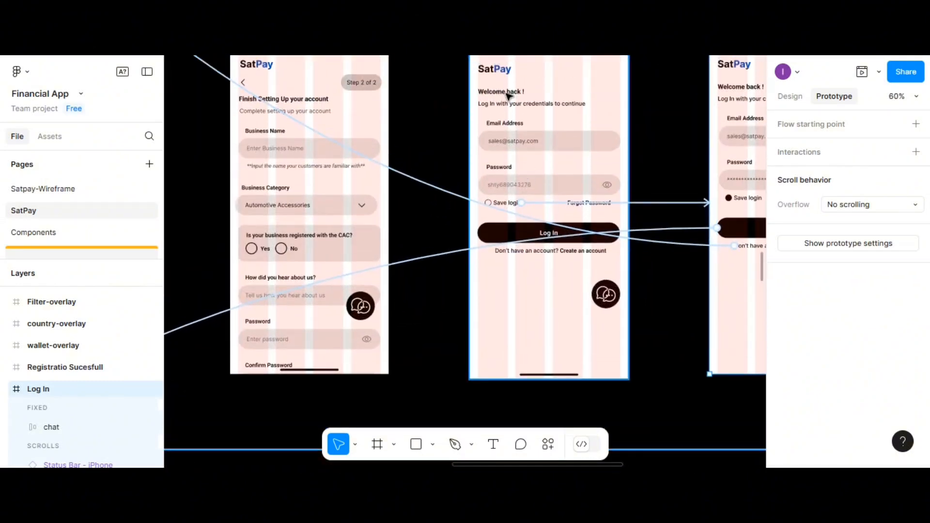
left_click(539, 251)
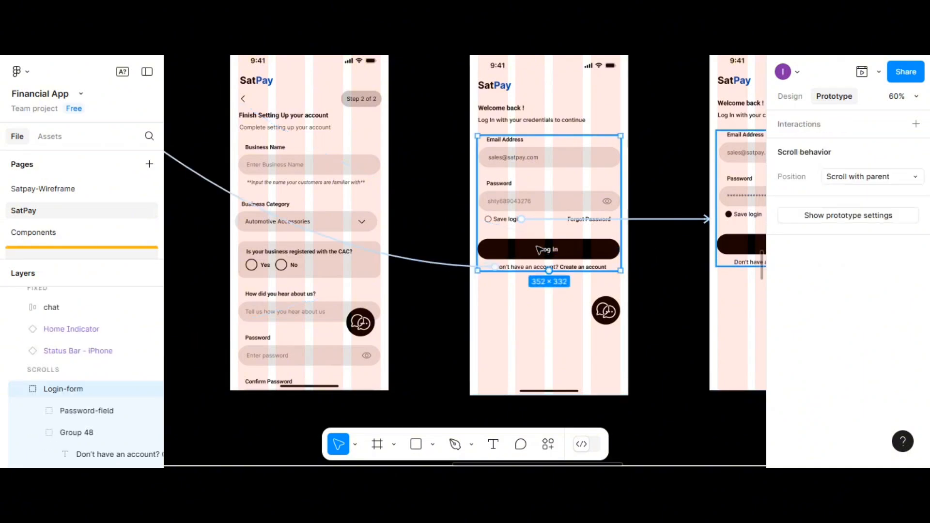
double_click(539, 250)
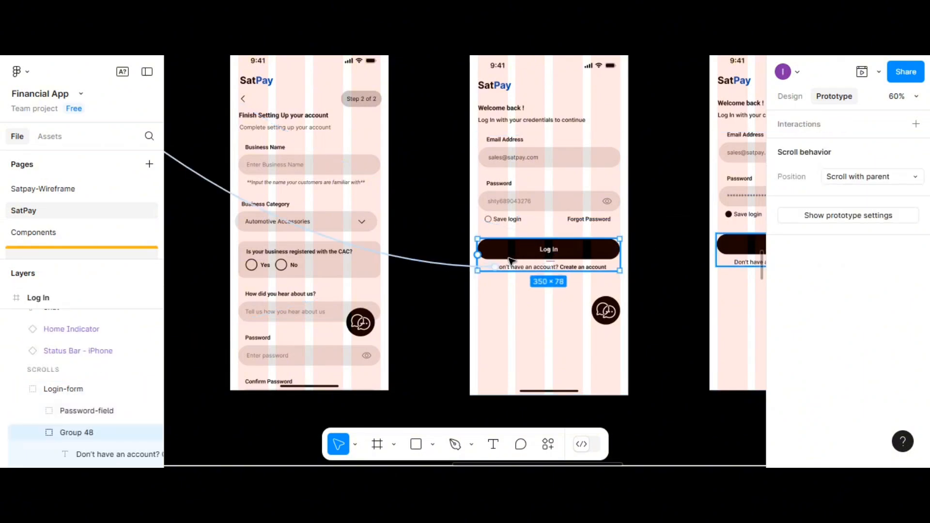
double_click(531, 256)
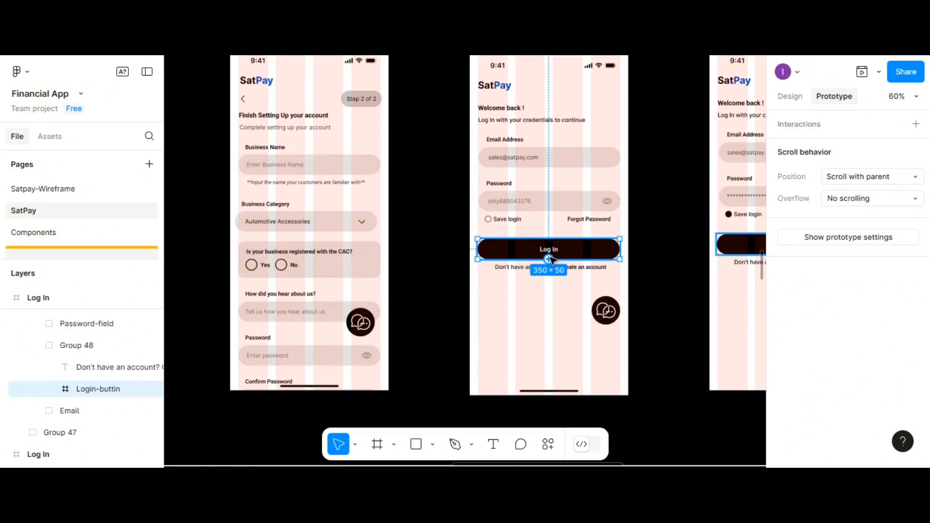
left_click_drag(548, 259, 638, 348)
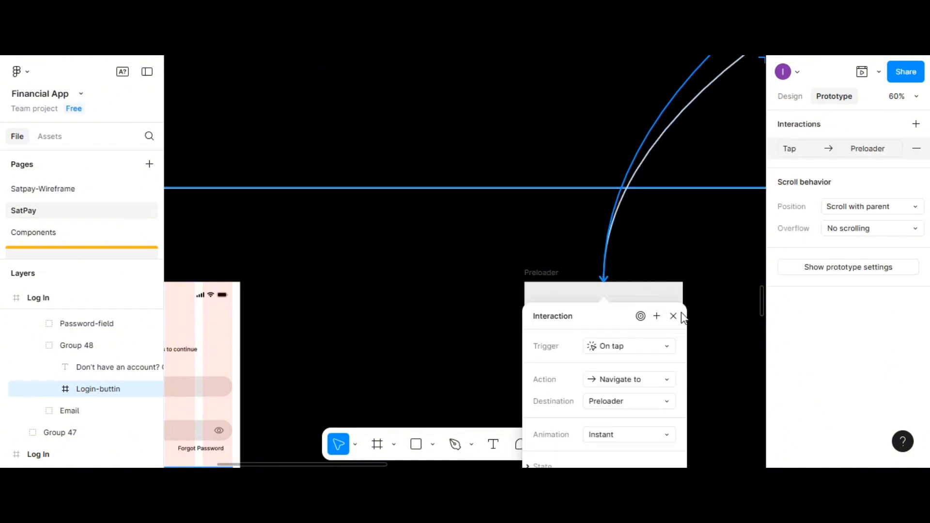
left_click(646, 257)
Step: Preview the prototype from the Log In frame with the unmasked password, test its Log In button through to the Dashboard, and close the preview
scroll(646, 257, "right", 1)
scroll(647, 261, "right", 10)
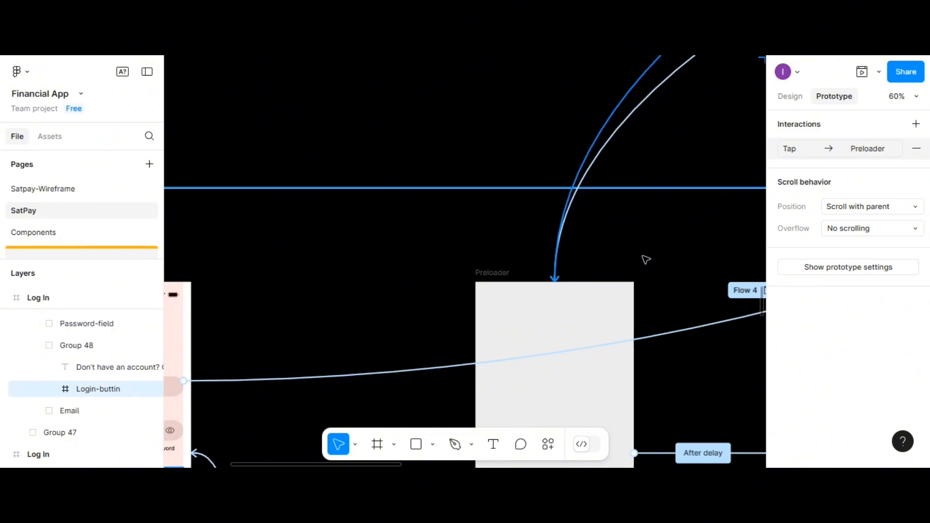
scroll(630, 257, "up", 2)
scroll(625, 261, "down", 5)
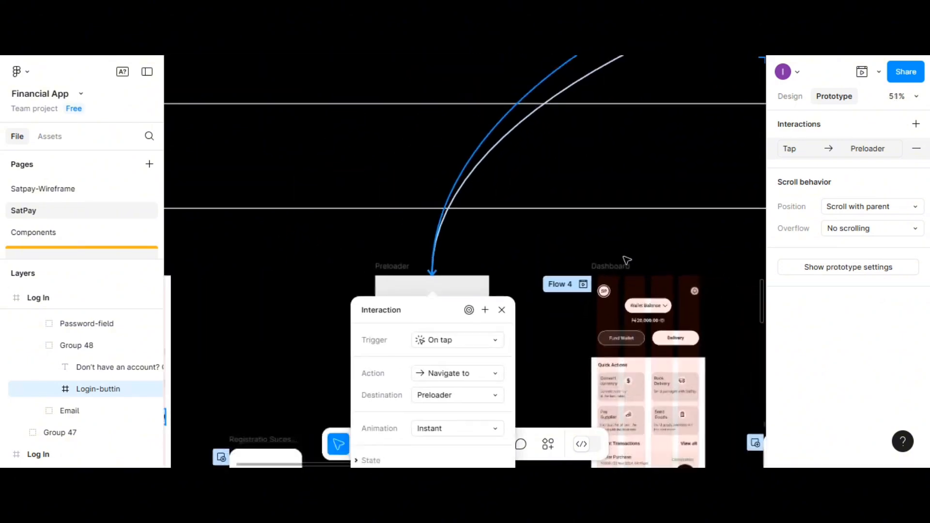
scroll(615, 209, "up", 1)
scroll(615, 210, "up", 5)
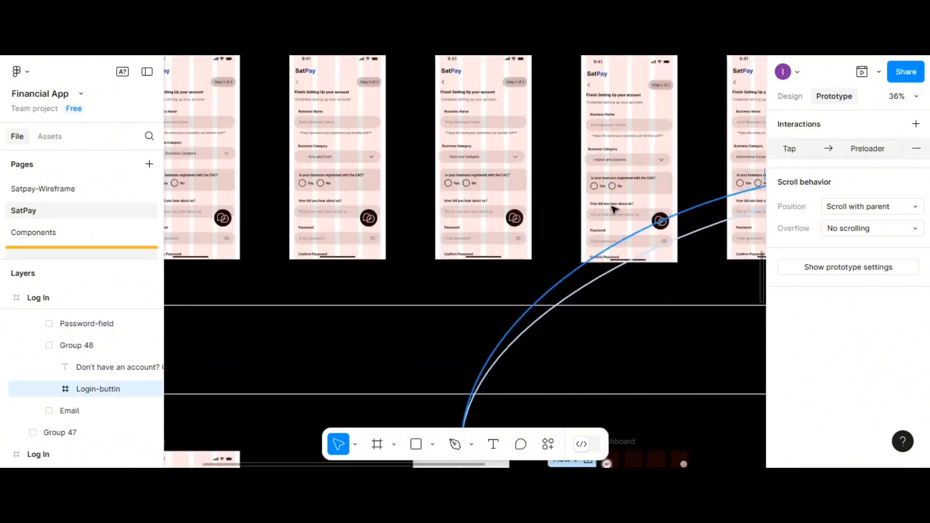
scroll(614, 210, "right", 8)
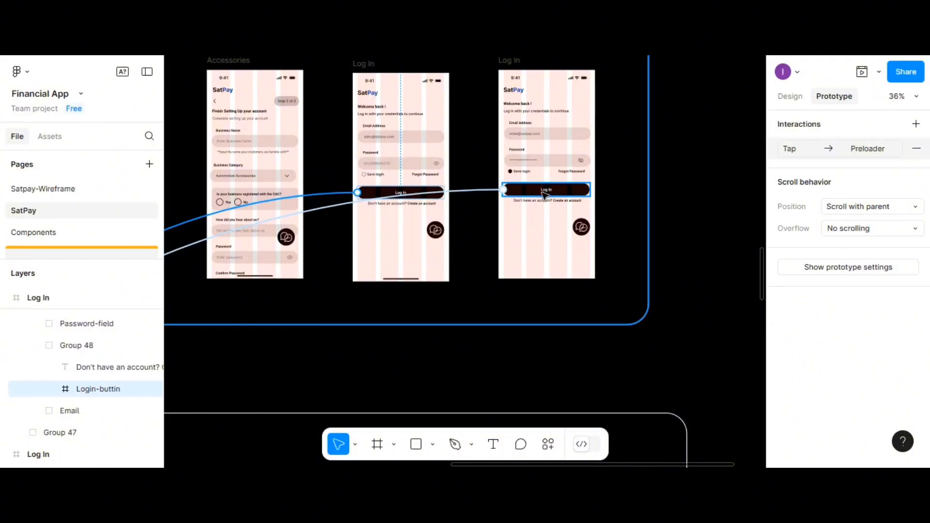
scroll(543, 195, "up", 1)
left_click(365, 108)
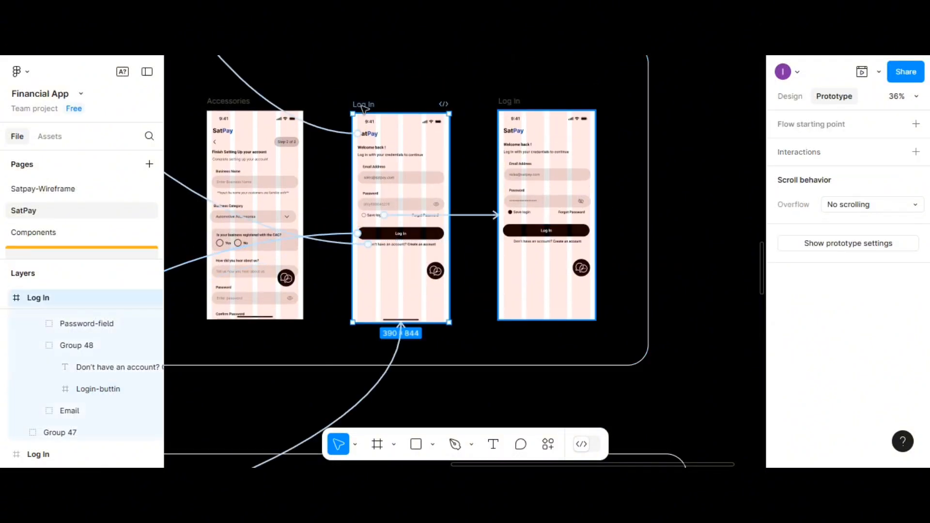
left_click(866, 73)
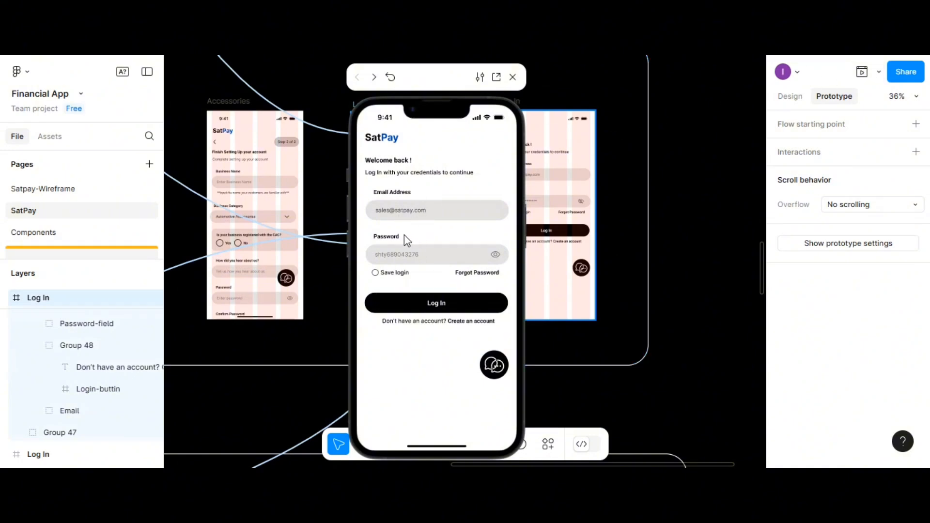
left_click(429, 305)
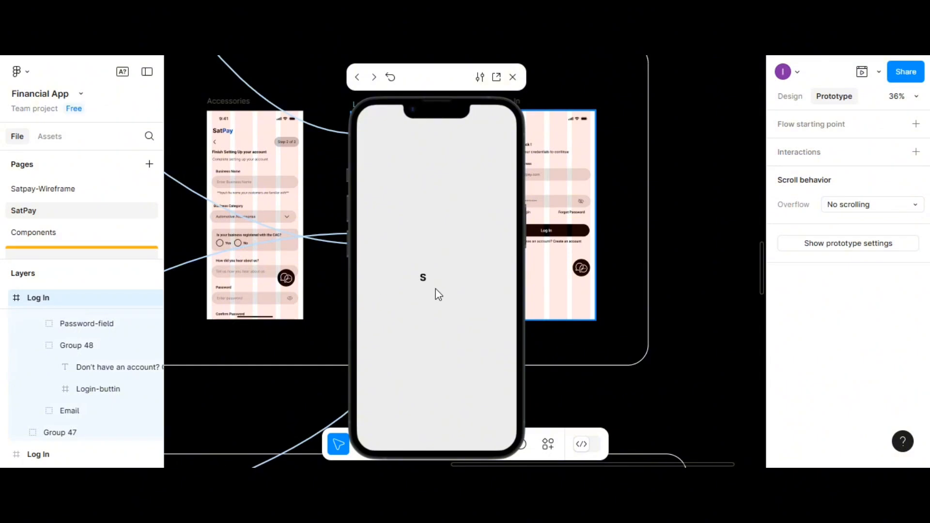
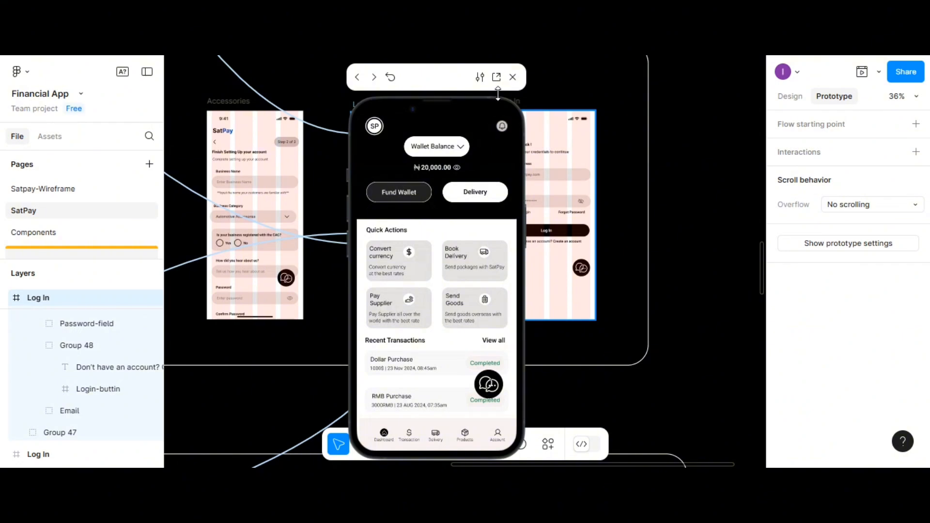
left_click(512, 78)
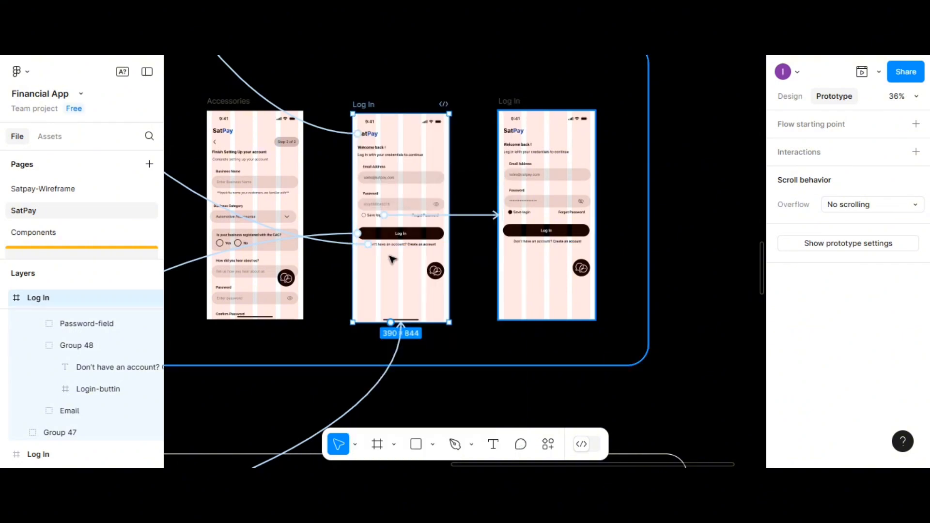
Step: Examine the Flow 4 Dashboard frame and the Fund wallet overlay, wallet-overlay and User-profile frames beside it
scroll(392, 260, "down", 5)
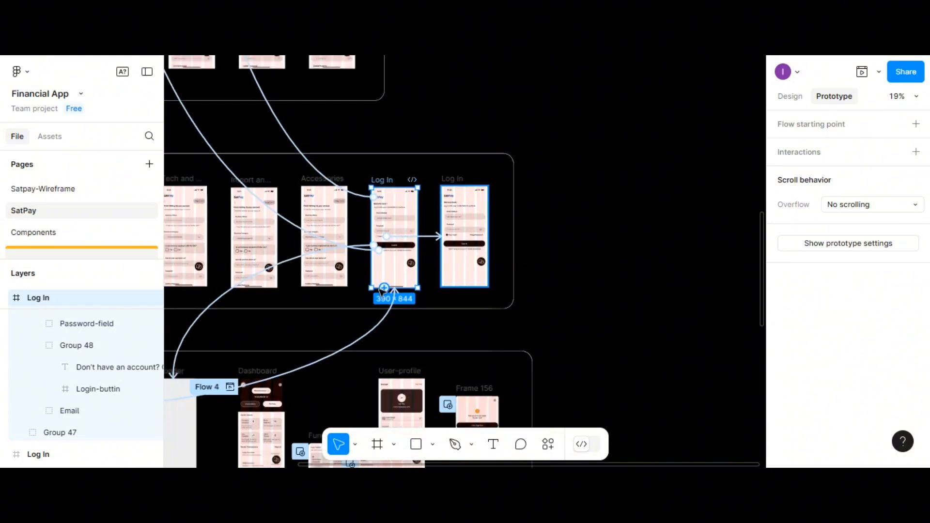
scroll(382, 290, "down", 2)
scroll(380, 290, "up", 4)
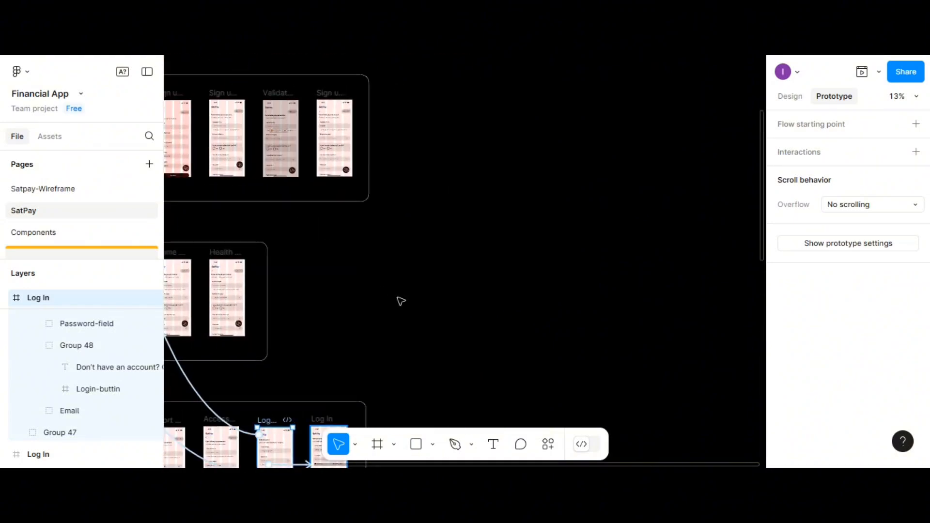
scroll(400, 301, "up", 3)
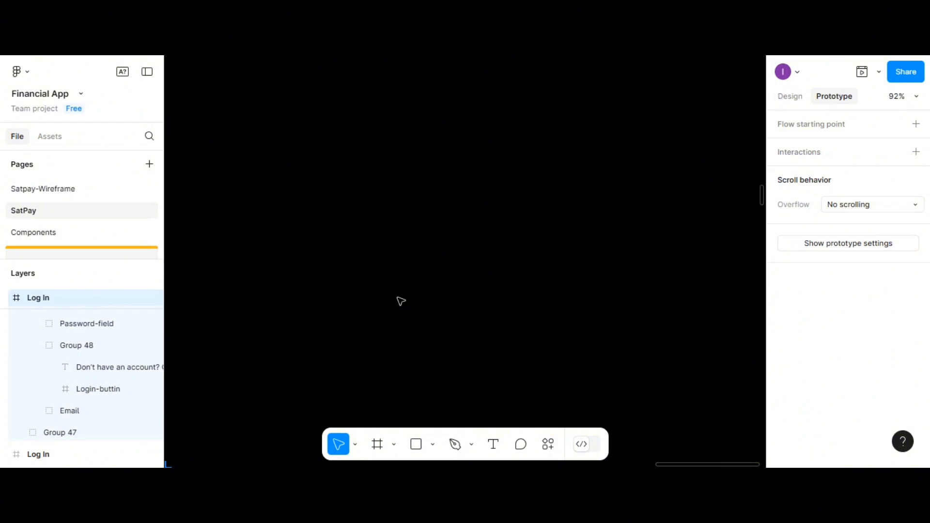
scroll(401, 301, "down", 5)
scroll(401, 301, "down", 3)
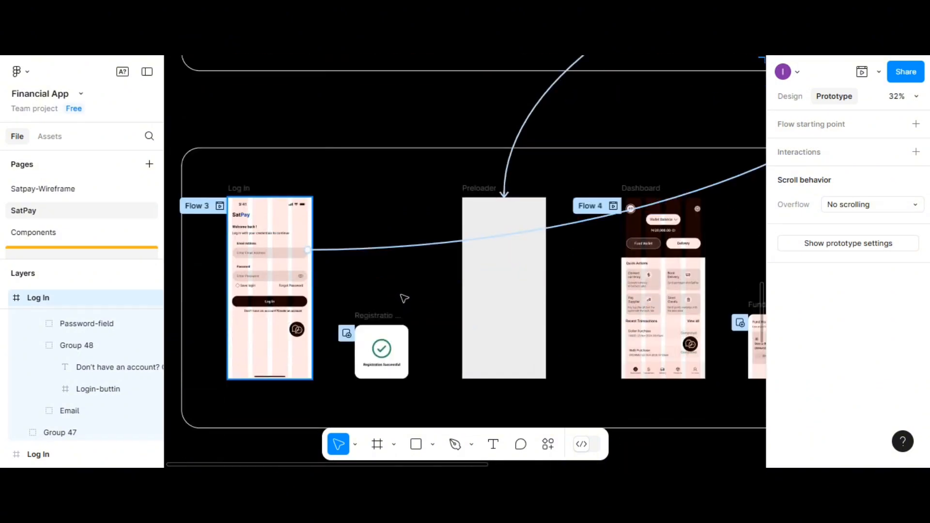
scroll(453, 293, "left", 1)
scroll(453, 292, "right", 6)
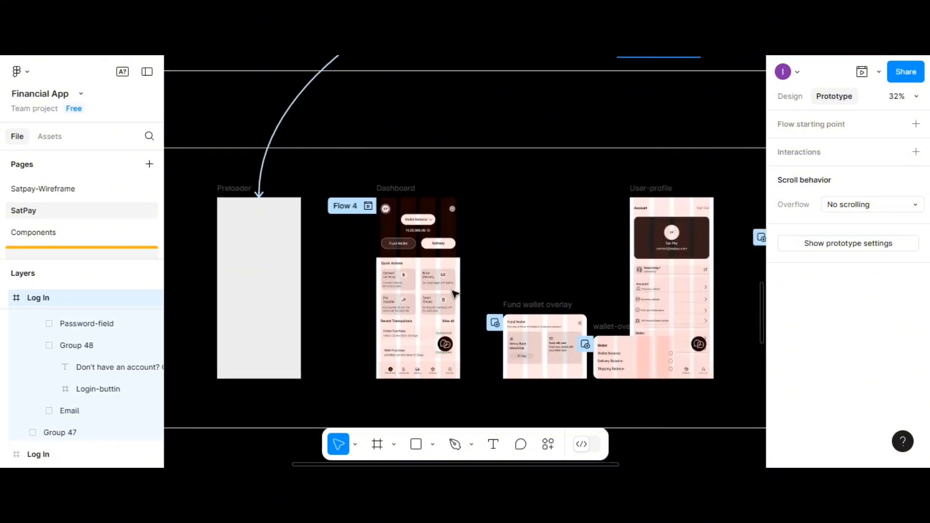
scroll(487, 281, "up", 4)
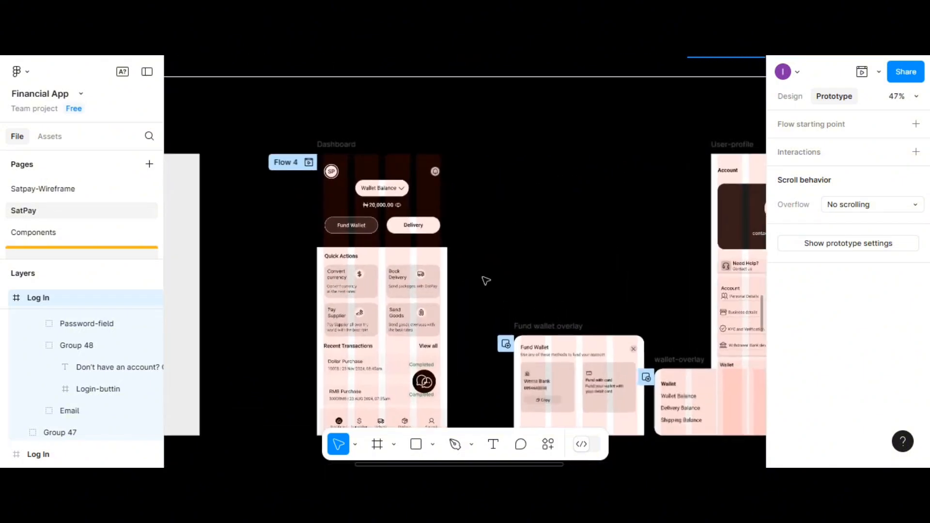
Step: Inspect the Transaction item in the Dashboard's navigation bar and locate the Transaction-page frame among the other flows
scroll(487, 281, "up", 1)
scroll(486, 281, "down", 2)
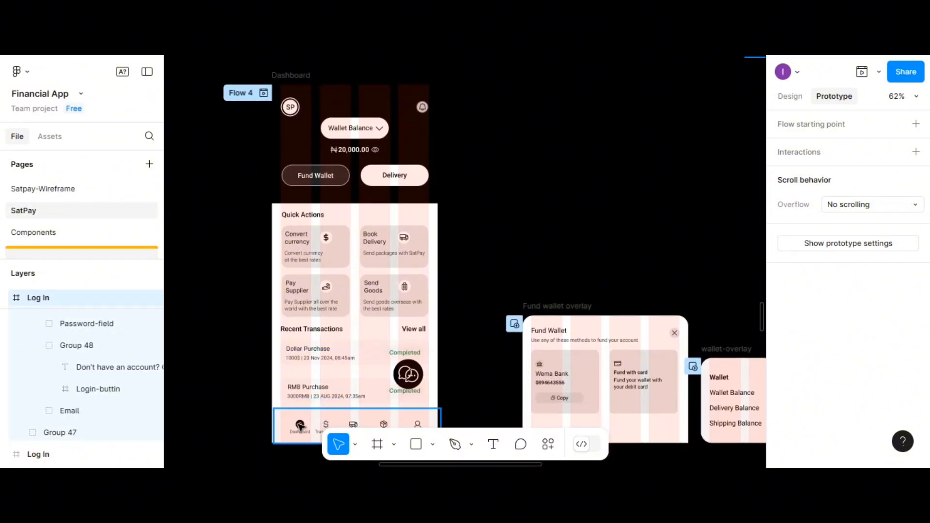
scroll(303, 417, "down", 2)
scroll(303, 418, "up", 3)
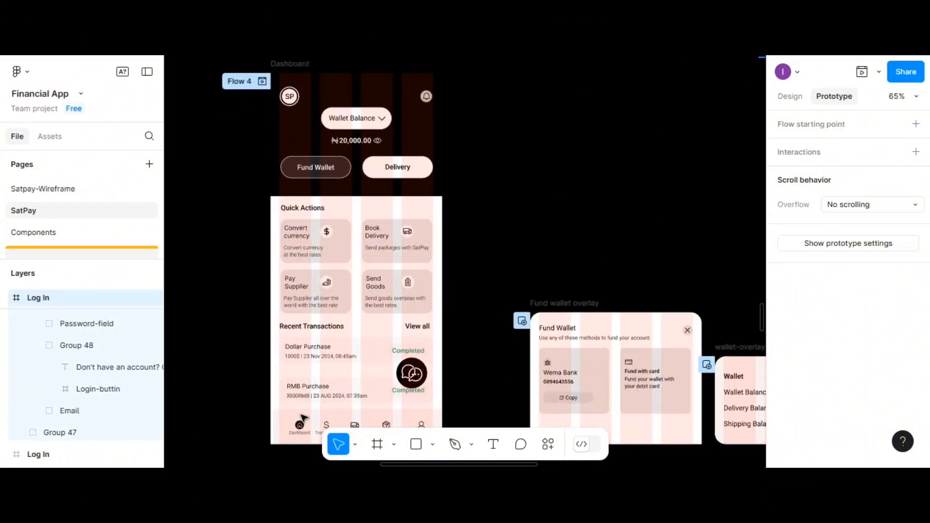
scroll(448, 316, "up", 1)
scroll(444, 299, "right", 3)
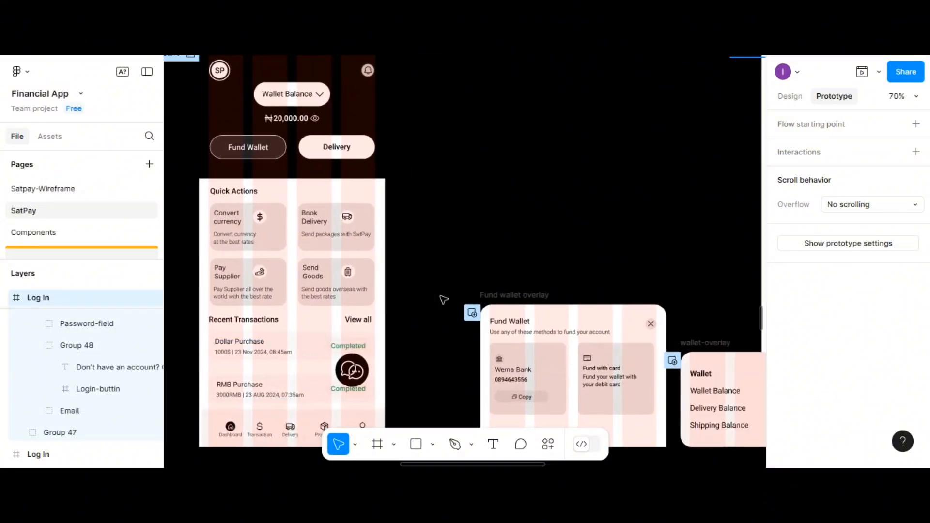
left_click(262, 430)
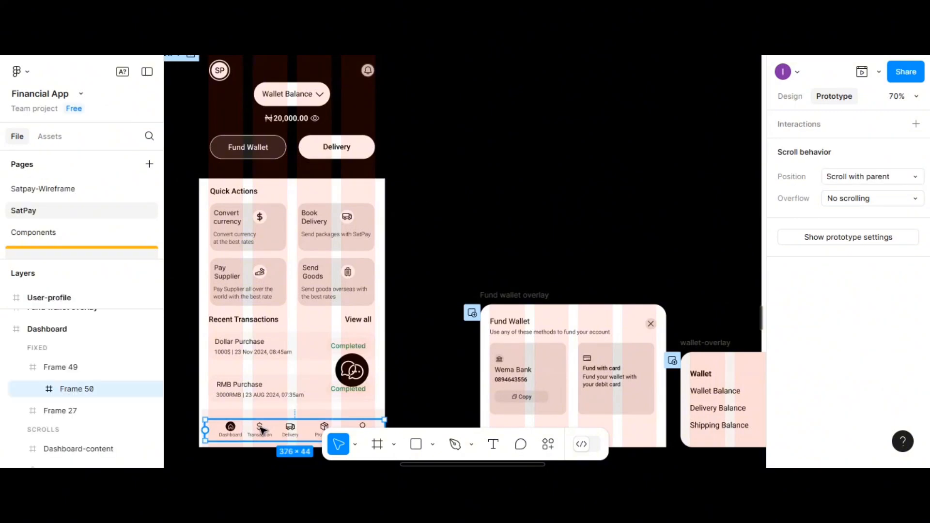
double_click(263, 430)
double_click(261, 430)
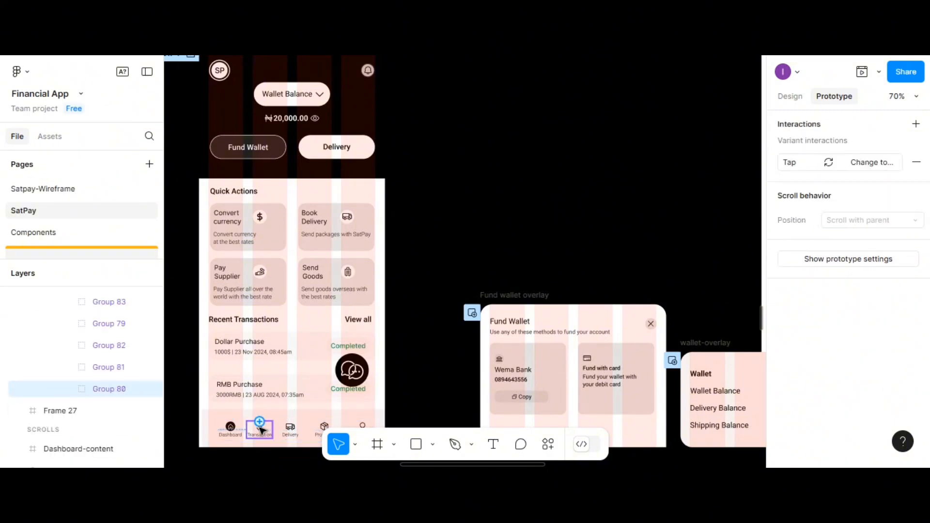
scroll(503, 276, "down", 5)
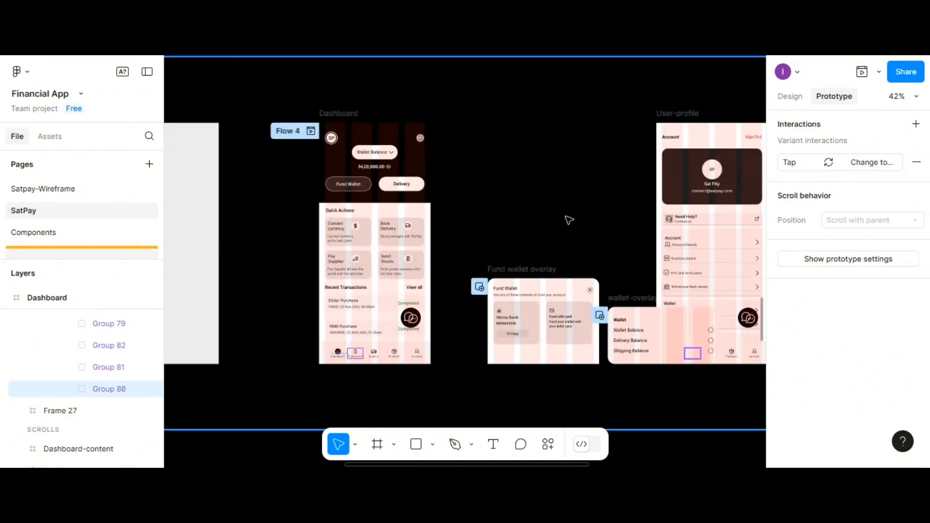
scroll(458, 272, "down", 5)
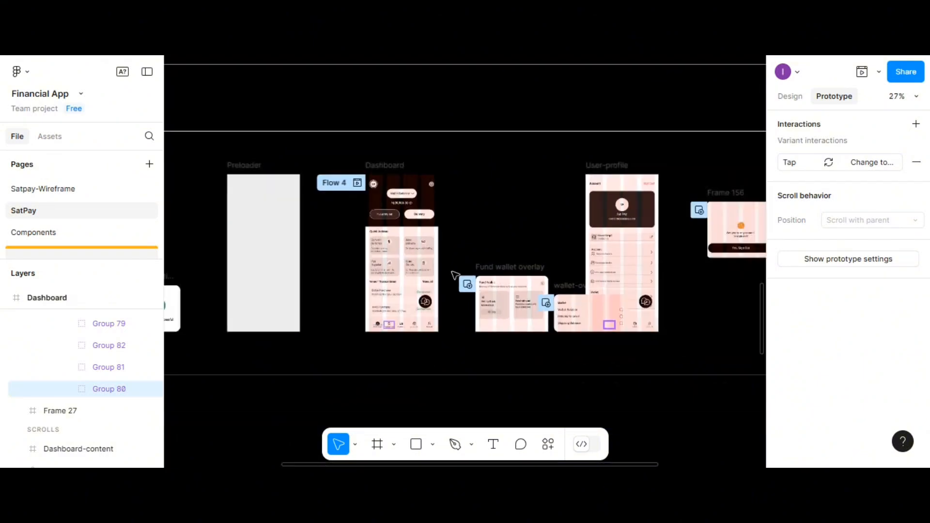
scroll(343, 347, "down", 6)
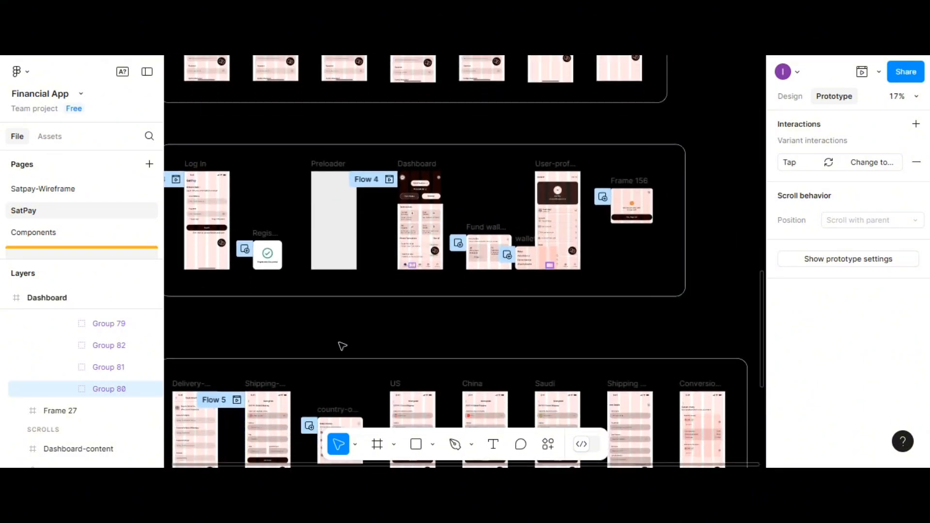
left_click(205, 356)
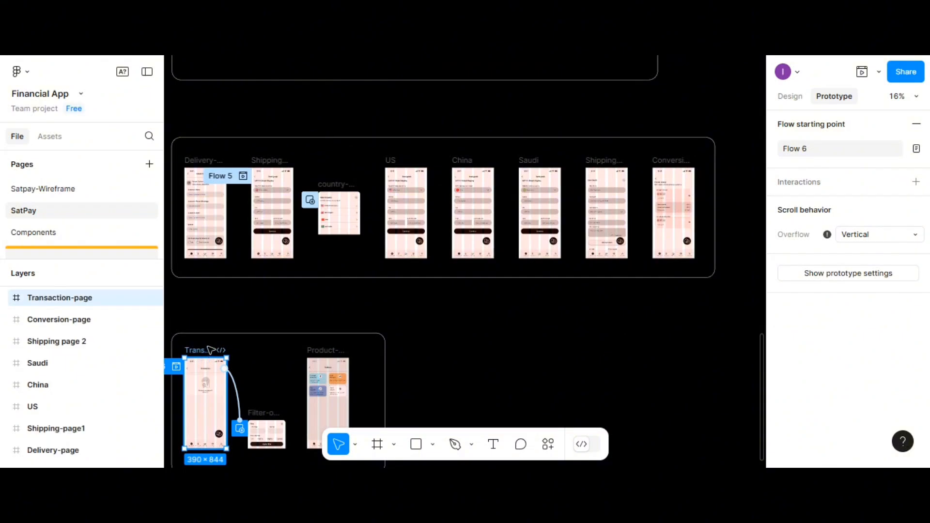
Step: Connect the Transaction item in the Dashboard's navigation bar to Transaction-page, navigating on tap with instant animation
scroll(297, 303, "up", 5)
scroll(324, 261, "down", 2)
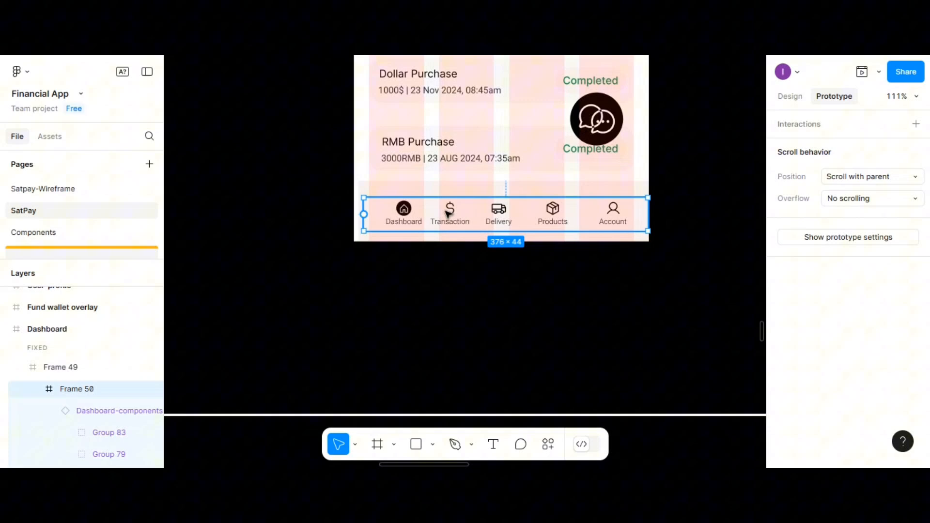
double_click(448, 214)
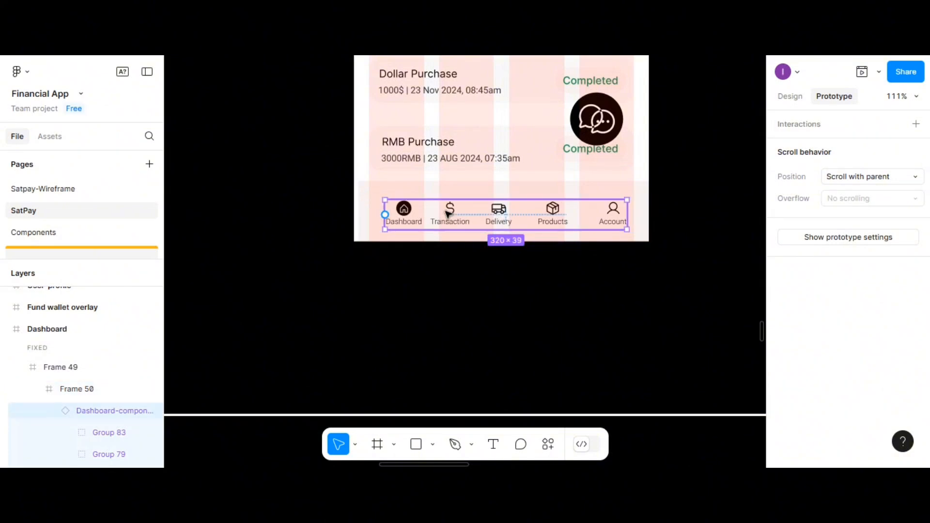
double_click(449, 214)
left_click_drag(451, 202, 310, 326)
scroll(290, 345, "left", 4)
scroll(308, 327, "down", 10)
scroll(310, 326, "left", 4)
scroll(309, 326, "down", 5)
scroll(311, 327, "left", 8)
scroll(308, 326, "left", 4)
scroll(406, 270, "down", 2)
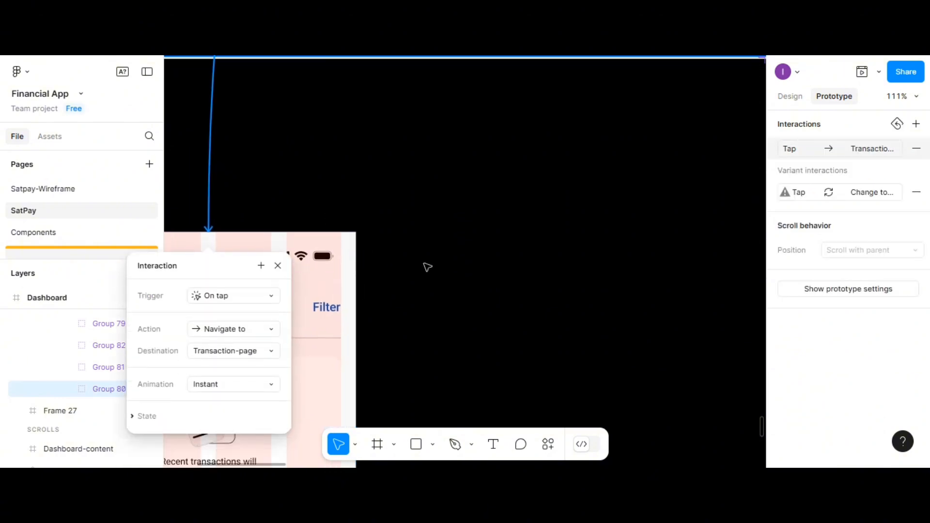
scroll(428, 267, "down", 2)
scroll(484, 184, "down", 5)
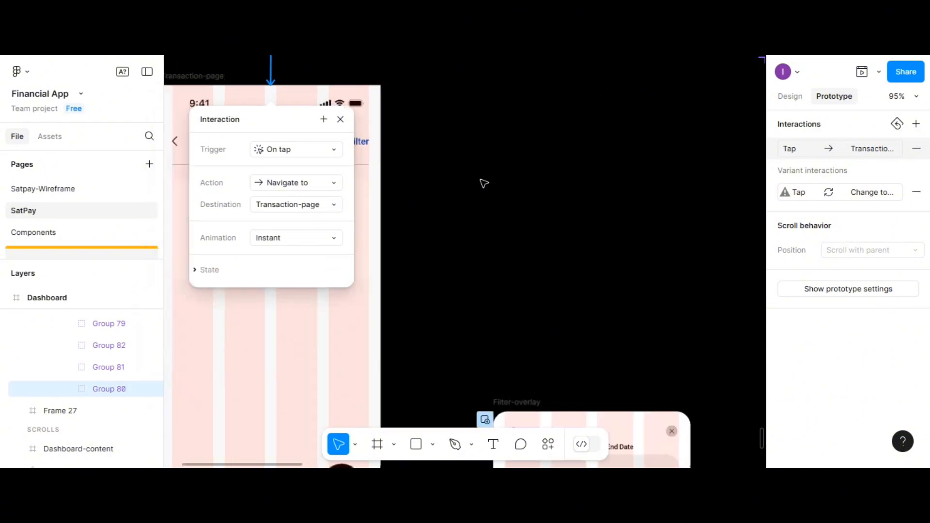
left_click(520, 178)
Step: Connect the Transaction item in the Product-page's navigation bar to the Transaction-page frame
left_click(739, 346)
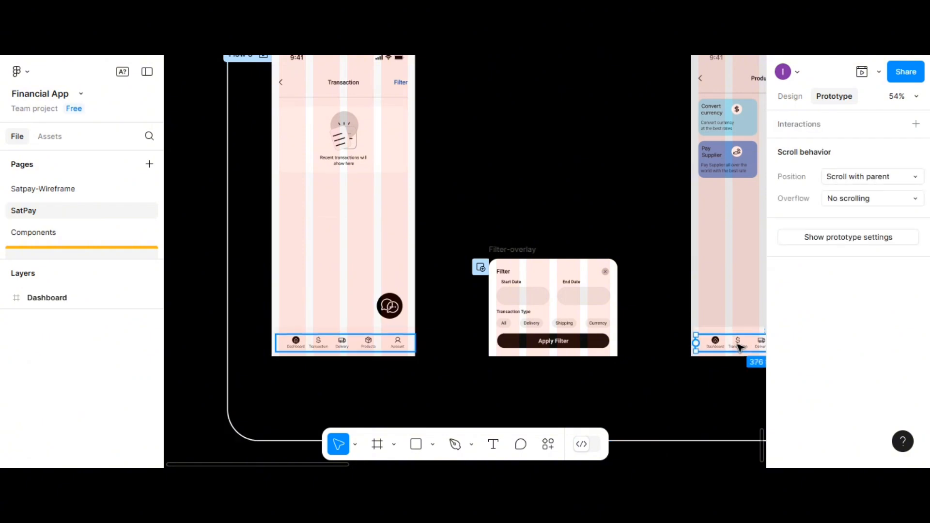
double_click(739, 346)
double_click(739, 346)
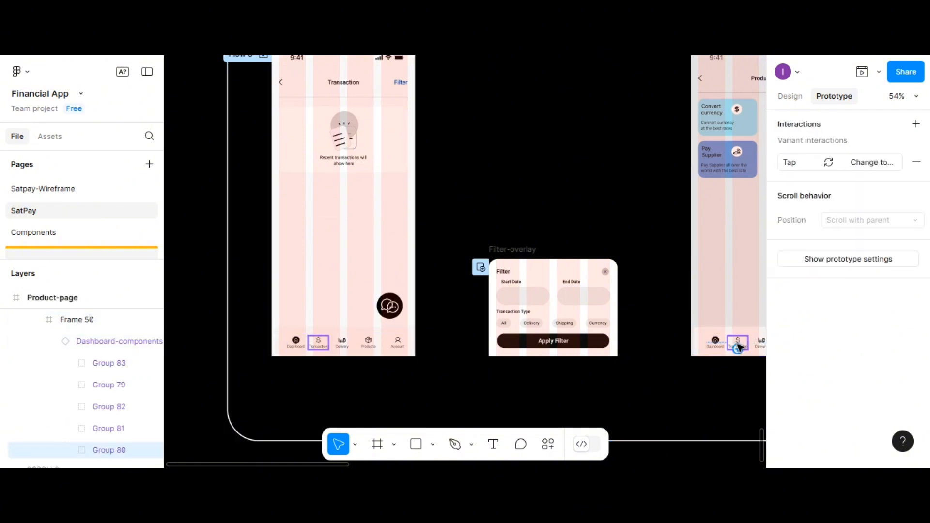
left_click_drag(414, 236, 414, 233)
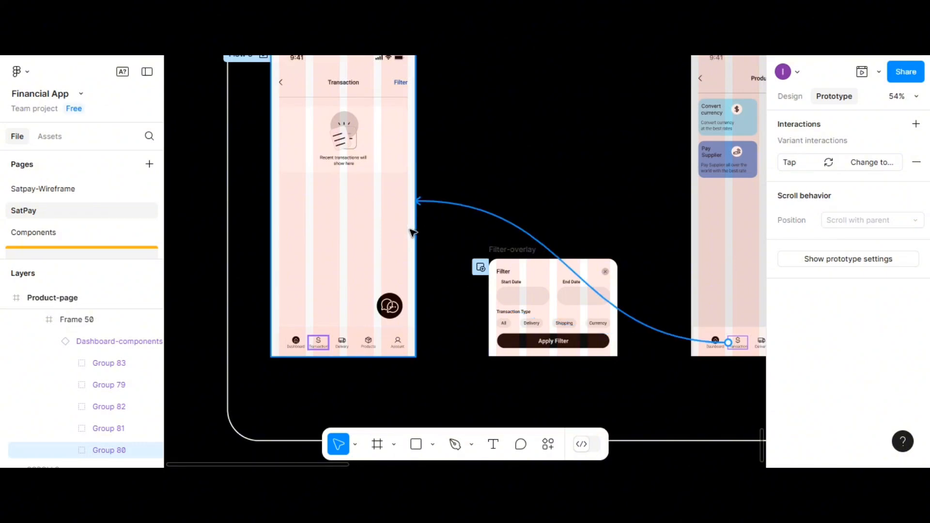
left_click(713, 312)
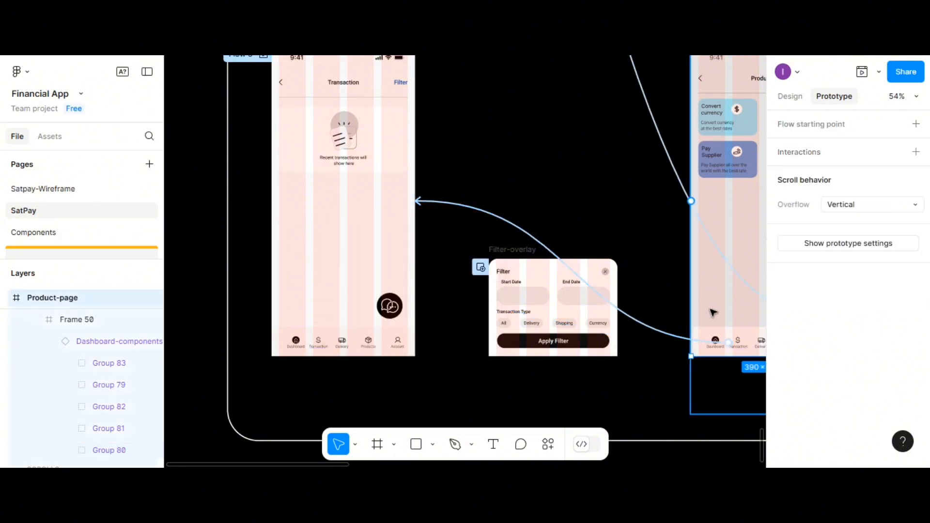
Step: Try to draw a prototype connection from the Transaction item in the Transaction-page's own navigation bar
left_click(718, 342)
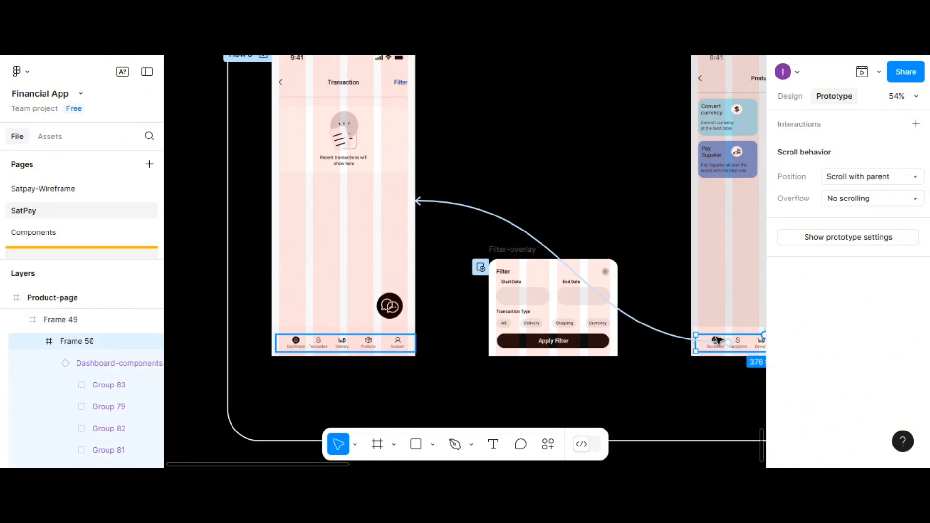
scroll(696, 315, "right", 5)
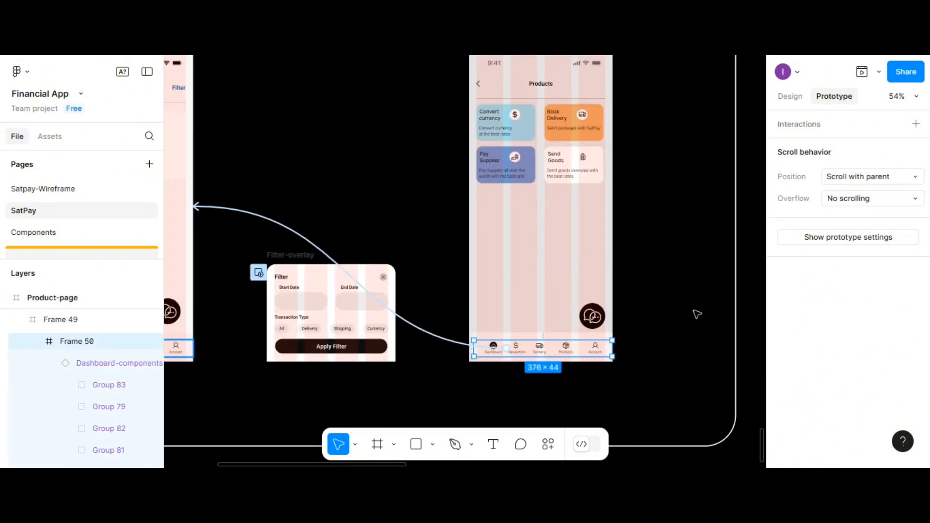
scroll(676, 315, "left", 4)
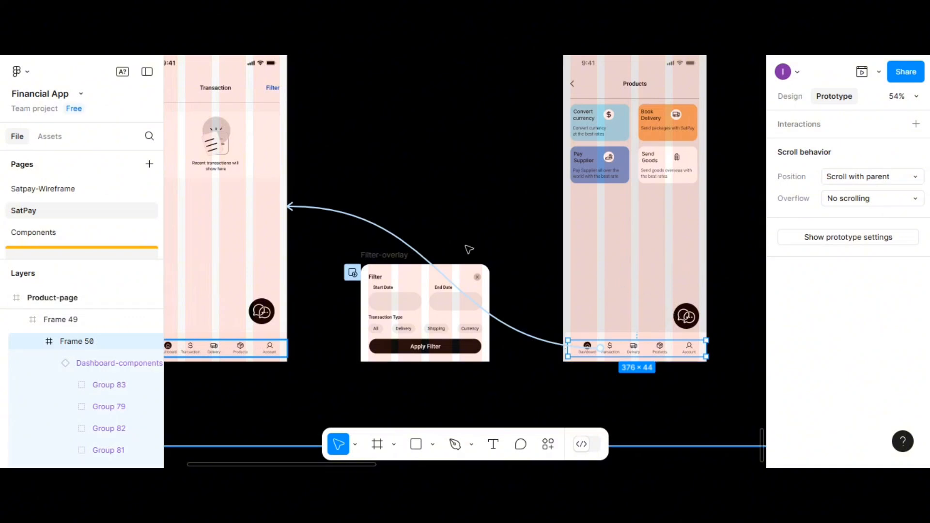
scroll(456, 294, "up", 1)
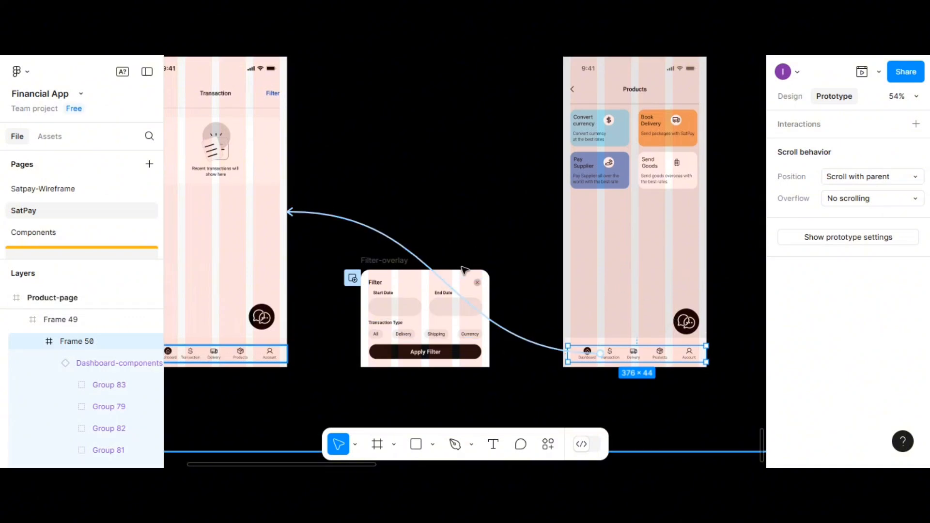
scroll(463, 269, "left", 2)
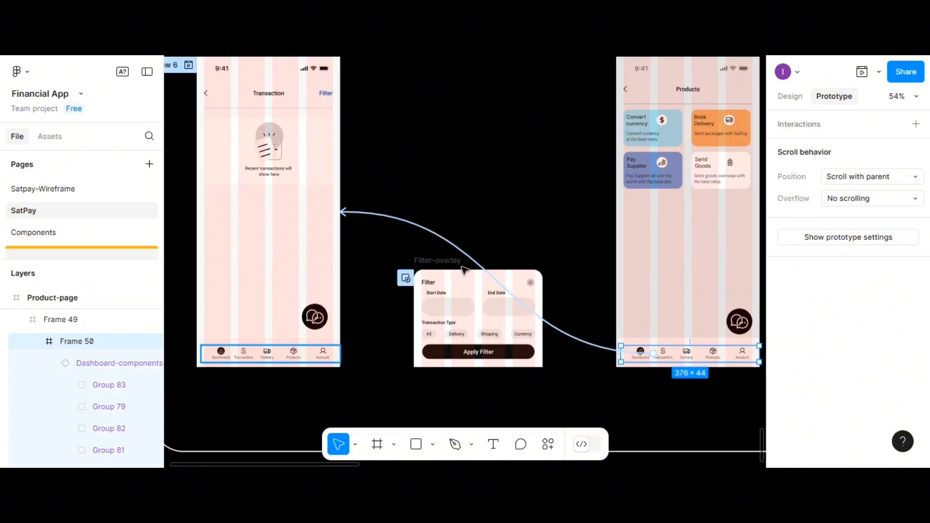
left_click(242, 358)
left_click(241, 363)
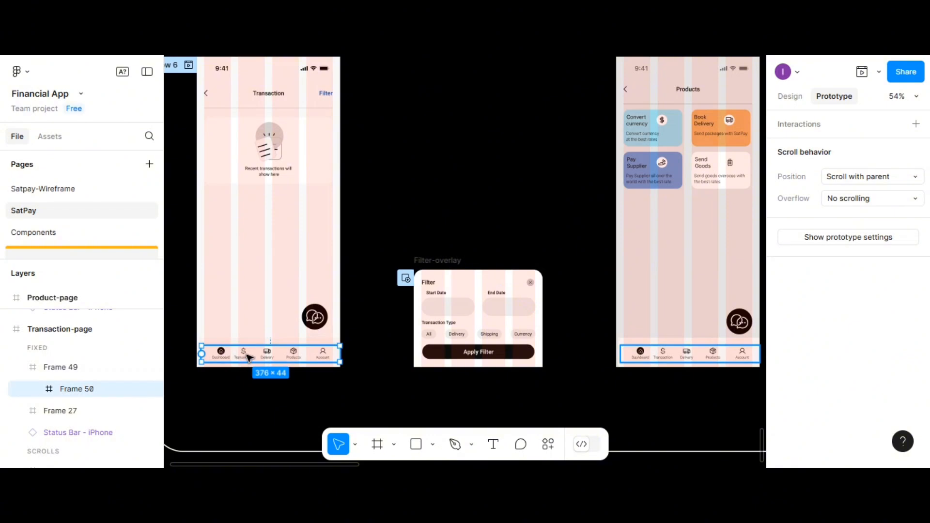
left_click(247, 357)
left_click(246, 359)
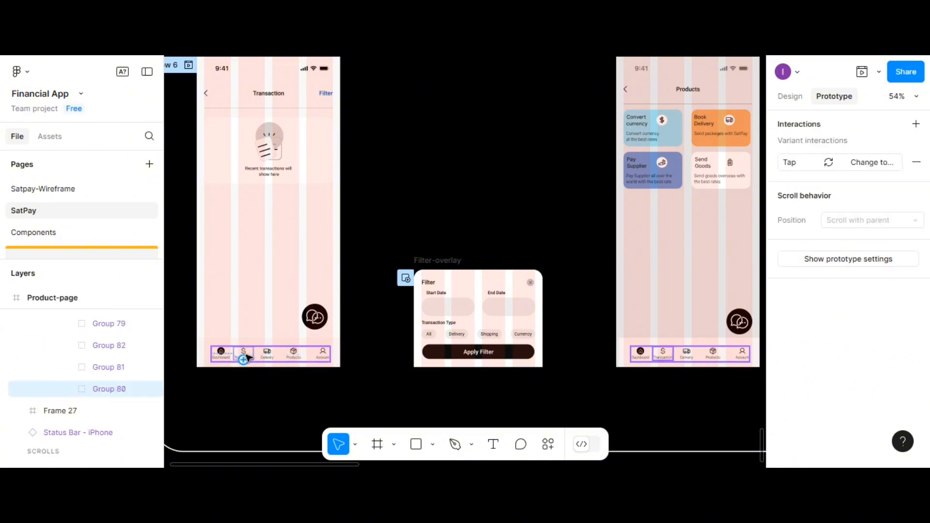
left_click_drag(247, 348, 348, 246)
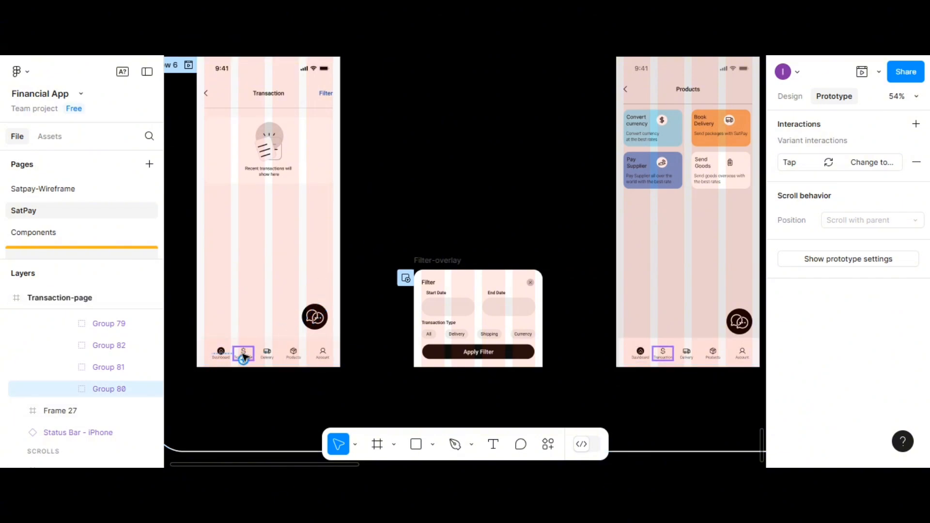
left_click_drag(247, 349, 357, 247)
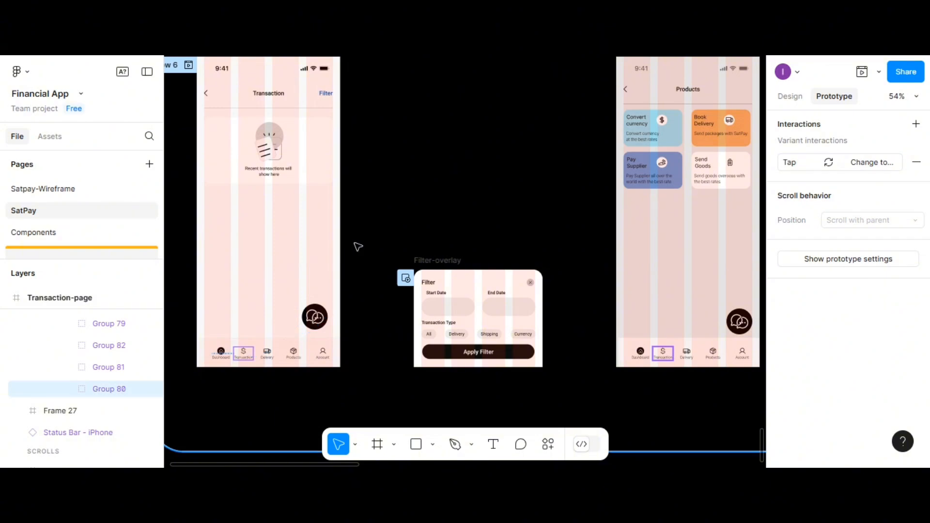
Step: Locate the Transaction item in the navigation bars of the shipping frames
scroll(577, 221, "right", 6)
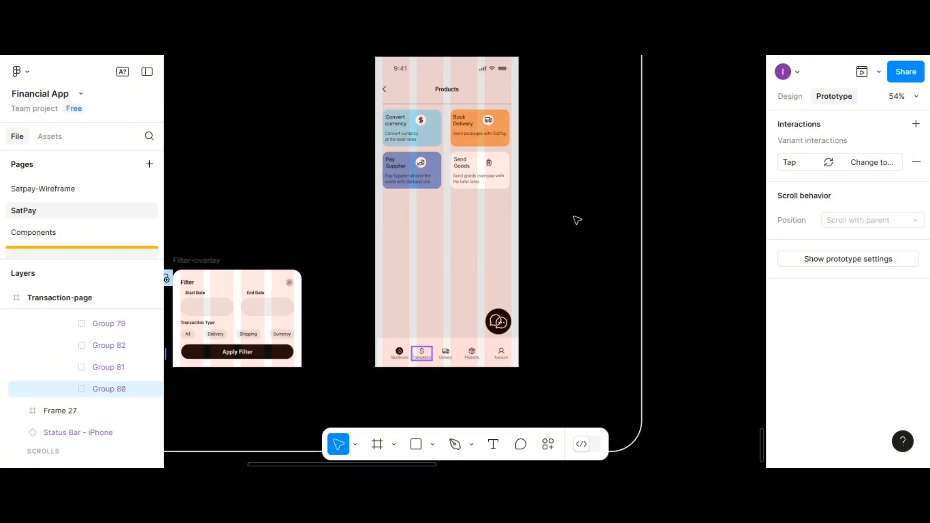
scroll(577, 221, "up", 10)
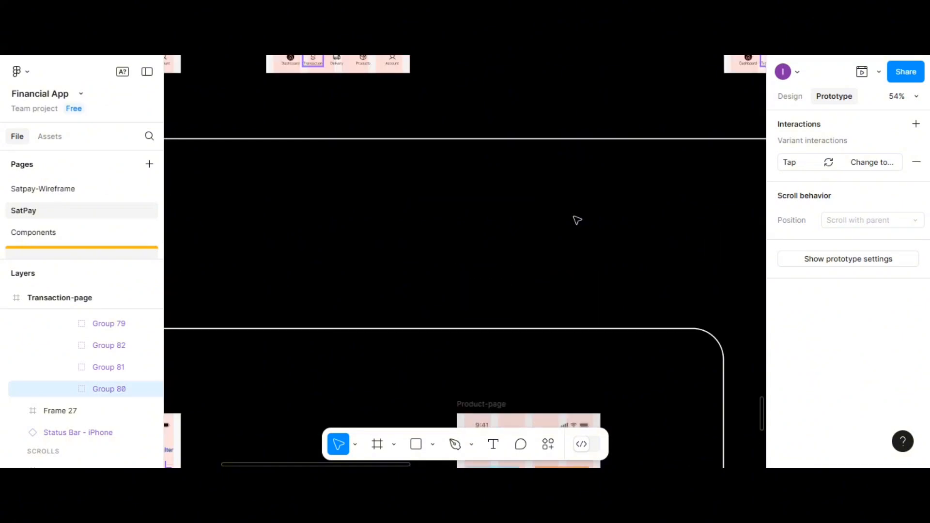
scroll(578, 221, "right", 9)
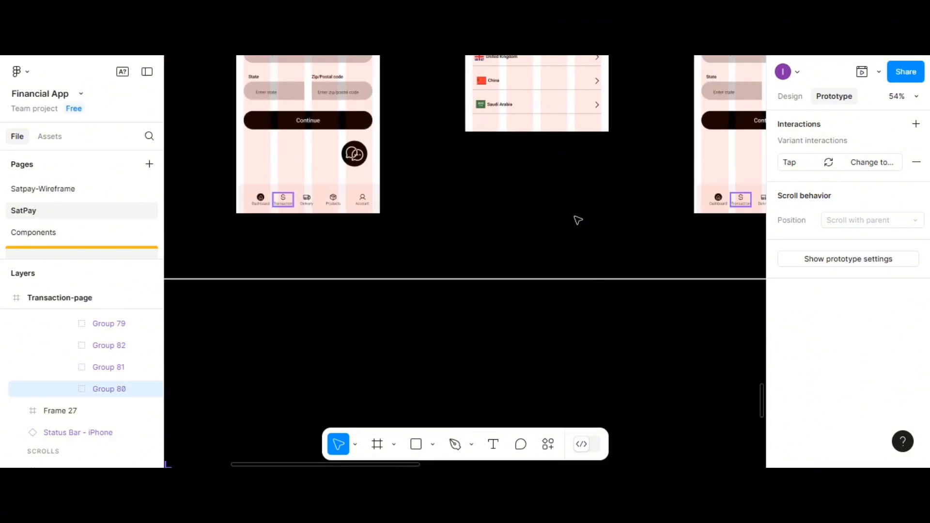
Step: Link the Transaction item in the China screen's bottom navigation to Transaction-page with an on-tap navigation
scroll(578, 221, "right", 8)
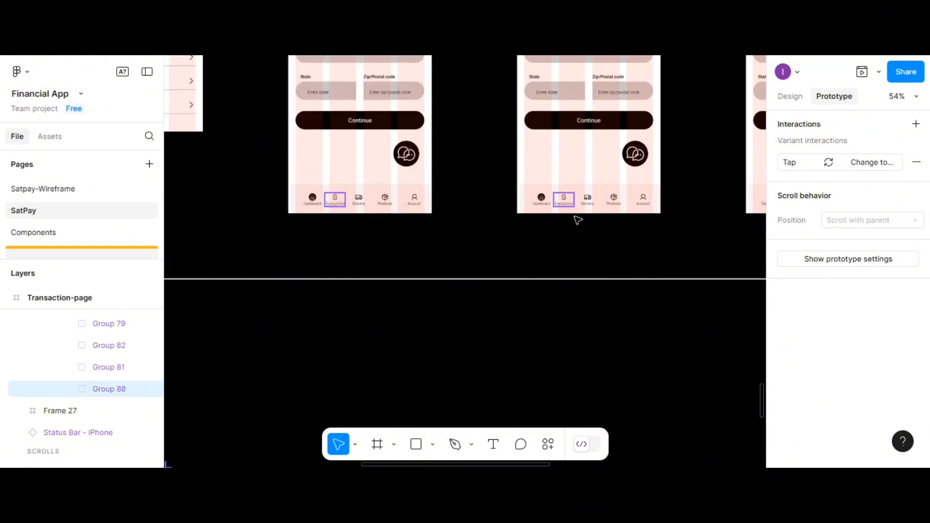
double_click(569, 206)
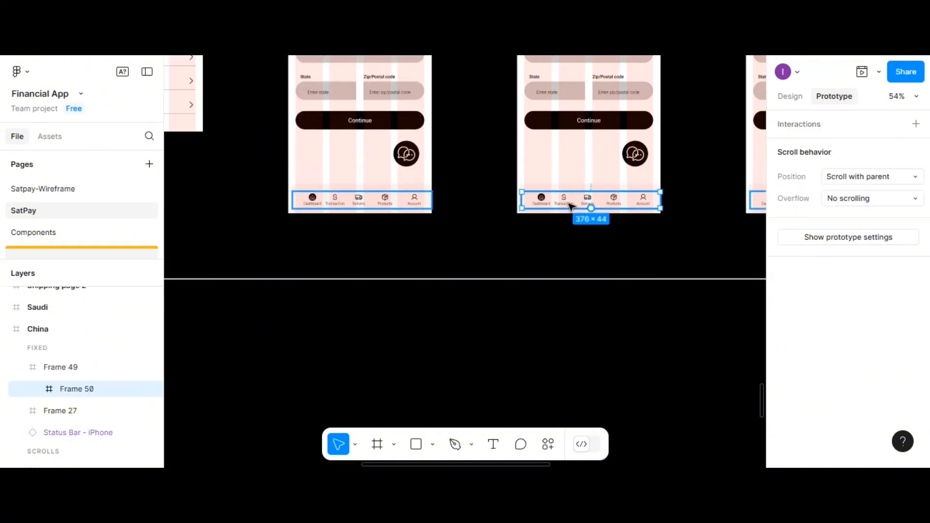
double_click(569, 206)
double_click(568, 206)
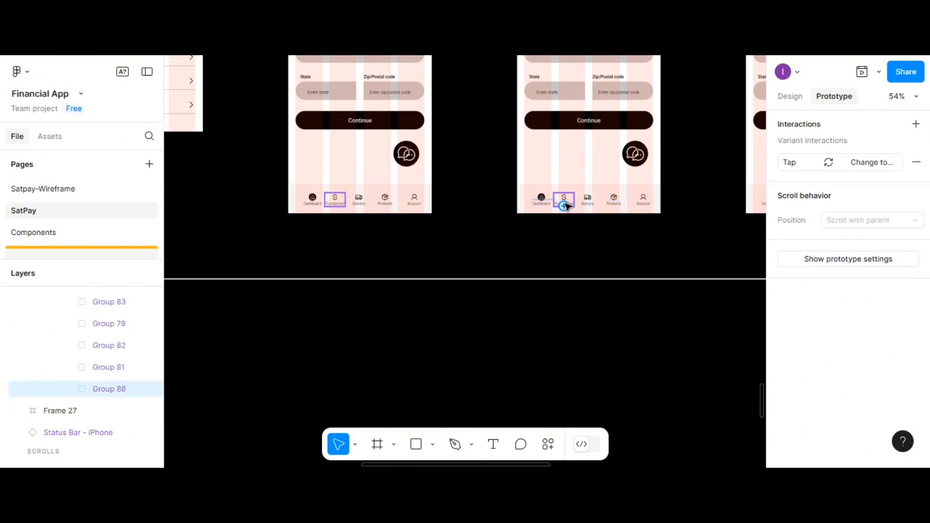
left_click_drag(565, 206, 417, 380)
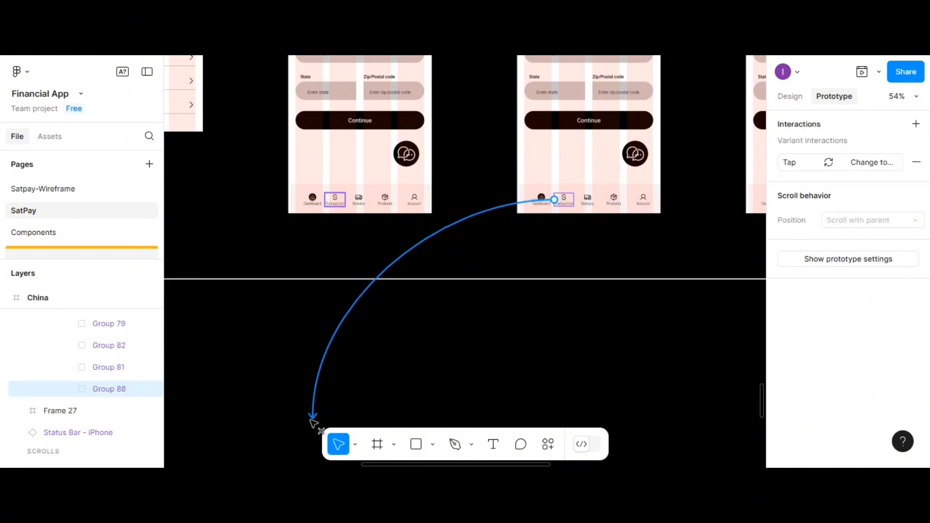
left_click_drag(313, 424, 243, 390)
Step: Link the Transaction item in Shipping-page1's bottom navigation to Transaction-page so that a tap navigates there instantly
scroll(423, 323, "up", 5)
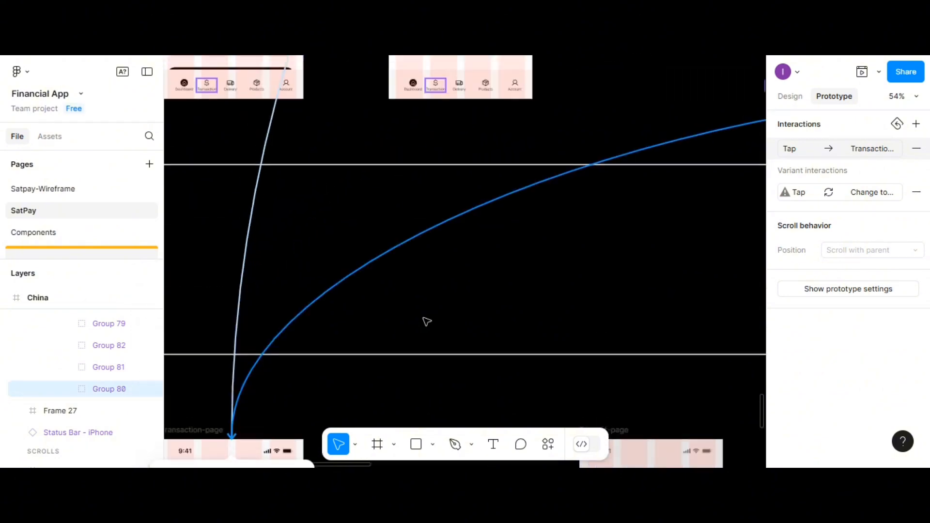
scroll(426, 322, "up", 5)
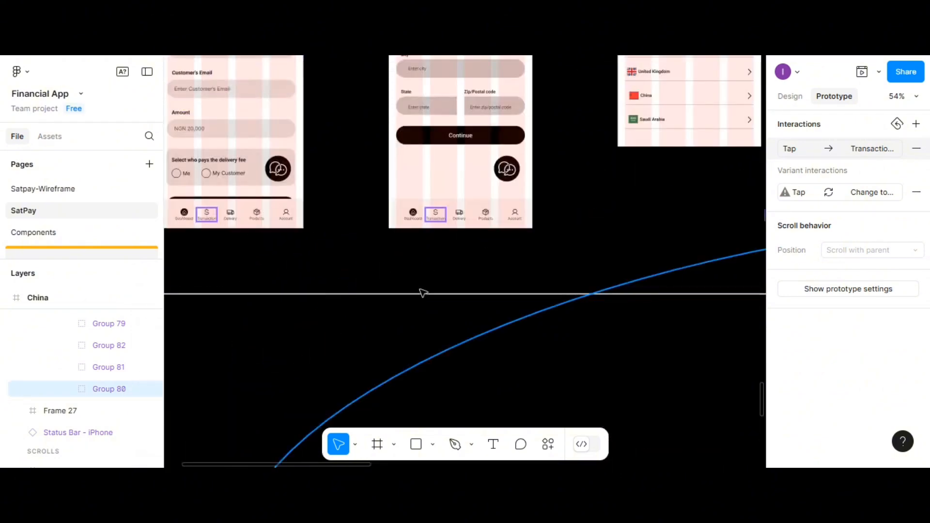
left_click(441, 215)
double_click(437, 216)
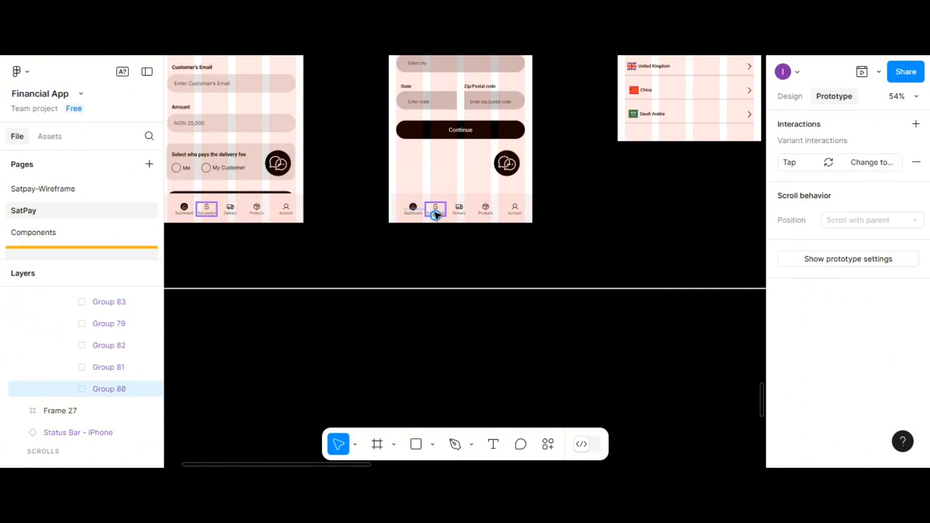
left_click_drag(436, 215, 286, 393)
left_click_drag(235, 375, 235, 376)
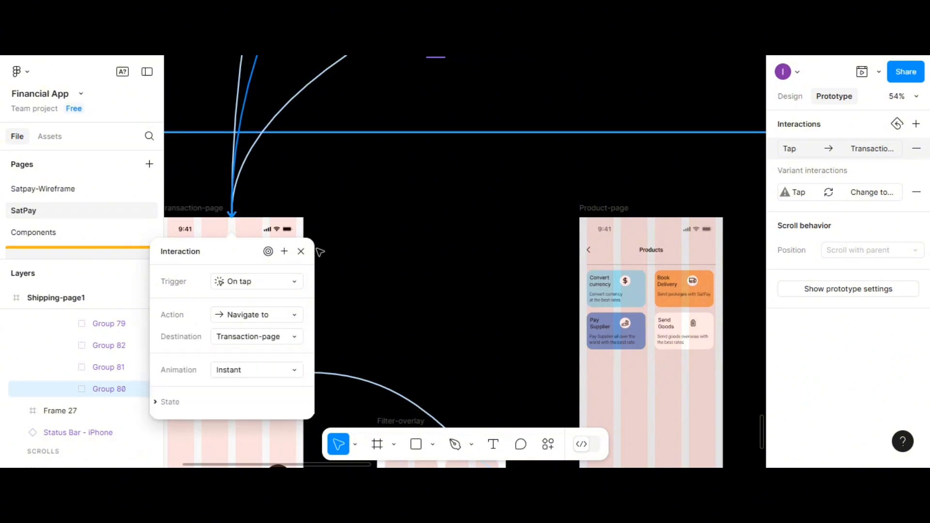
Step: Link the Transaction item in Delivery-page's bottom navigation to Transaction-page so that a tap navigates there instantly
scroll(320, 200, "up", 6)
scroll(319, 199, "left", 10)
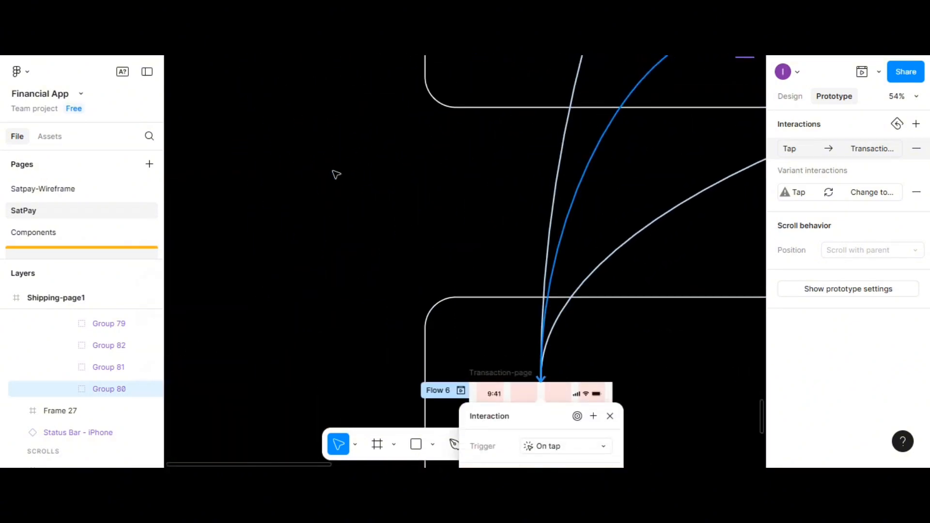
scroll(339, 177, "down", 7)
scroll(531, 293, "down", 3)
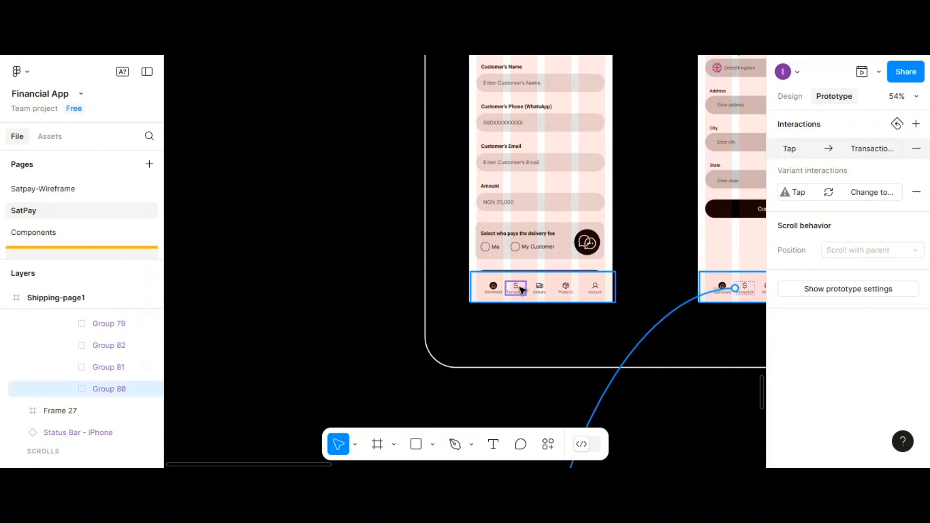
left_click(522, 290)
double_click(511, 293)
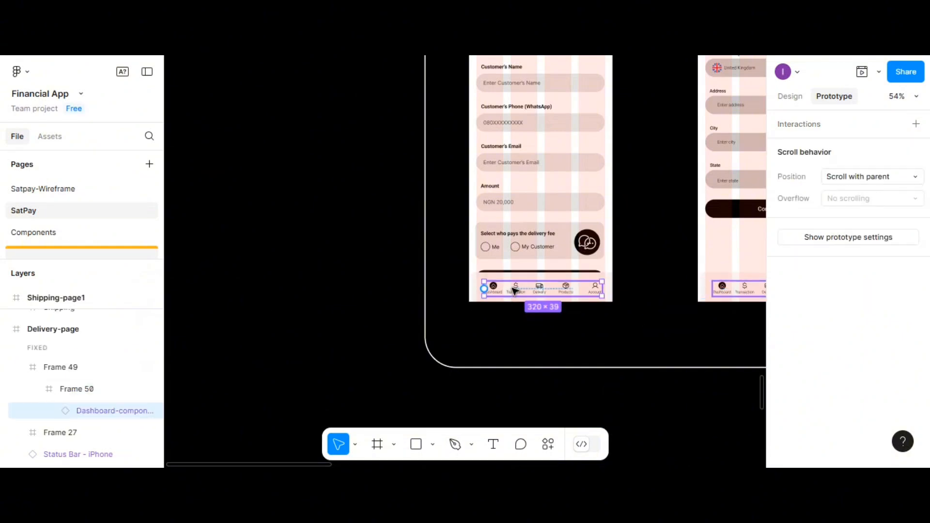
double_click(515, 290)
scroll(514, 290, "down", 5)
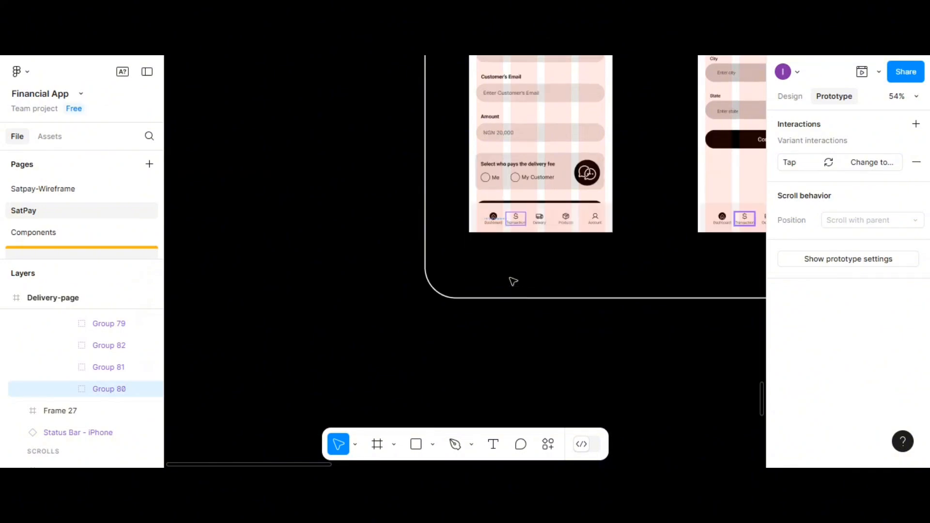
left_click_drag(516, 171, 469, 349)
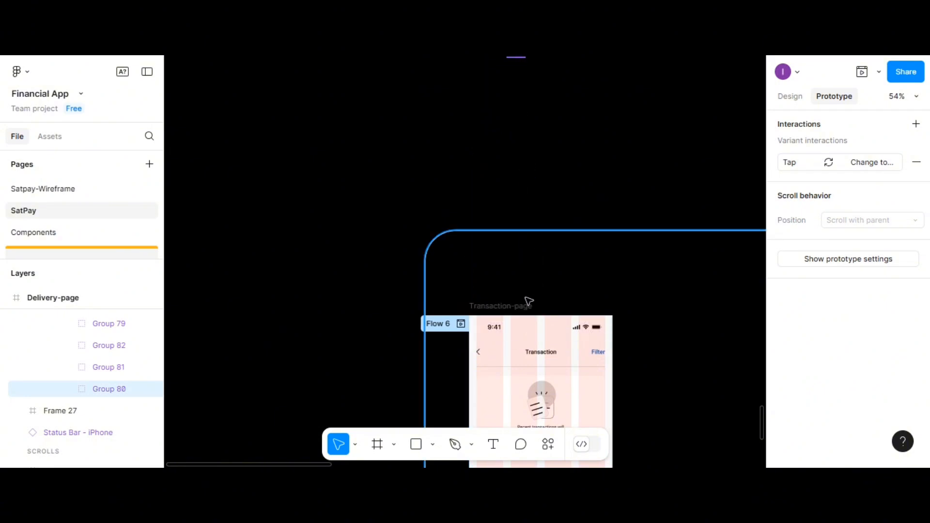
scroll(521, 273, "up", 5)
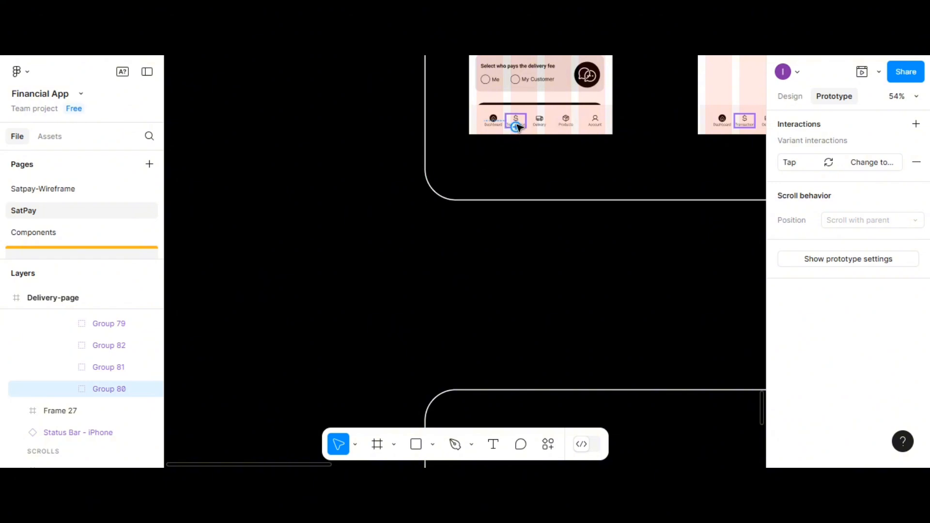
left_click_drag(516, 196, 535, 388)
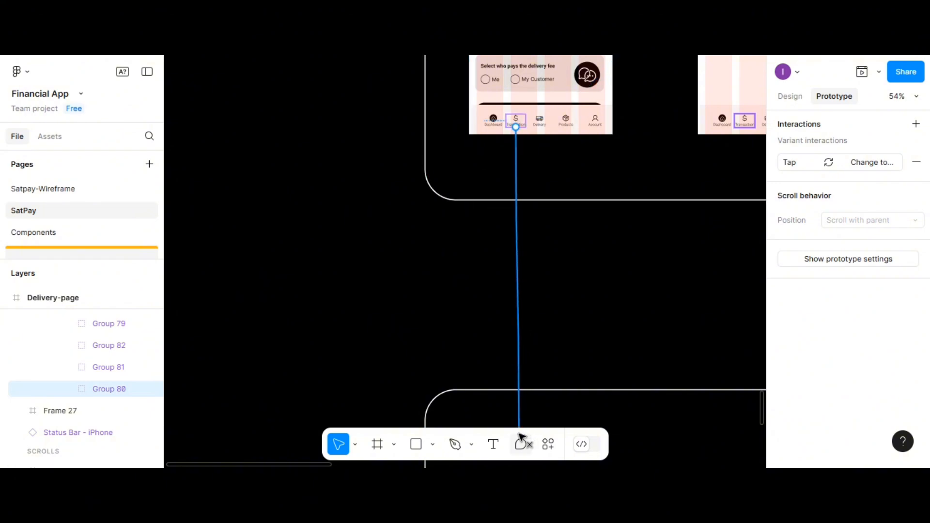
left_click_drag(519, 436, 510, 380)
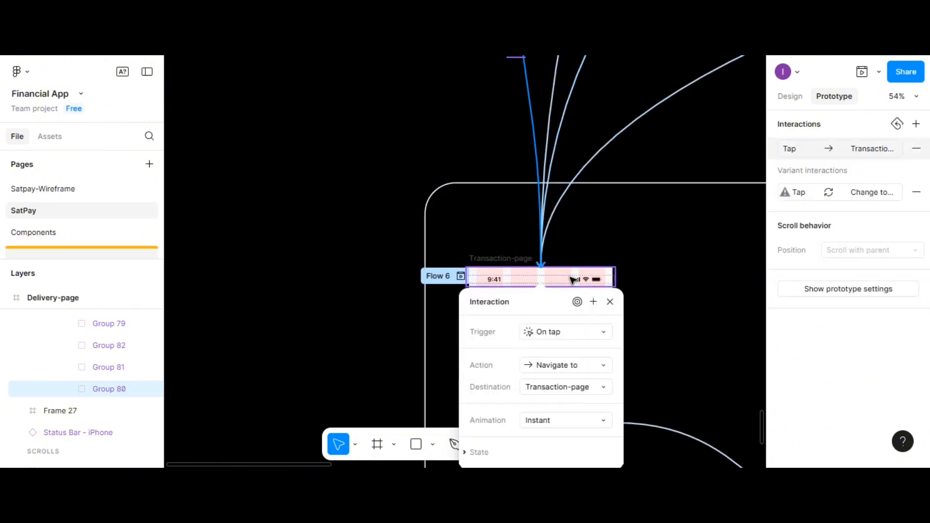
Step: Link the Dashboard item in Delivery-page's bottom navigation to the Dashboard frame as an instant on-tap navigation
scroll(573, 281, "up", 1)
scroll(573, 280, "right", 1)
scroll(537, 266, "right", 5)
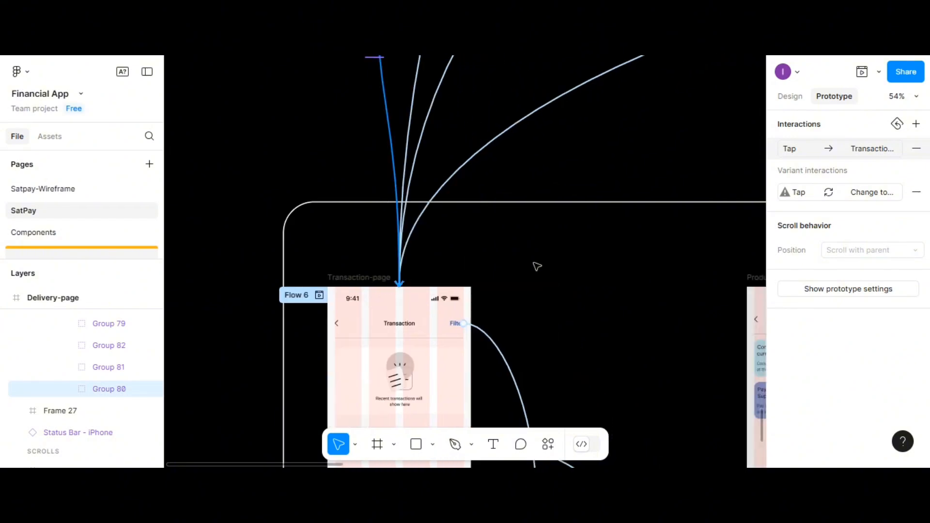
scroll(505, 216, "up", 10)
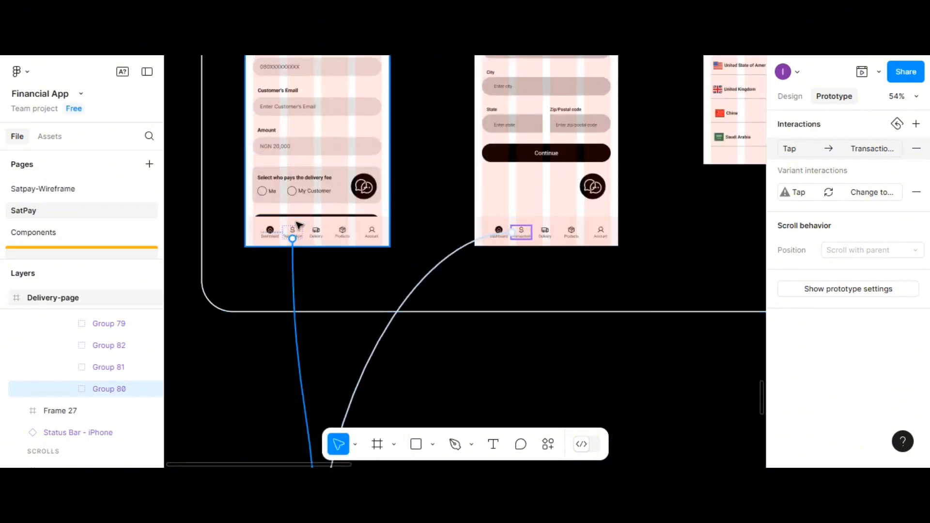
scroll(271, 279, "down", 3)
left_click(273, 254)
scroll(274, 256, "down", 2)
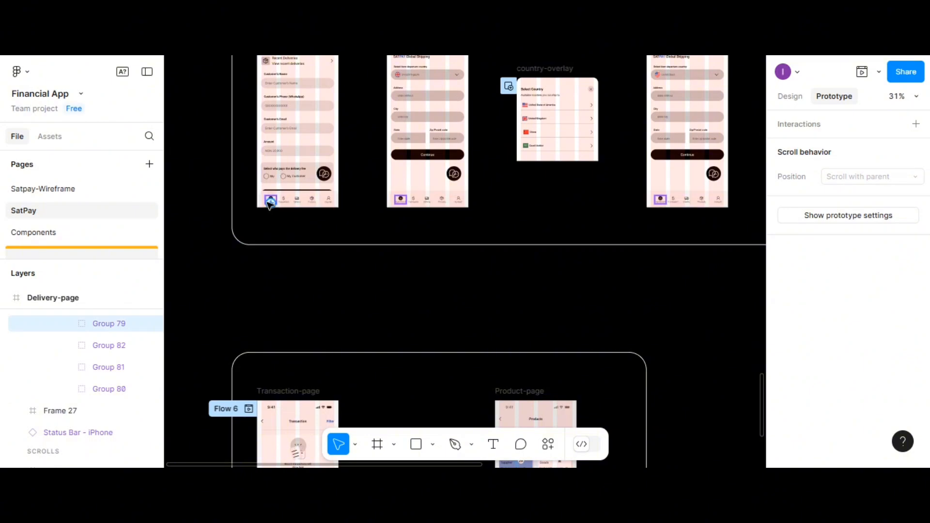
left_click_drag(269, 202, 685, 245)
scroll(301, 183, "up", 3)
scroll(303, 184, "up", 10)
scroll(326, 184, "up", 2)
left_click_drag(688, 202, 689, 200)
Step: Link the Dashboard item in Shipping-page1's bottom navigation to the Dashboard frame, navigating on tap with instant animation
scroll(590, 243, "down", 3)
scroll(525, 259, "down", 5)
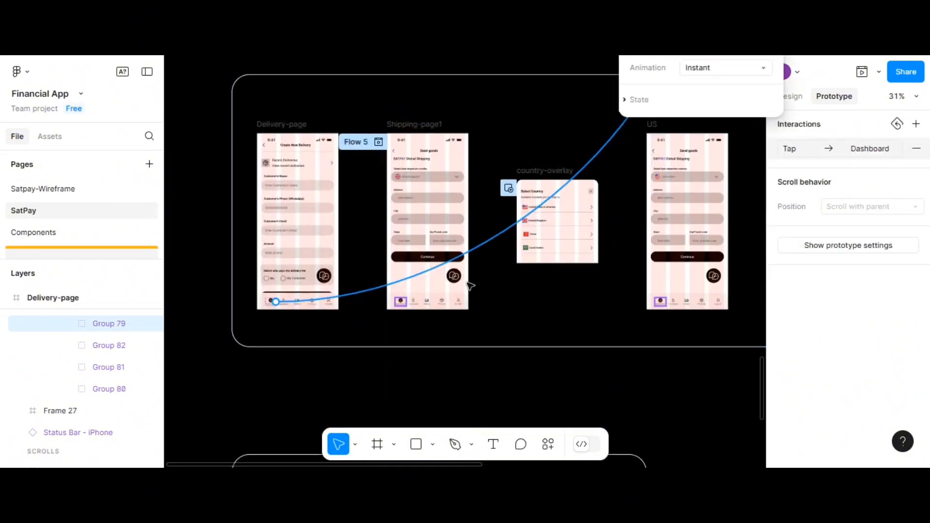
left_click(399, 288)
left_click(400, 289)
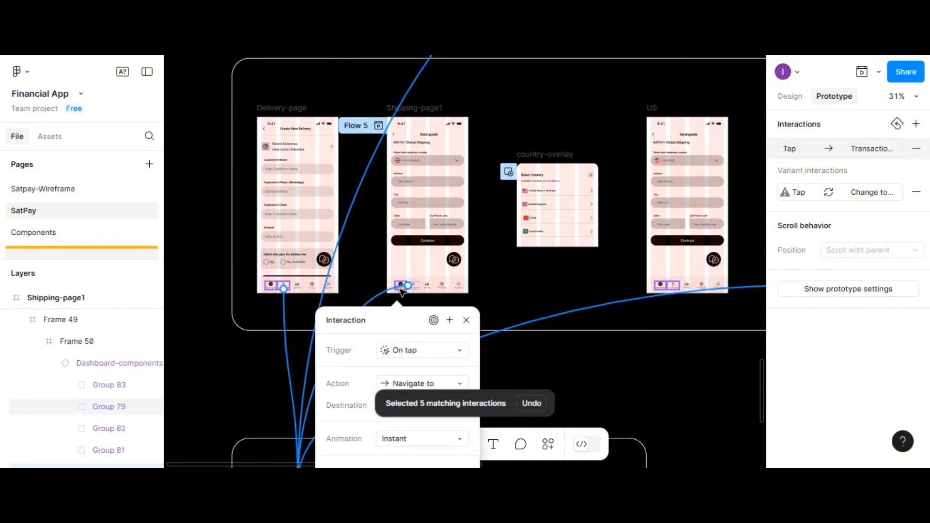
left_click(401, 287)
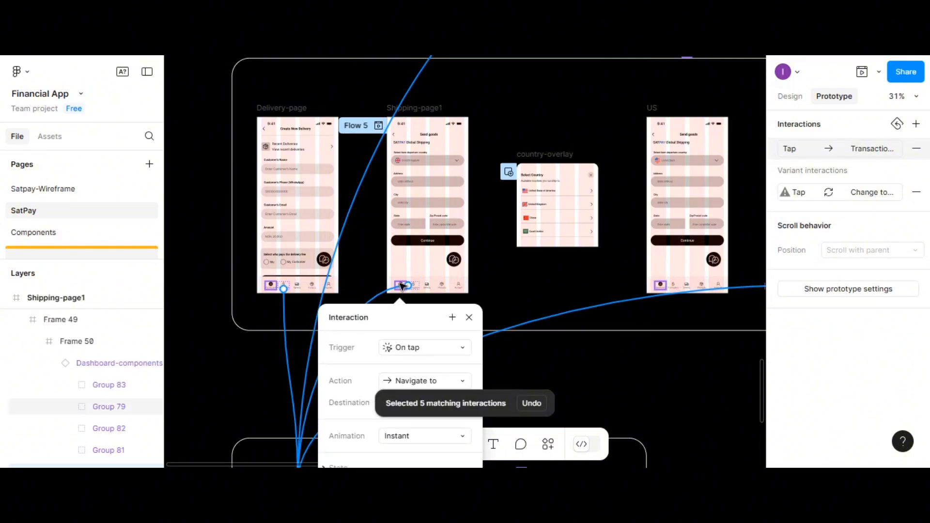
scroll(402, 286, "up", 5)
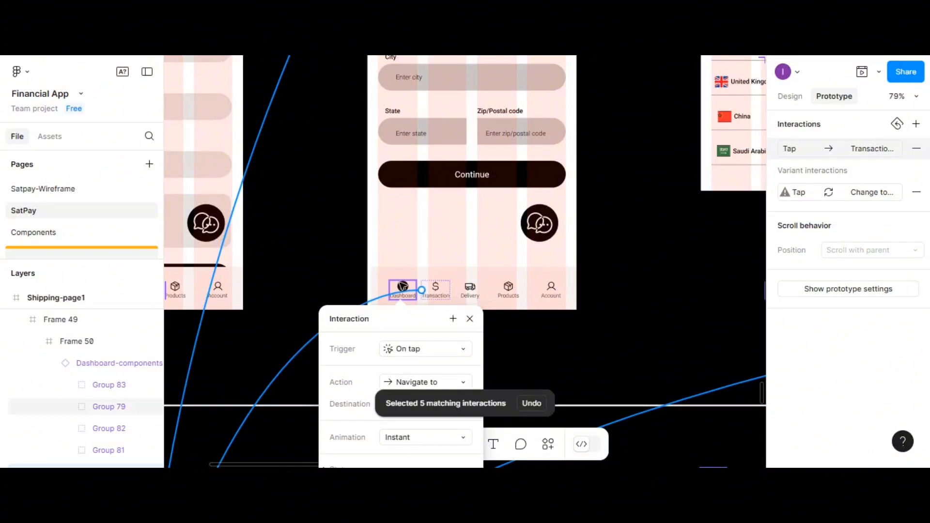
left_click(402, 286)
left_click_drag(402, 281, 680, 153)
scroll(588, 154, "up", 5)
scroll(646, 154, "up", 10)
scroll(679, 152, "down", 5)
scroll(679, 152, "up", 2)
scroll(680, 154, "up", 5)
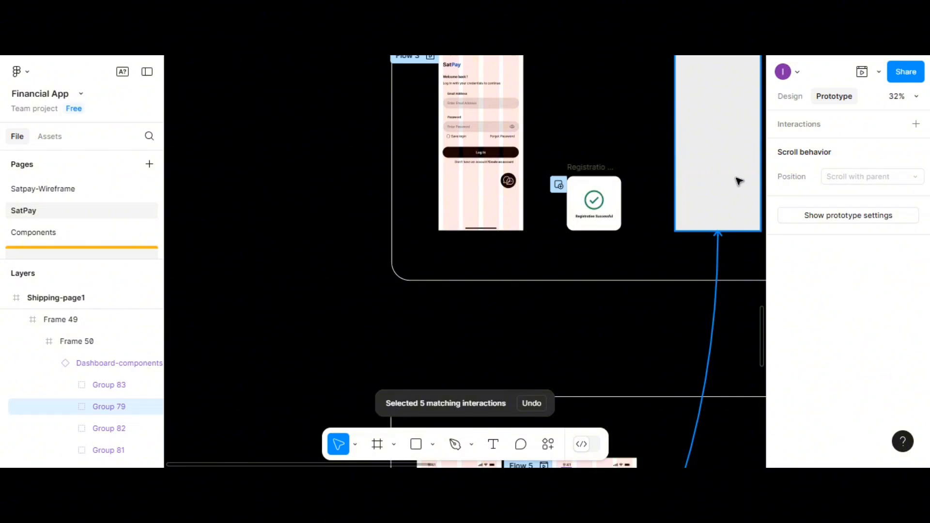
left_click_drag(735, 178, 562, 195)
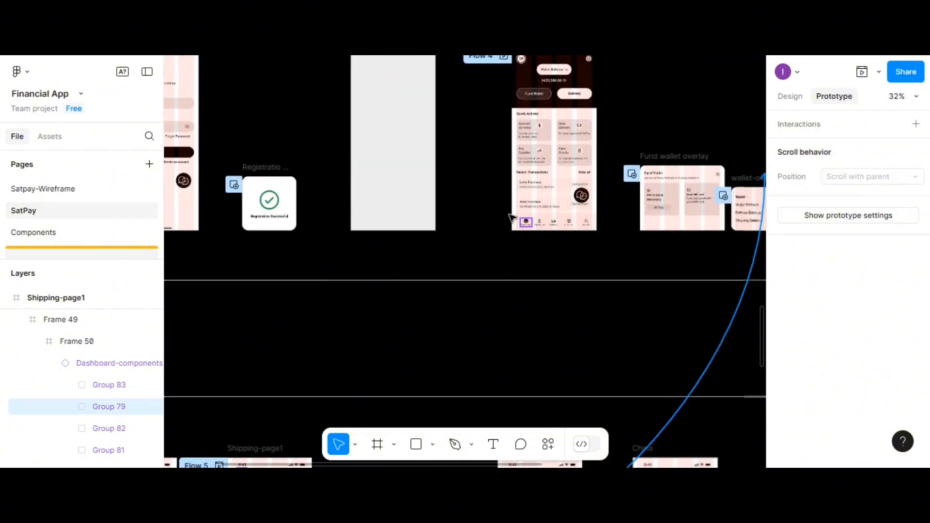
left_click_drag(512, 217, 543, 223)
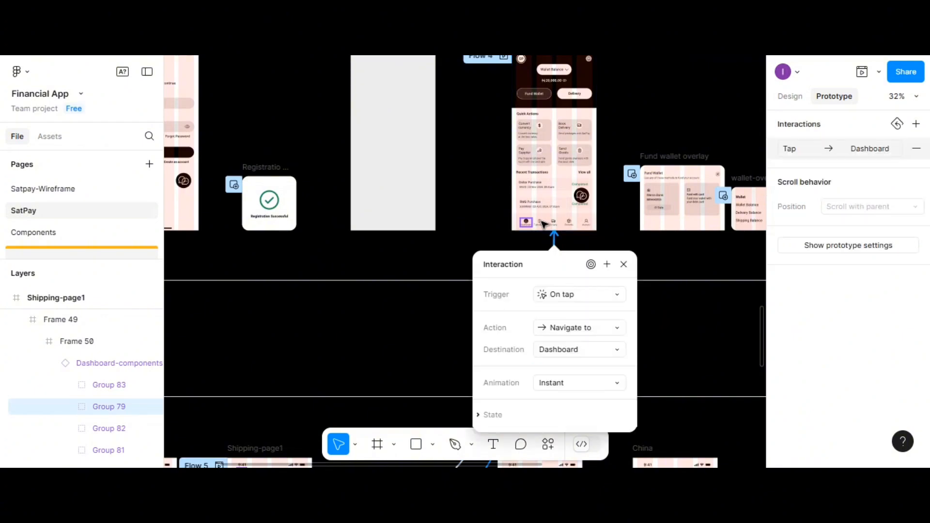
Step: Link the Dashboard item in the US screen's bottom navigation to the Dashboard frame, navigating on tap with instant animation
scroll(484, 257, "down", 4)
scroll(479, 271, "down", 1)
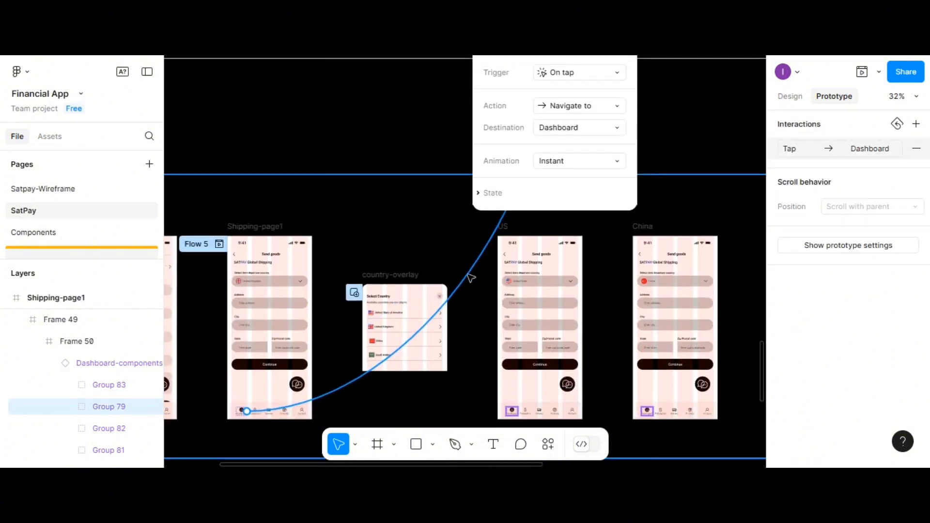
scroll(492, 405, "down", 1)
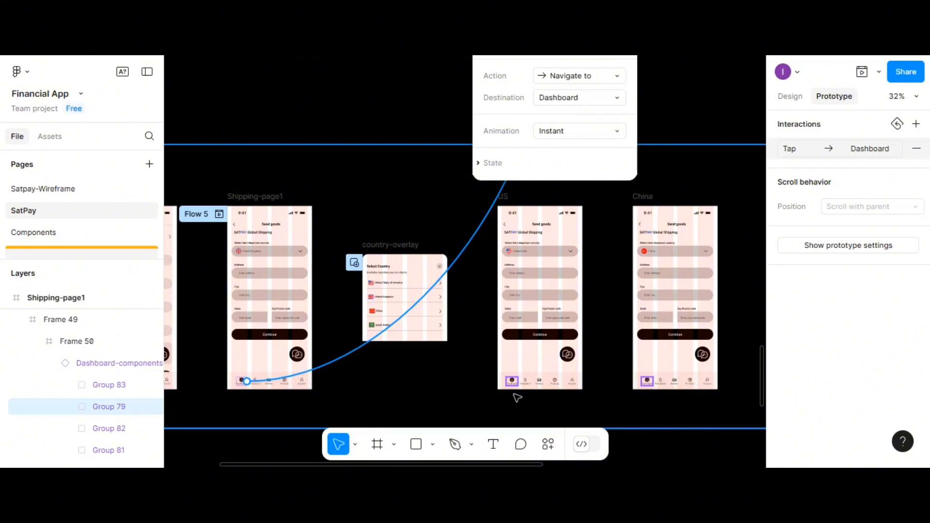
left_click(512, 383)
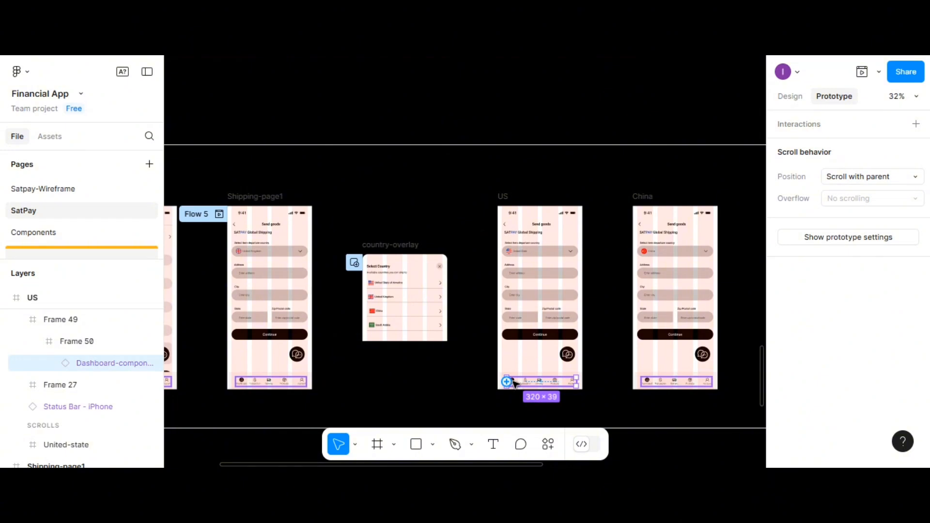
scroll(514, 384, "up", 3)
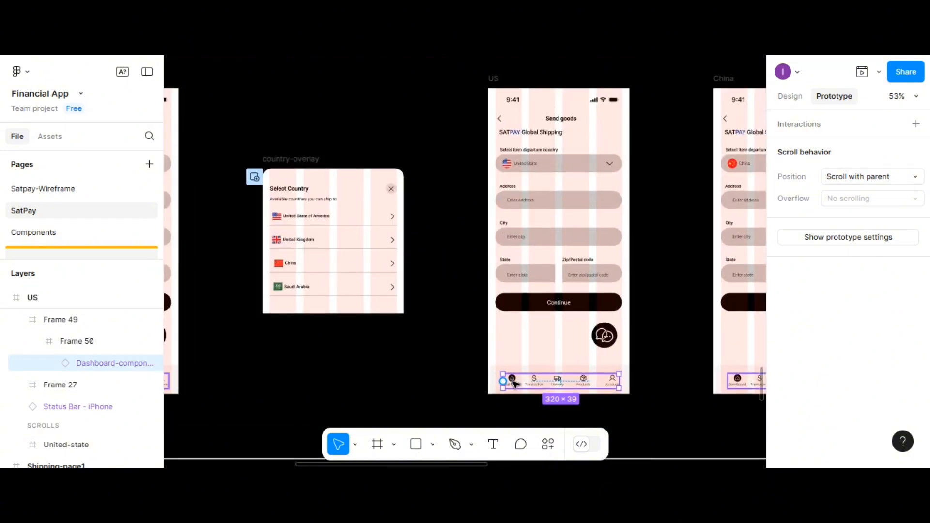
double_click(514, 383)
left_click_drag(573, 240, 614, 140)
scroll(594, 214, "up", 3)
scroll(641, 174, "up", 5)
Step: Link the Dashboard item in the China screen's bottom navigation to the Dashboard frame, navigating on tap with instant animation
scroll(646, 167, "down", 6)
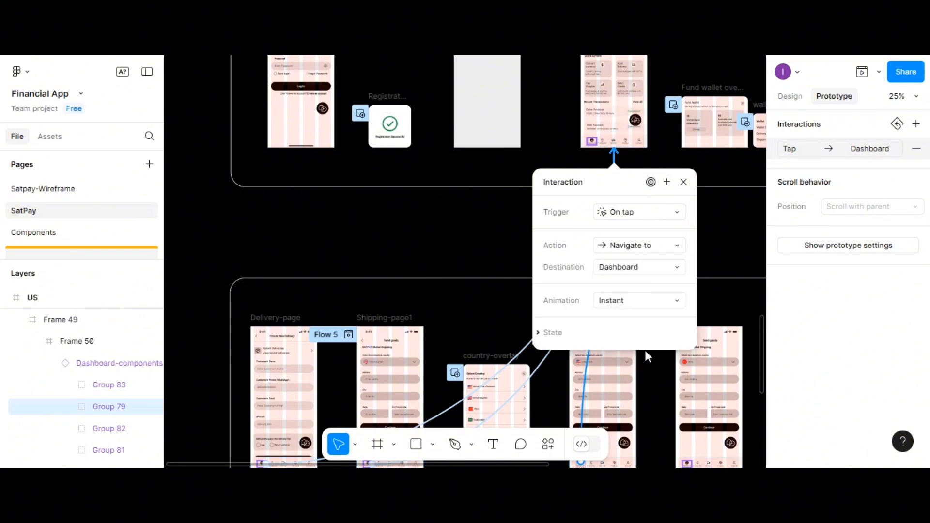
scroll(656, 368, "down", 2)
scroll(703, 407, "down", 1)
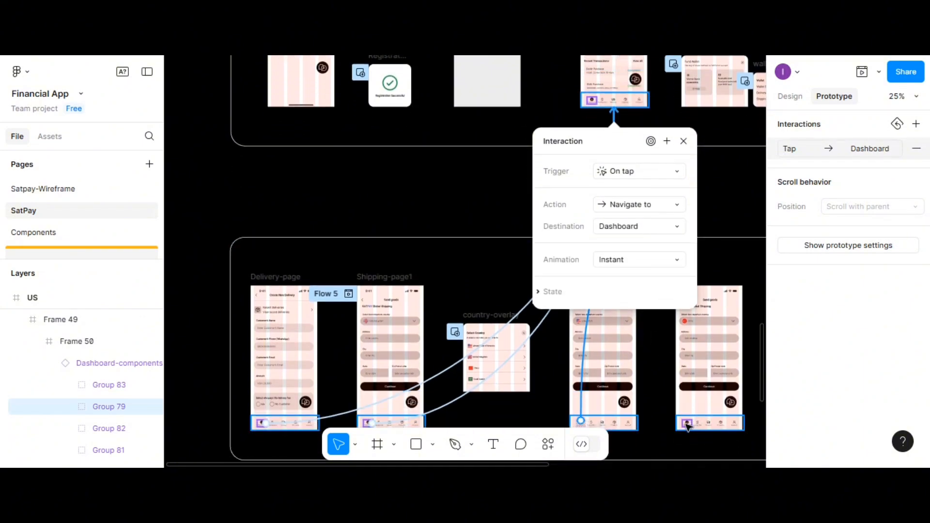
left_click(688, 426)
scroll(689, 424, "up", 5)
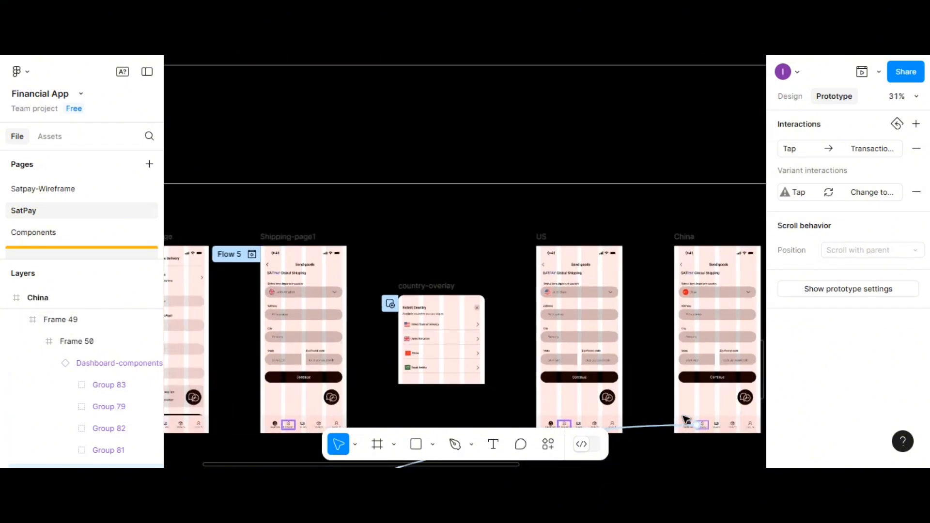
left_click(694, 431)
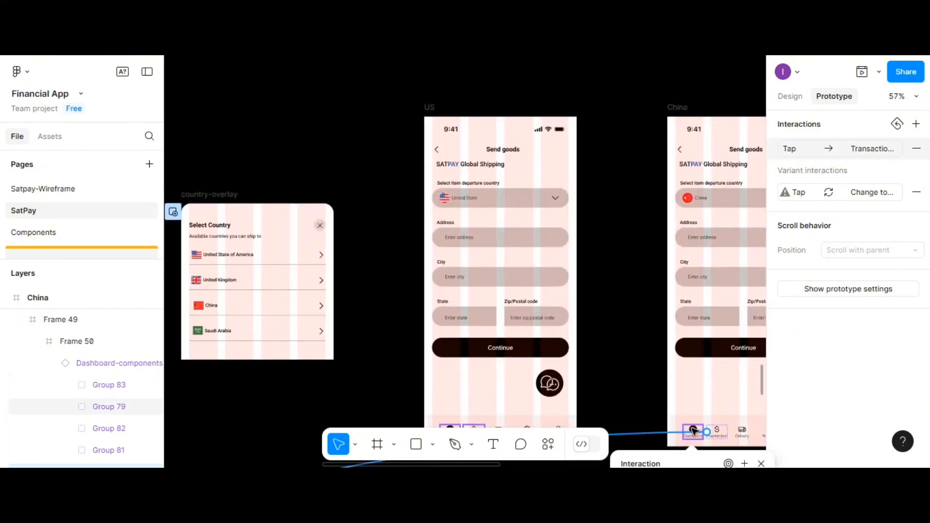
left_click(694, 429)
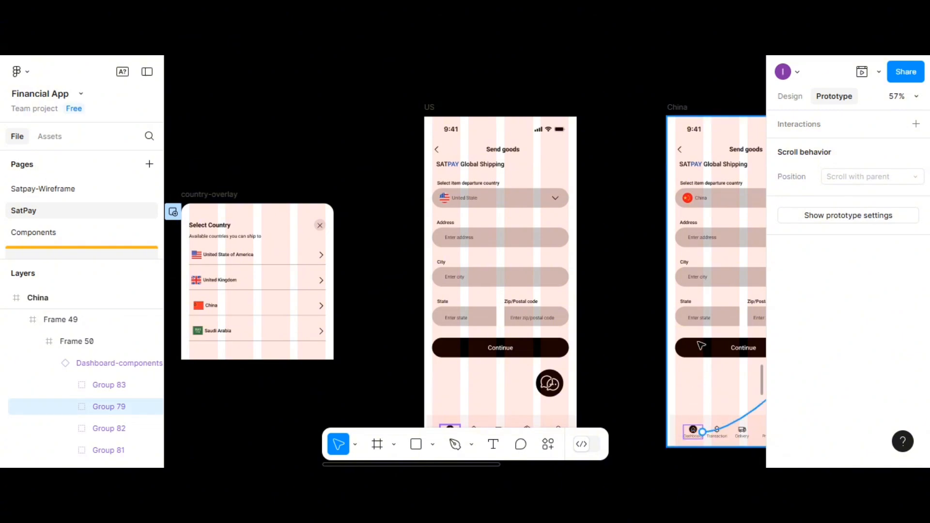
left_click_drag(698, 342, 543, 197)
scroll(719, 189, "up", 3)
scroll(719, 192, "up", 8)
scroll(676, 186, "down", 10)
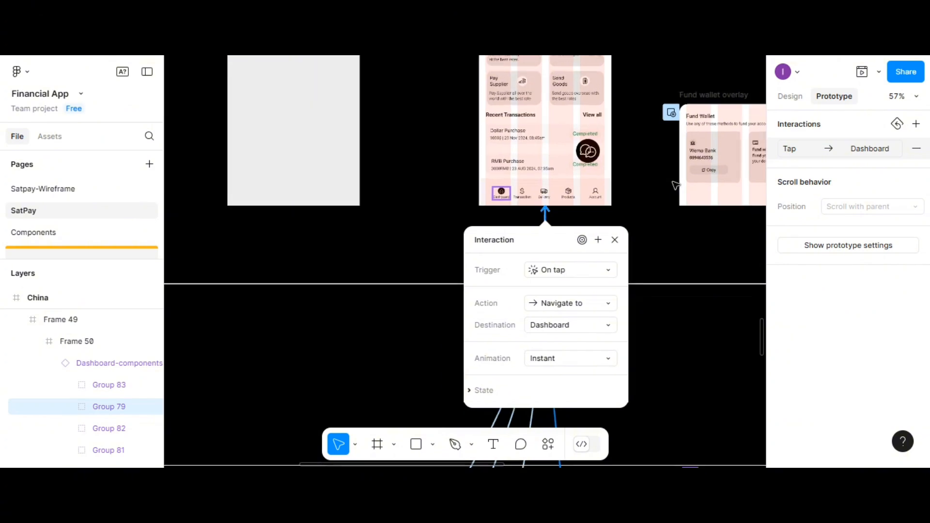
scroll(676, 186, "down", 2)
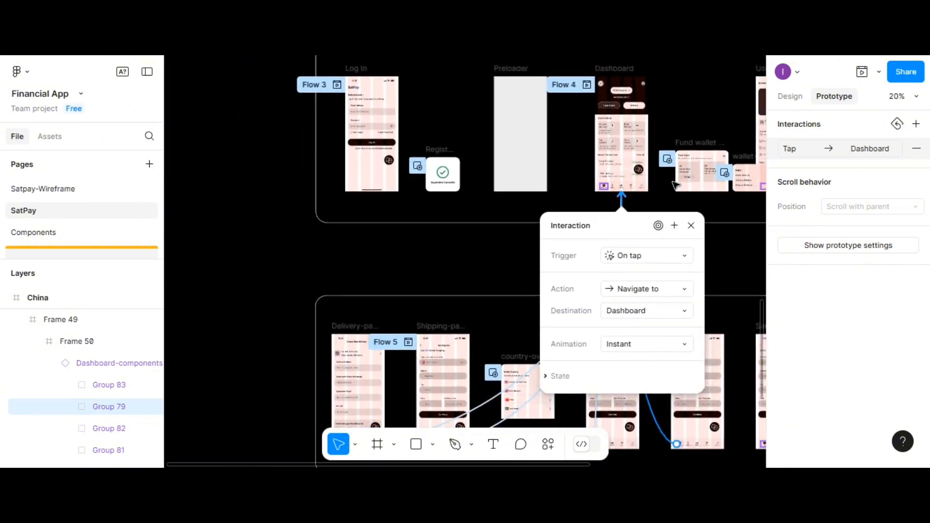
key("Escape")
Step: Link the Dashboard item in Shipping page 2's bottom navigation to the Dashboard frame as an instant on-tap navigation
scroll(709, 217, "right", 5)
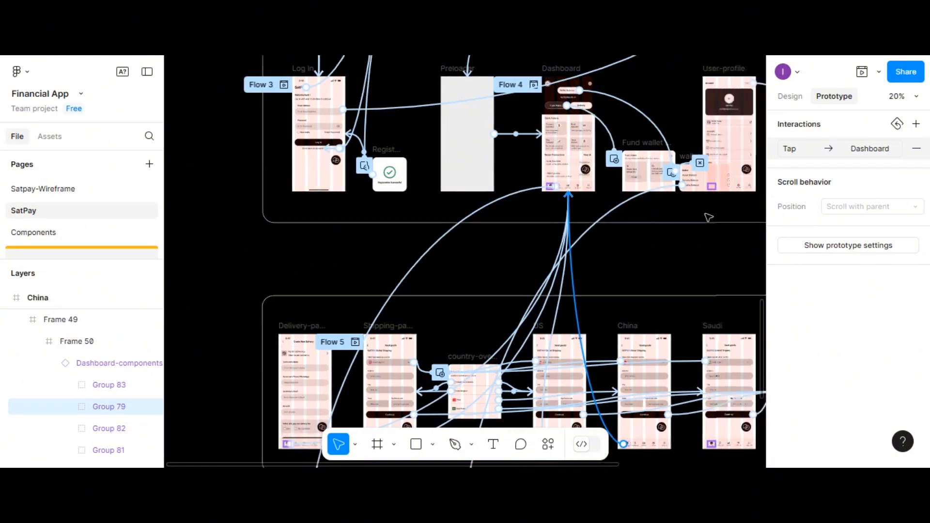
scroll(706, 221, "right", 2)
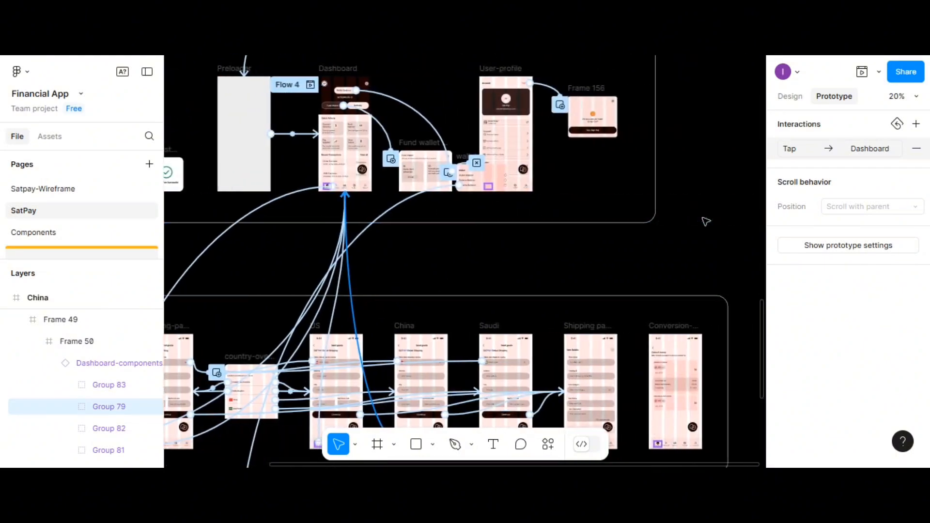
scroll(596, 361, "down", 1)
scroll(581, 387, "up", 2)
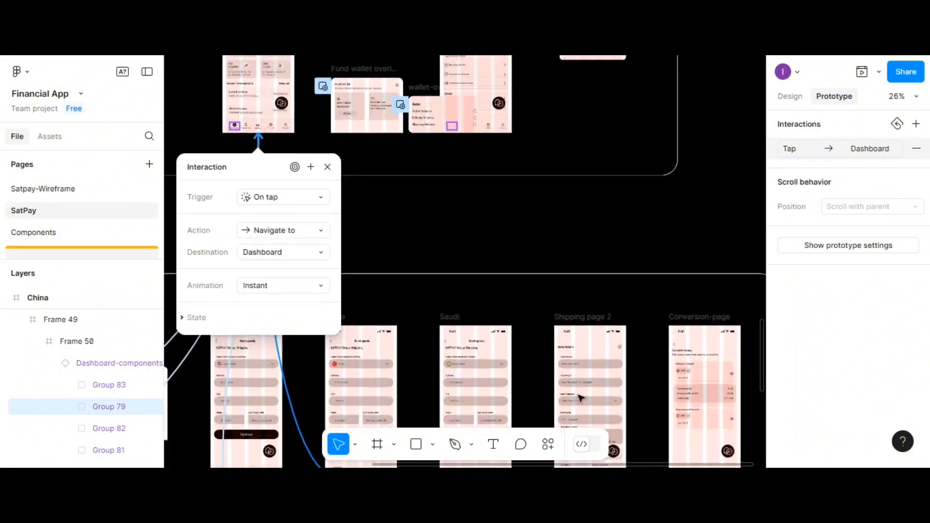
left_click(585, 420)
scroll(577, 412, "down", 3)
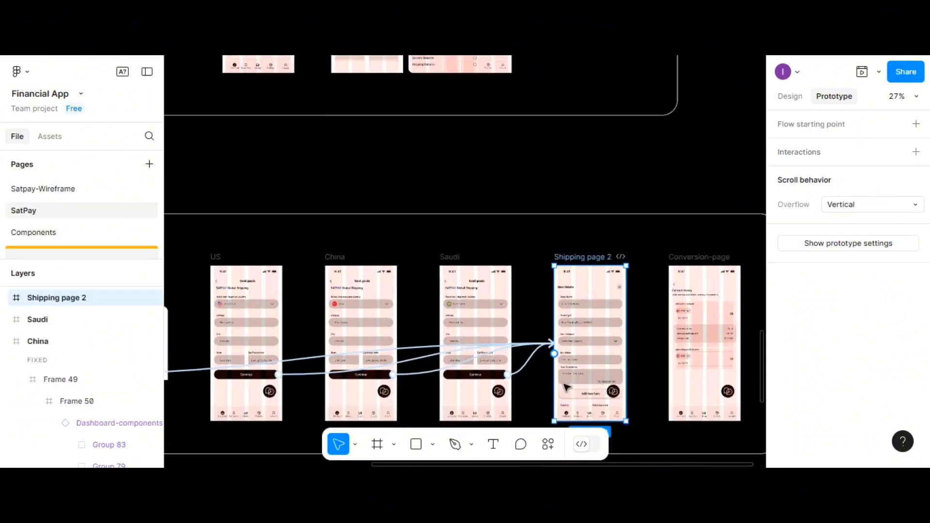
double_click(566, 404)
double_click(567, 404)
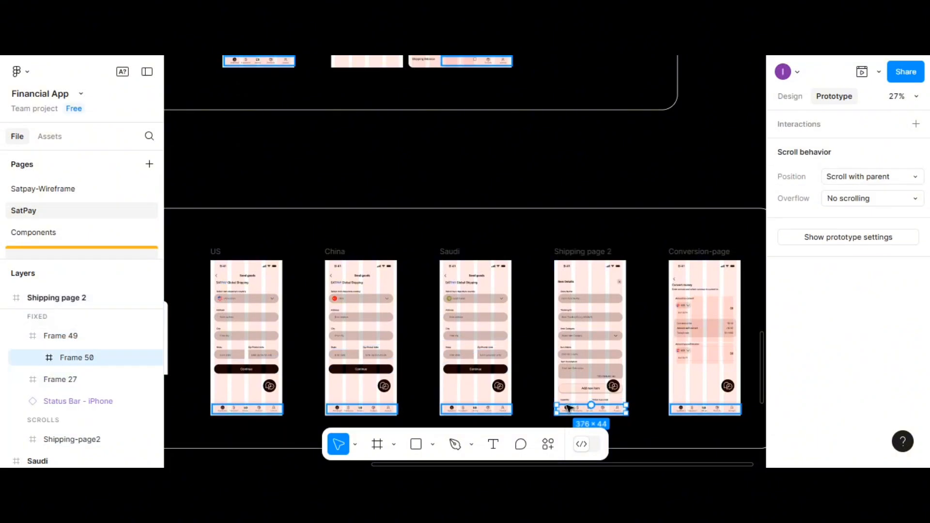
double_click(566, 405)
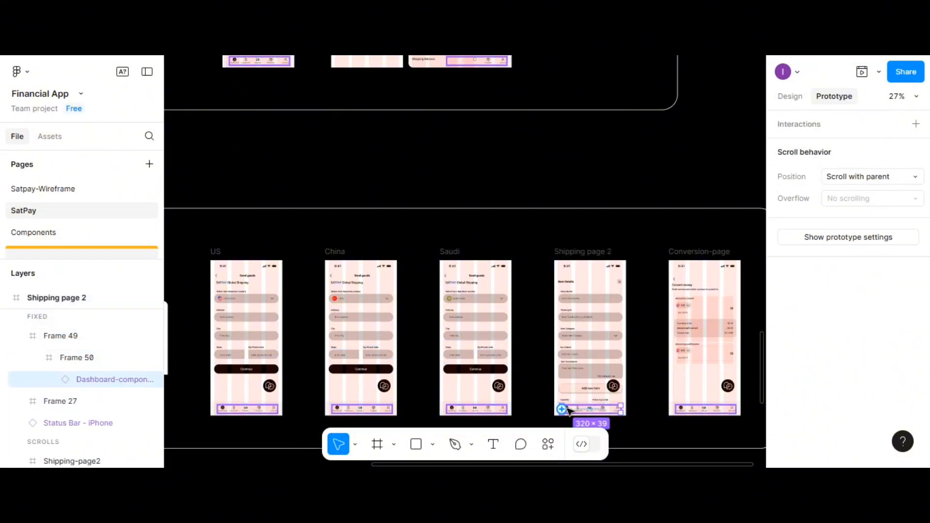
scroll(570, 410, "up", 5)
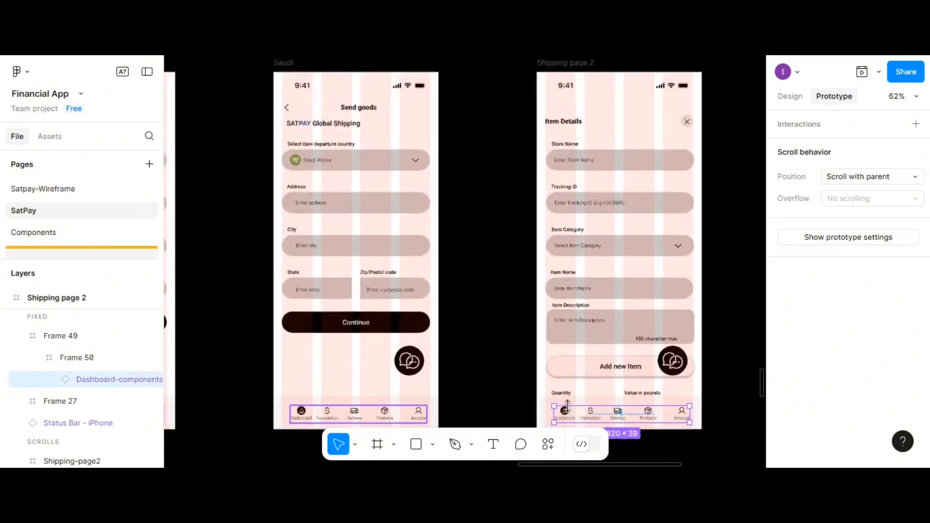
double_click(565, 410)
left_click_drag(565, 406, 312, 254)
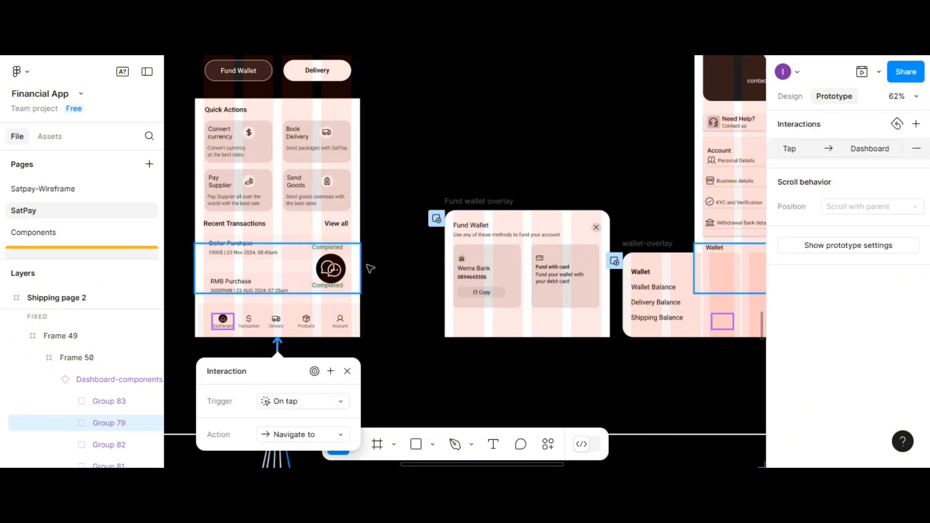
Step: Link the Dashboard item in the Saudi screen's bottom navigation to the Dashboard frame, navigating on tap with instant animation
scroll(532, 319, "down", 1)
scroll(581, 297, "down", 5)
scroll(581, 297, "down", 5, "ctrl")
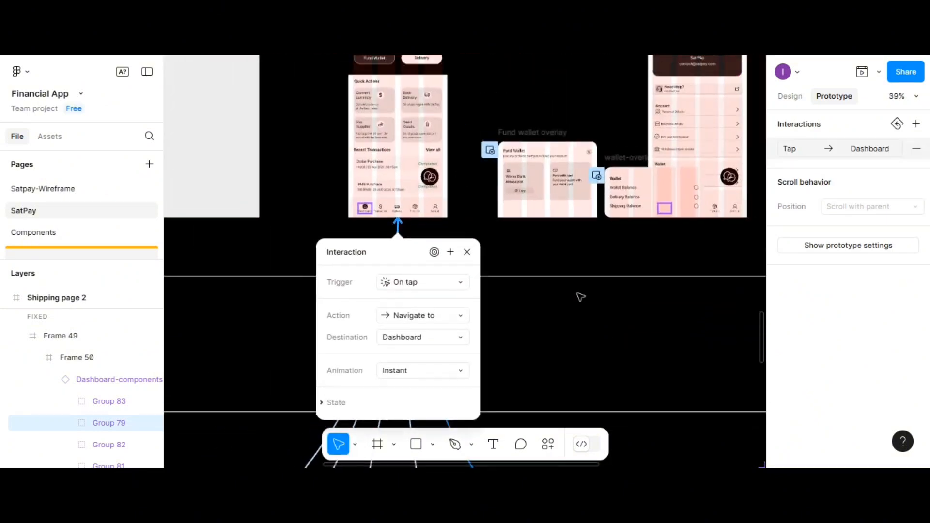
scroll(580, 297, "down", 5)
scroll(580, 297, "down", 5)
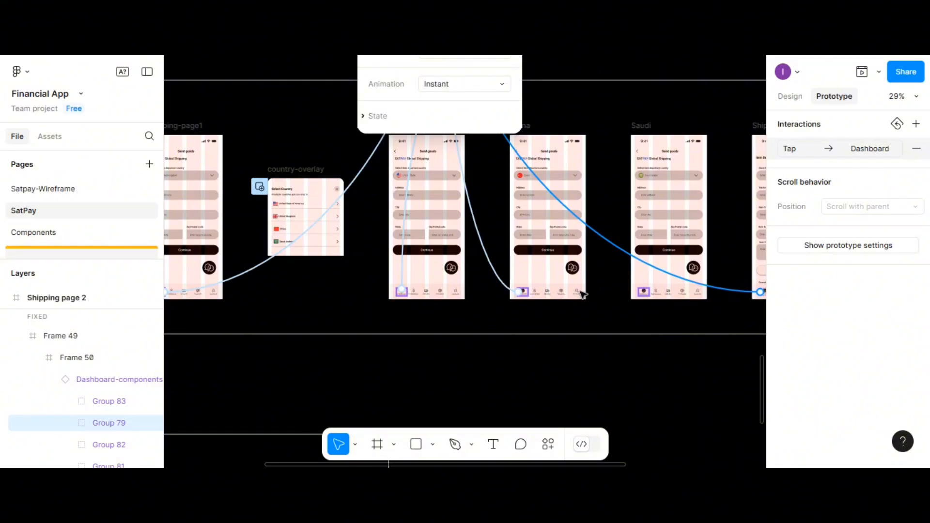
left_click(647, 295)
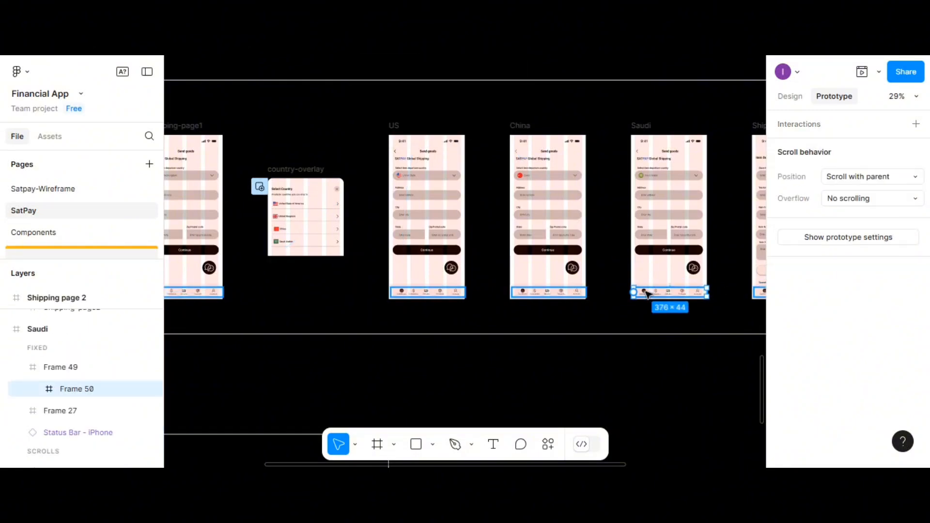
left_click(647, 294)
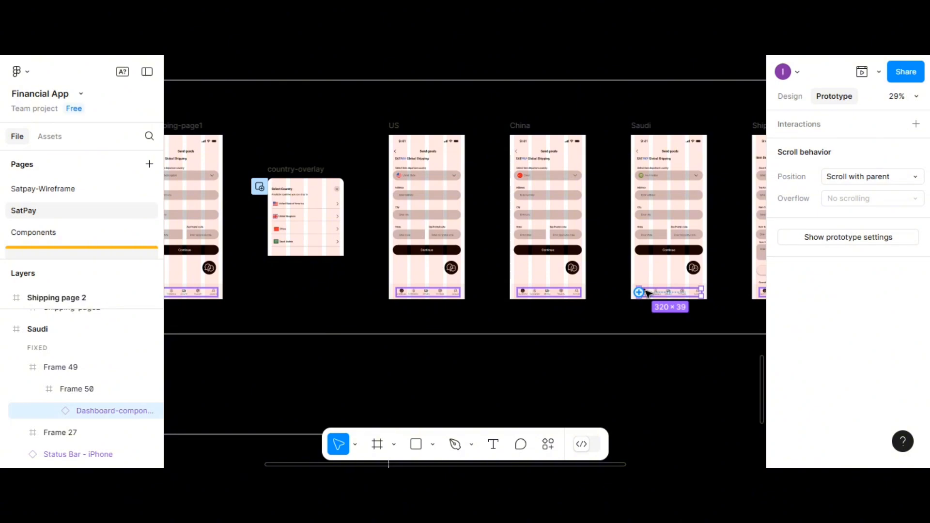
scroll(647, 293, "up", 5, "ctrl")
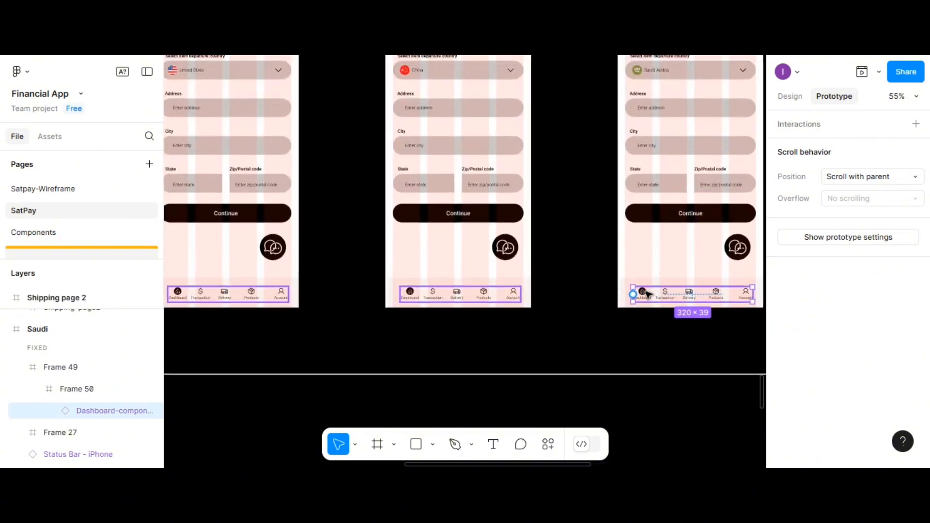
left_click(648, 294)
left_click_drag(642, 289, 571, 171)
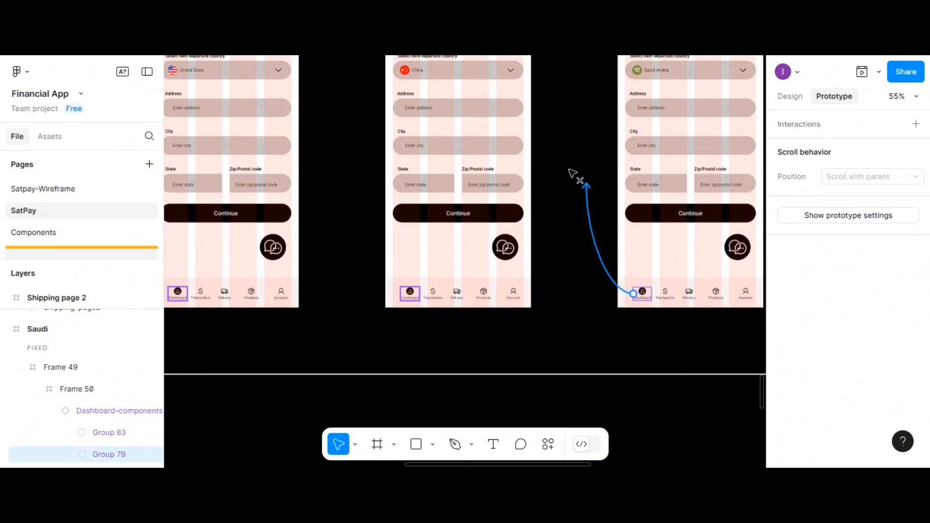
scroll(531, 138, "up", 9)
left_click_drag(536, 130, 250, 100)
scroll(446, 205, "up", 5)
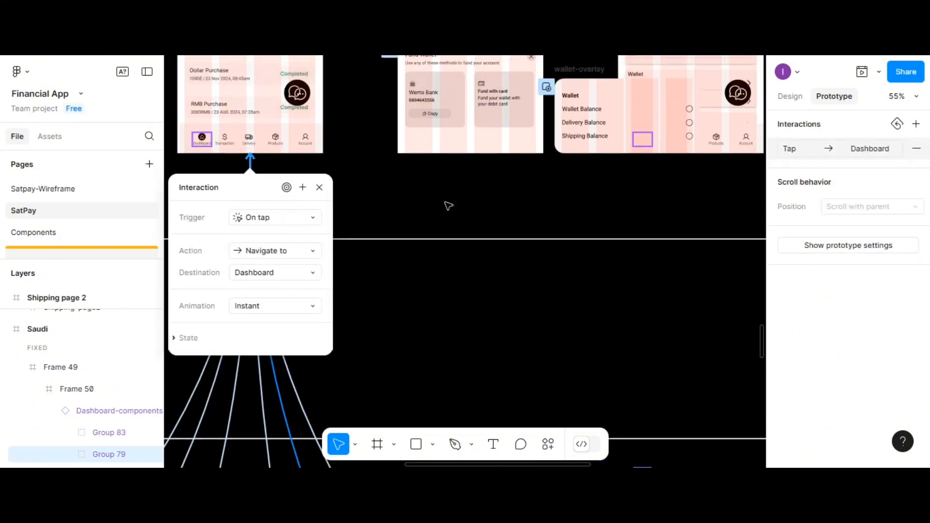
Step: Link the Dashboard item in Conversion-page's bottom navigation to the Dashboard frame so that a tap navigates there instantly
scroll(447, 205, "down", 10)
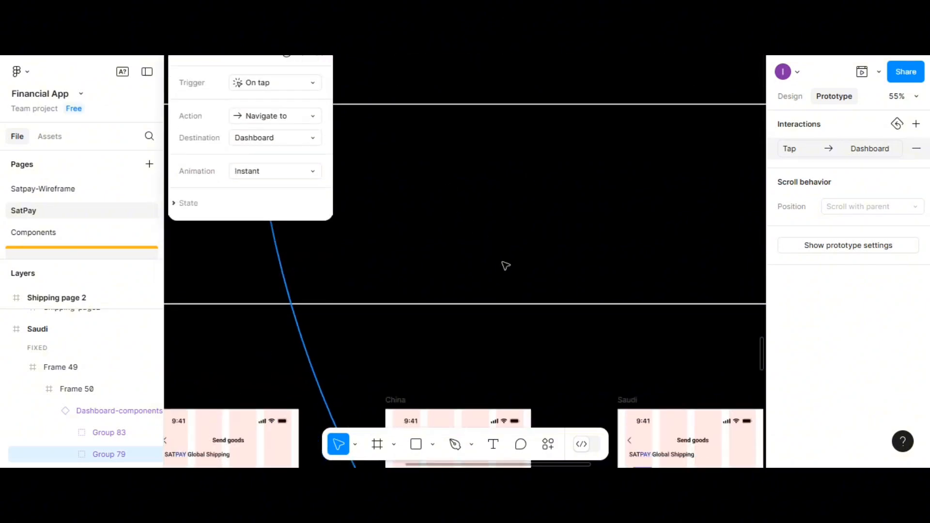
scroll(523, 289, "down", 6)
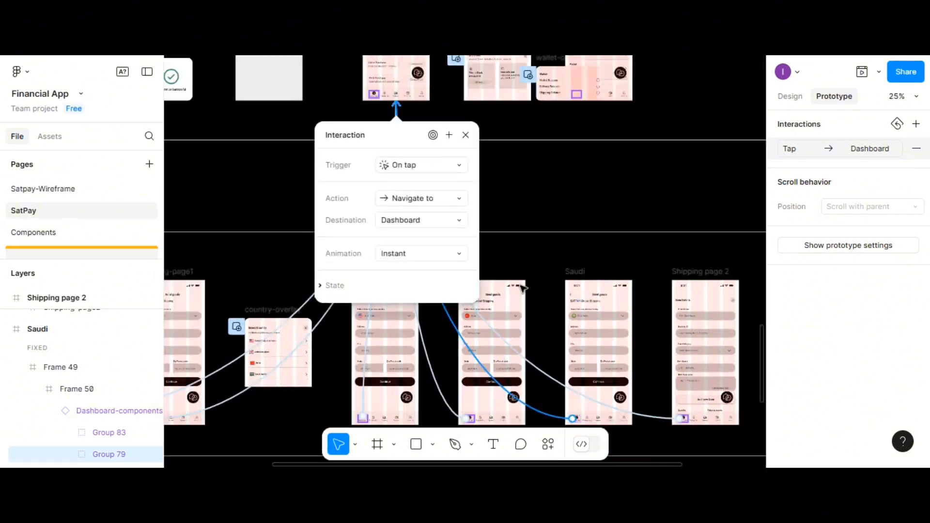
scroll(522, 288, "down", 1)
scroll(524, 288, "right", 1)
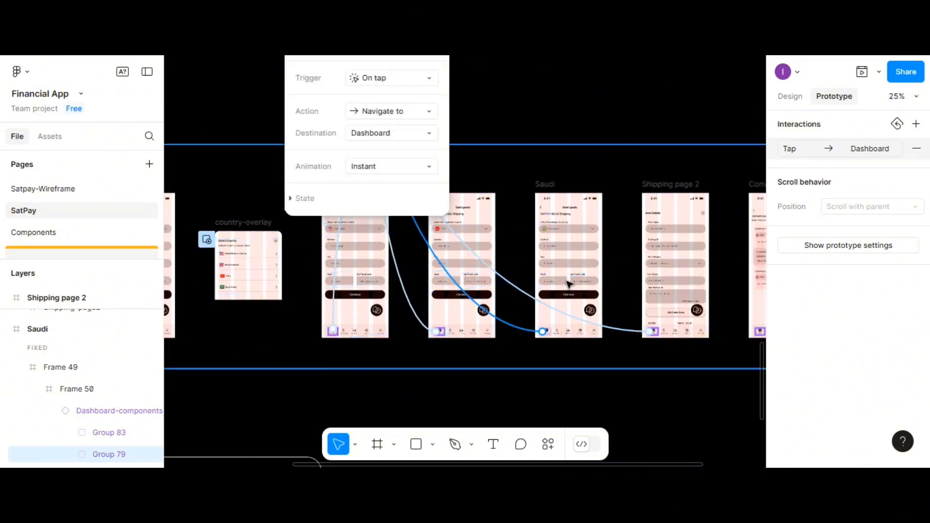
scroll(594, 287, "down", 1)
scroll(595, 286, "right", 3)
scroll(595, 287, "right", 1)
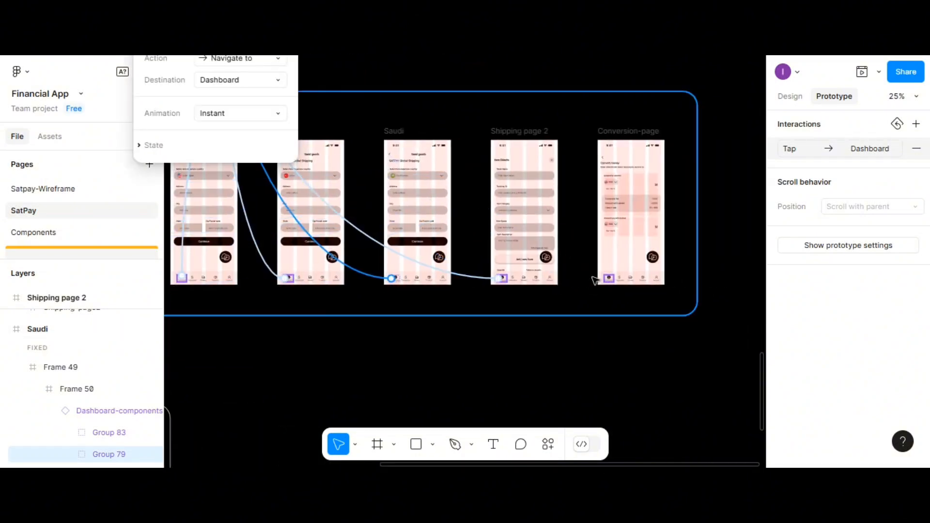
left_click(610, 280)
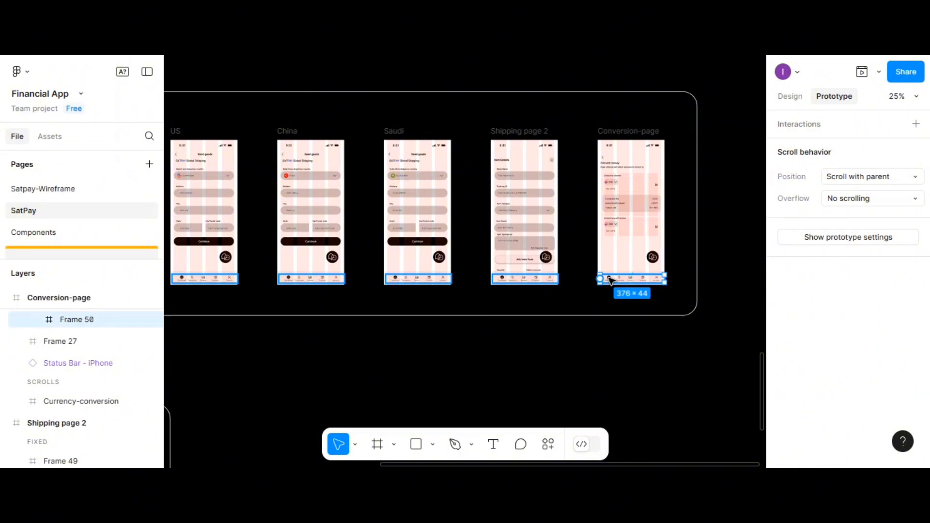
left_click(610, 280)
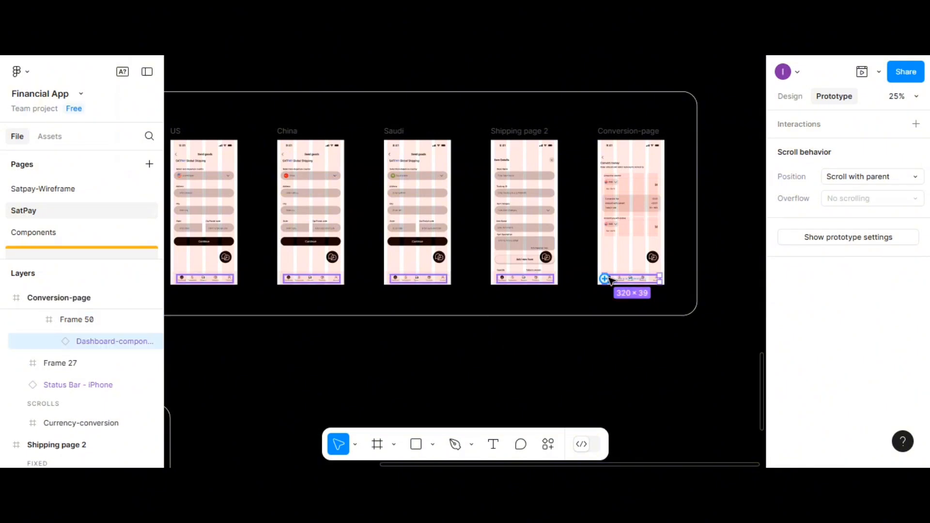
scroll(610, 280, "up", 3)
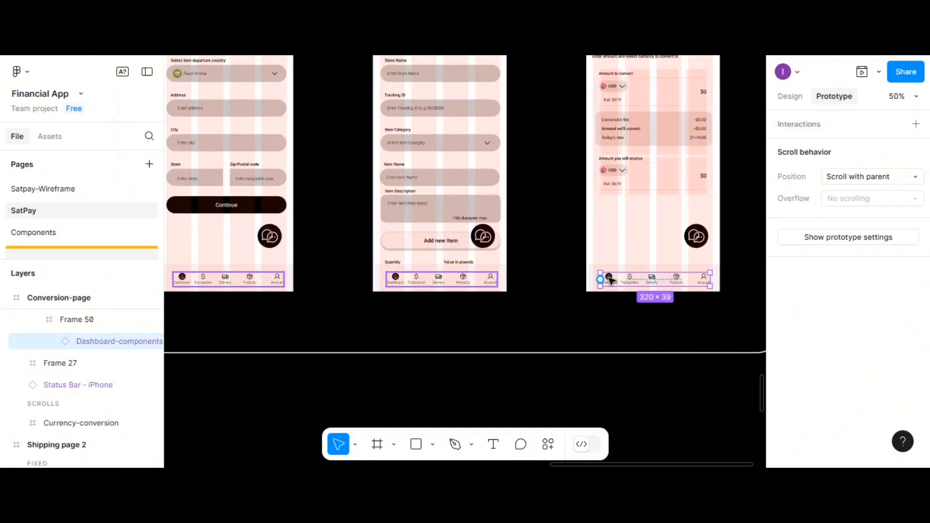
left_click(609, 280)
left_click_drag(609, 275, 284, 121)
scroll(436, 142, "up", 5)
scroll(406, 123, "up", 8)
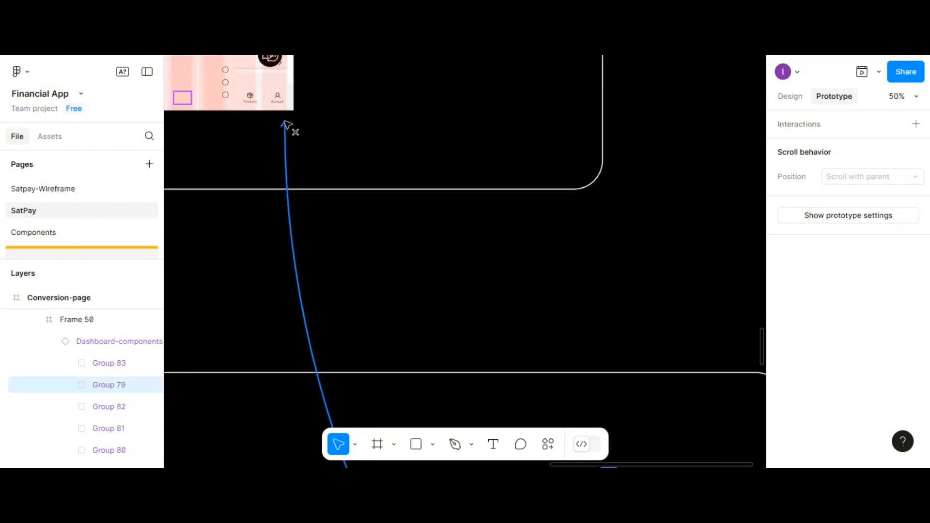
scroll(285, 123, "down", 6)
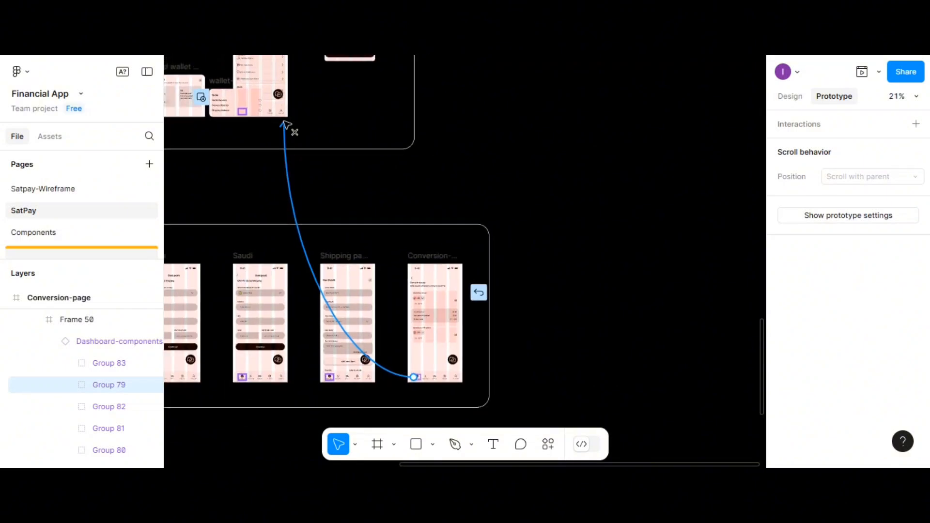
scroll(285, 121, "up", 1)
scroll(285, 122, "left", 4)
left_click_drag(285, 122, 194, 127)
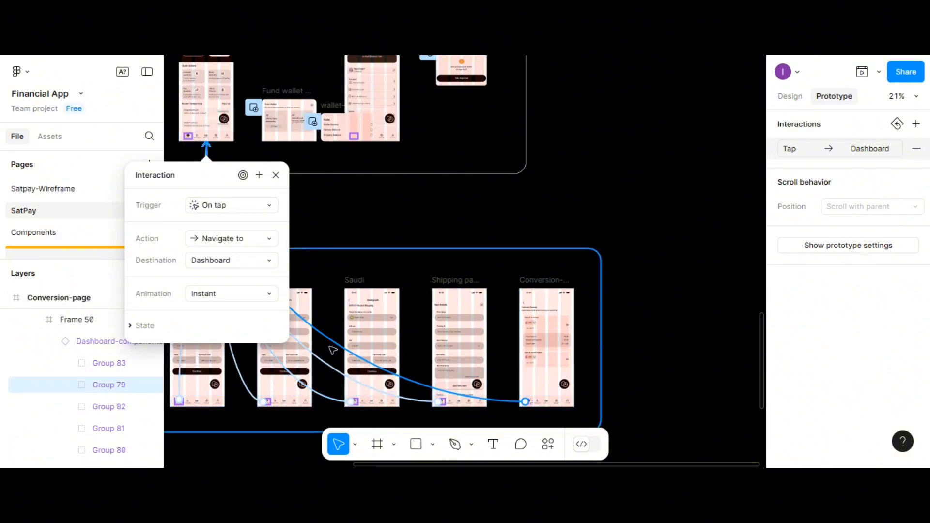
scroll(339, 331, "up", 3)
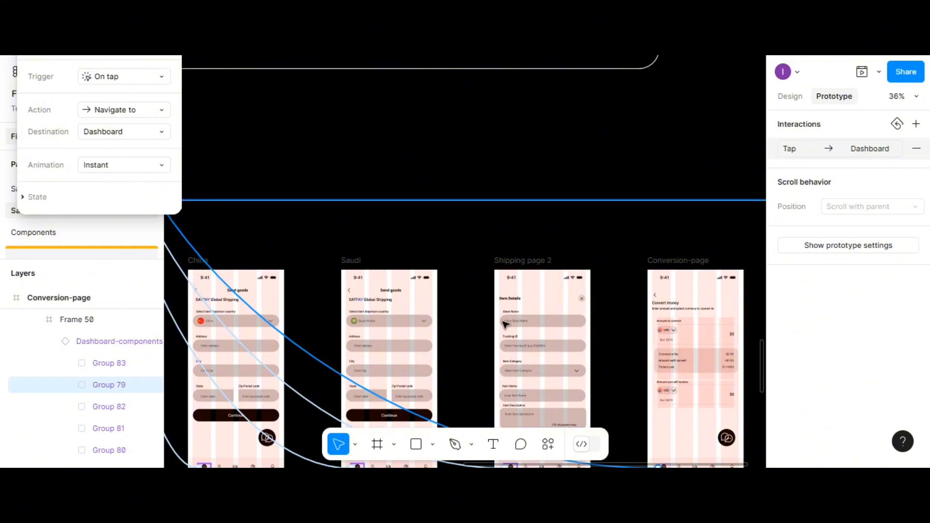
scroll(485, 339, "down", 2)
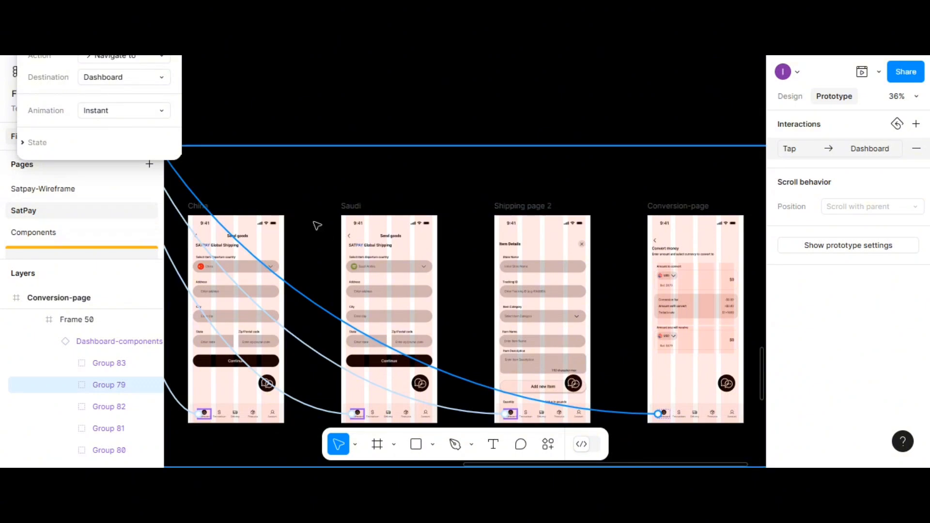
scroll(345, 242, "down", 2)
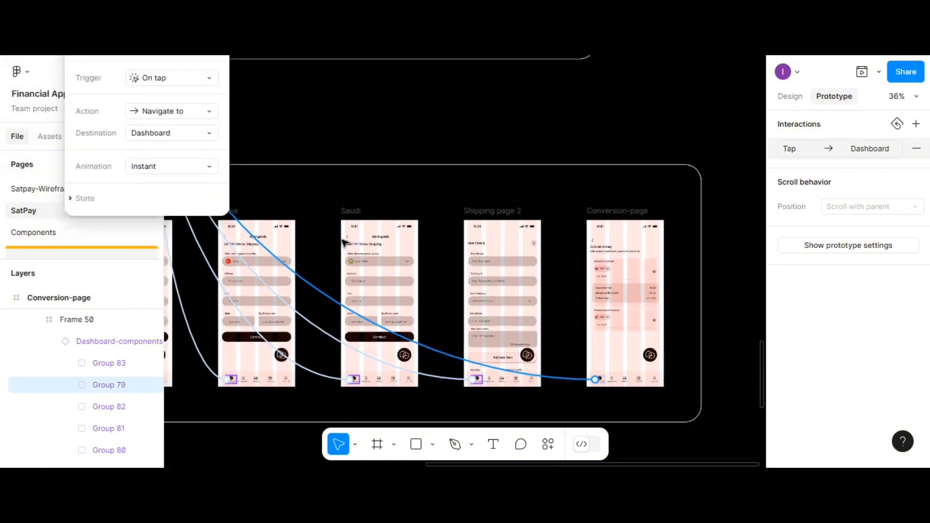
Step: Review the Dashboard connections running from the China, Saudi, Shipping page 2 and Conversion-page screens
scroll(345, 242, "up", 3)
scroll(409, 351, "down", 2)
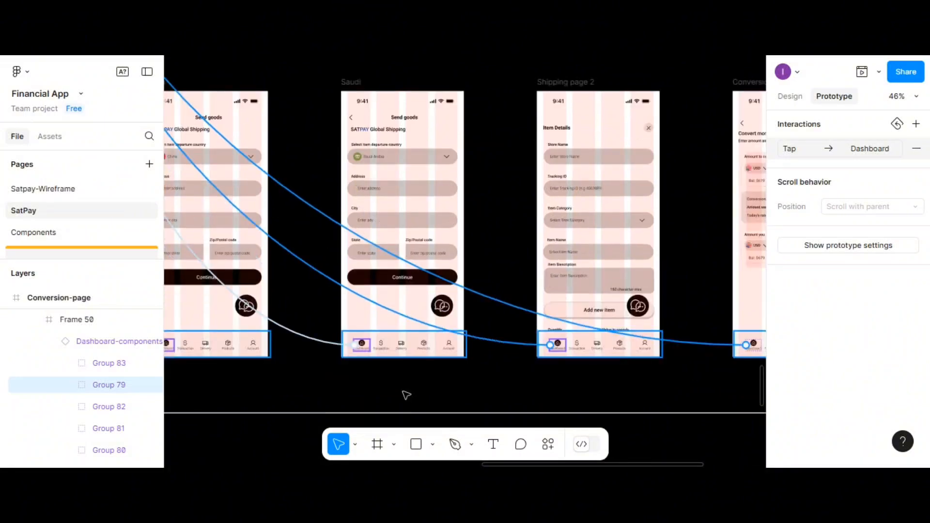
scroll(310, 371, "left", 3)
scroll(311, 371, "up", 1)
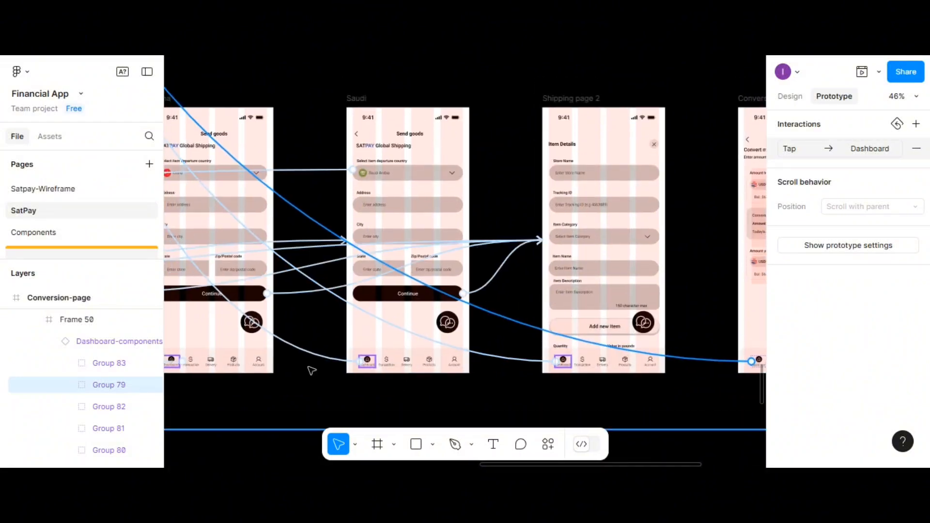
scroll(400, 218, "up", 3)
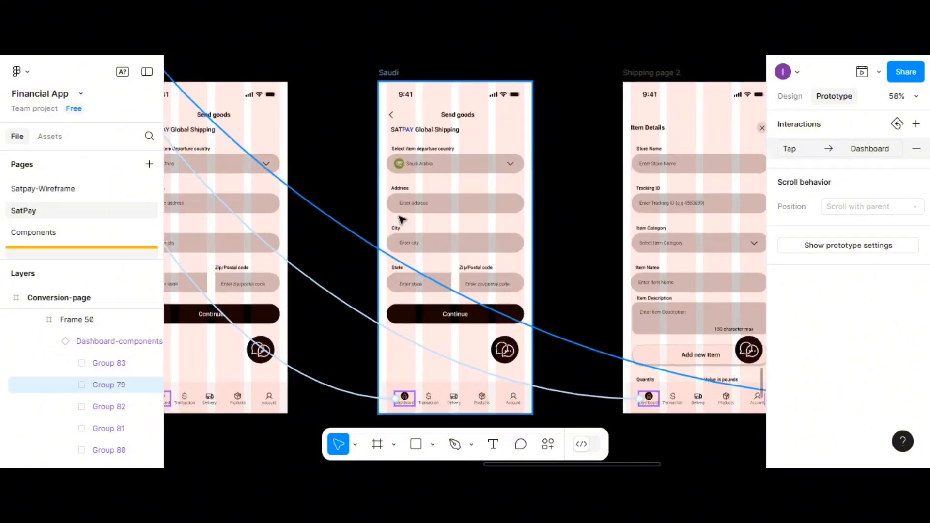
scroll(400, 217, "up", 2)
scroll(400, 217, "down", 8)
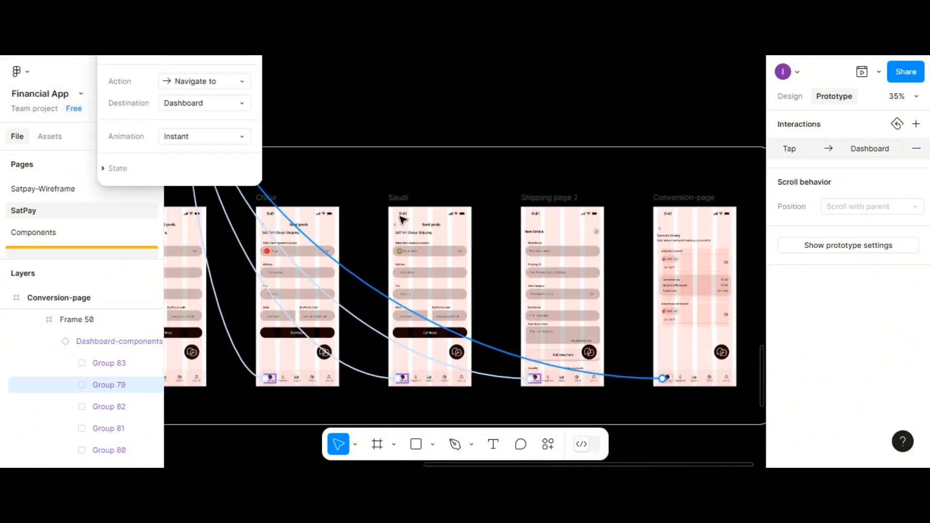
scroll(400, 210, "down", 1)
scroll(362, 297, "down", 3)
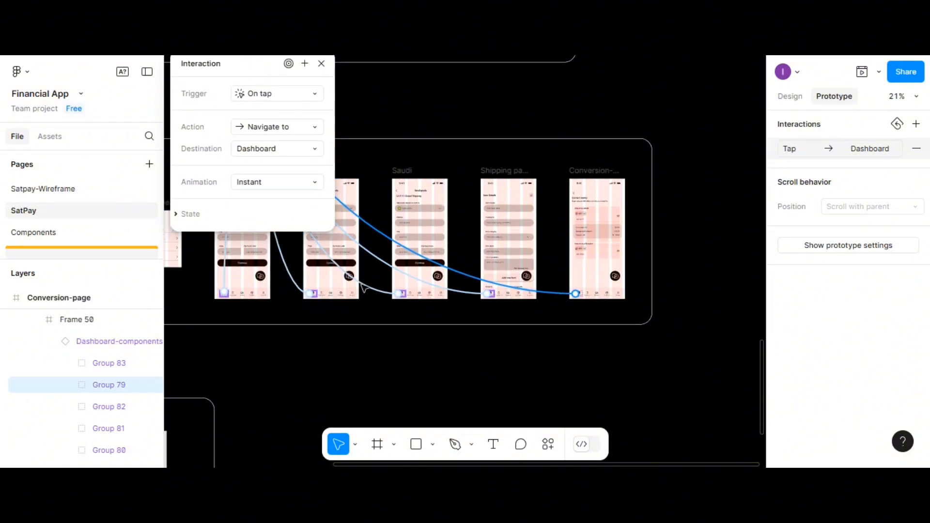
scroll(363, 297, "down", 3)
scroll(384, 241, "up", 4)
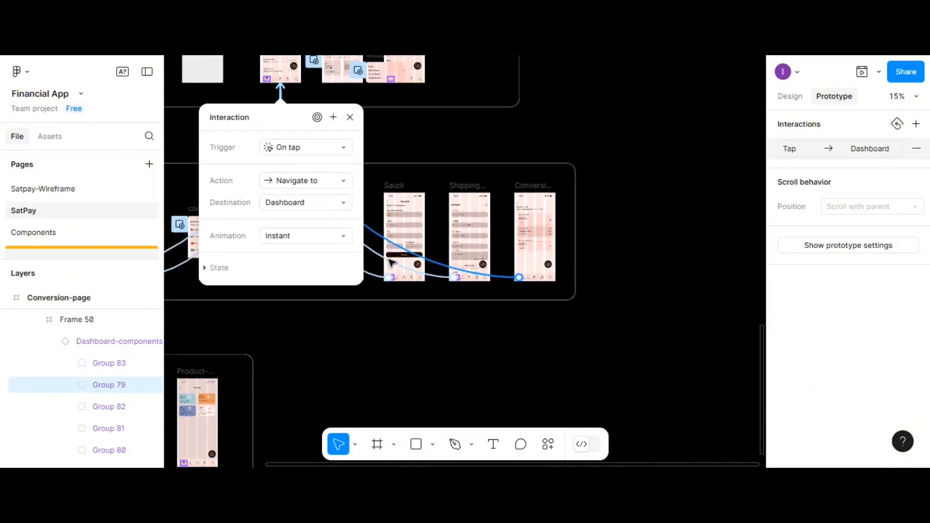
scroll(384, 241, "up", 1)
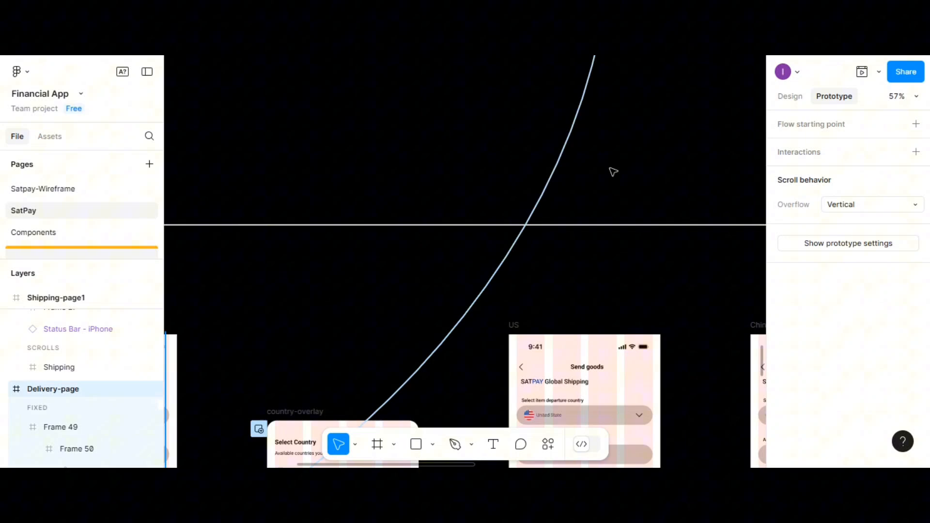
Step: Link the Delivery item in the Dashboard screen's bottom navigation to the Delivery-page frame on tap
scroll(612, 172, "up", 5)
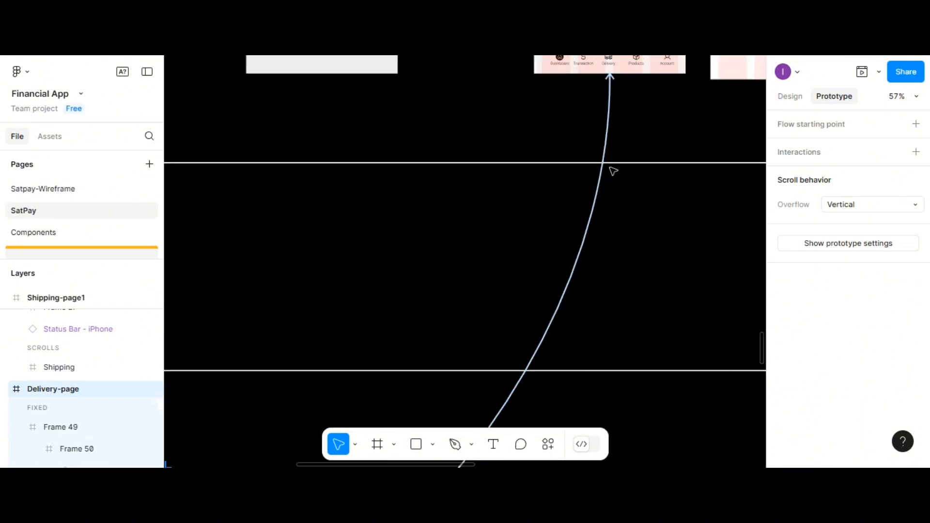
scroll(612, 170, "up", 2)
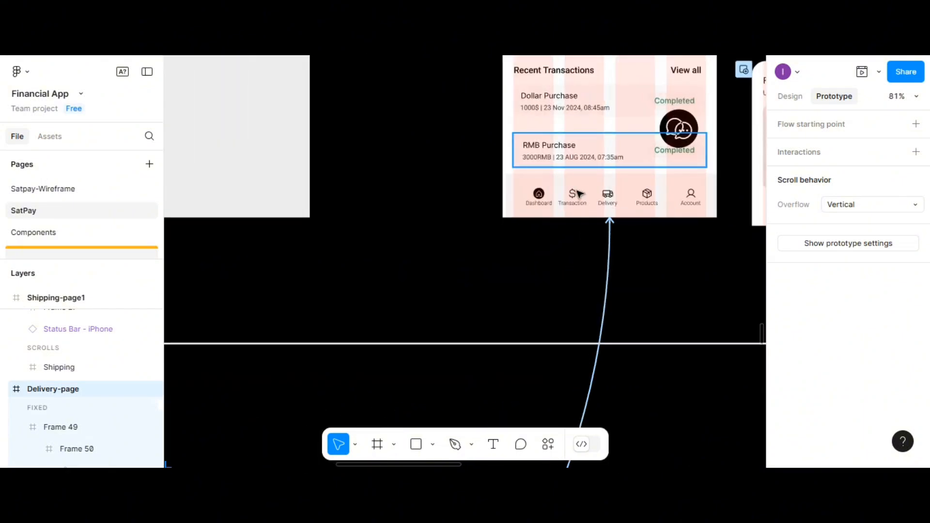
left_click(604, 200)
double_click(605, 200)
double_click(605, 200)
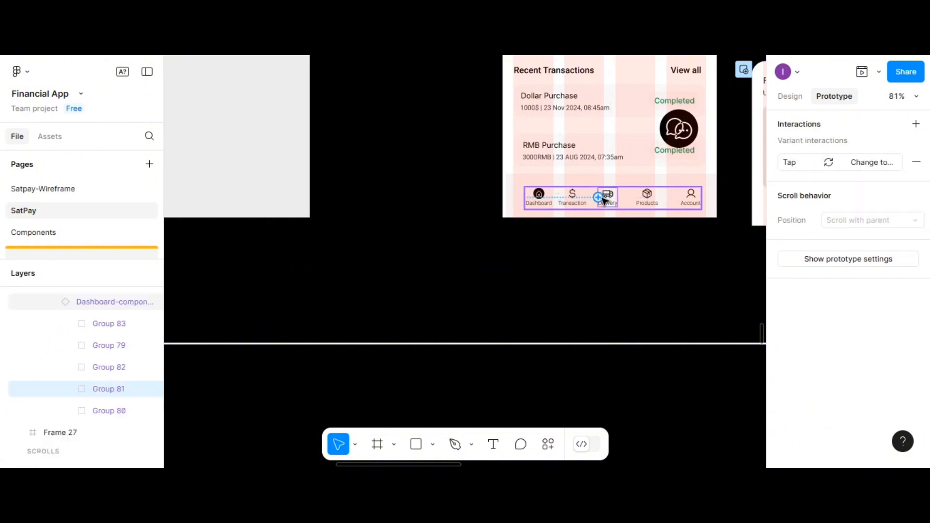
left_click_drag(600, 199, 236, 437)
Step: Link the Delivery item in the User-profile screen's bottom navigation to the Delivery-page frame, navigating on tap with instant animation
scroll(202, 380, "down", 5)
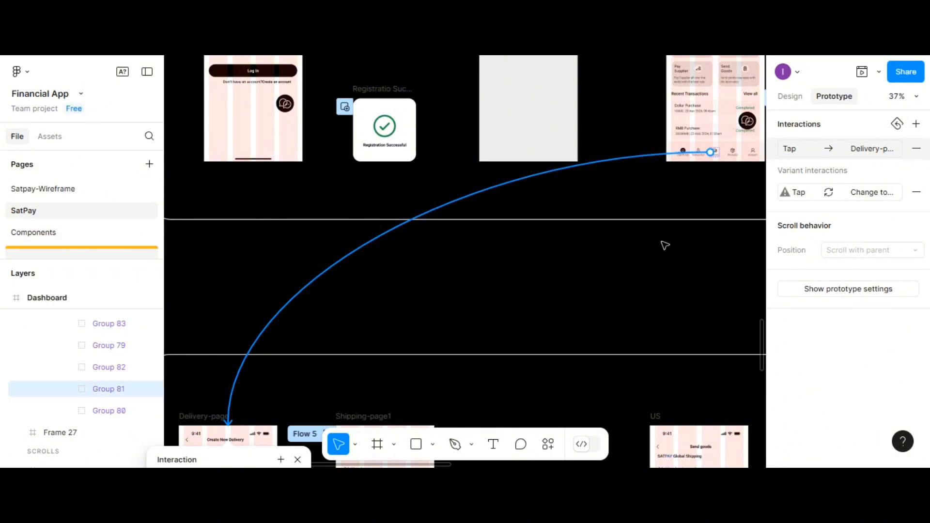
scroll(665, 245, "right", 5)
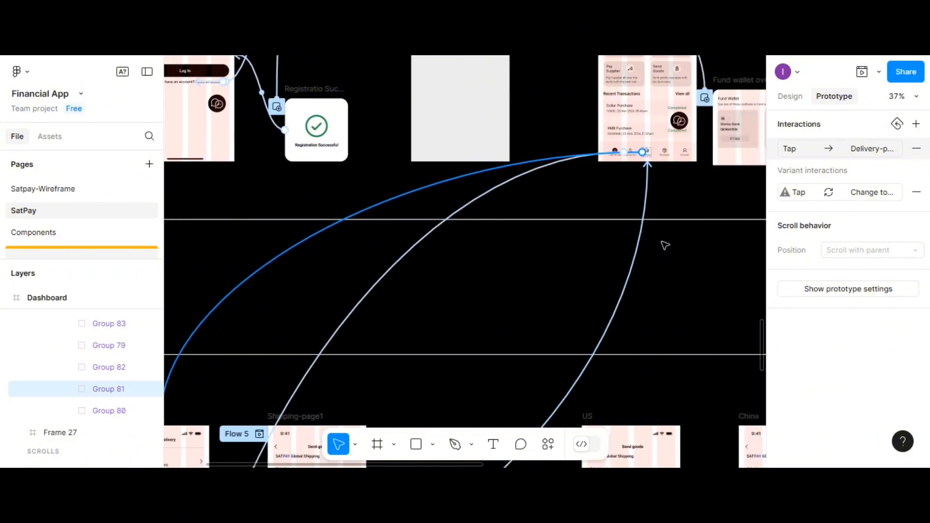
scroll(665, 245, "right", 10)
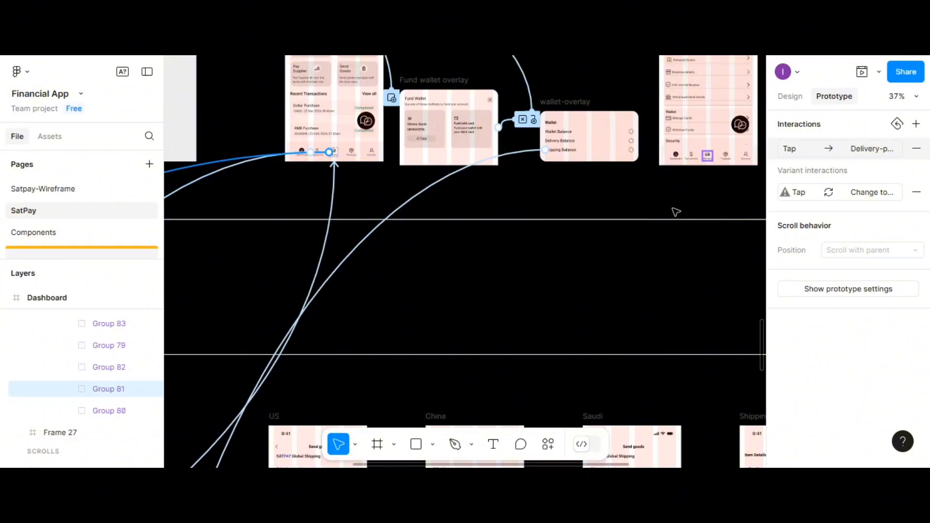
left_click(709, 159)
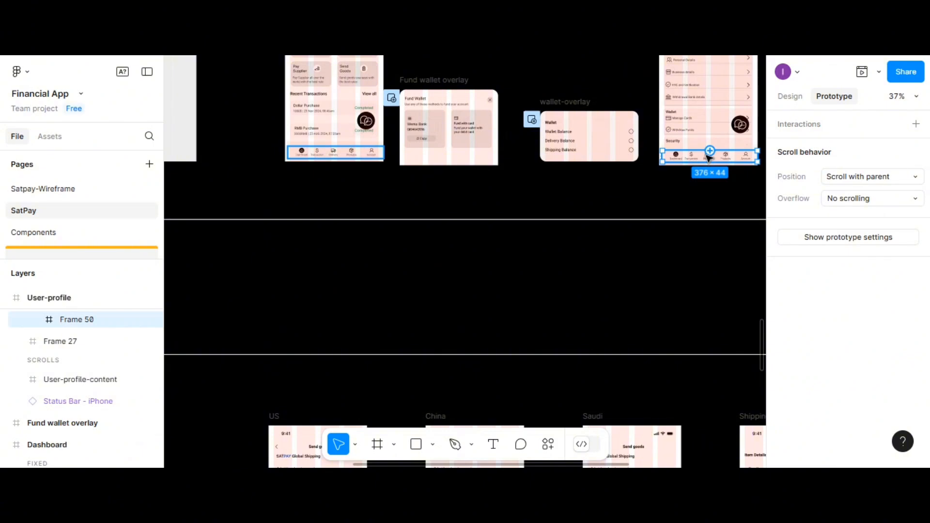
scroll(707, 161, "up", 5)
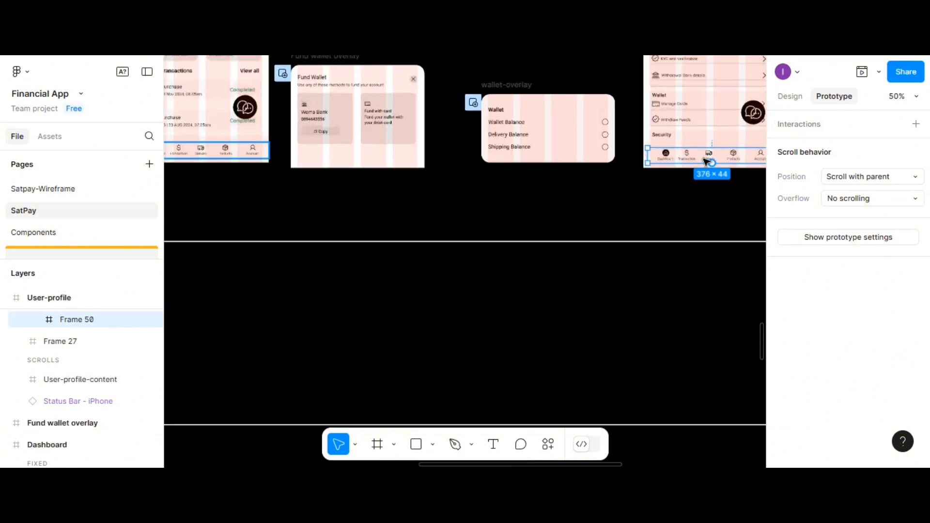
double_click(711, 155)
double_click(710, 154)
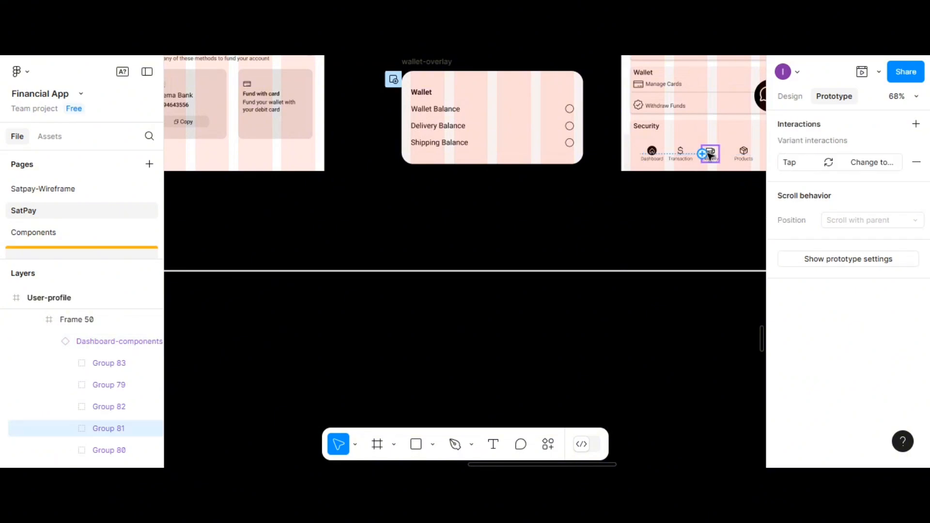
left_click_drag(703, 156, 244, 367)
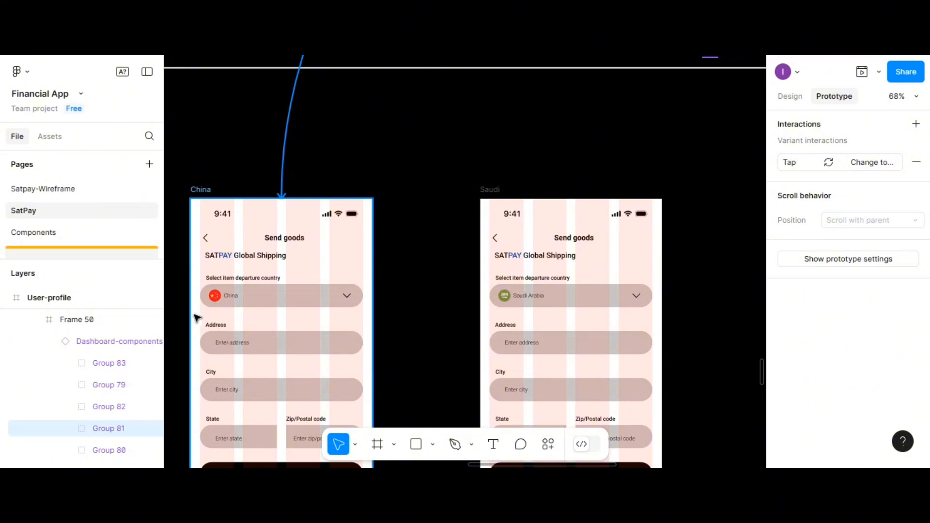
left_click_drag(196, 318, 217, 330)
left_click_drag(393, 309, 474, 247)
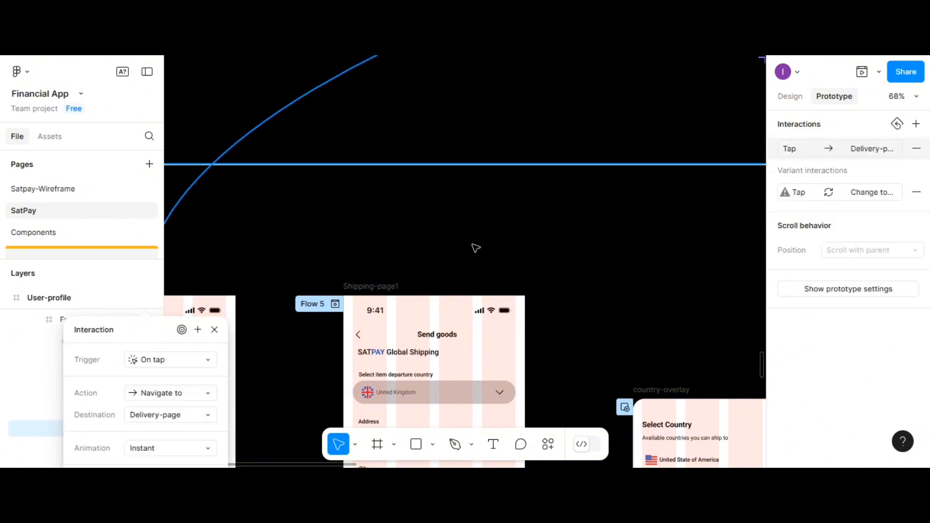
Step: Preview Flow 3 from the Log In screen and pass through the demo login to the Dashboard
scroll(474, 247, "down", 5)
scroll(475, 248, "up", 5)
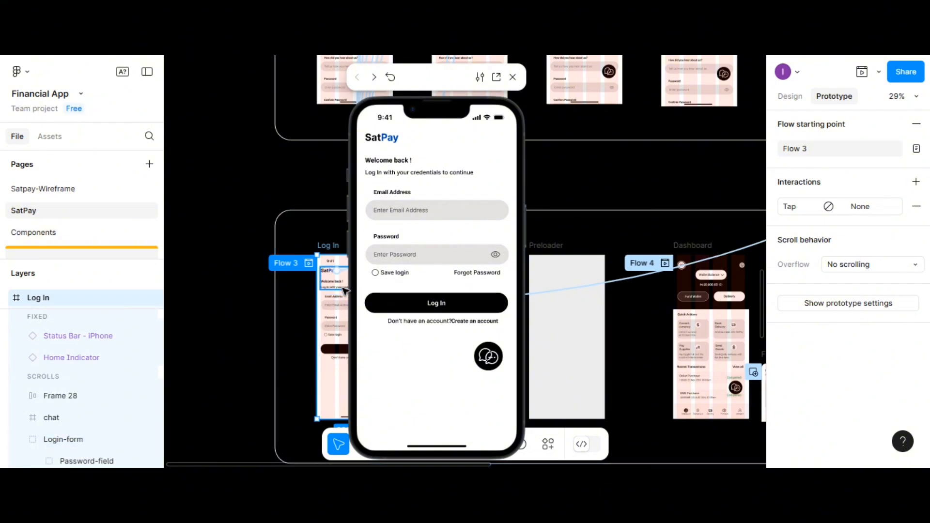
left_click(422, 213)
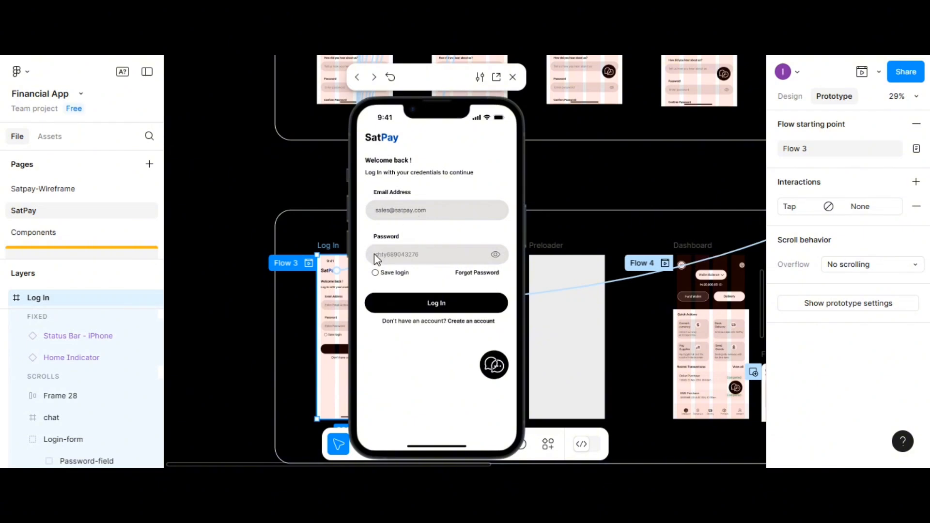
left_click(411, 311)
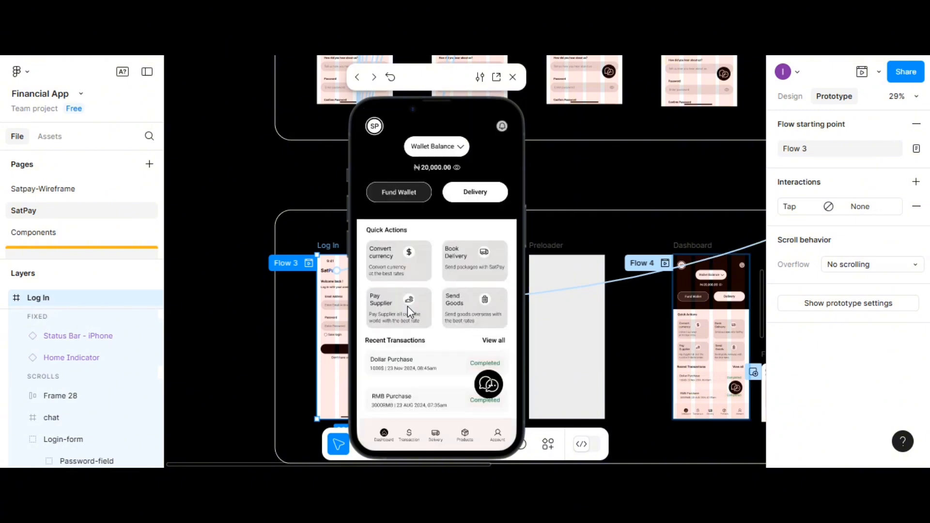
Step: Test the Transaction, Delivery and Dashboard items of the bottom navigation in the preview and close it
left_click(409, 436)
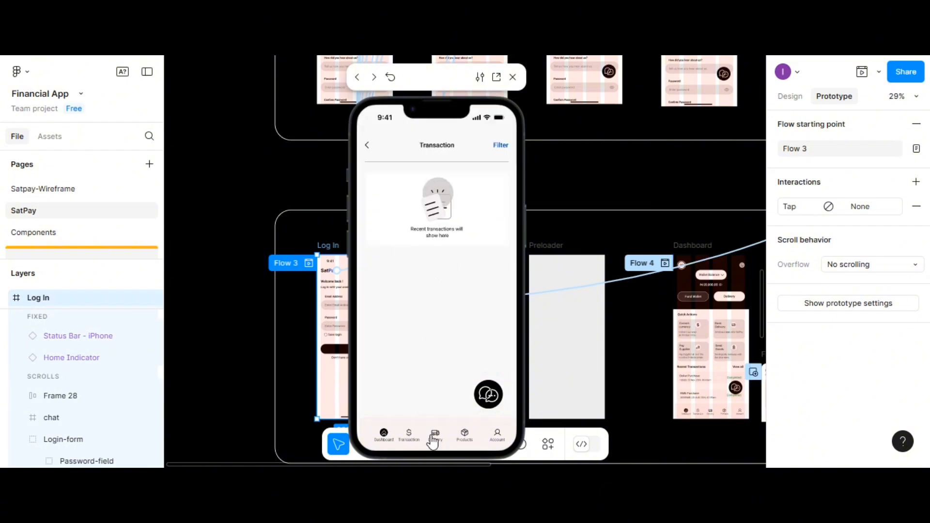
left_click(434, 438)
left_click(444, 437)
left_click(385, 440)
left_click(513, 78)
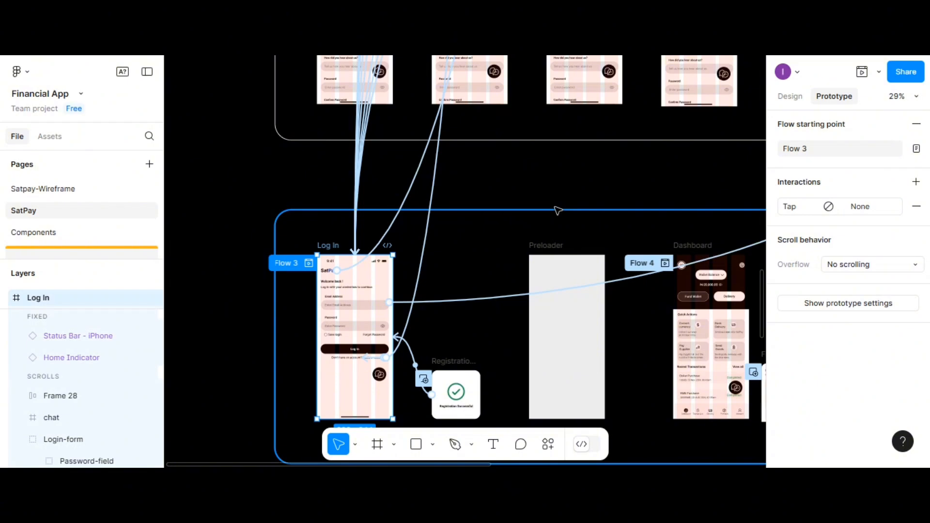
Step: Inspect the interactions set on the Transaction and Delivery items in the Dashboard screen's bottom navigation
scroll(558, 211, "up", 3)
scroll(558, 210, "down", 2)
scroll(558, 211, "up", 4)
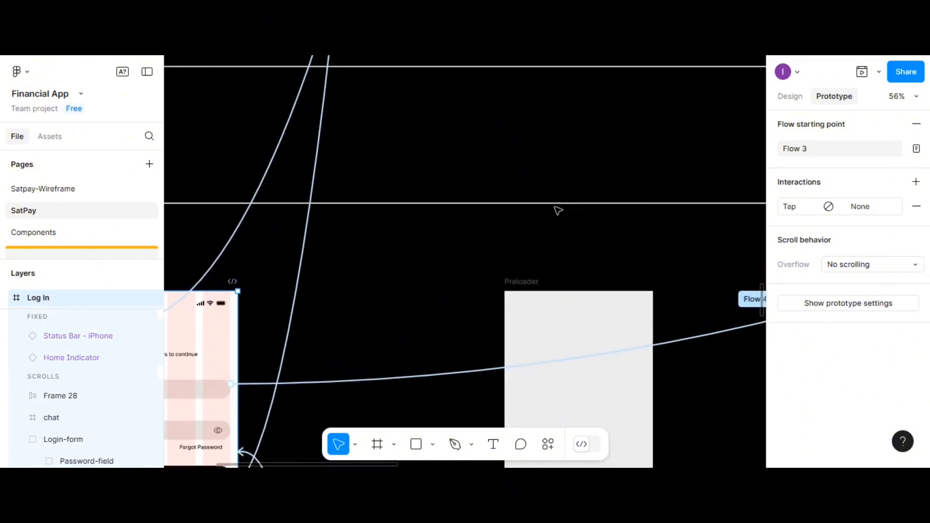
scroll(559, 211, "down", 5)
scroll(558, 210, "left", 4)
scroll(559, 210, "right", 3)
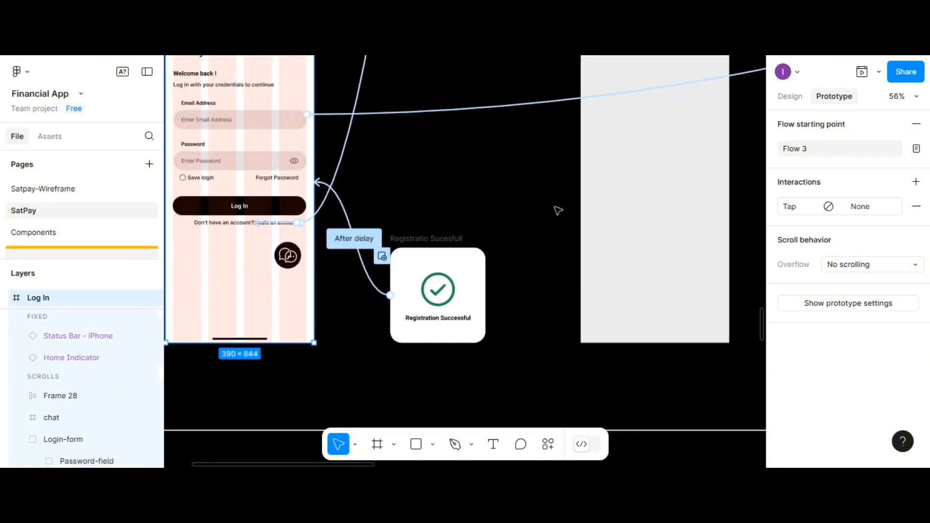
scroll(558, 210, "right", 4)
scroll(559, 210, "down", 5)
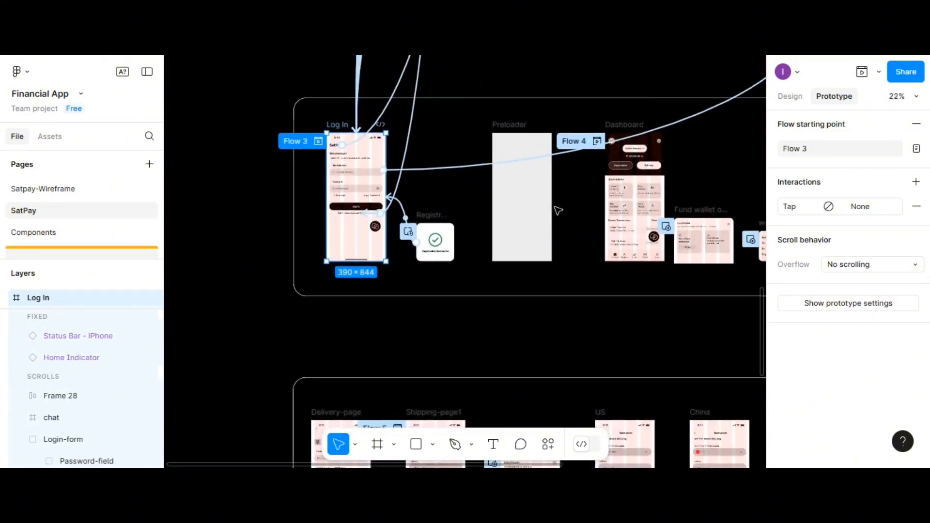
scroll(704, 176, "down", 2)
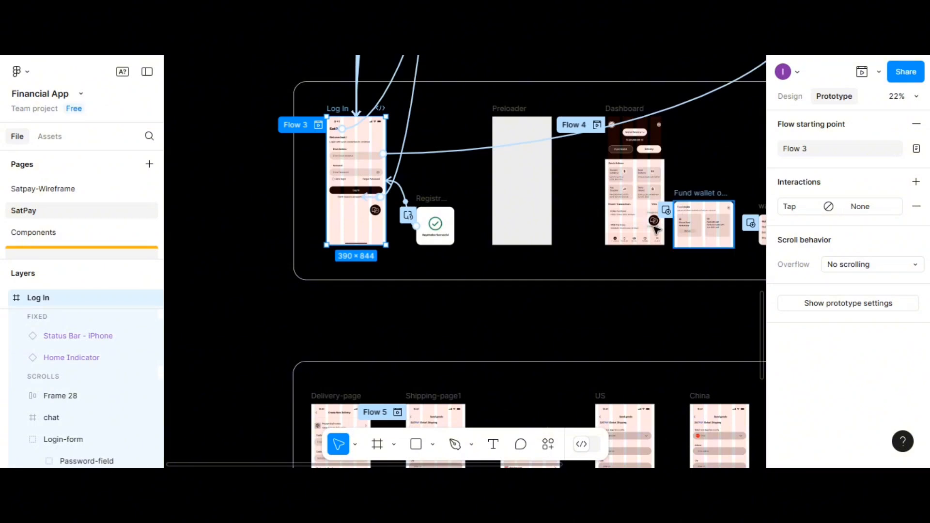
scroll(635, 241, "right", 4)
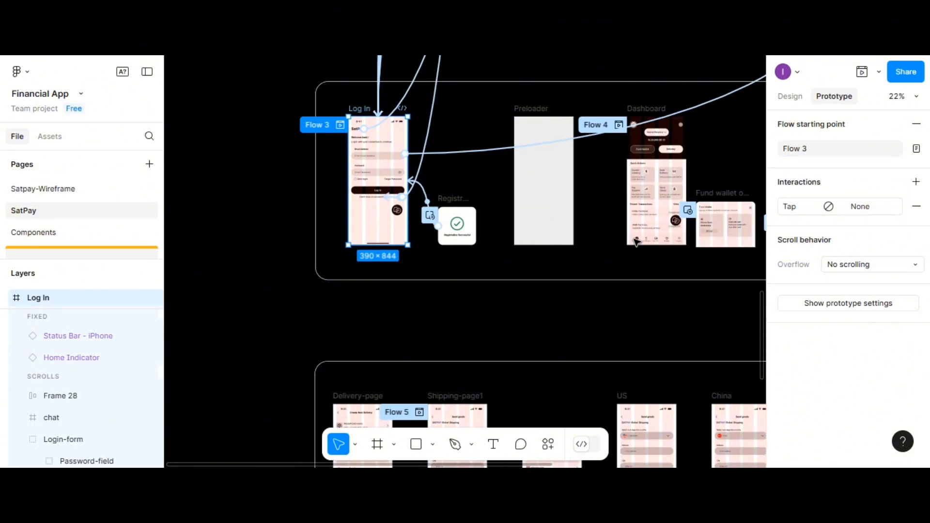
scroll(625, 248, "up", 6)
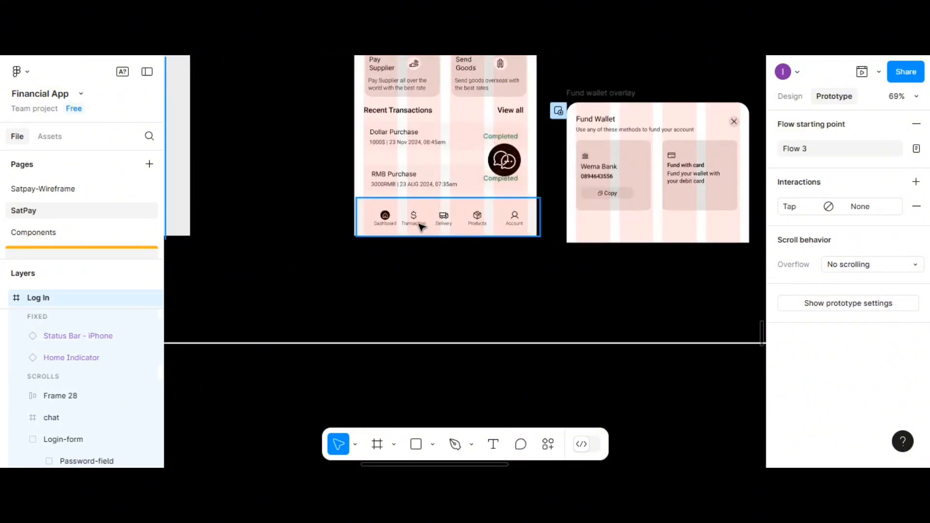
left_click(421, 226)
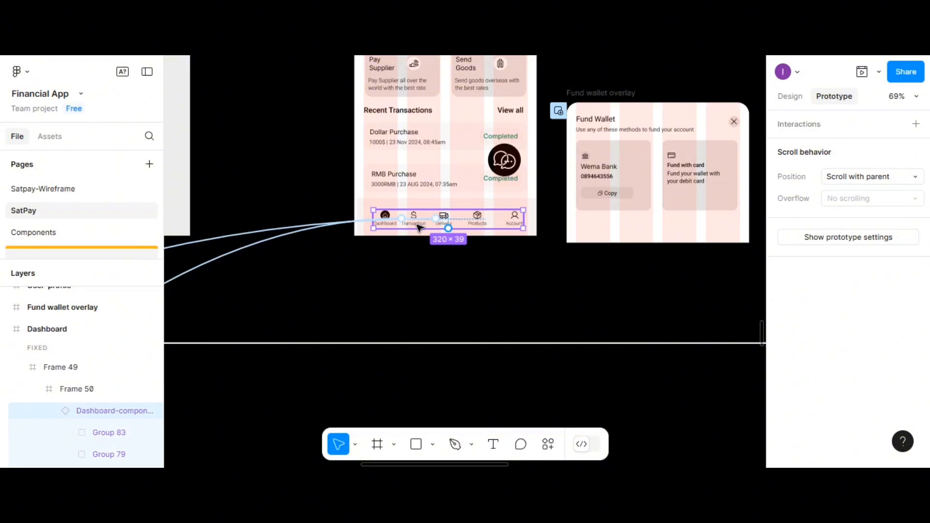
left_click(419, 227)
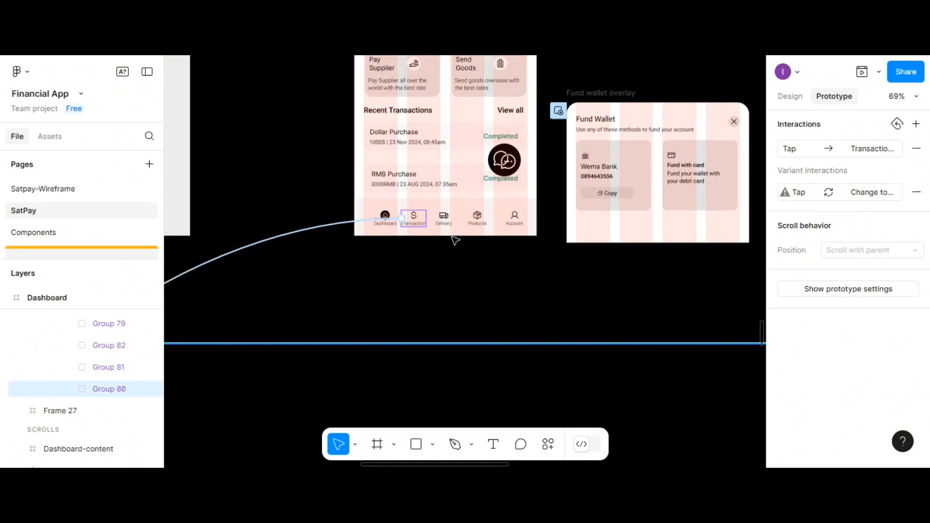
left_click(447, 222)
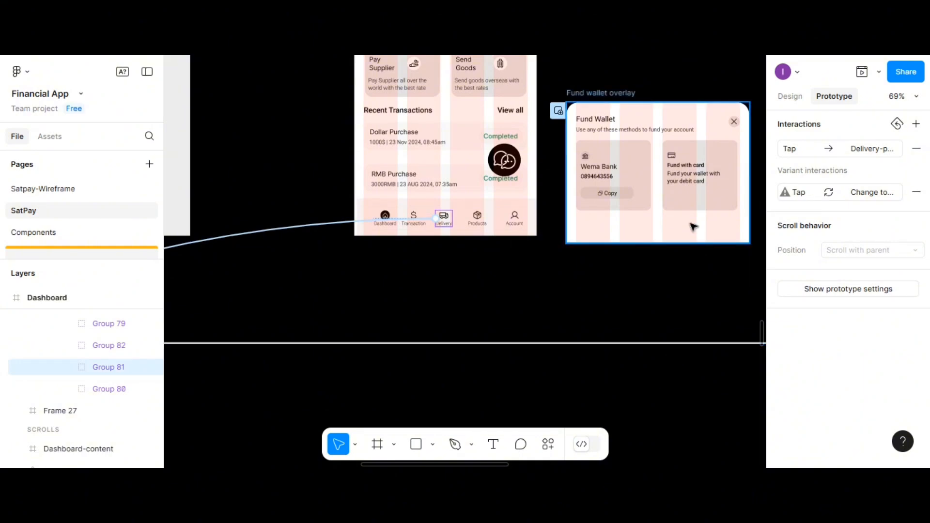
Step: Link the Delivery item in the Shipping-page1 screen's bottom navigation to the Delivery-page frame, navigating on tap with instant animation
scroll(693, 226, "down", 3)
scroll(693, 226, "down", 5)
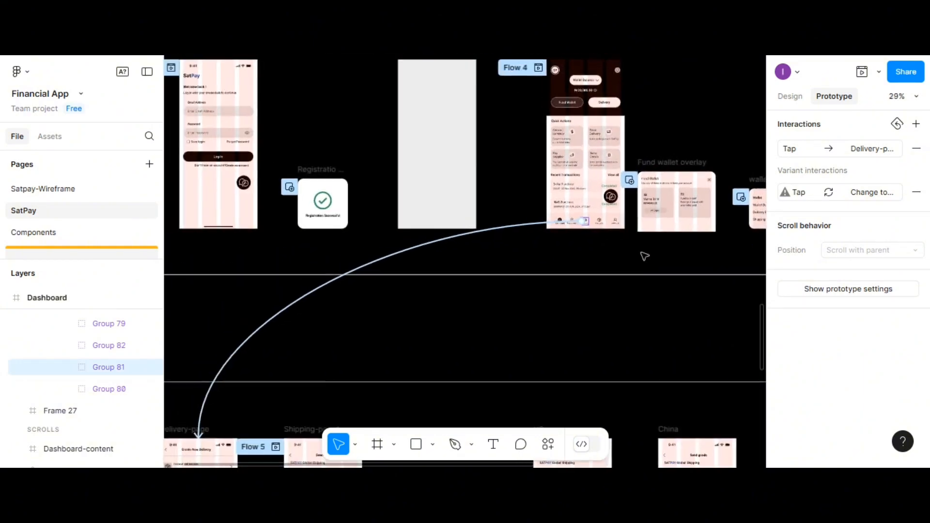
scroll(606, 279, "down", 3)
scroll(568, 300, "down", 2)
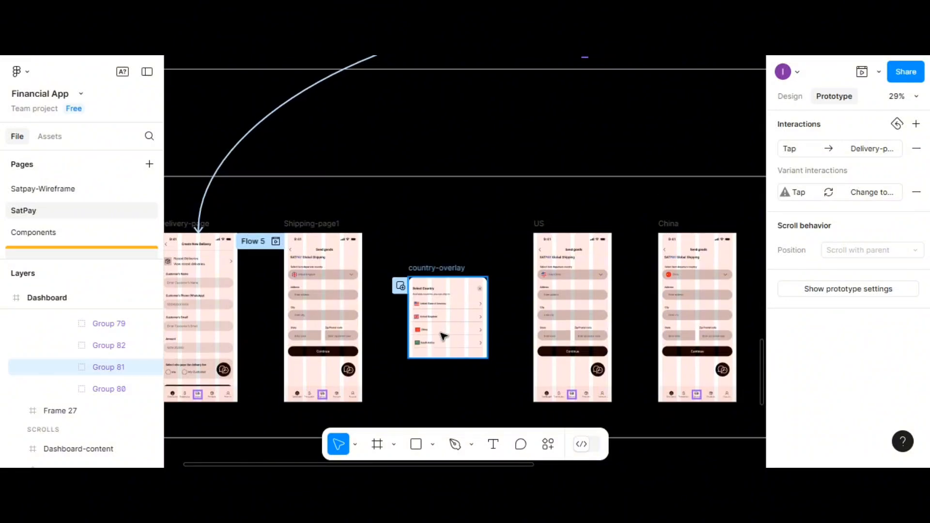
scroll(442, 336, "down", 2)
scroll(442, 337, "up", 4)
scroll(442, 336, "left", 4)
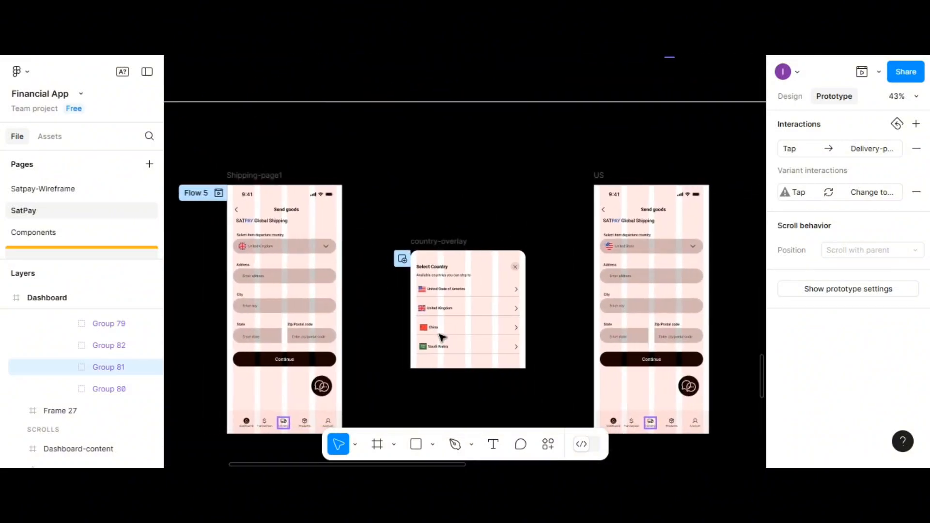
scroll(430, 351, "up", 1)
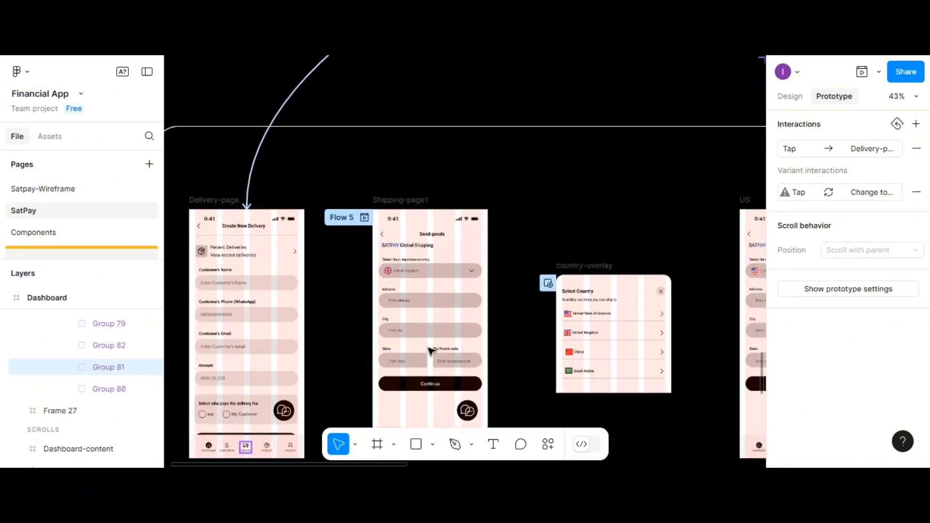
scroll(430, 351, "down", 1)
scroll(430, 351, "up", 2)
scroll(430, 351, "down", 3)
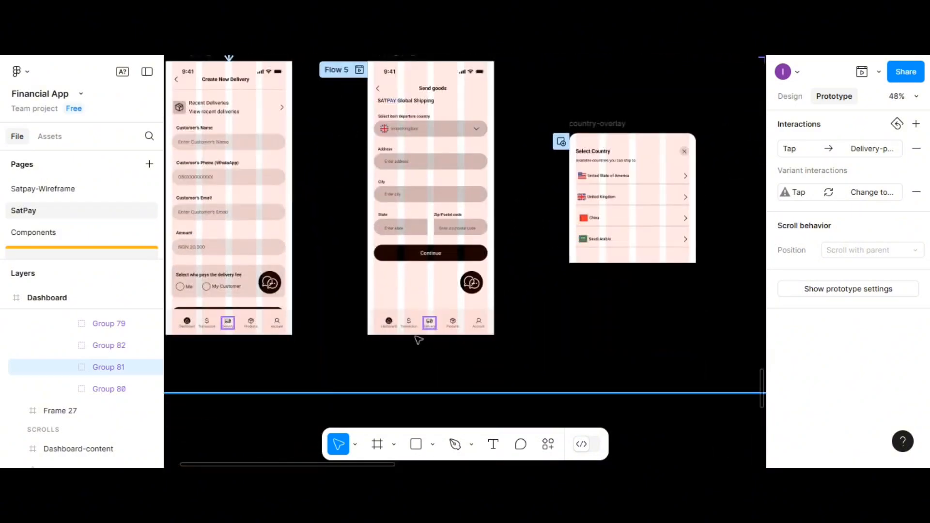
scroll(431, 349, "up", 1)
scroll(436, 346, "left", 1)
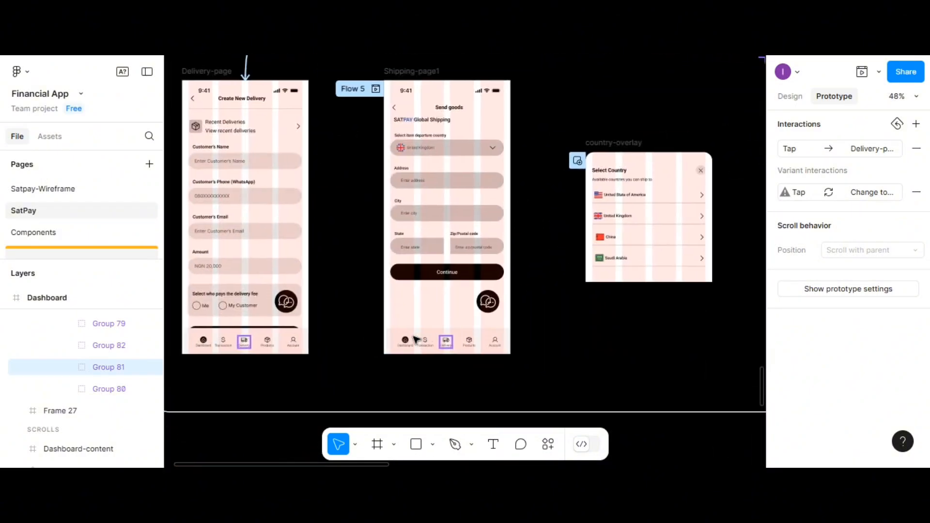
left_click(448, 345)
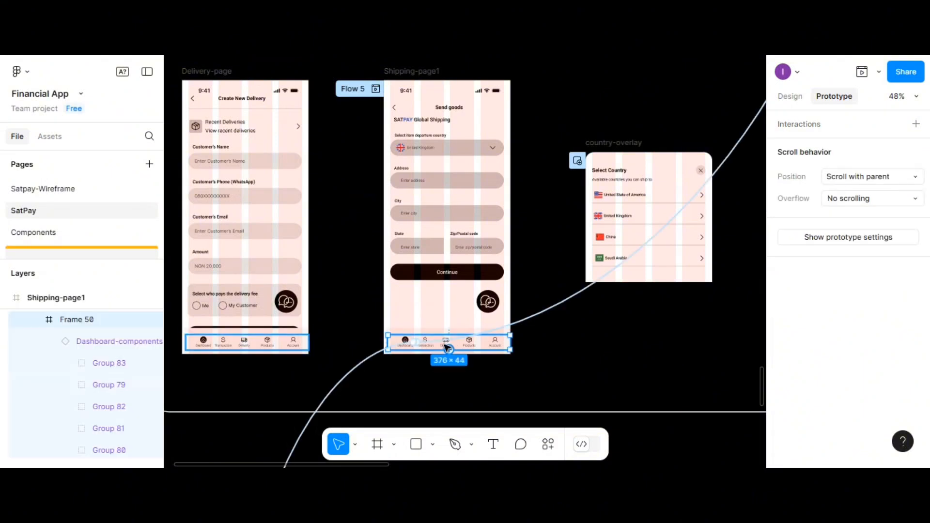
left_click_drag(430, 350, 434, 356)
scroll(442, 324, "up", 4)
scroll(442, 326, "down", 1)
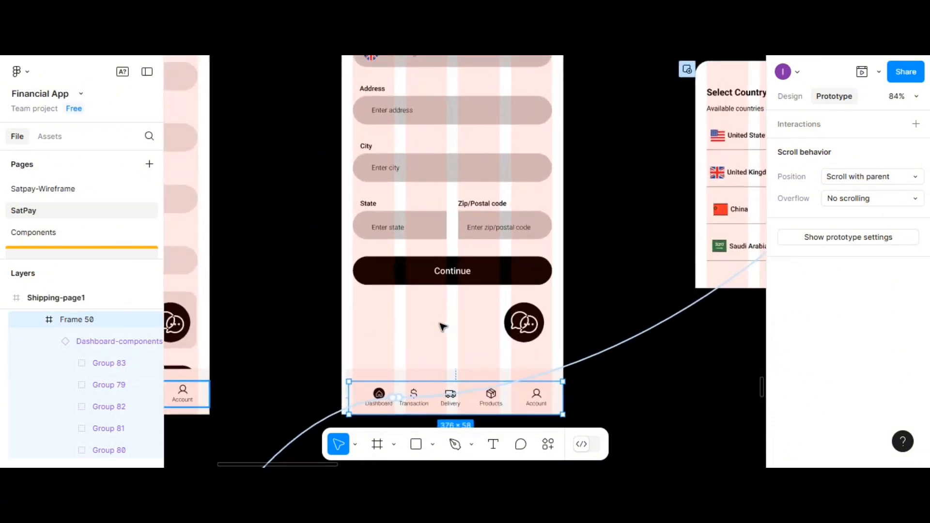
scroll(442, 327, "up", 3)
scroll(444, 327, "left", 2)
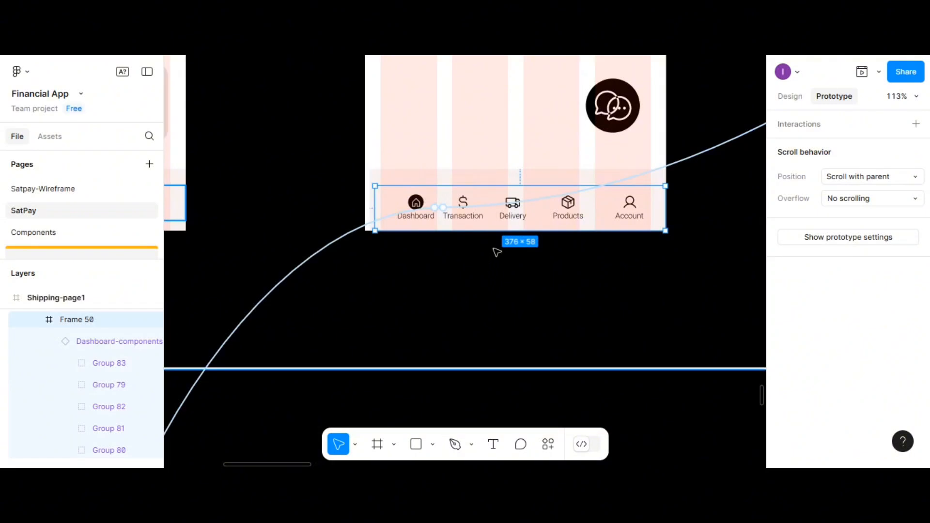
left_click(512, 215)
left_click(513, 215)
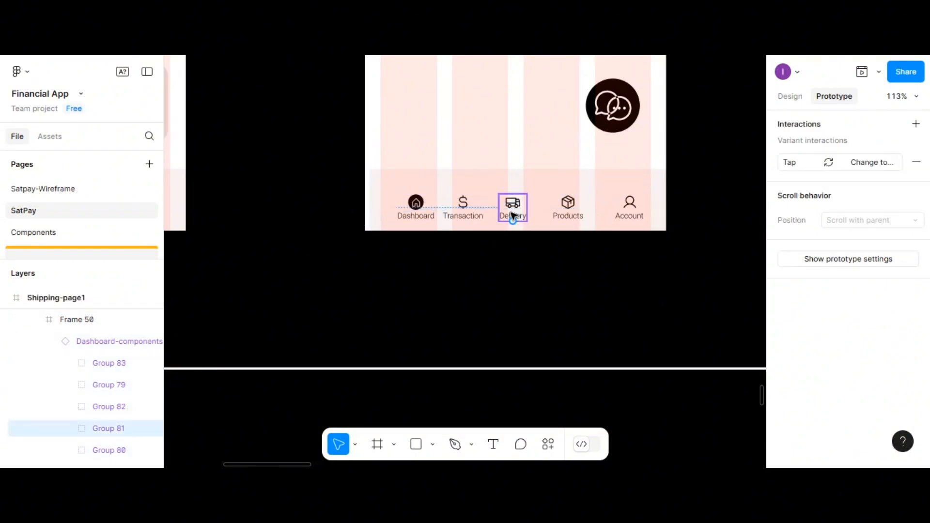
left_click_drag(513, 222, 178, 167)
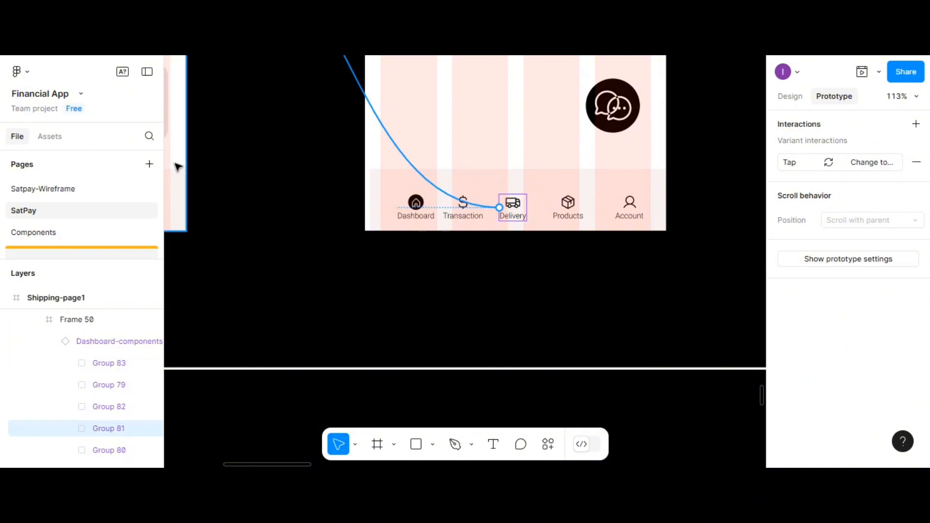
left_click_drag(257, 184, 258, 184)
scroll(600, 243, "down", 4)
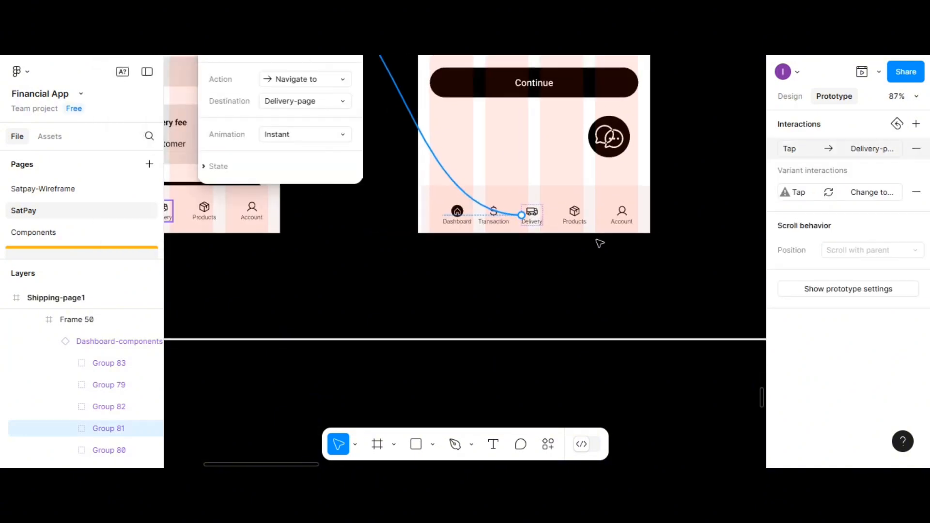
scroll(600, 243, "up", 1)
left_click(634, 199)
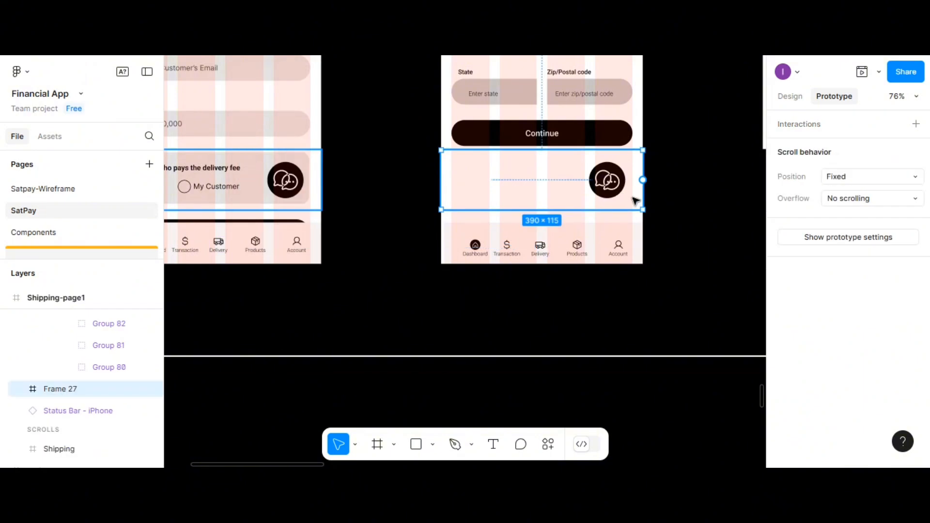
Step: Link the Delivery item in the US screen's bottom navigation to the Delivery-page frame, navigating on tap with instant animation
scroll(636, 201, "down", 1)
scroll(635, 201, "right", 5)
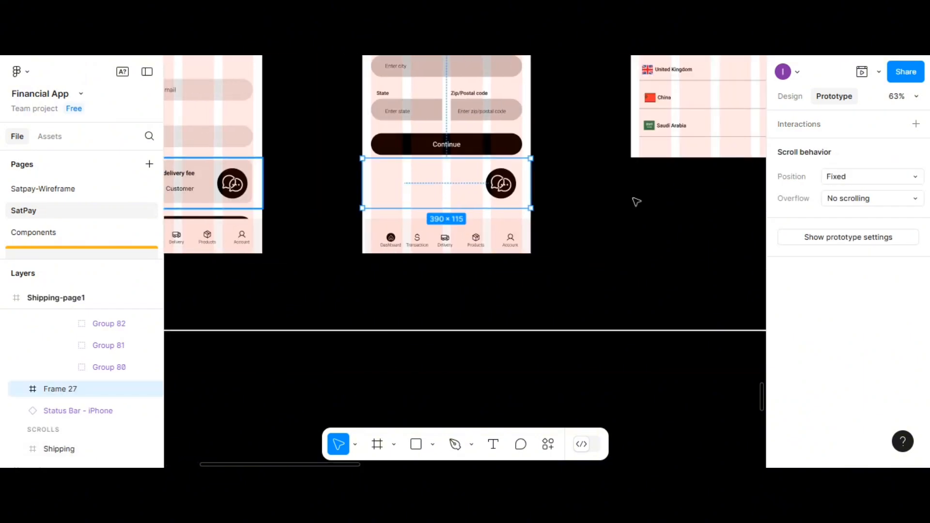
scroll(637, 201, "right", 4)
left_click(632, 238)
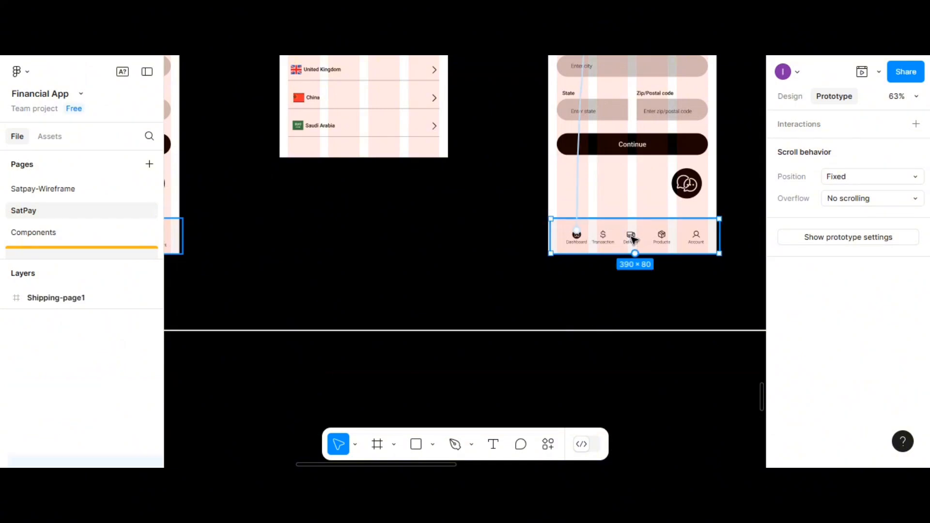
left_click(633, 238)
left_click(633, 238)
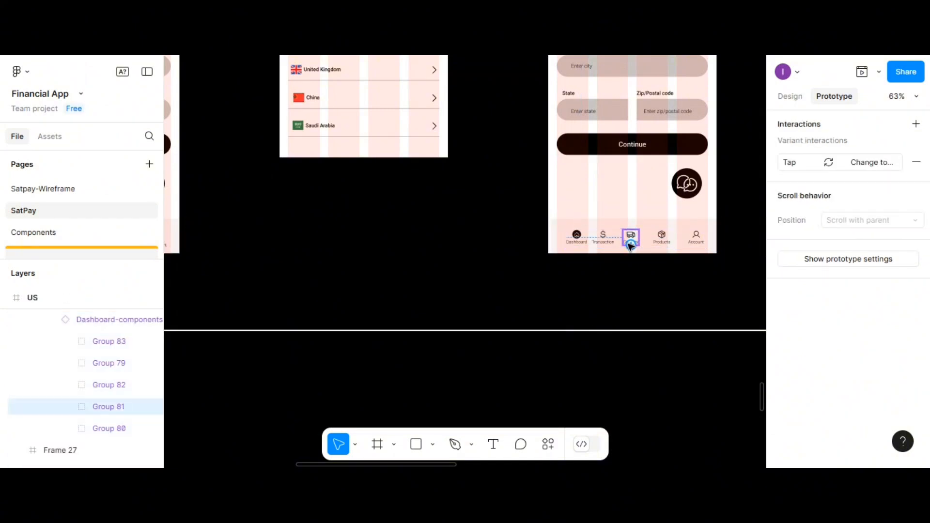
left_click_drag(624, 238, 266, 212)
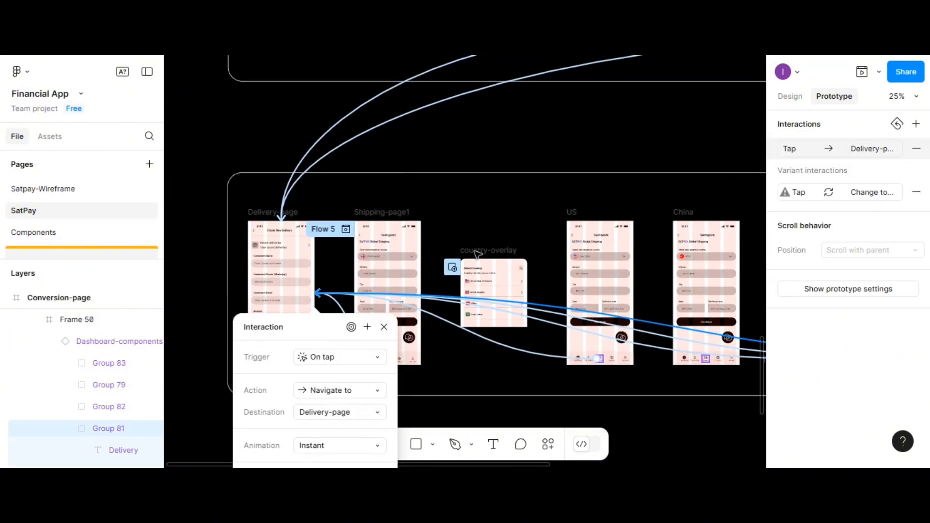
Step: Link the Delivery item in the Product-page screen's bottom navigation to the Delivery-page frame, navigating on tap with instant animation
scroll(471, 261, "down", 5)
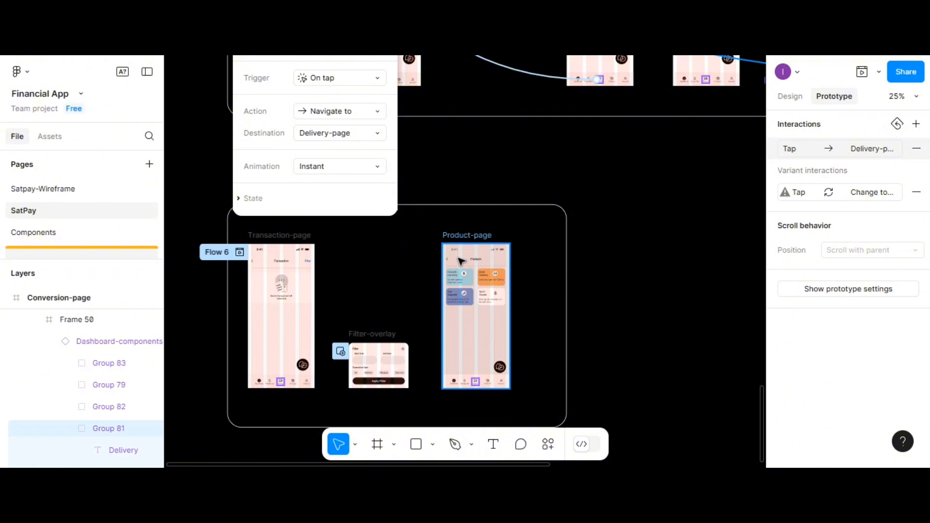
scroll(464, 274, "up", 1)
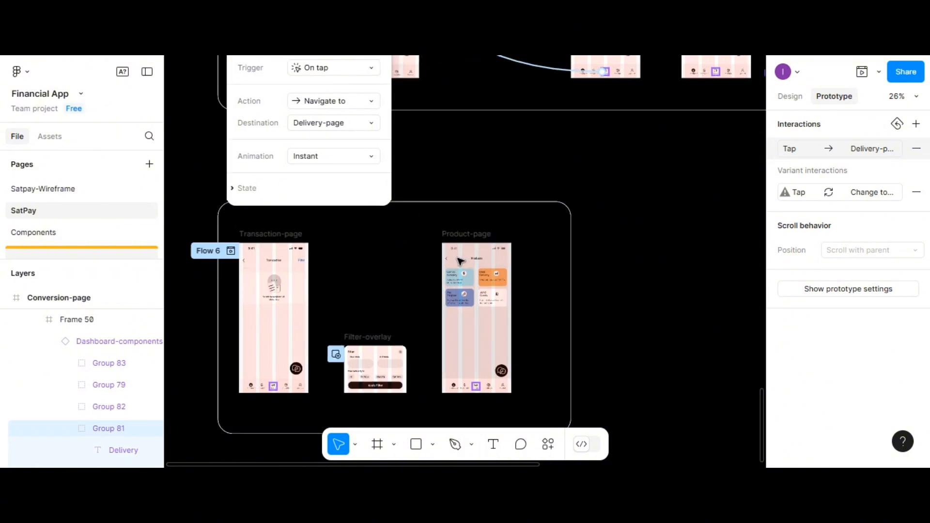
scroll(477, 386, "up", 3)
left_click(478, 389)
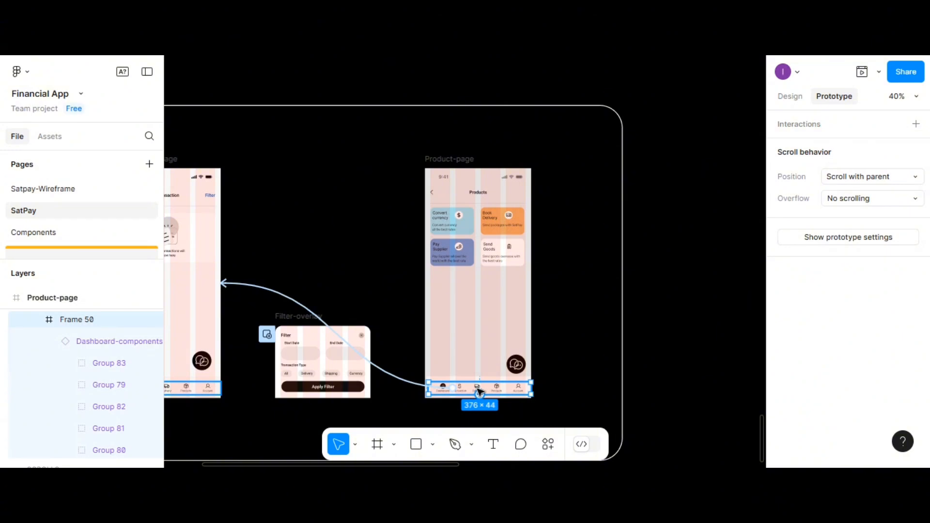
scroll(479, 391, "up", 3)
scroll(481, 388, "down", 3)
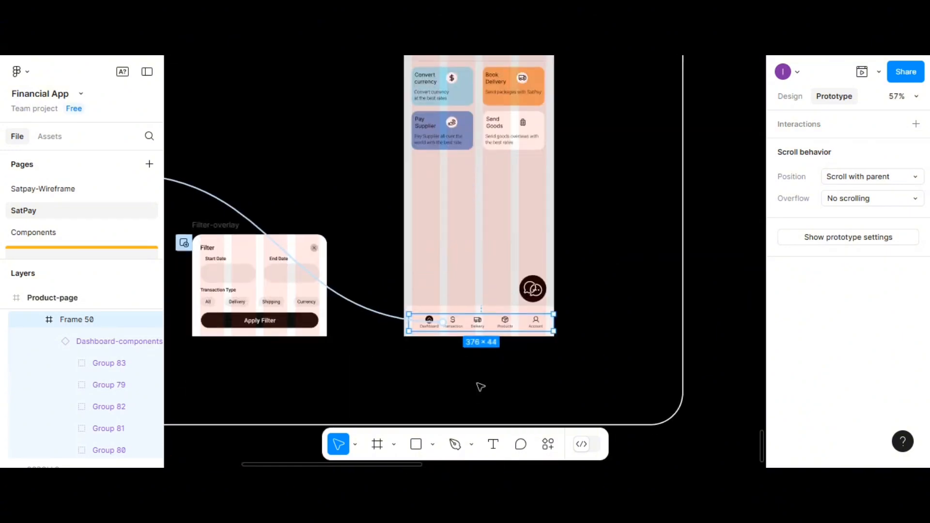
double_click(482, 324)
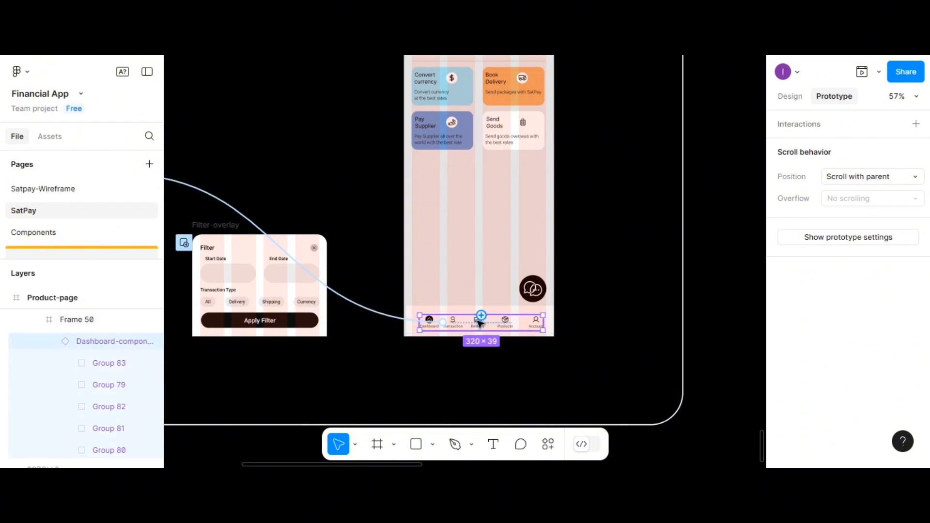
scroll(478, 323, "up", 3)
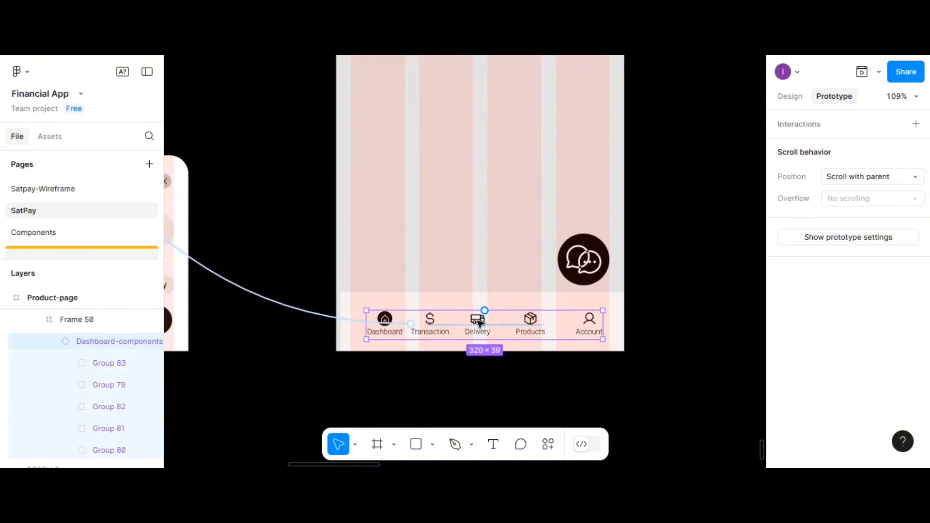
double_click(479, 322)
left_click_drag(478, 313, 445, 184)
scroll(260, 121, "up", 5)
scroll(276, 162, "up", 1)
scroll(277, 164, "right", 3)
scroll(277, 164, "left", 1)
scroll(279, 166, "left", 3)
scroll(279, 167, "down", 5)
scroll(275, 162, "up", 2)
scroll(274, 160, "down", 5)
scroll(254, 148, "up", 2)
scroll(253, 148, "left", 10)
scroll(256, 150, "up", 5)
scroll(407, 174, "up", 3)
scroll(445, 184, "up", 1)
scroll(543, 268, "down", 5)
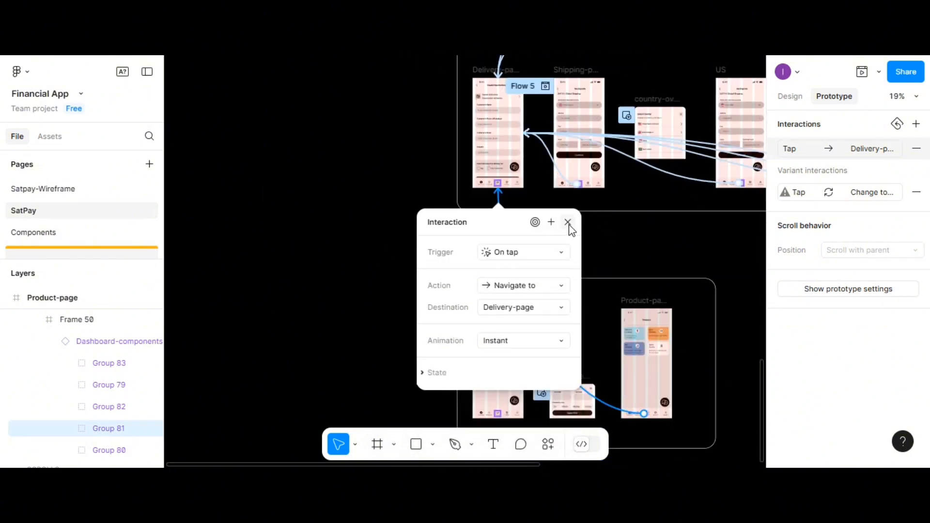
left_click(568, 222)
Step: Link the Delivery item in the Transaction-page screen's bottom navigation to the Delivery-page frame, navigating on tap with instant animation
scroll(577, 235, "down", 2)
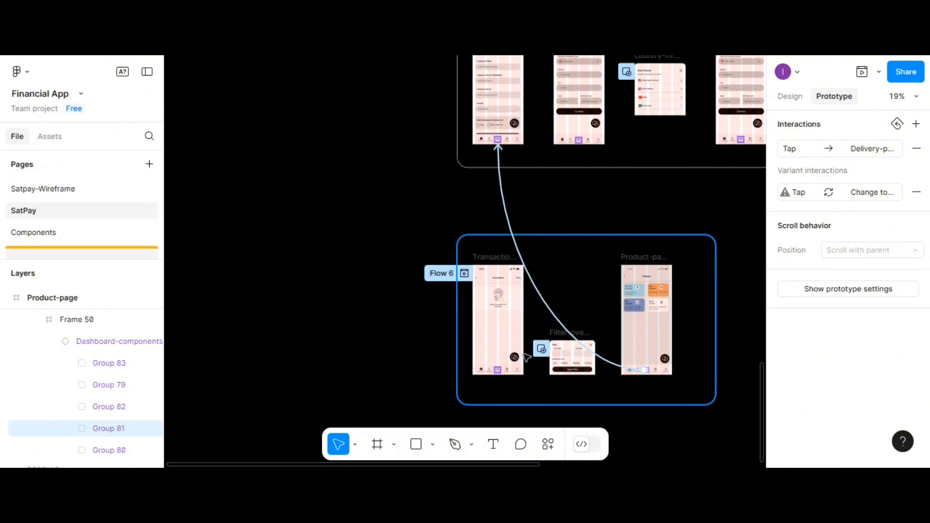
scroll(527, 357, "up", 6)
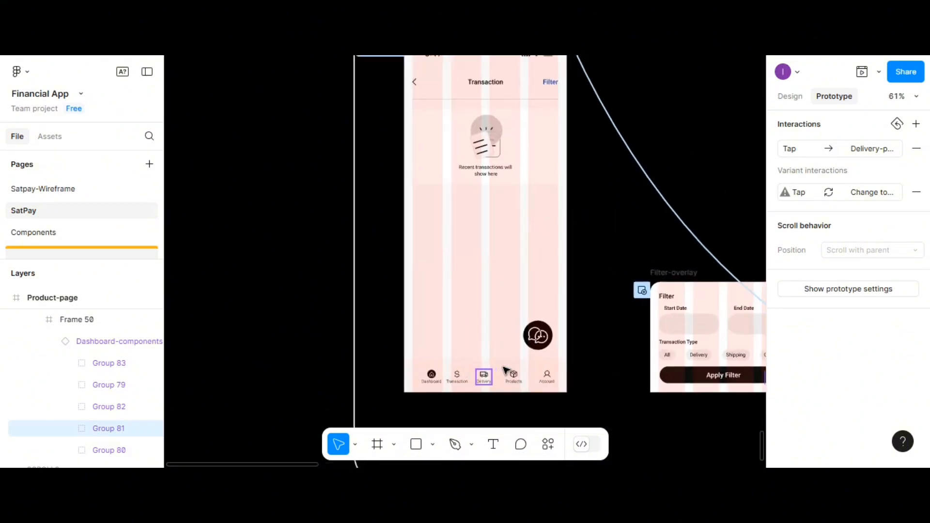
left_click(483, 380)
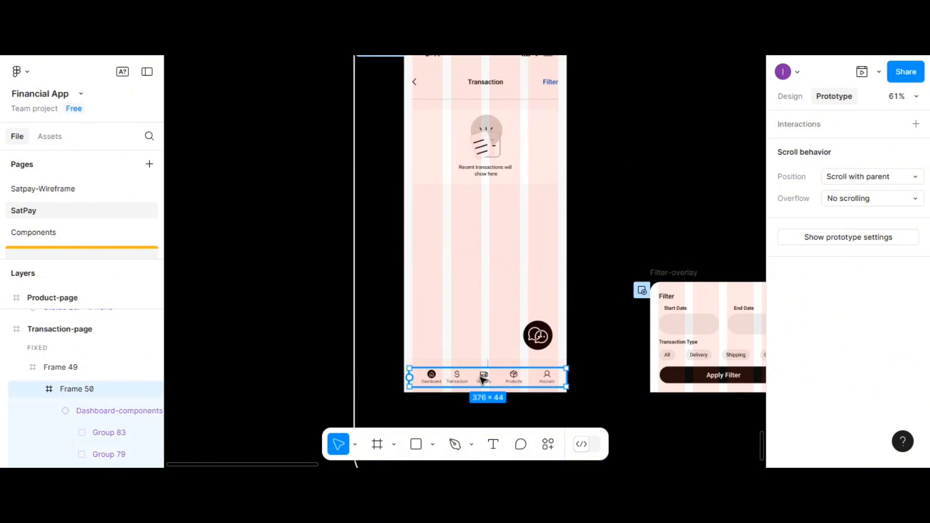
double_click(483, 380)
double_click(483, 379)
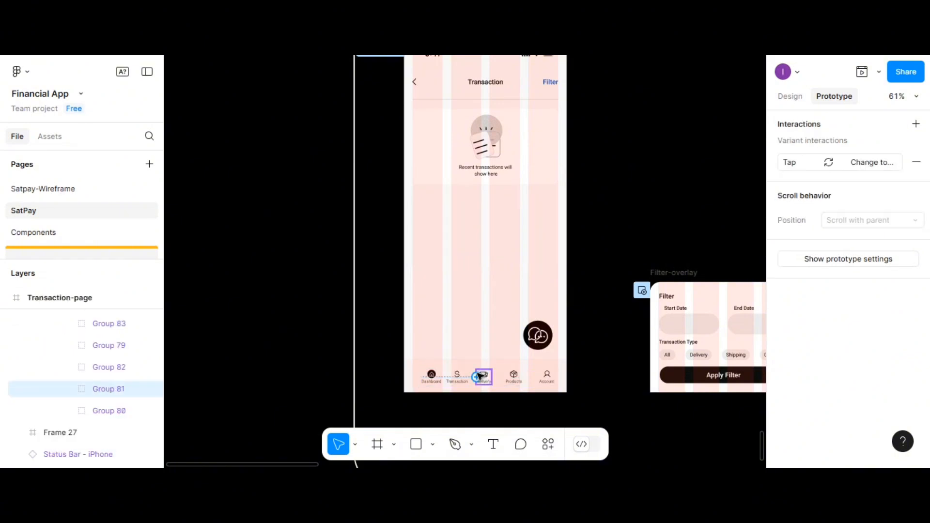
left_click_drag(484, 369, 496, 79)
scroll(526, 208, "up", 5)
scroll(524, 201, "up", 7)
scroll(495, 110, "up", 2)
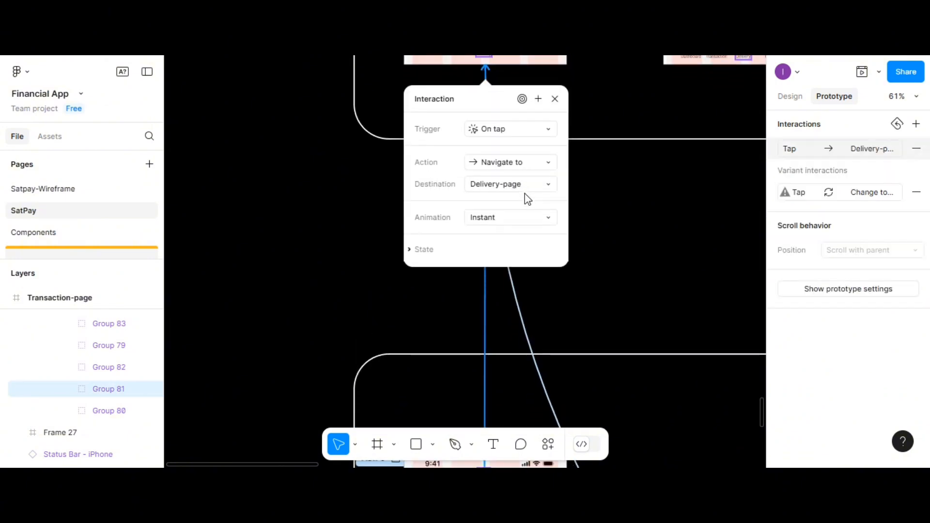
Step: Link the Dashboard item in the Transaction-page screen's bottom navigation to the Dashboard frame with a smart-animate transition
scroll(525, 199, "down", 5)
scroll(480, 357, "down", 10)
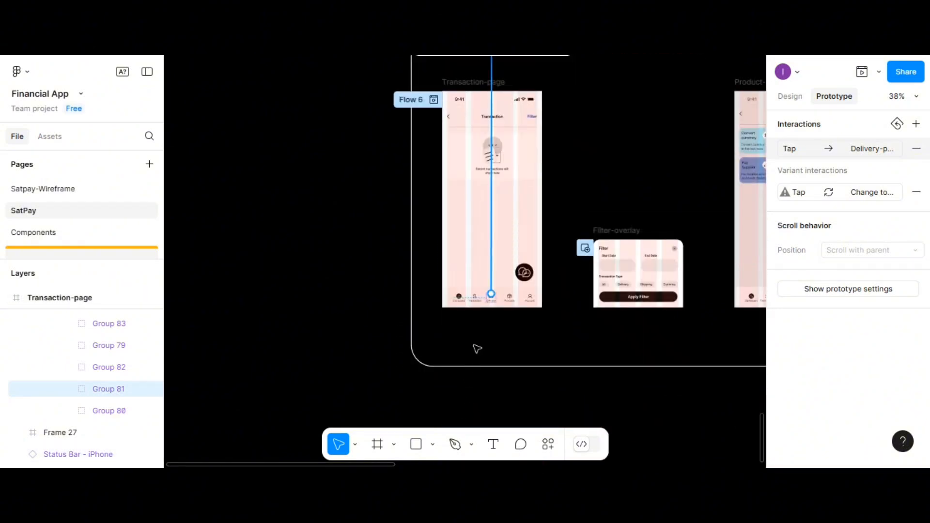
scroll(459, 297, "up", 5)
scroll(460, 299, "up", 3)
left_click(459, 298)
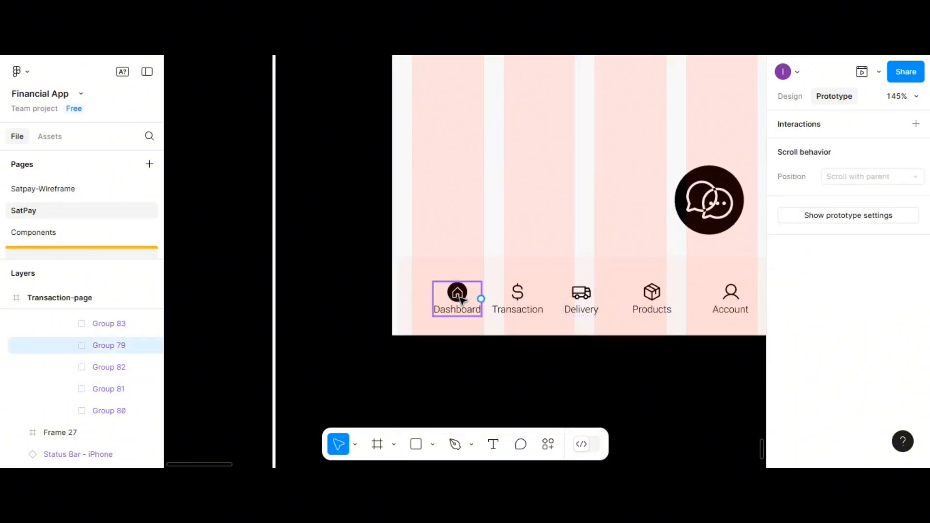
double_click(459, 300)
left_click(438, 310)
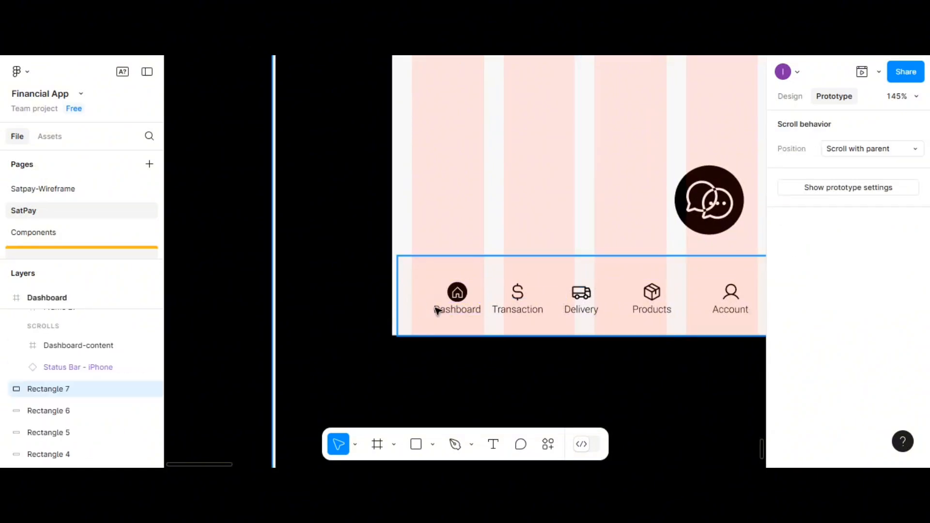
left_click(442, 311)
left_click(443, 311)
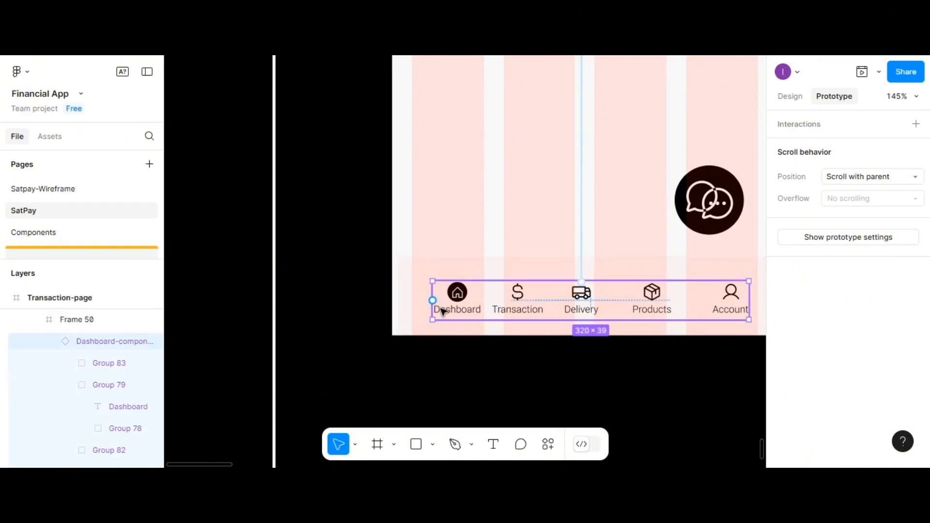
left_click_drag(457, 283, 487, 233)
scroll(488, 233, "up", 5)
scroll(488, 233, "down", 8)
scroll(486, 232, "down", 5)
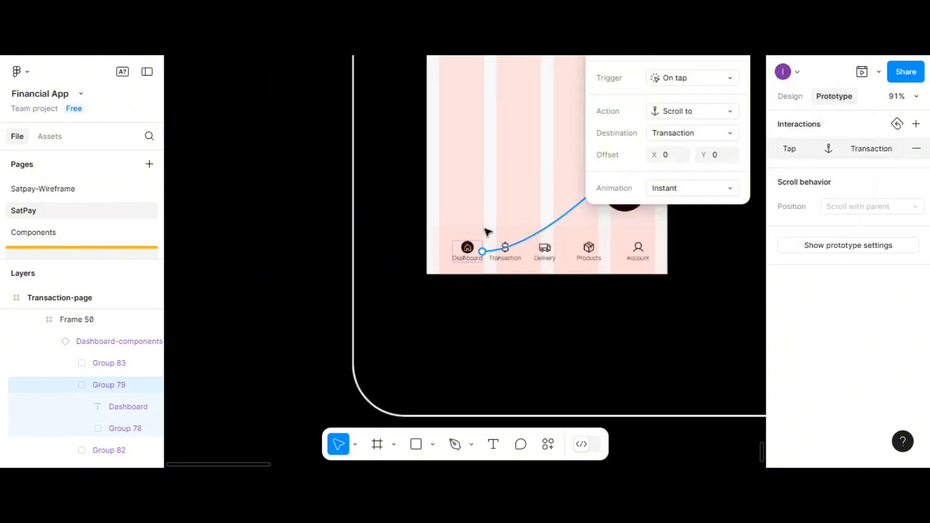
scroll(514, 235, "up", 3)
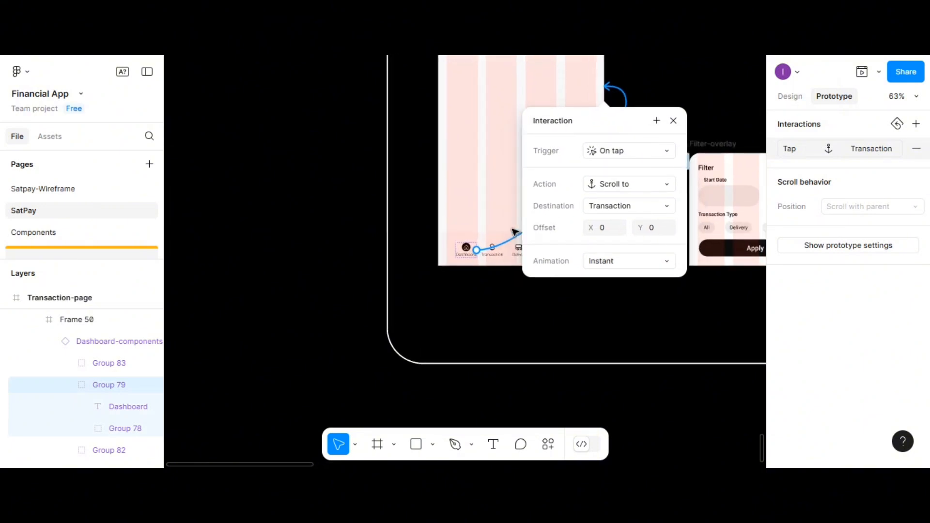
left_click_drag(617, 83, 642, 200)
scroll(424, 155, "up", 3)
scroll(516, 183, "up", 1)
scroll(516, 184, "up", 3)
scroll(468, 112, "up", 4)
scroll(467, 114, "down", 5)
scroll(571, 290, "down", 1)
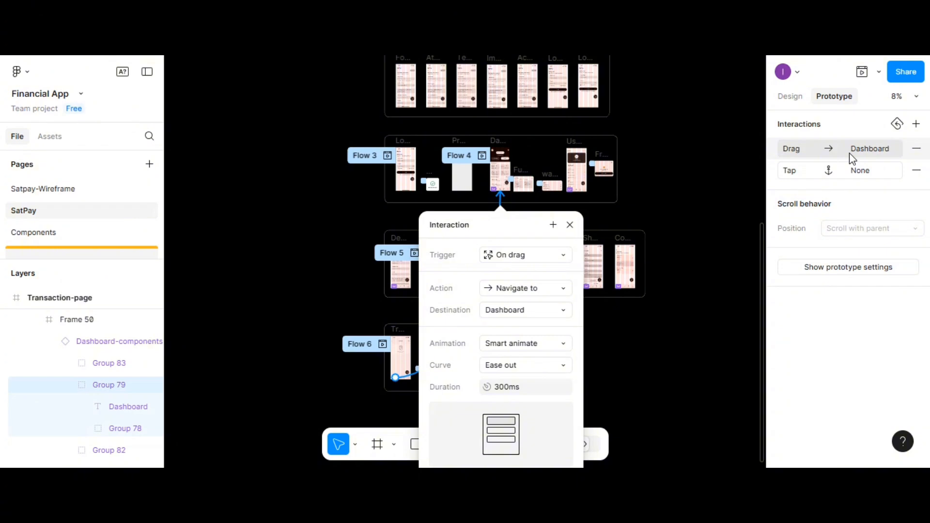
Step: Remove the Dashboard item's extra tap interaction without a destination and set the remaining link's trigger to On tap
left_click(915, 171)
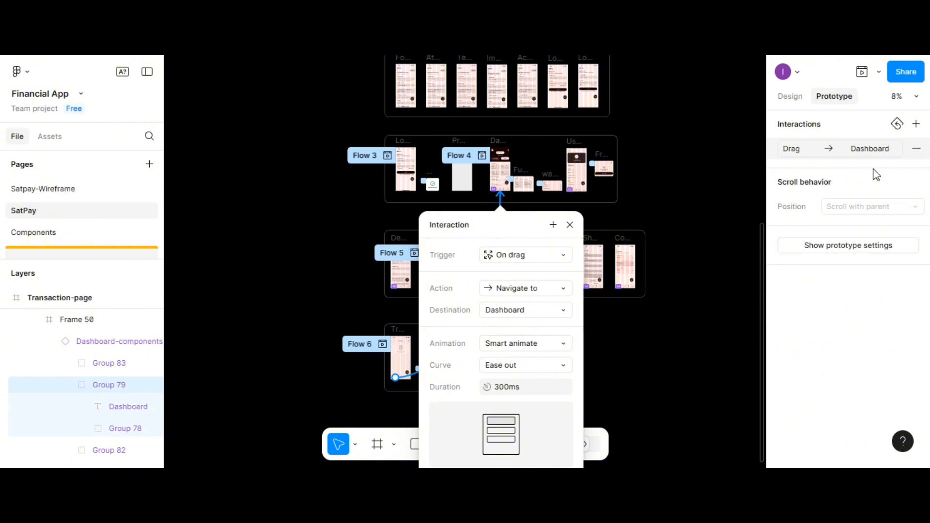
left_click(790, 151)
left_click(729, 187)
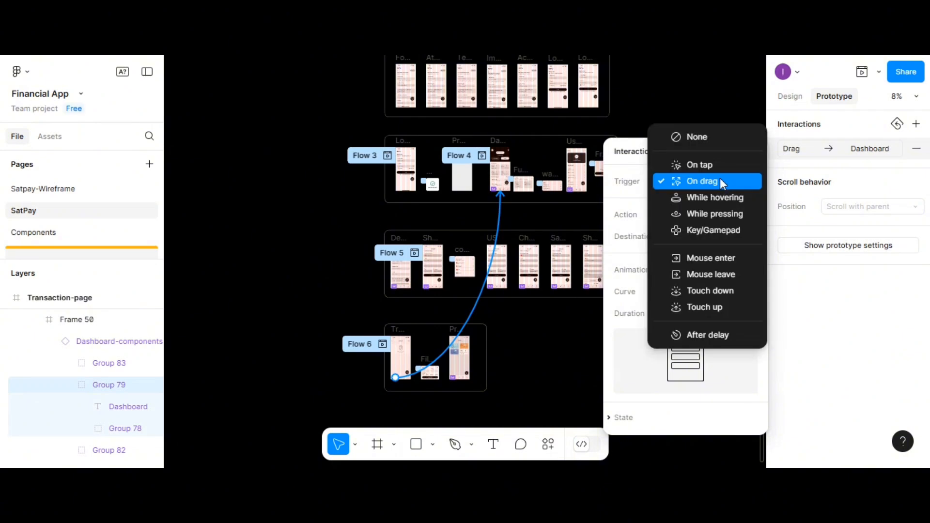
left_click(718, 163)
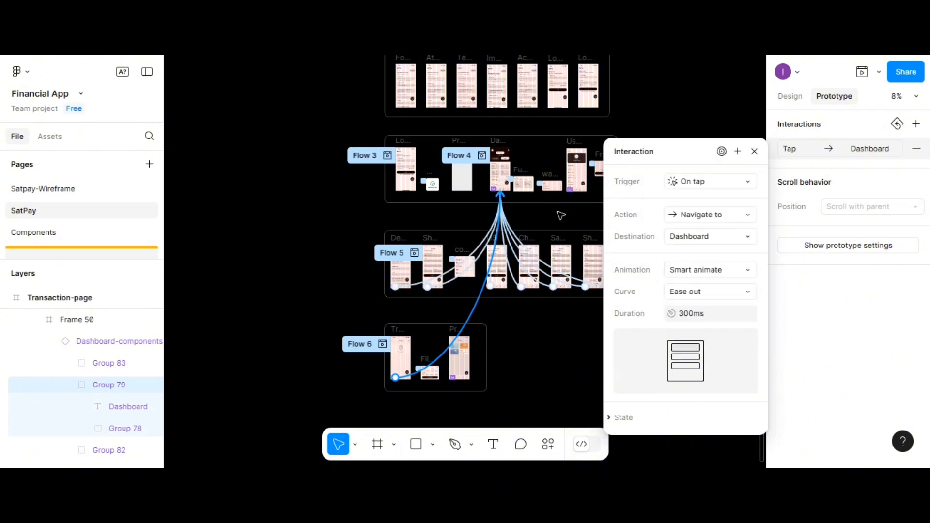
Step: Open a prototype preview of Flow 3 starting from the Log In frame
scroll(533, 233, "up", 5)
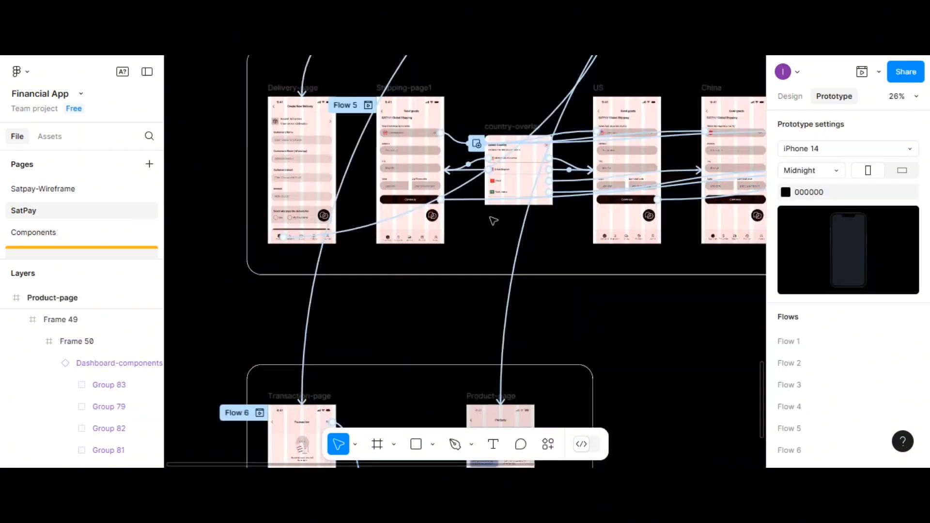
scroll(492, 219, "down", 2)
scroll(493, 218, "up", 9)
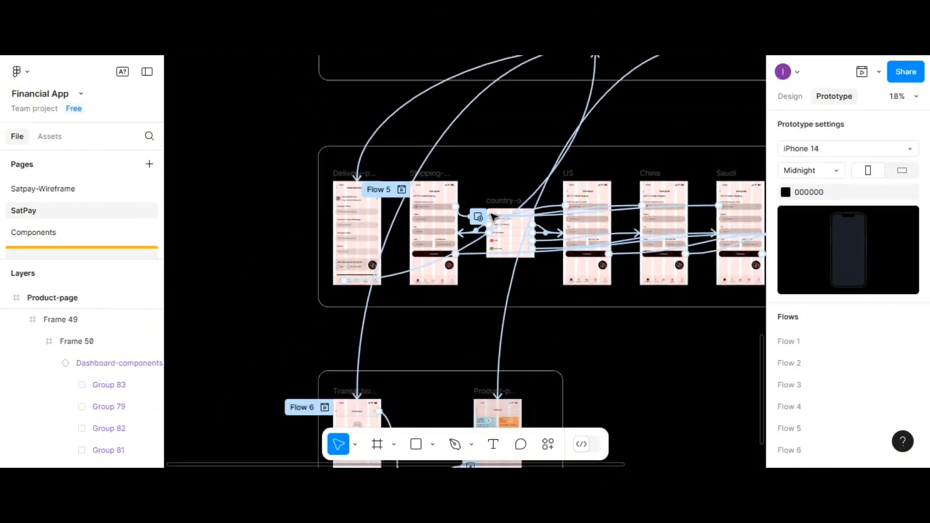
scroll(489, 215, "down", 3)
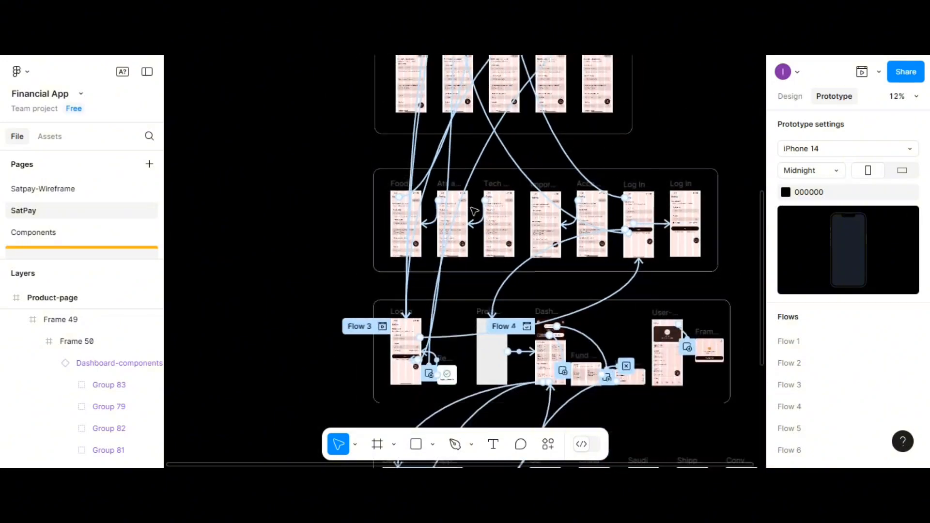
scroll(474, 210, "up", 2)
left_click(364, 359)
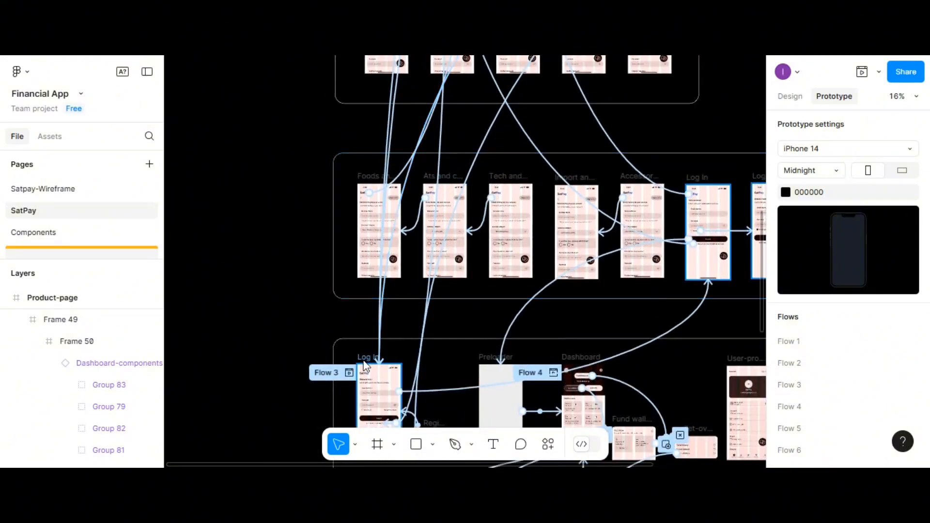
left_click(862, 72)
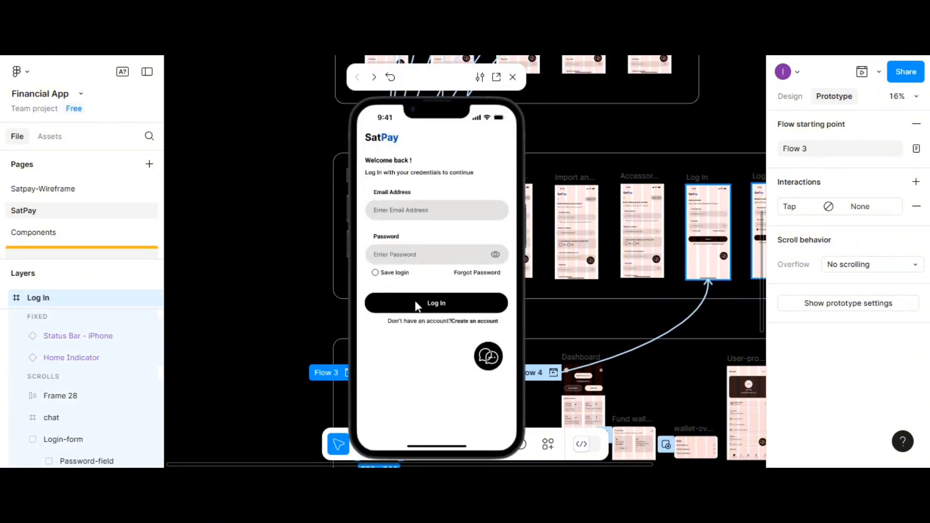
Step: Test the login flow in the preview by filling the email field and logging in to the Dashboard
left_click(415, 301)
left_click(418, 300)
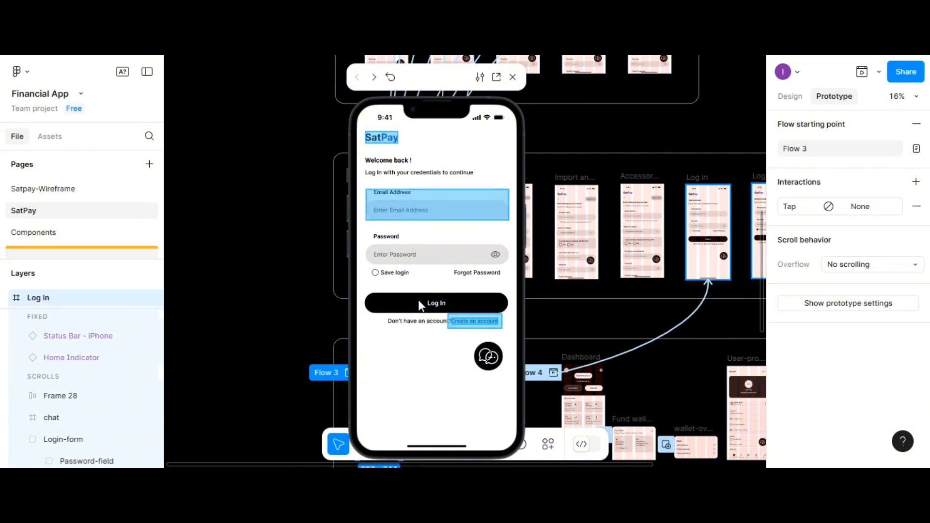
left_click(408, 214)
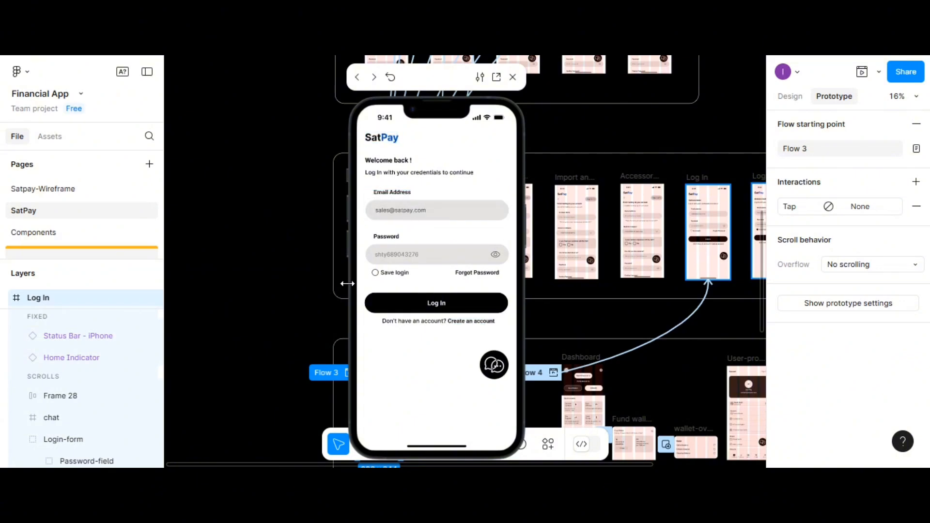
left_click(405, 310)
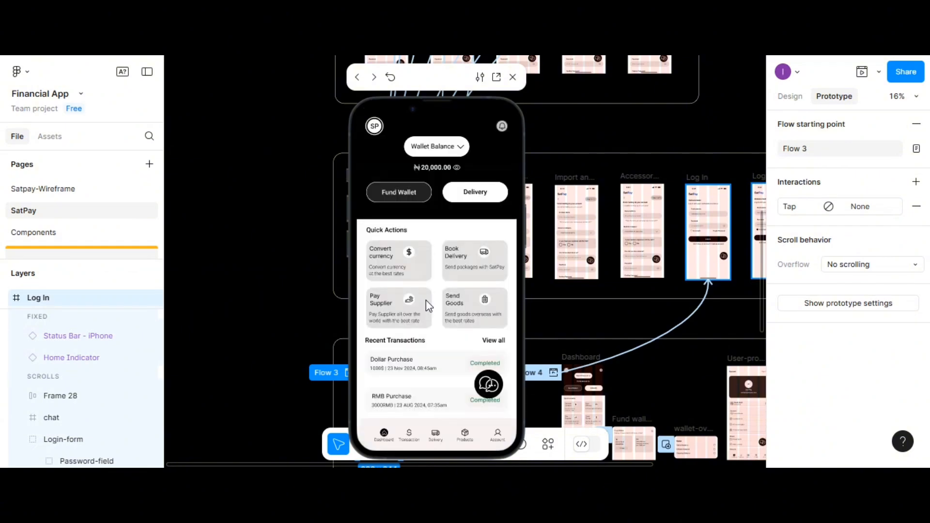
Step: Test the Dashboard's Fund Wallet overlay and the Delivery and Wallet Balance controls in the preview, then close the overlay
left_click(393, 198)
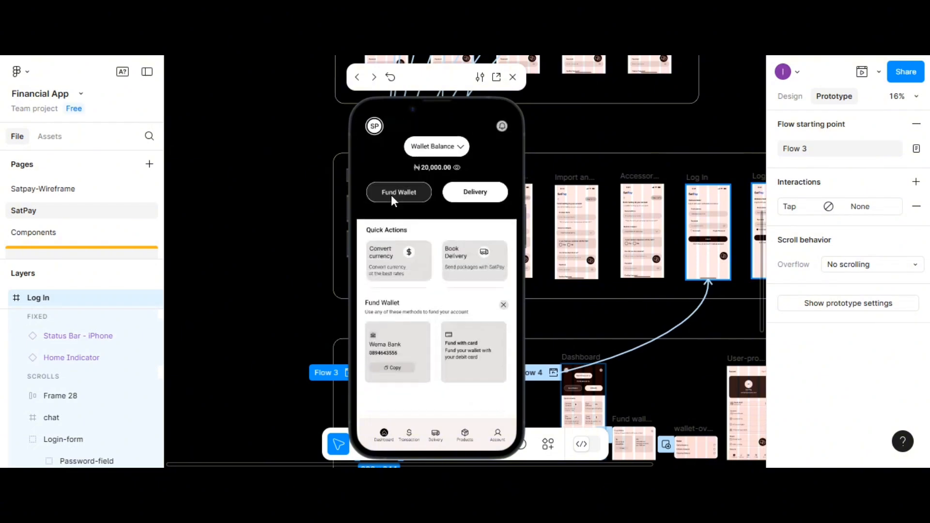
left_click(462, 196)
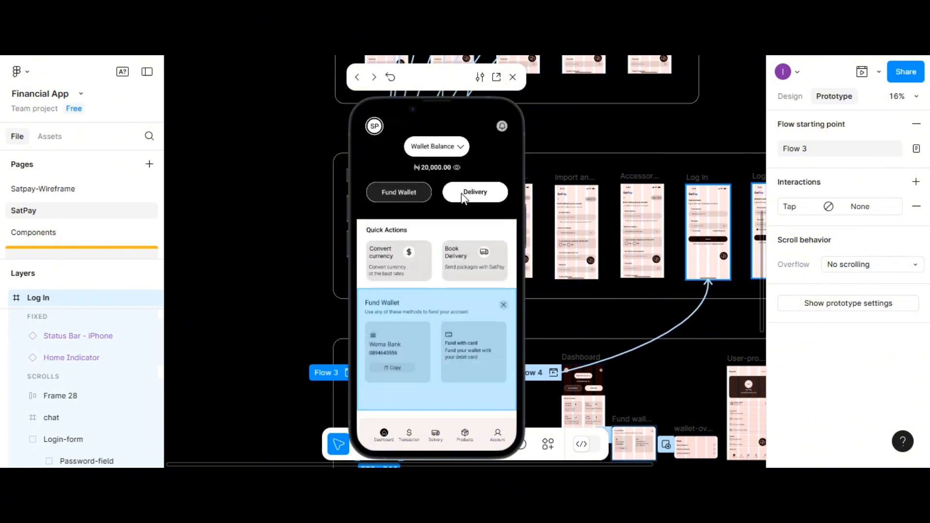
left_click(409, 191)
left_click(423, 149)
left_click(504, 306)
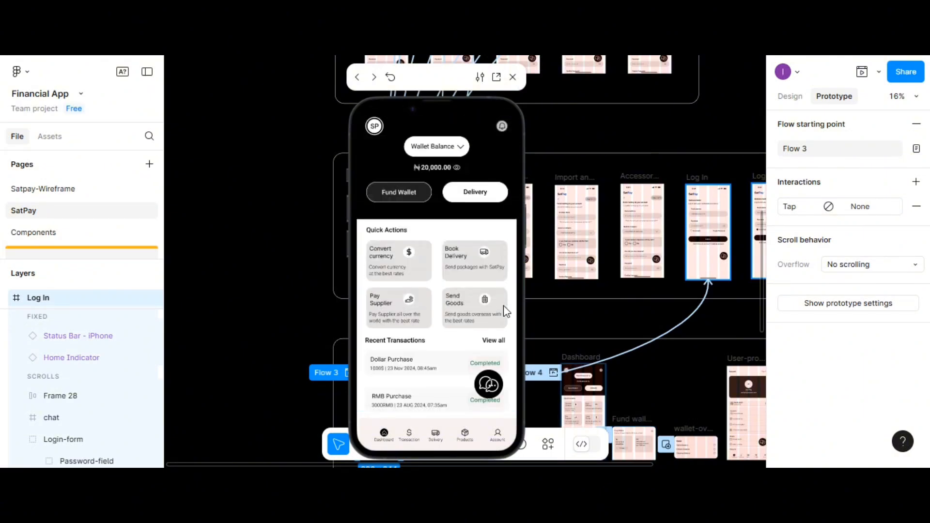
Step: Test the bottom navigation by going from the Dashboard to the Transaction screen and back
scroll(449, 348, "down", 2)
left_click(384, 437)
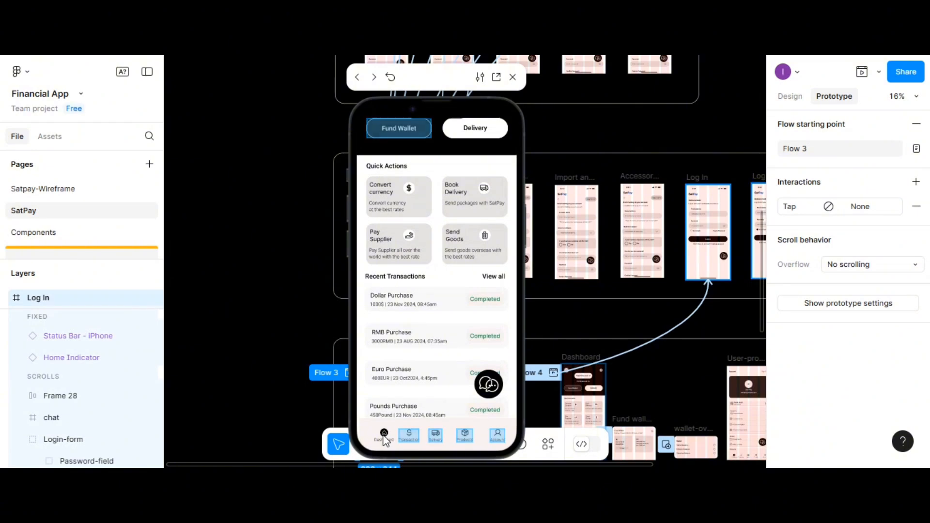
left_click(408, 436)
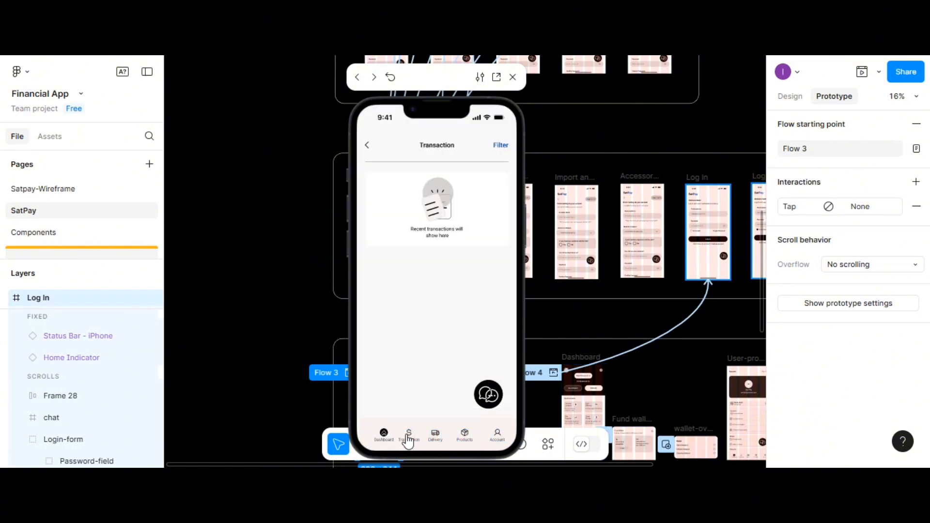
left_click(385, 436)
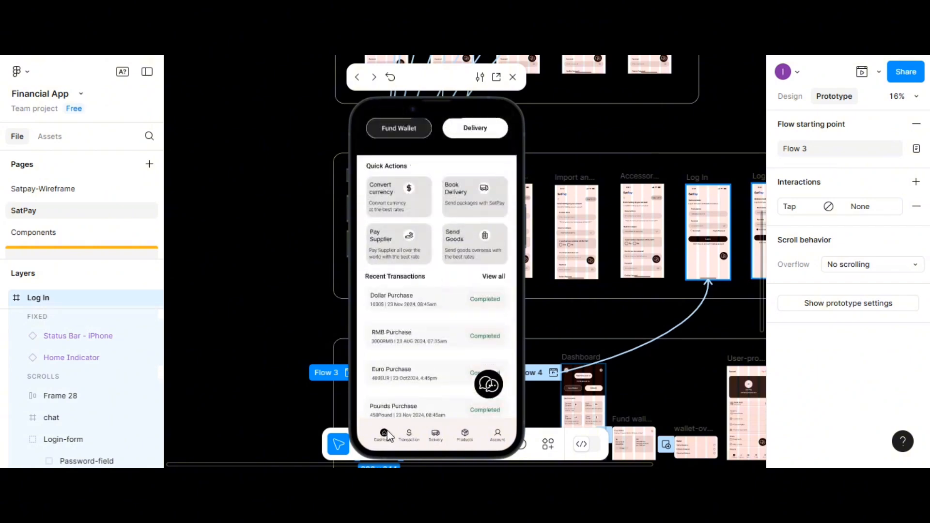
scroll(406, 370, "up", 3)
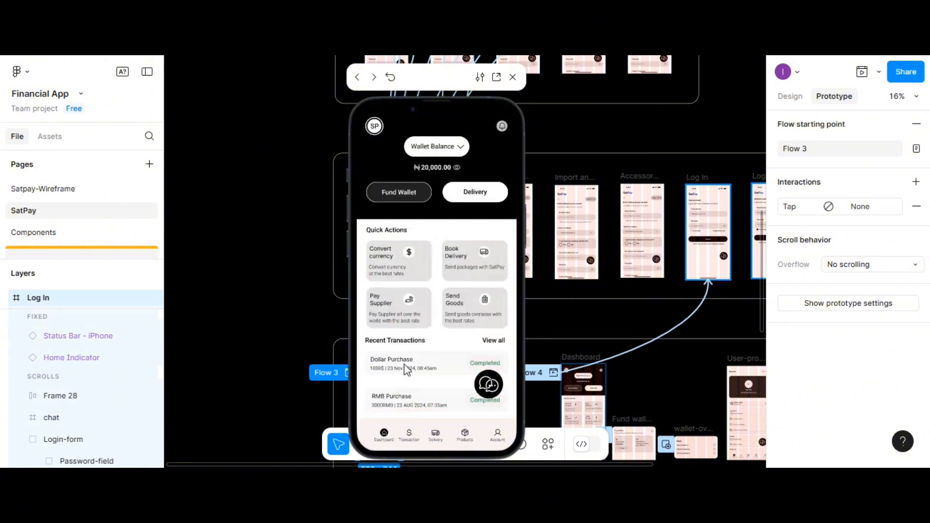
Step: Test the Transaction and Delivery navigation items, look through the delivery form, and return to the Dashboard
left_click(409, 438)
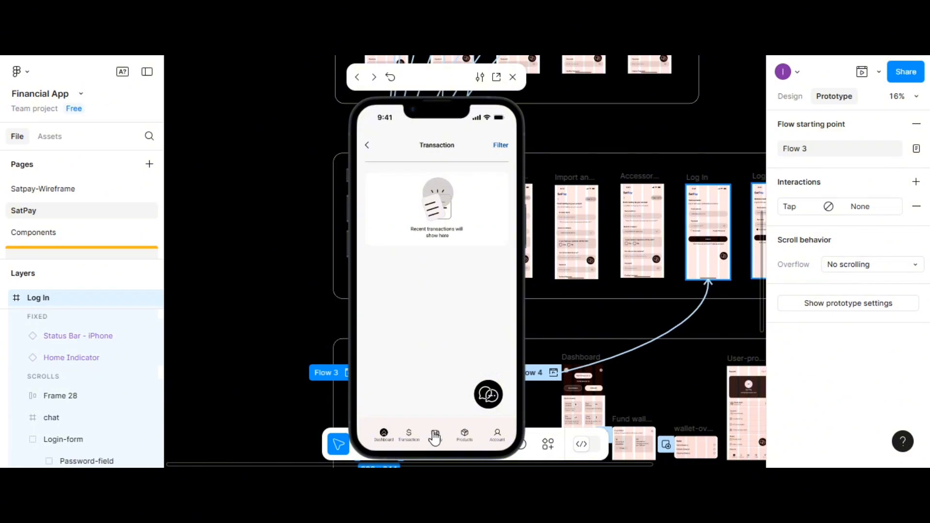
left_click(435, 437)
scroll(425, 335, "down", 2)
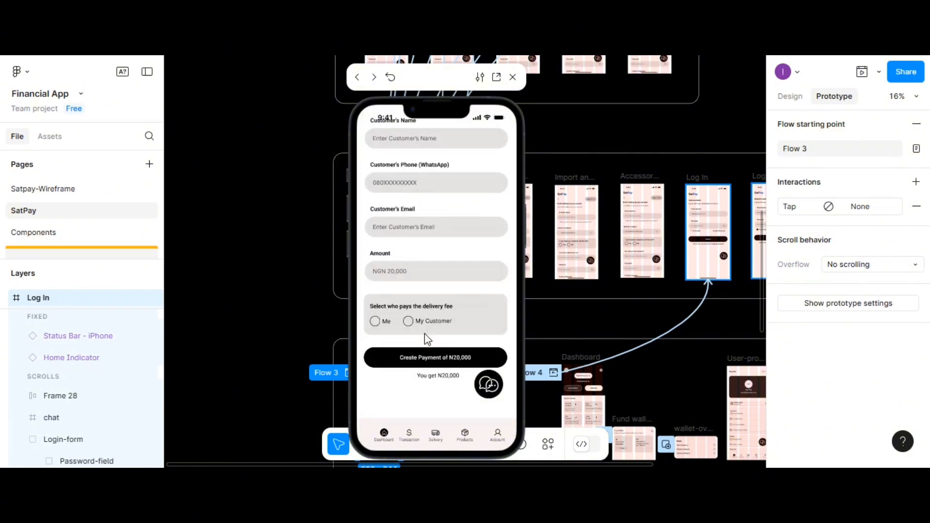
scroll(425, 334, "up", 2)
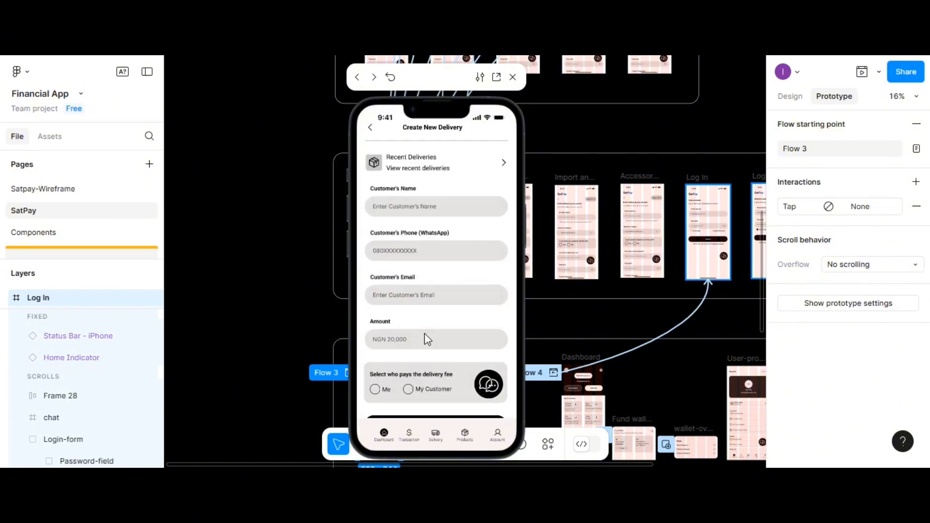
left_click(413, 438)
left_click(386, 436)
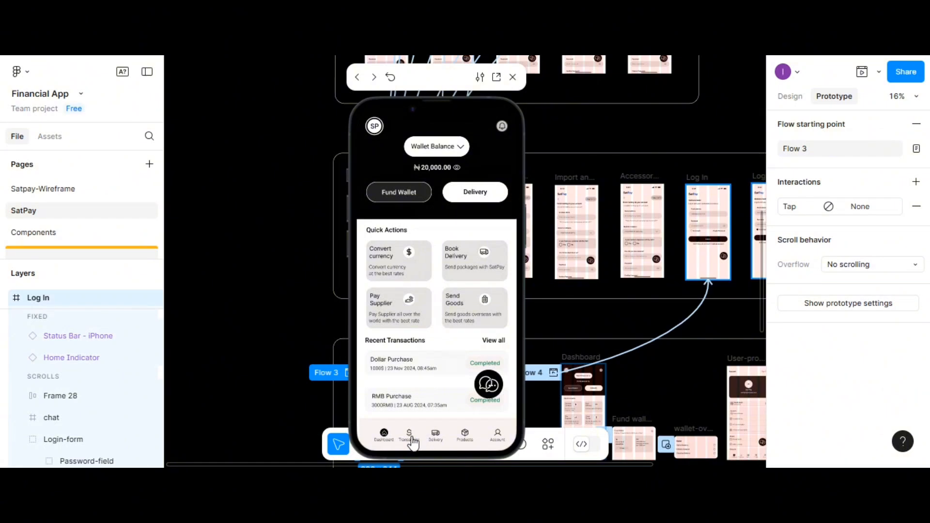
Step: Test the Transaction, Delivery, Products and Account navigation items in the preview, then close it
left_click(412, 439)
left_click(436, 438)
left_click(465, 438)
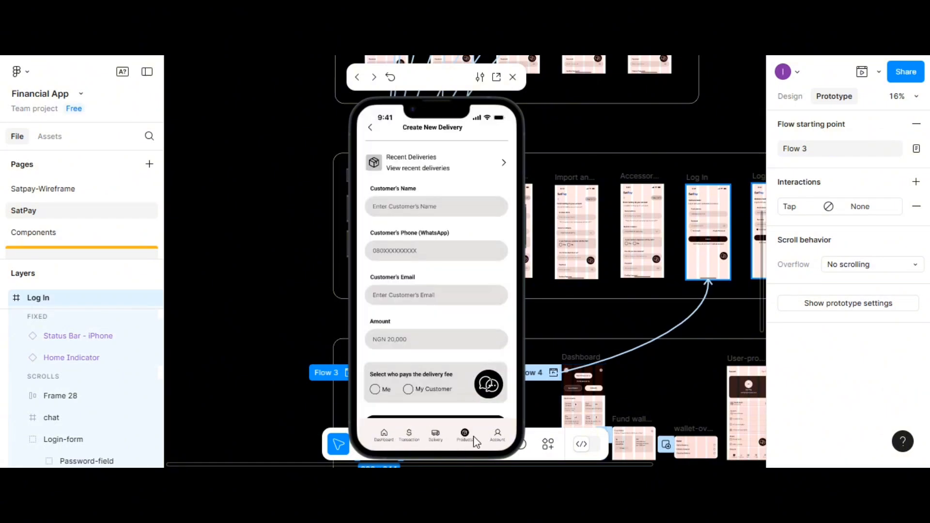
left_click(496, 438)
left_click(513, 77)
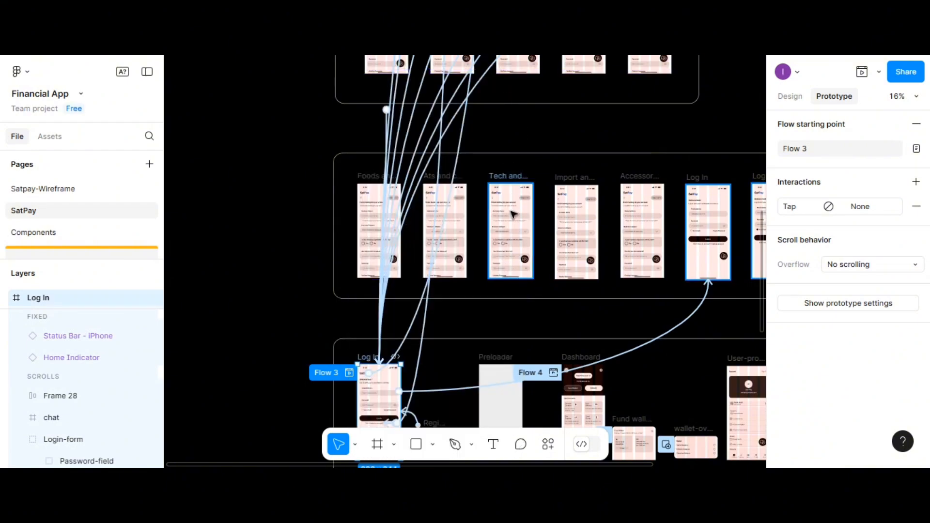
scroll(523, 229, "down", 2)
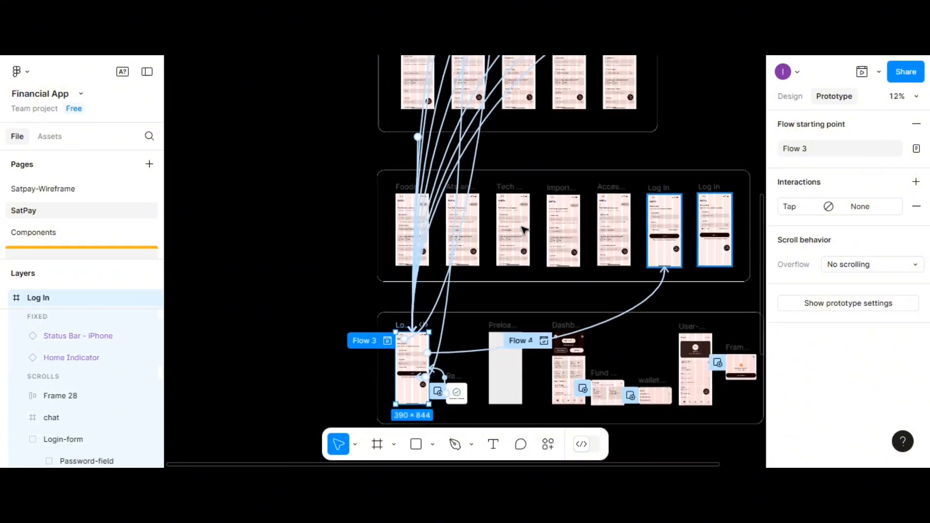
scroll(523, 229, "up", 5)
scroll(523, 229, "down", 4)
scroll(523, 229, "down", 1)
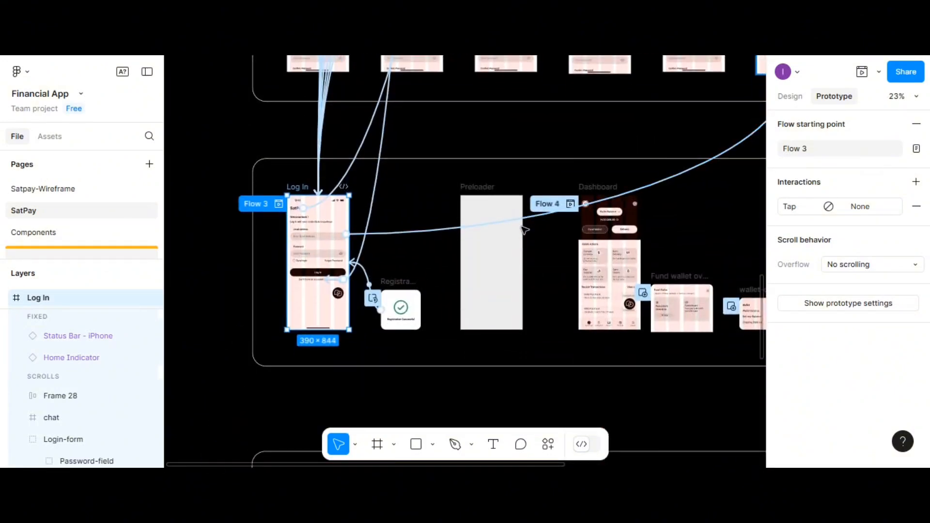
scroll(524, 228, "up", 3)
scroll(525, 228, "down", 5)
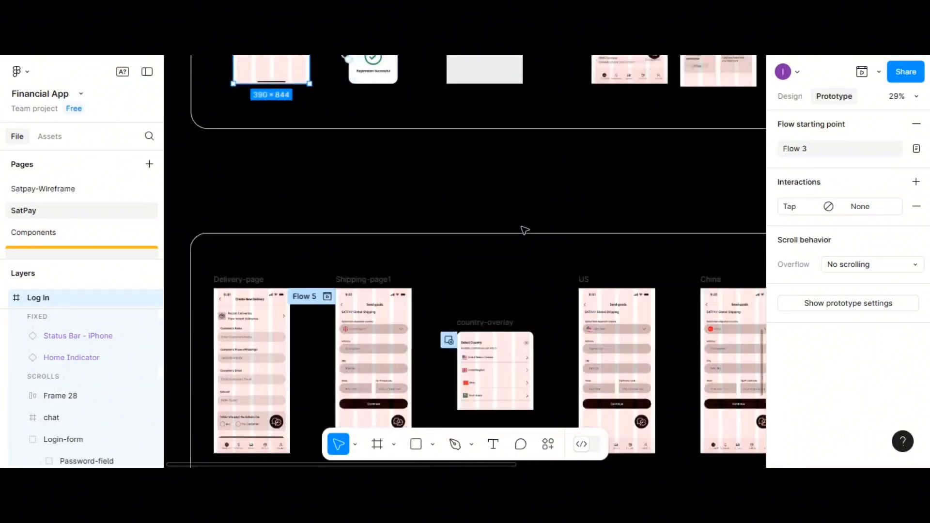
scroll(504, 230, "up", 5)
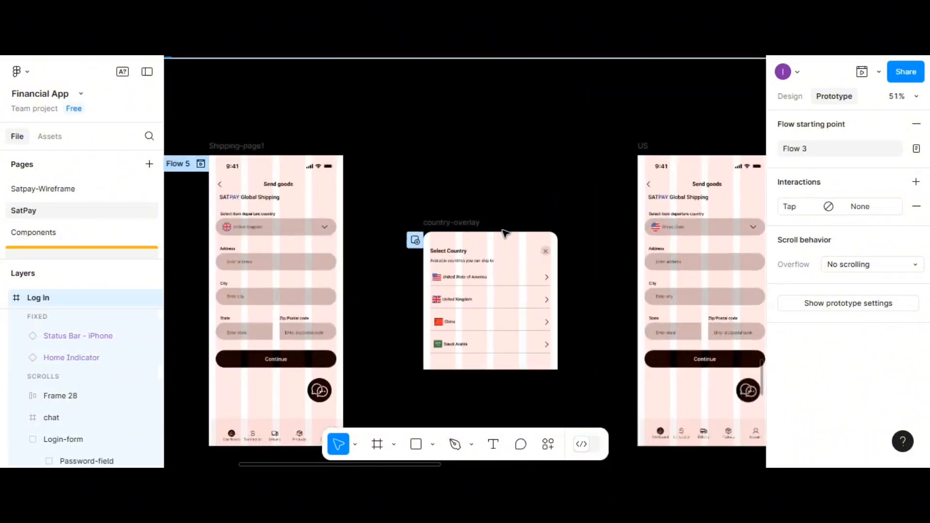
Step: Check the Delivery navigation item's interactions on the Dashboard and User-profile frames
scroll(407, 220, "down", 5)
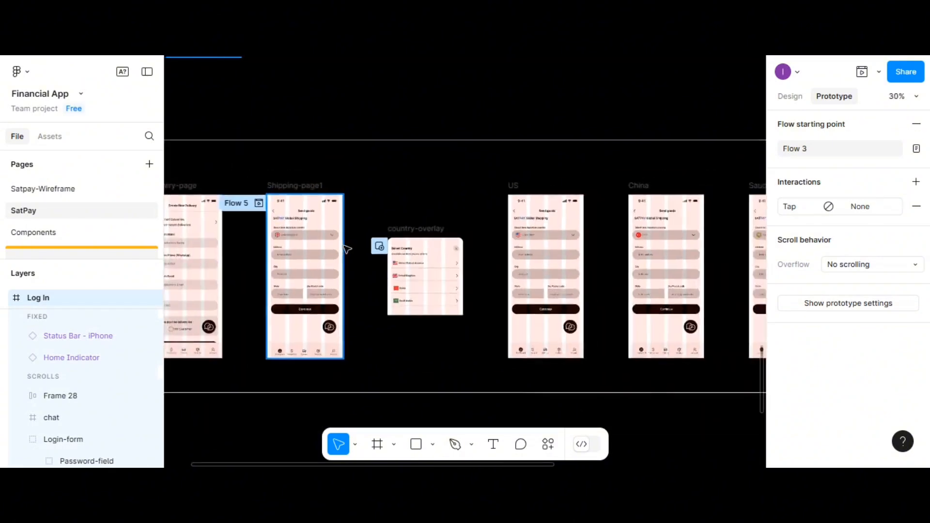
scroll(407, 219, "up", 5)
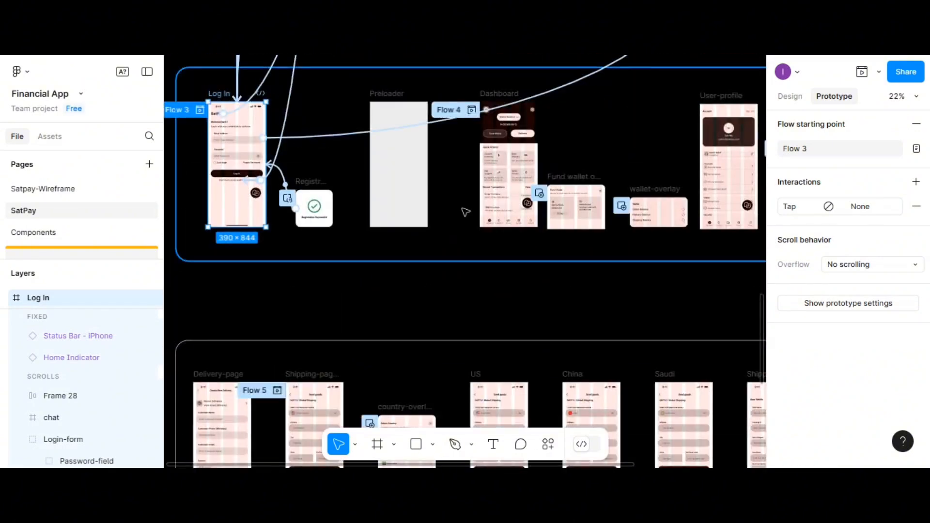
scroll(497, 221, "up", 3)
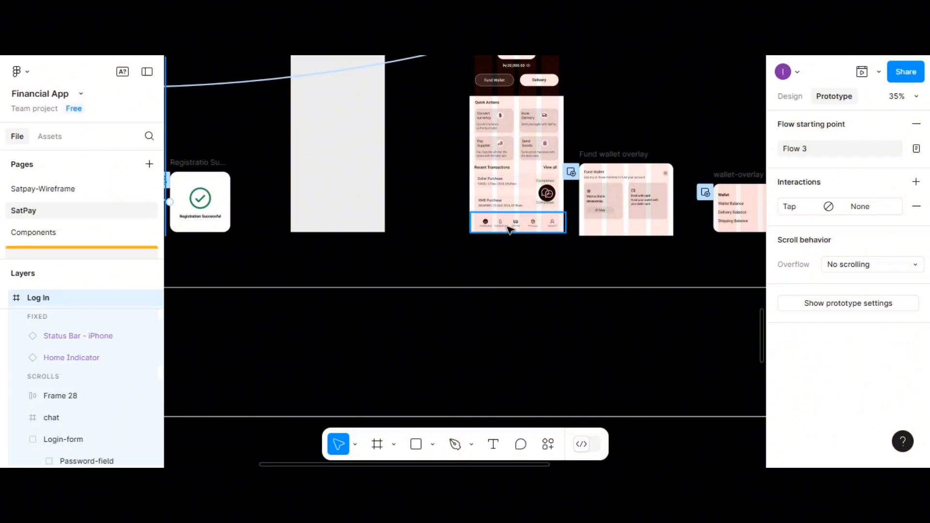
double_click(516, 224)
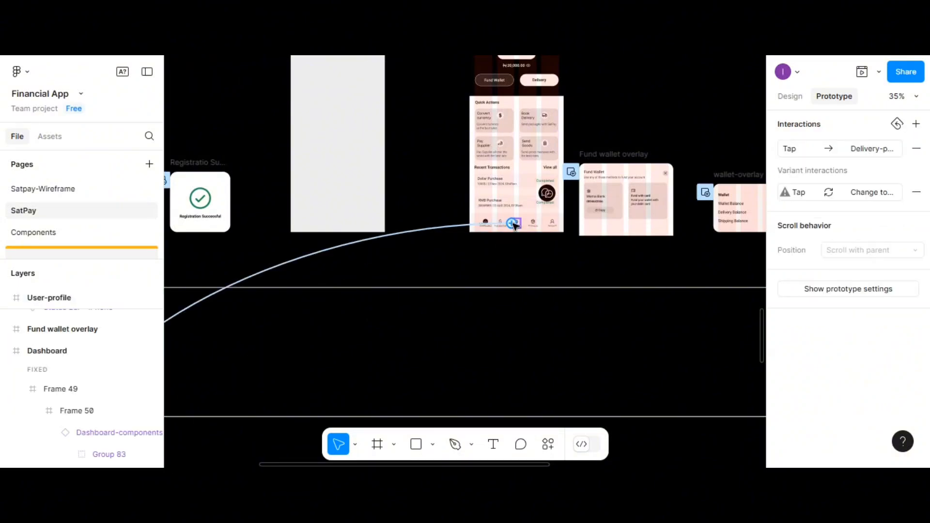
scroll(588, 229, "right", 2)
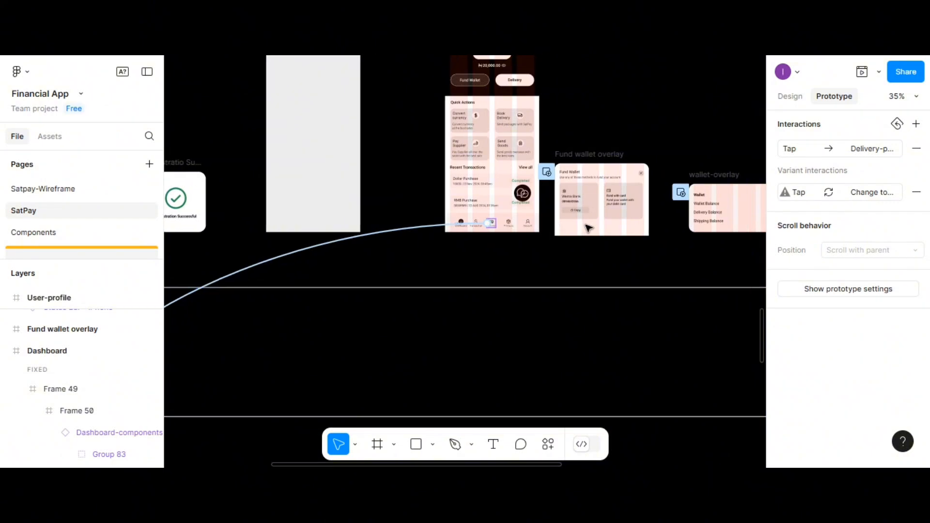
scroll(587, 228, "right", 10)
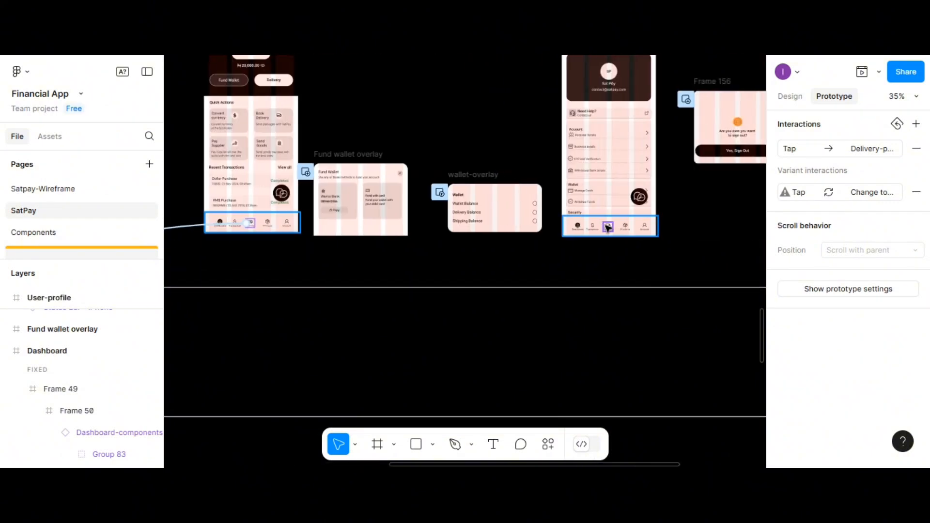
double_click(608, 228)
scroll(608, 228, "down", 3)
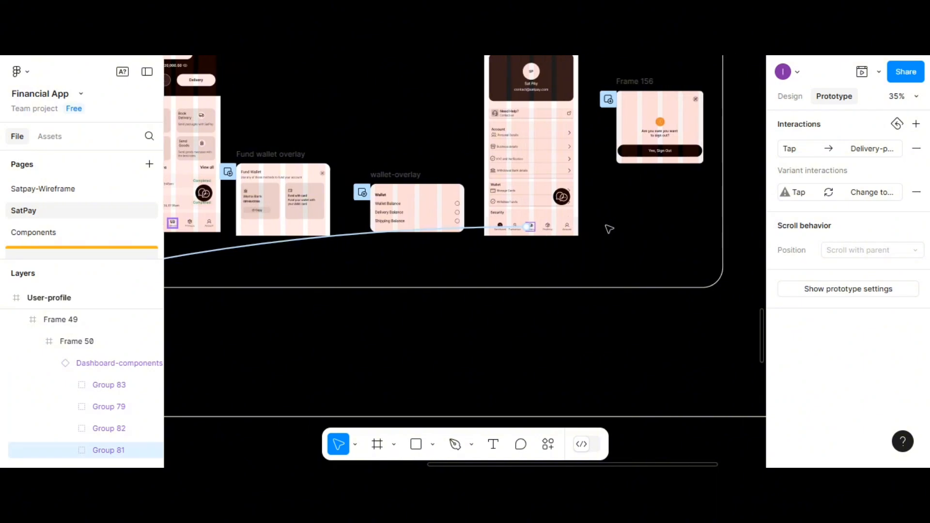
Step: Link the Delivery navigation item on the Delivery-page frame to the Product-page frame with an on-tap navigation
scroll(495, 263, "up", 4)
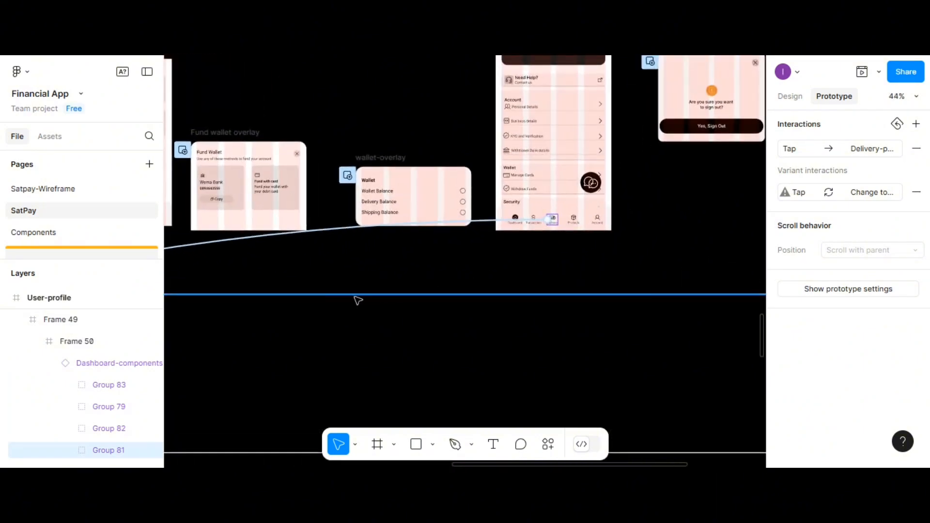
scroll(356, 302, "left", 15)
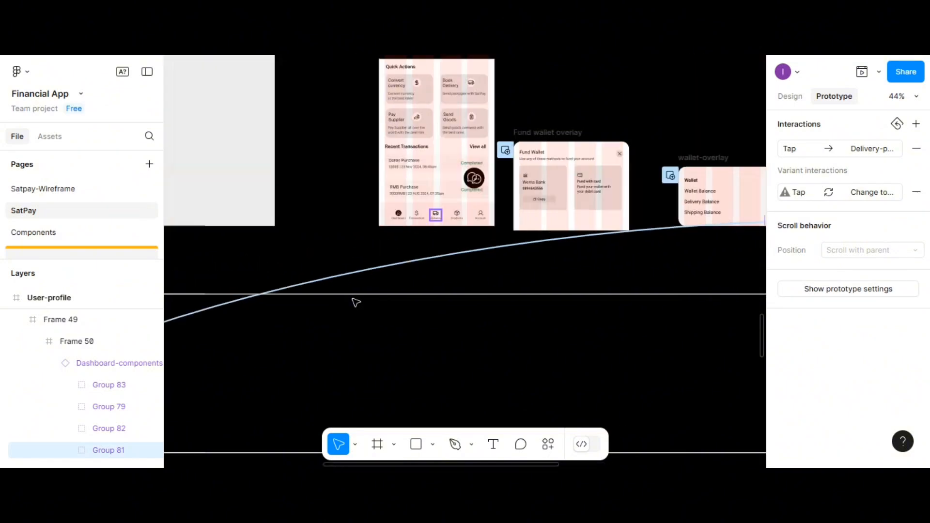
scroll(356, 303, "up", 5)
scroll(347, 301, "down", 3)
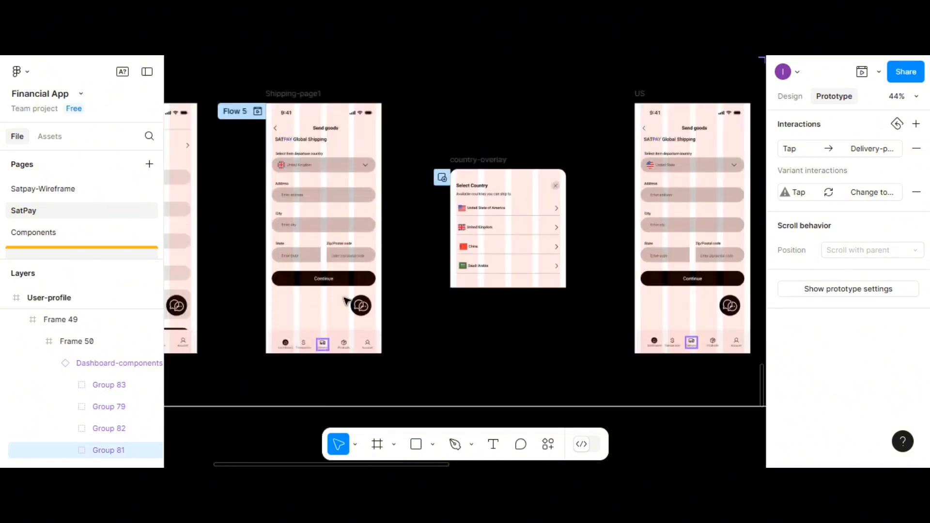
scroll(346, 301, "left", 5)
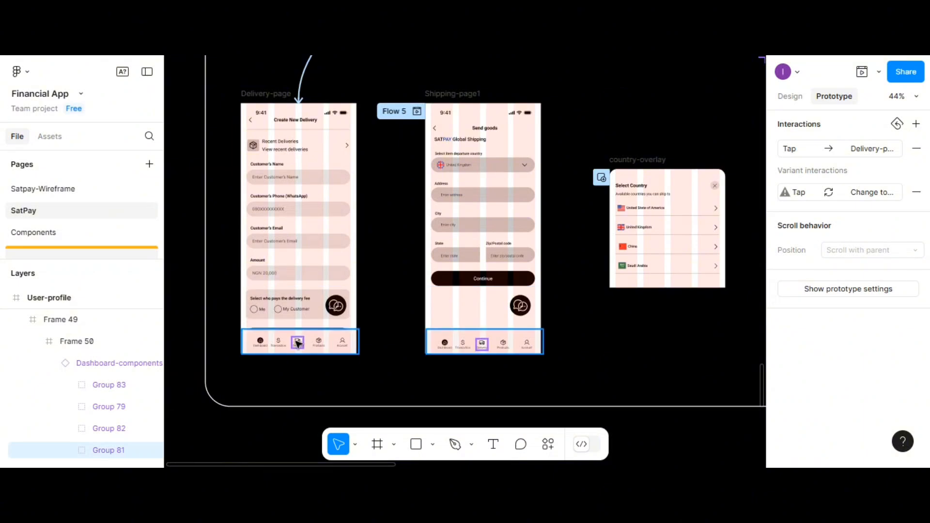
left_click(297, 345)
left_click(298, 344)
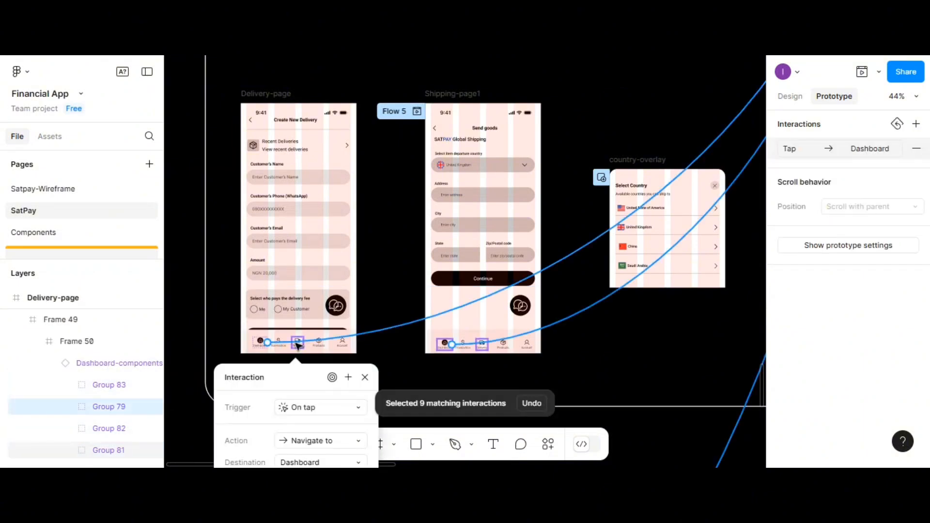
scroll(297, 347, "down", 5)
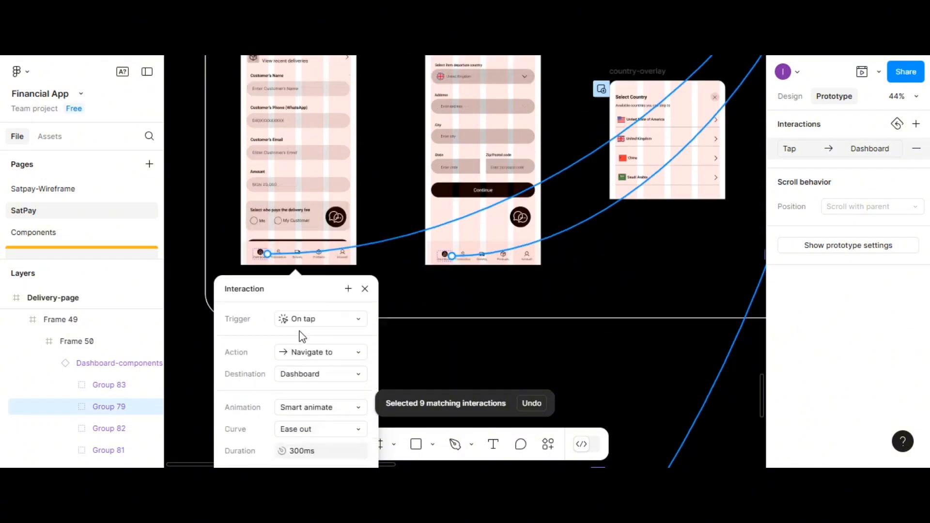
left_click(299, 175)
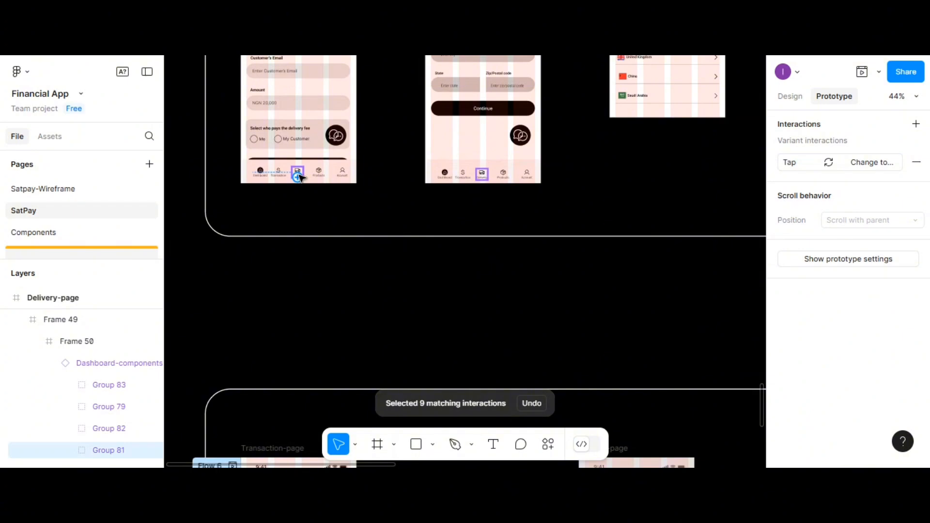
left_click_drag(297, 177, 618, 203)
scroll(420, 296, "down", 8)
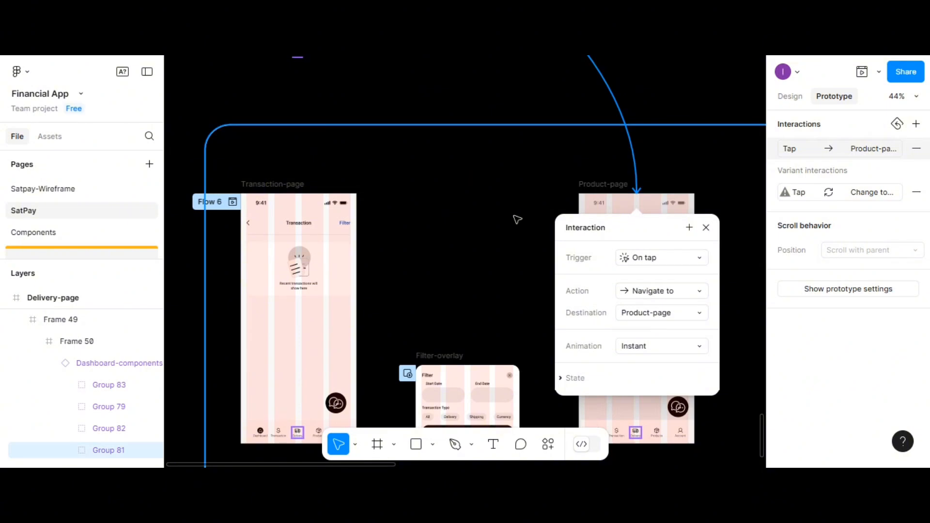
scroll(516, 216, "down", 5)
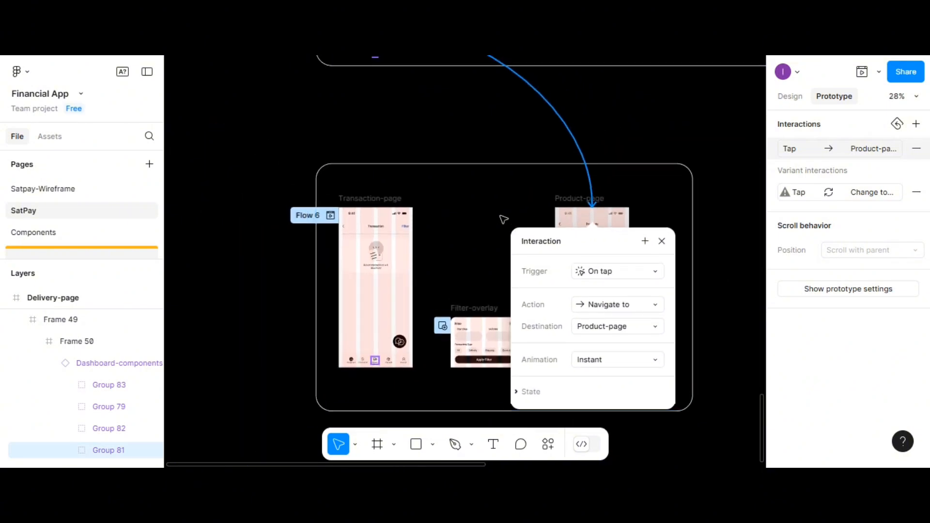
Step: Link the Products navigation item on the Shipping-page1 frame to the Product-page frame
scroll(504, 220, "up", 2)
scroll(504, 220, "left", 5)
scroll(504, 219, "right", 4)
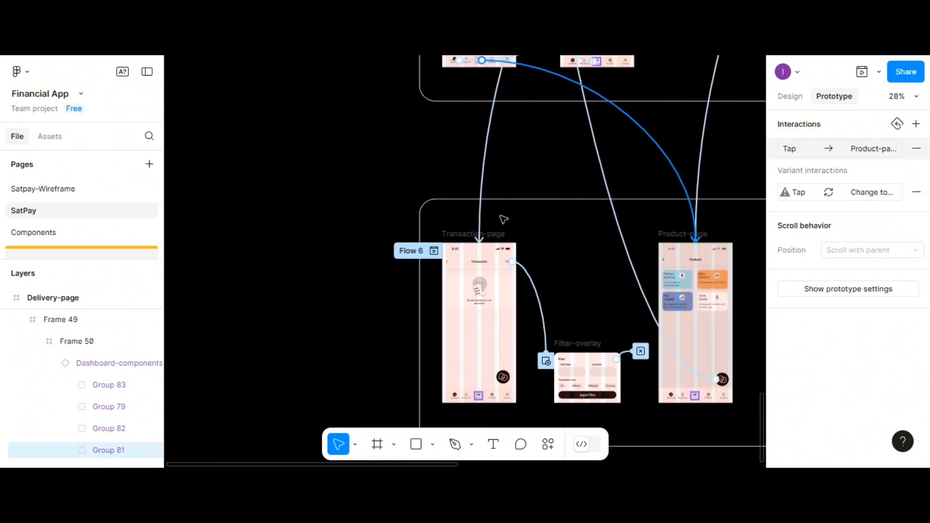
left_click(572, 177)
scroll(572, 177, "up", 3)
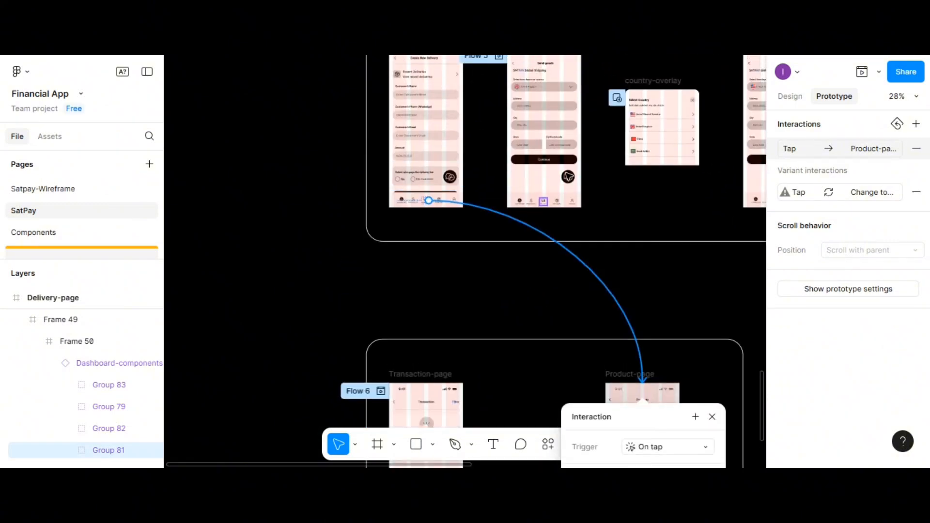
left_click(544, 201)
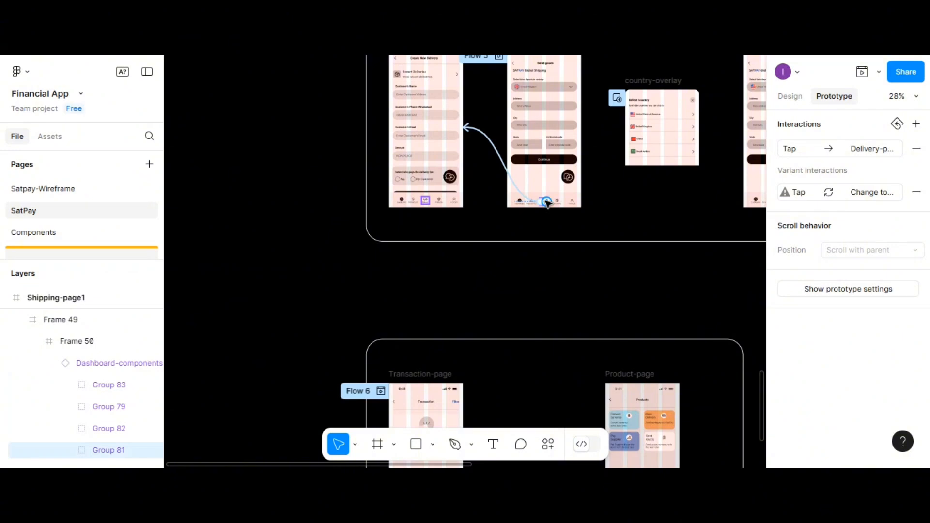
scroll(546, 203, "up", 5)
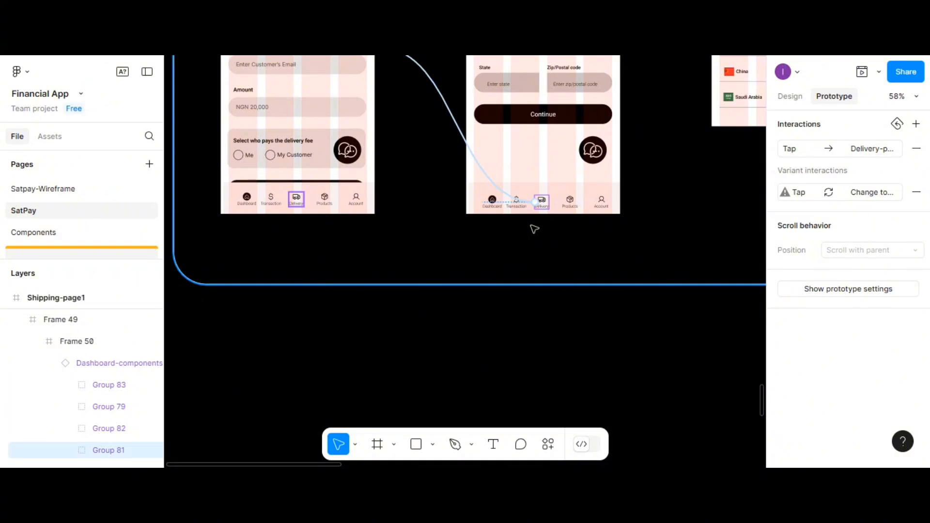
left_click(568, 201)
scroll(566, 204, "down", 5)
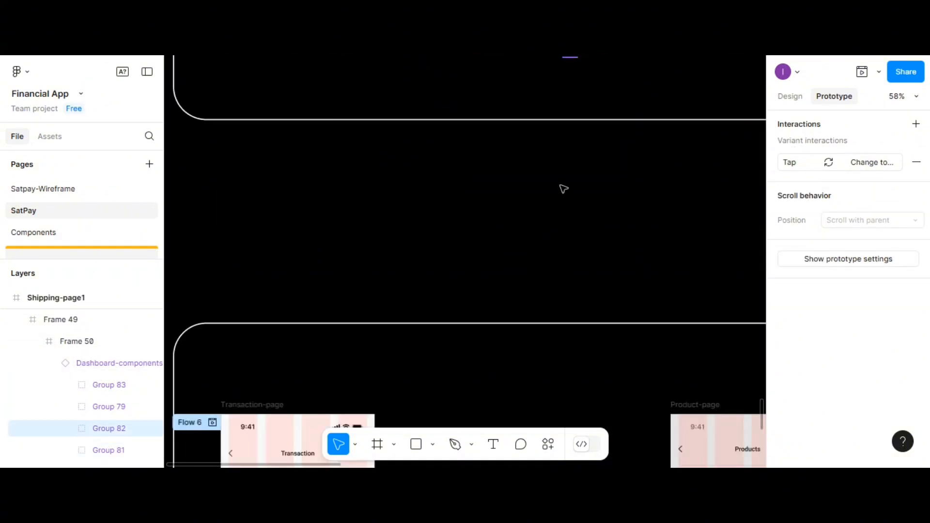
scroll(560, 125, "down", 3)
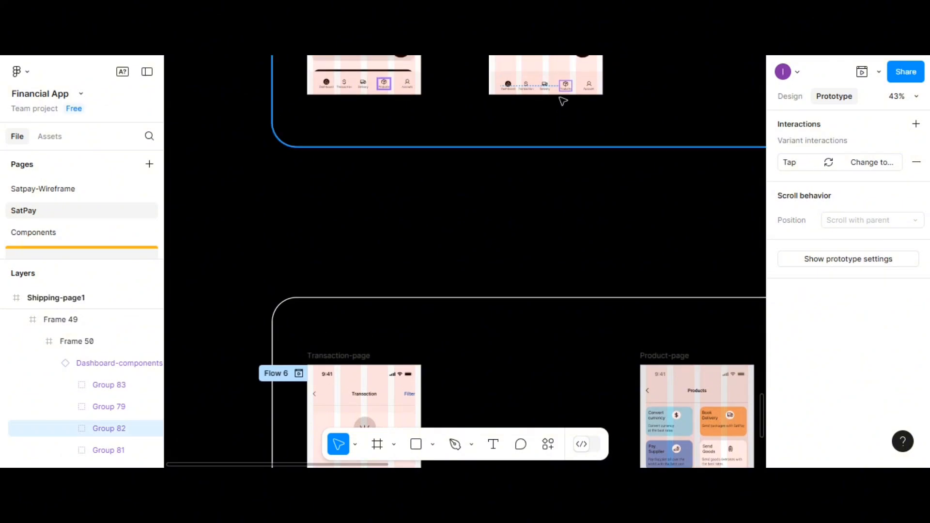
left_click_drag(674, 345, 674, 390)
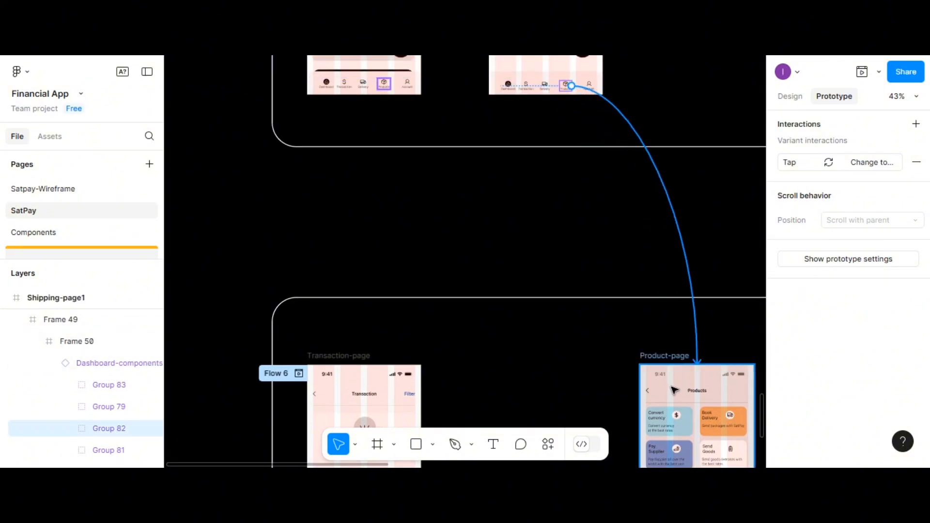
left_click_drag(650, 318, 648, 301)
Step: Link the Products navigation item on the US frame to the Product-page frame
scroll(648, 301, "right", 5)
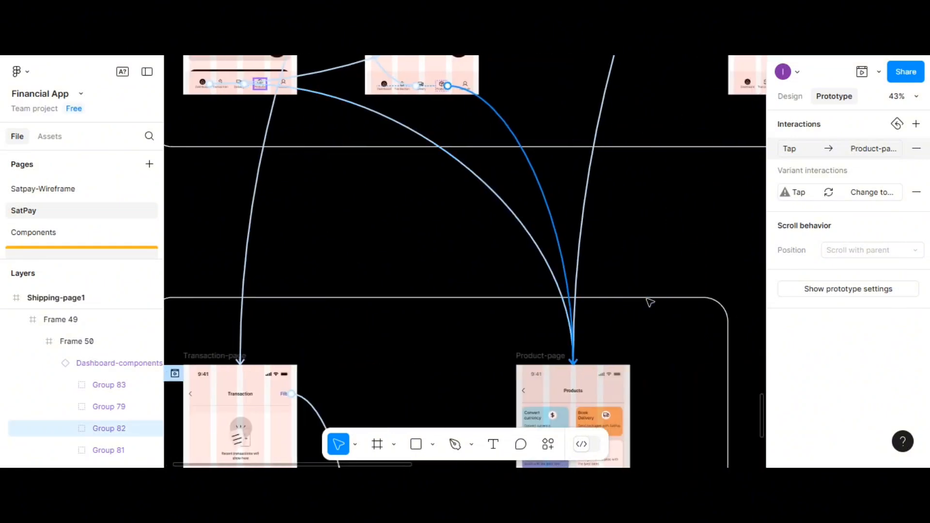
scroll(705, 158, "right", 4)
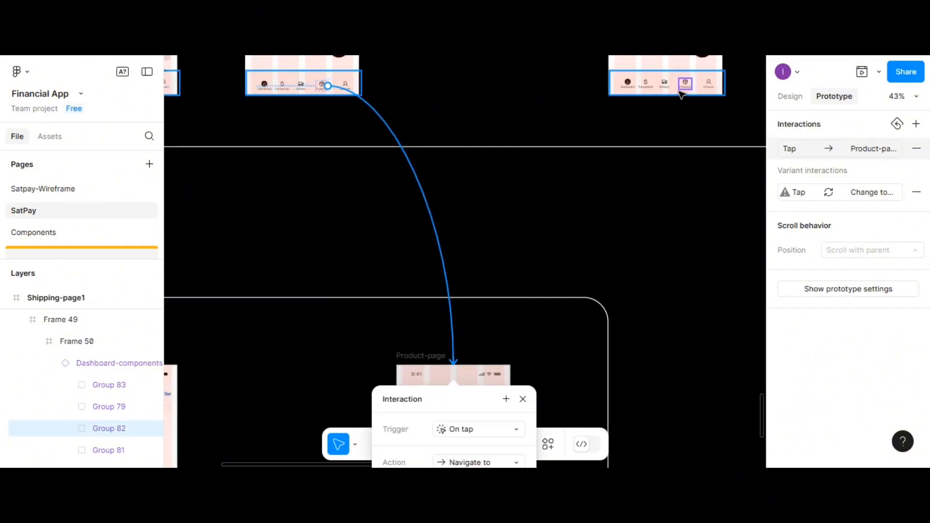
left_click(685, 89)
double_click(686, 89)
double_click(687, 88)
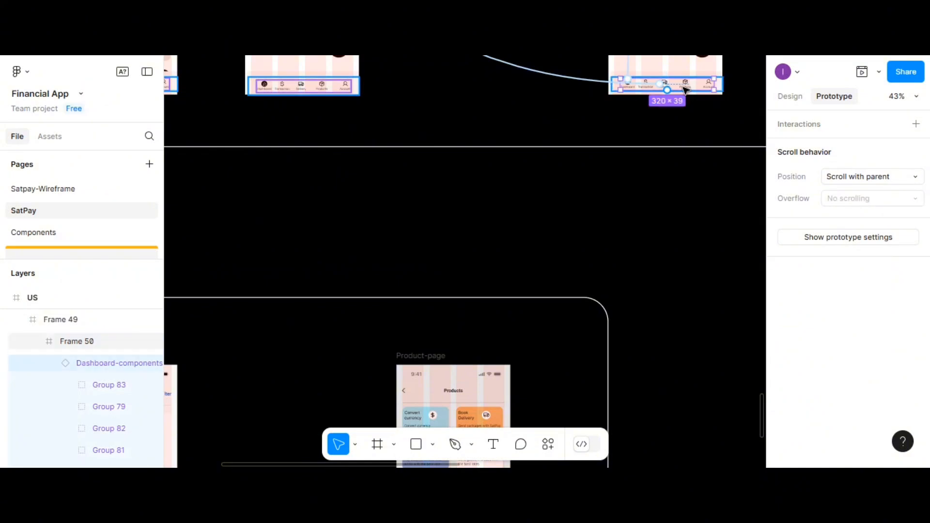
double_click(686, 87)
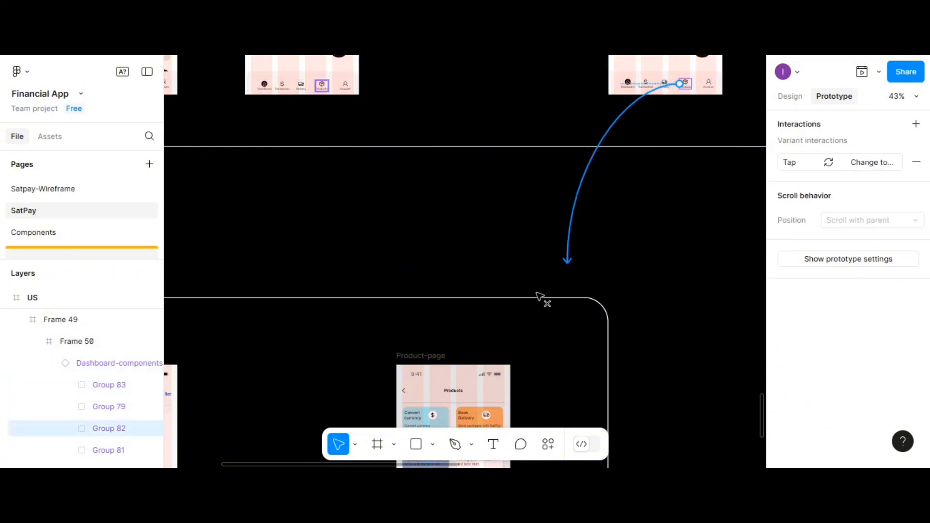
left_click_drag(540, 295, 472, 379)
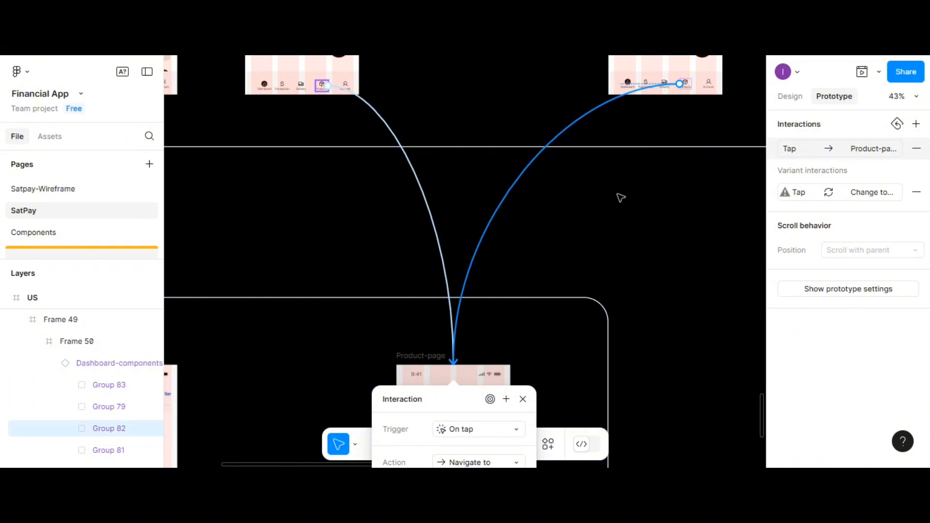
Step: Try to link the Transaction-page frame's Products navigation item to the Product-page frame
scroll(618, 201, "down", 5)
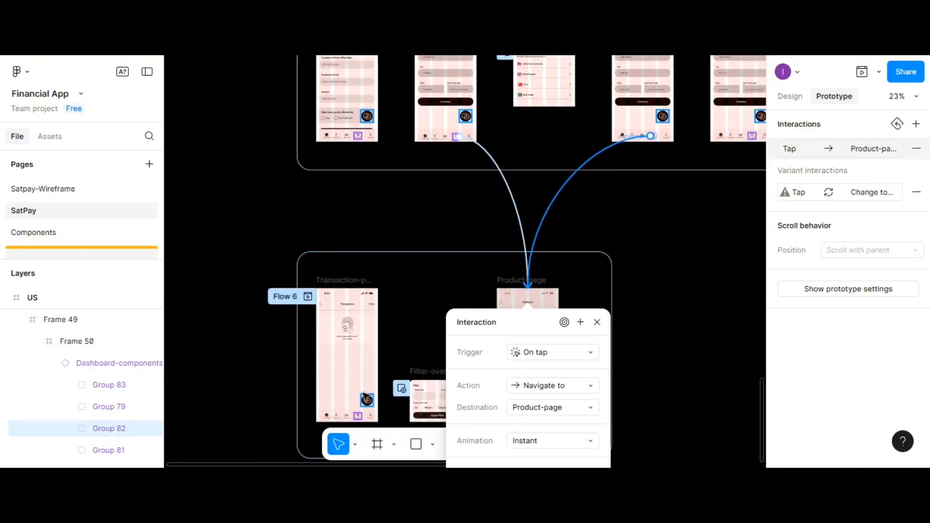
scroll(364, 397, "up", 5)
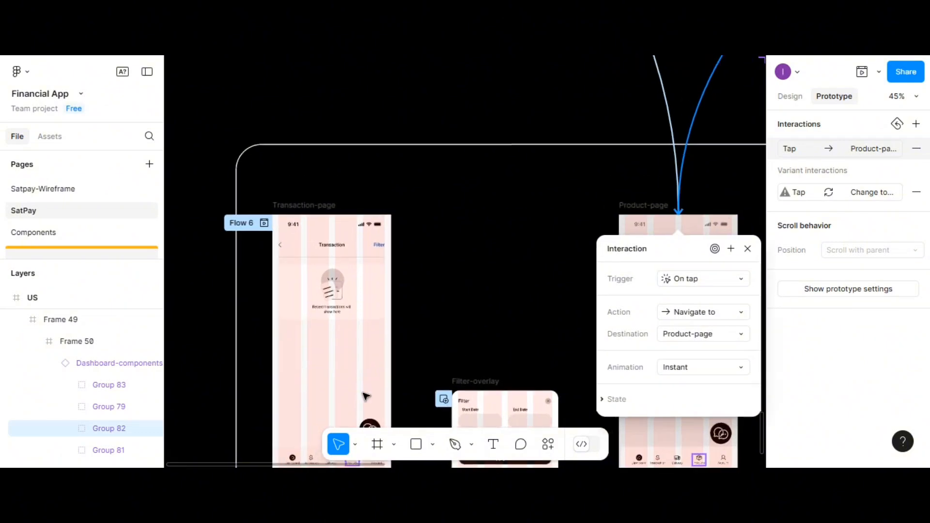
scroll(364, 397, "up", 4)
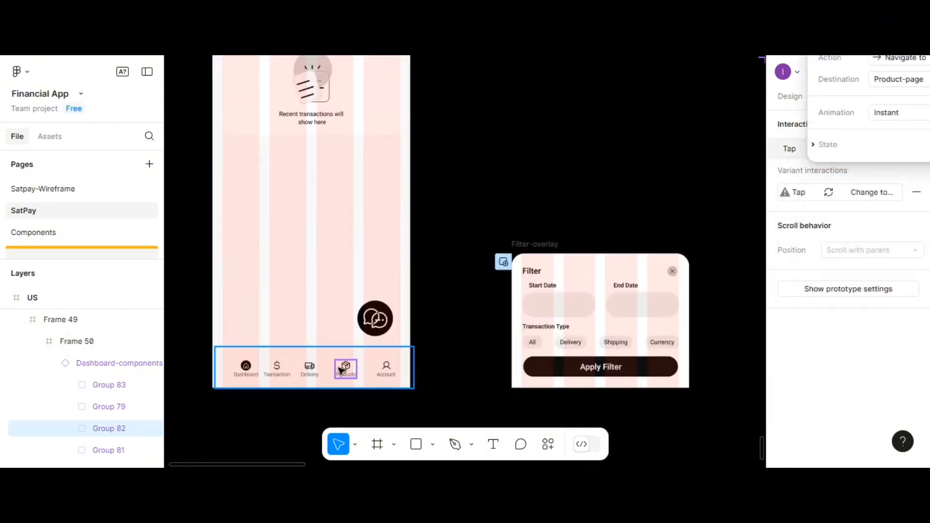
left_click(342, 371)
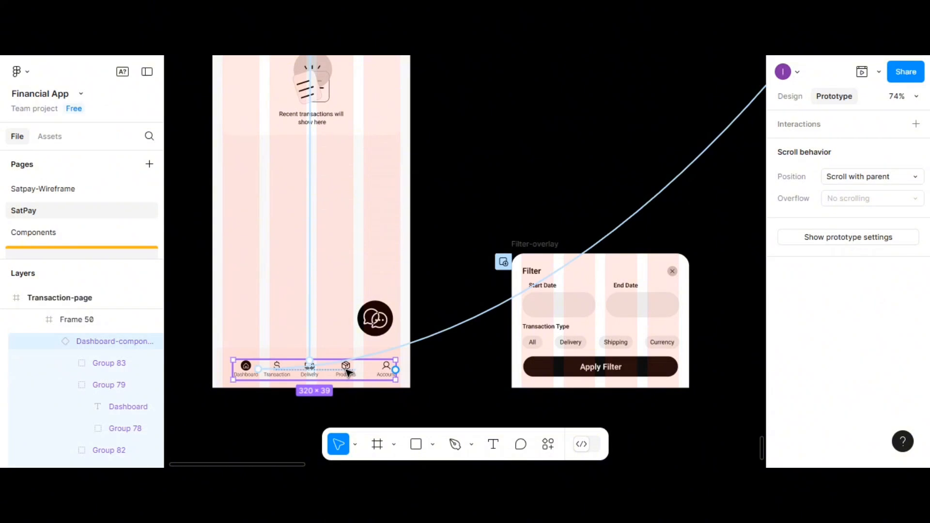
double_click(347, 371)
left_click_drag(346, 361, 689, 229)
scroll(499, 264, "down", 5)
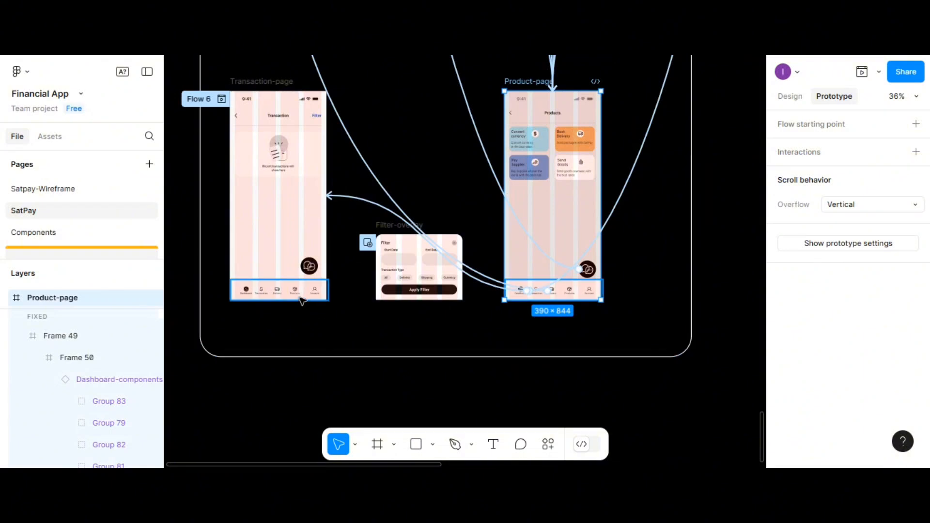
Step: Connect the Products item in the Transaction-page frame's bottom navigation to the Product-page frame, navigating on tap
left_click(298, 297)
double_click(298, 296)
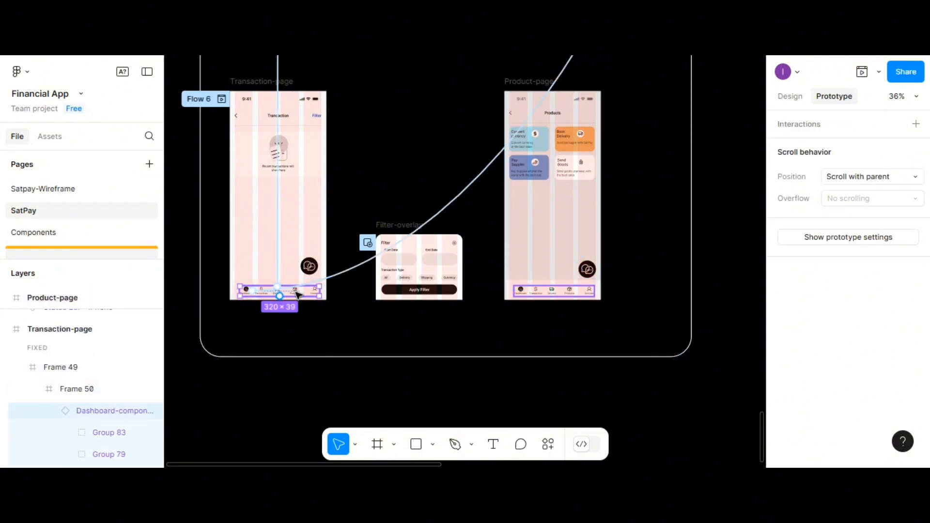
double_click(297, 294)
left_click_drag(297, 297, 545, 218)
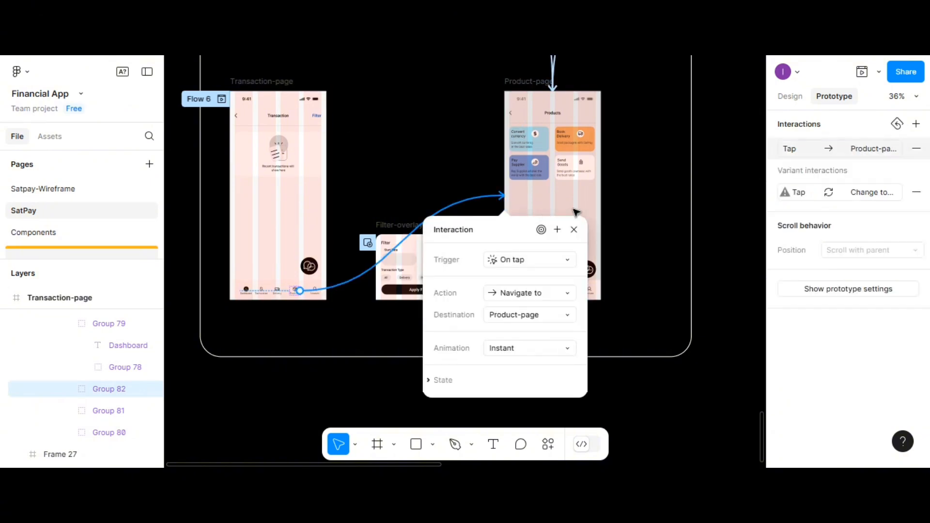
Step: Remove the variant-change interaction from the Products item in the Transaction-page frame's bottom navigation
left_click(916, 193)
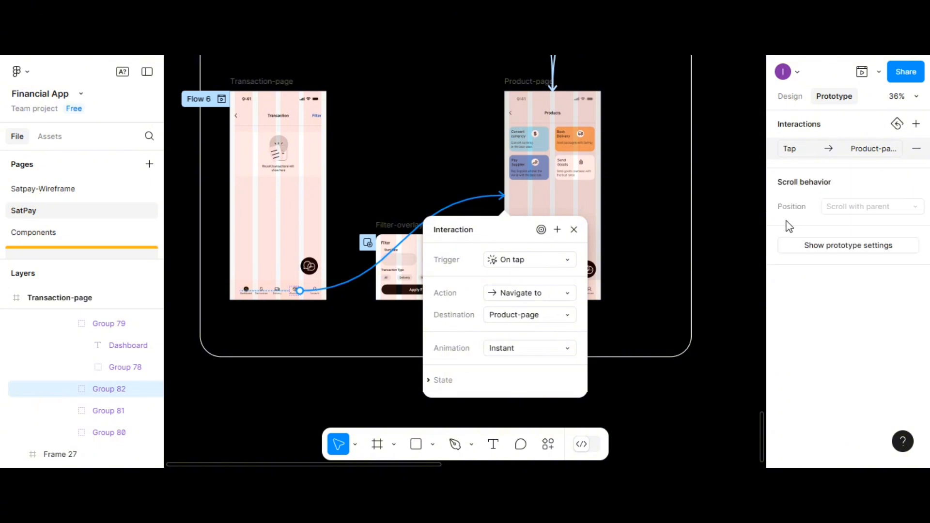
left_click(443, 188)
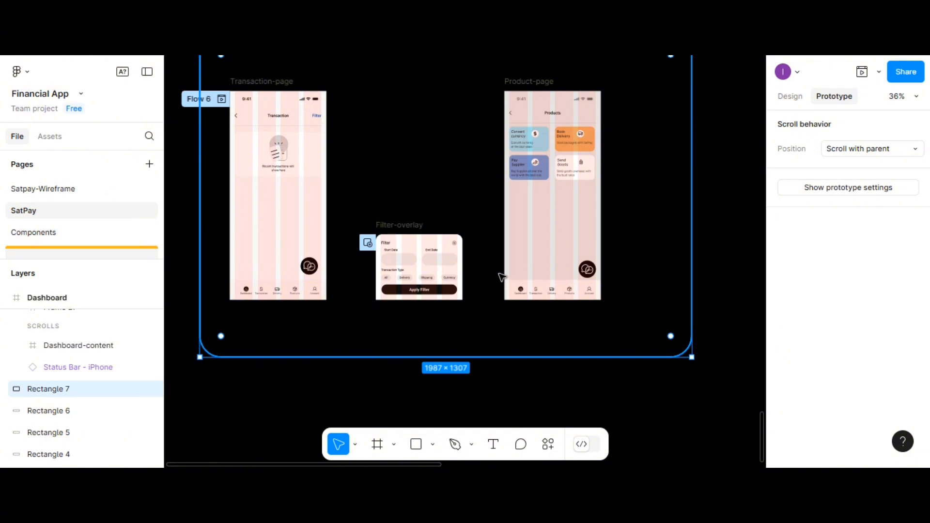
Step: Select the Account item in the Product-page frame's bottom navigation
scroll(501, 276, "down", 2)
scroll(499, 276, "up", 2)
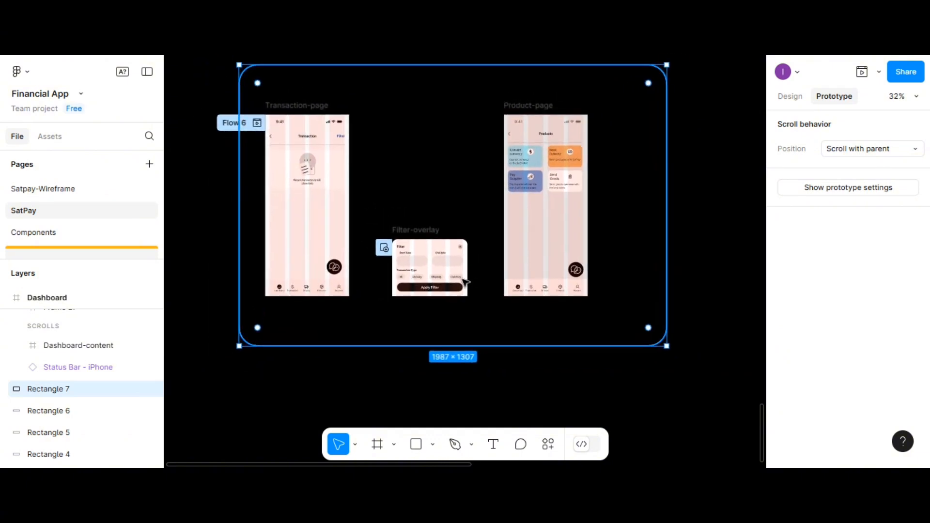
left_click(578, 289)
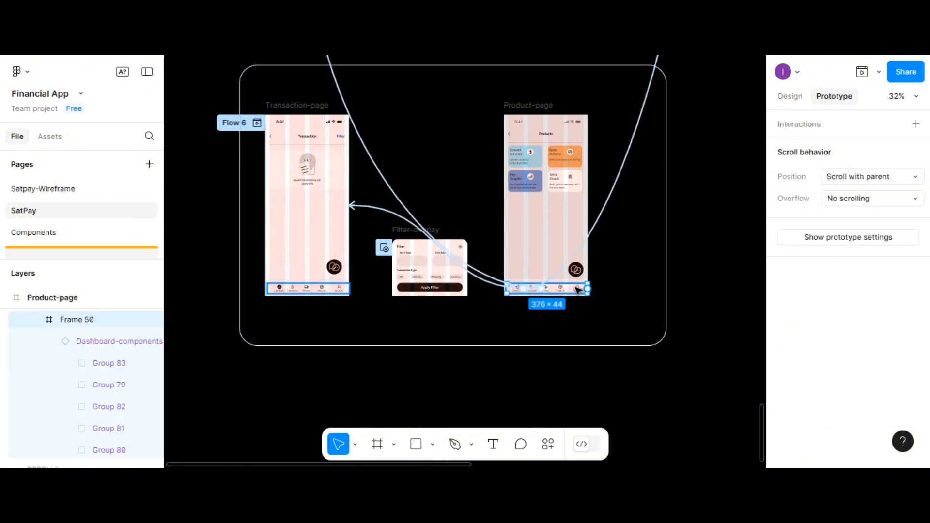
double_click(579, 290)
scroll(580, 290, "up", 5)
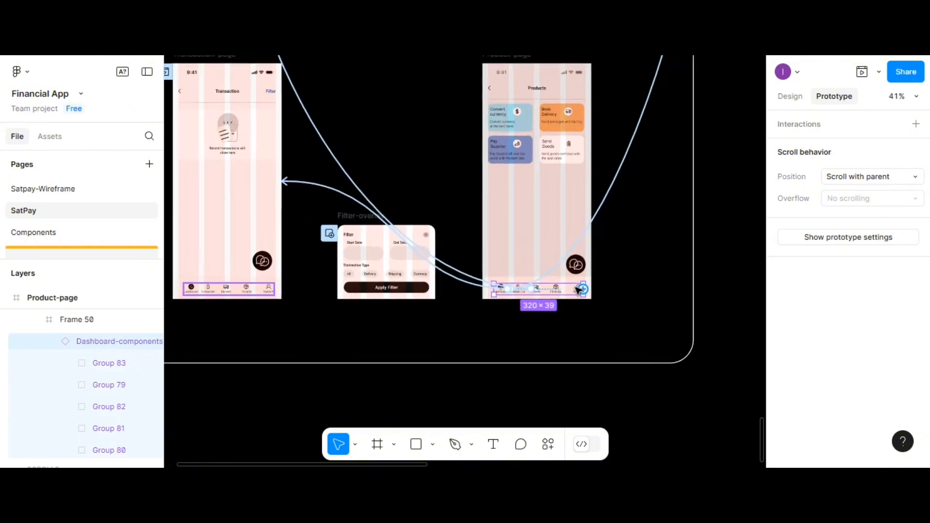
double_click(577, 290)
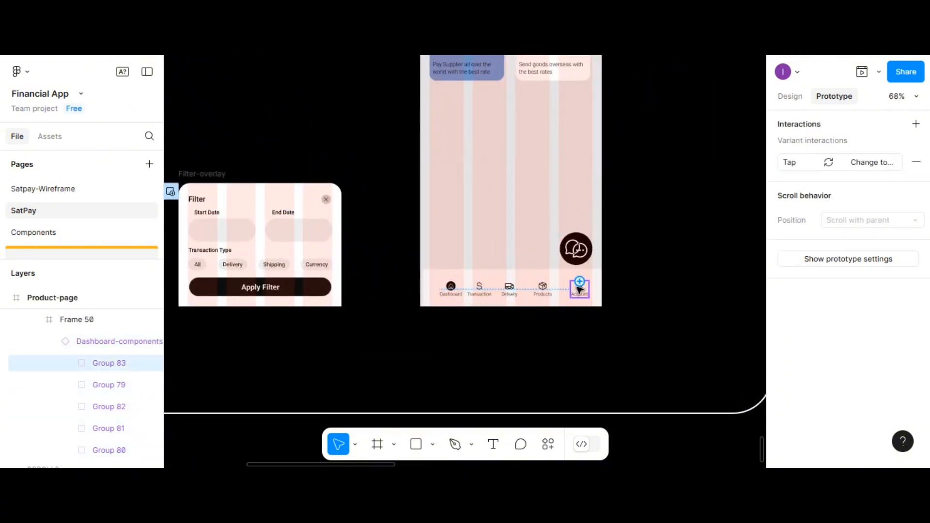
Step: Try to link the Product-page frame's Account item to the User-profile frame
left_click_drag(580, 282, 659, 204)
scroll(605, 178, "up", 4)
scroll(602, 177, "up", 6)
scroll(601, 179, "down", 4)
scroll(601, 178, "down", 1)
scroll(601, 178, "up", 2)
scroll(601, 178, "up", 12)
scroll(601, 178, "up", 3)
scroll(602, 179, "down", 5)
scroll(600, 175, "left", 1)
scroll(600, 175, "right", 4)
scroll(609, 280, "down", 2)
scroll(610, 281, "down", 5)
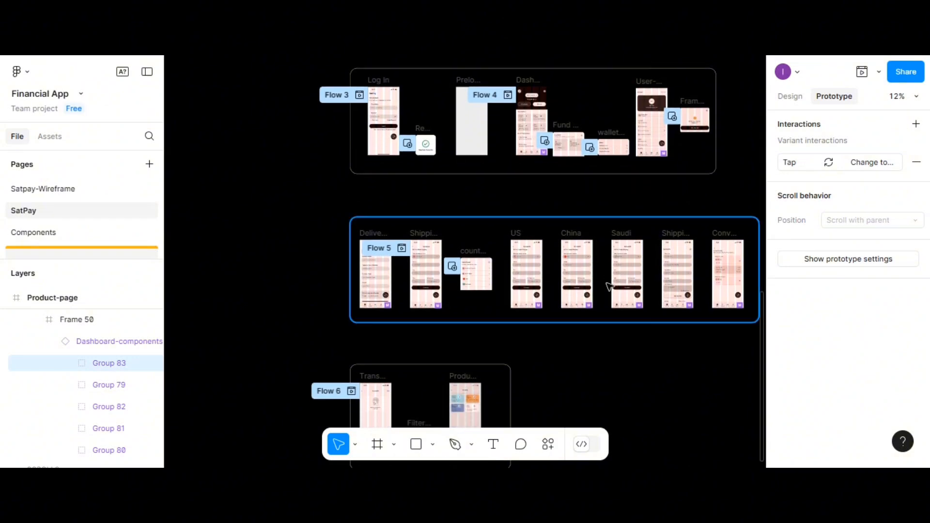
scroll(567, 315, "up", 2)
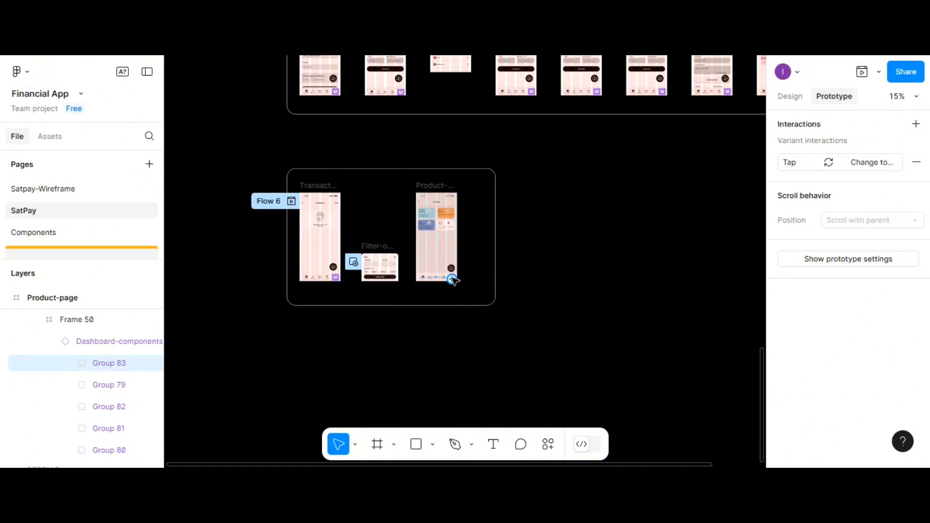
Step: Link the Product-page frame's Account item to the User-profile frame on tap and remove the item's variant-change interaction
scroll(454, 279, "up", 5)
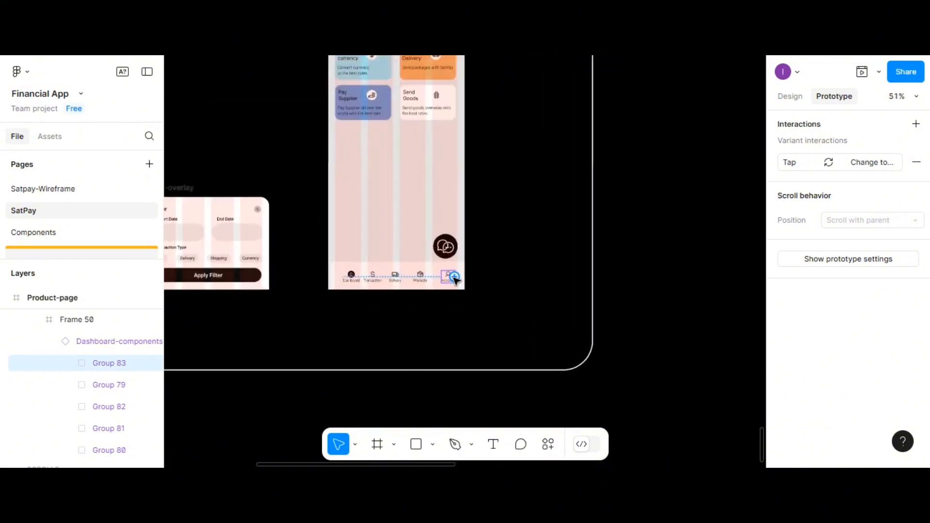
left_click_drag(454, 279, 677, 110)
scroll(648, 153, "up", 7)
scroll(648, 153, "down", 6)
scroll(647, 152, "up", 3)
scroll(647, 152, "up", 2)
scroll(647, 153, "up", 2)
scroll(647, 153, "down", 1)
scroll(647, 152, "down", 2)
scroll(647, 153, "right", 2)
scroll(648, 153, "down", 5)
scroll(648, 153, "up", 2)
scroll(648, 153, "down", 4)
scroll(647, 153, "up", 3)
scroll(648, 153, "up", 1)
scroll(647, 153, "down", 2)
scroll(647, 152, "down", 2)
scroll(648, 153, "left", 1)
scroll(648, 153, "right", 5)
scroll(682, 129, "up", 3)
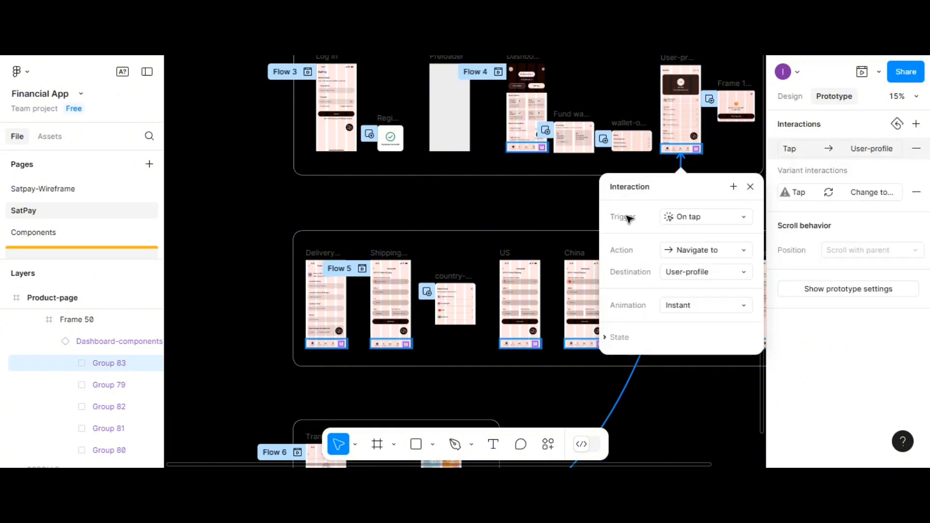
left_click(917, 193)
left_click(560, 214)
Step: Link the Account item in the Transaction-page frame's bottom navigation to the User-profile frame, navigating on tap
scroll(547, 271, "down", 5)
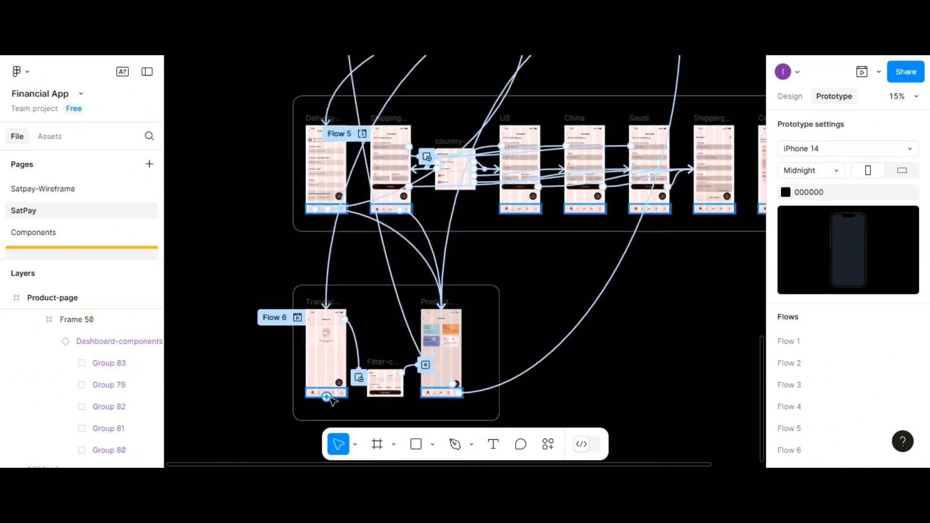
scroll(337, 398, "up", 5)
double_click(363, 390)
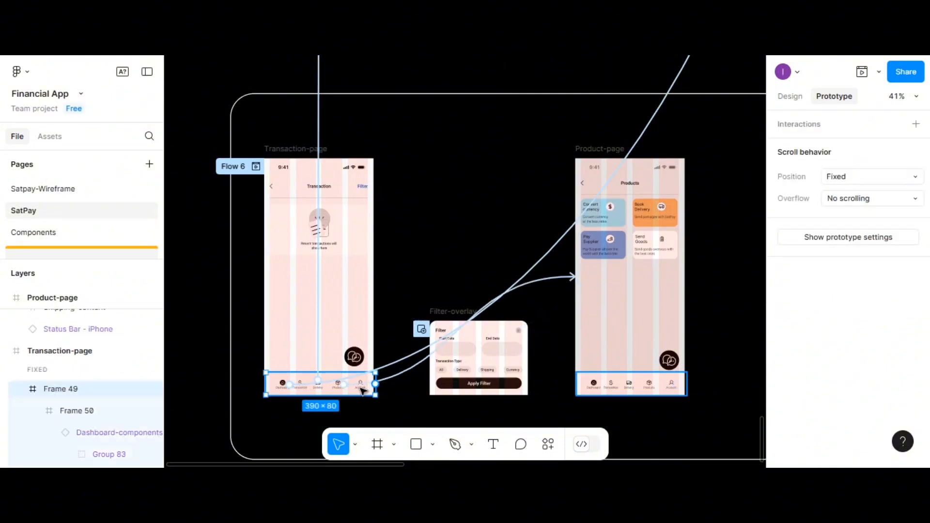
left_click(362, 387)
left_click(361, 381)
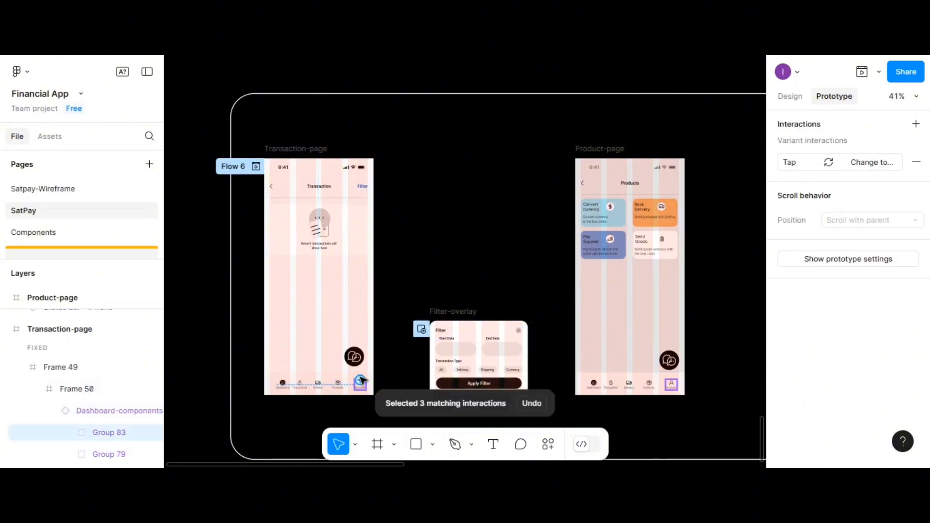
left_click_drag(633, 186, 665, 135)
scroll(665, 160, "up", 2)
scroll(664, 160, "down", 1)
scroll(667, 162, "down", 3)
scroll(667, 169, "up", 4)
scroll(703, 167, "down", 1)
scroll(704, 166, "down", 3)
scroll(704, 166, "left", 1)
scroll(695, 170, "right", 4)
left_click_drag(650, 80, 650, 79)
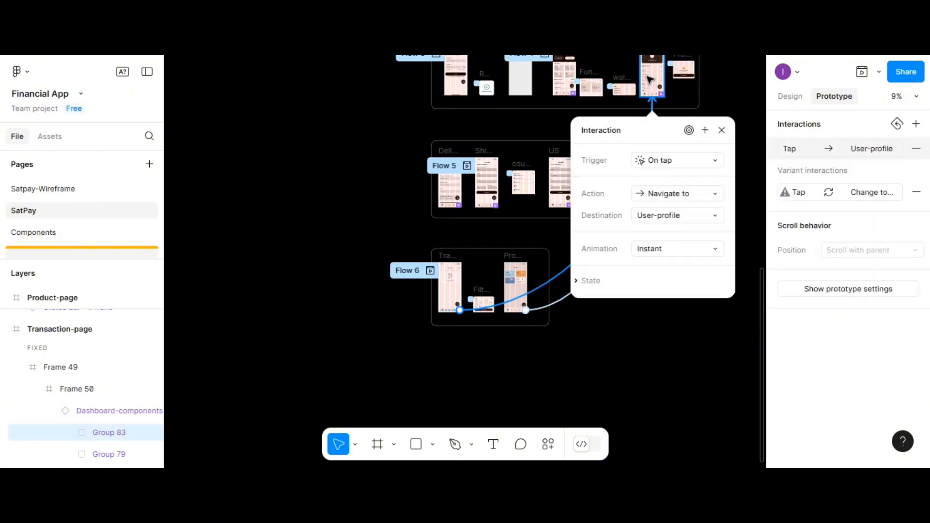
left_click(571, 126)
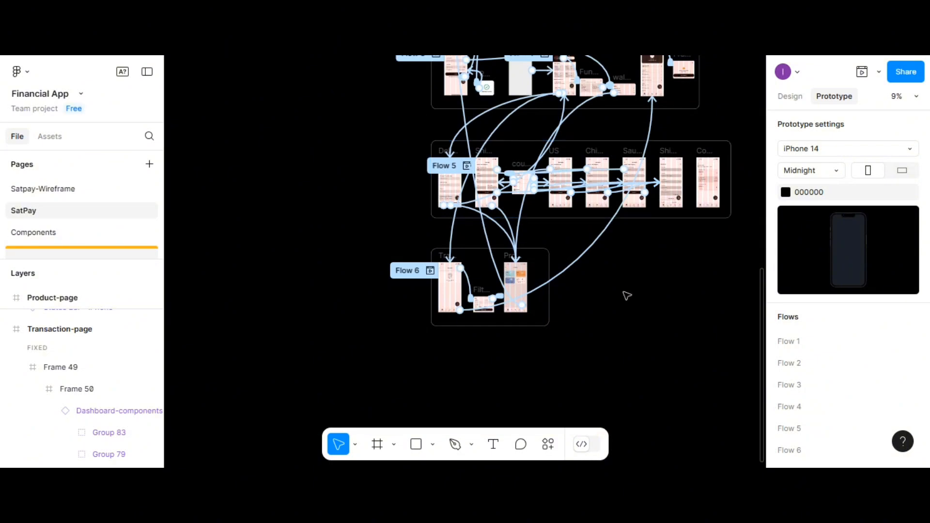
Step: Delete the Delivery-page frame's navigation link to the Product-page frame and connect its Account item to the User-profile frame
scroll(582, 299, "up", 5, "ctrl")
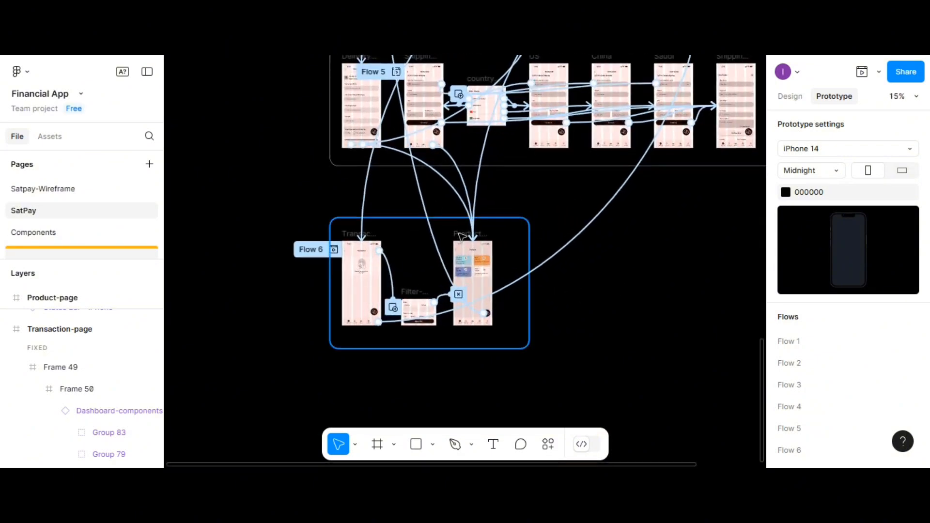
scroll(461, 236, "up", 2, "ctrl")
scroll(407, 206, "up", 3)
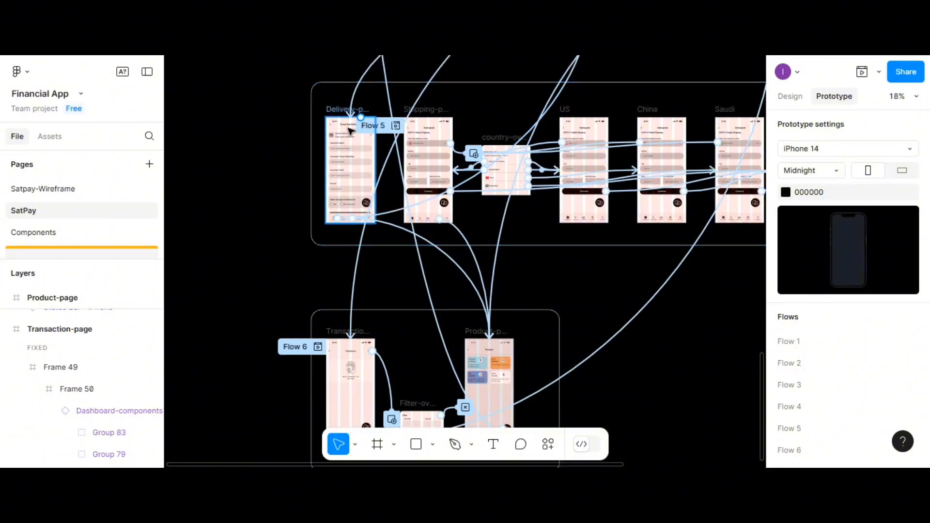
left_click(351, 130)
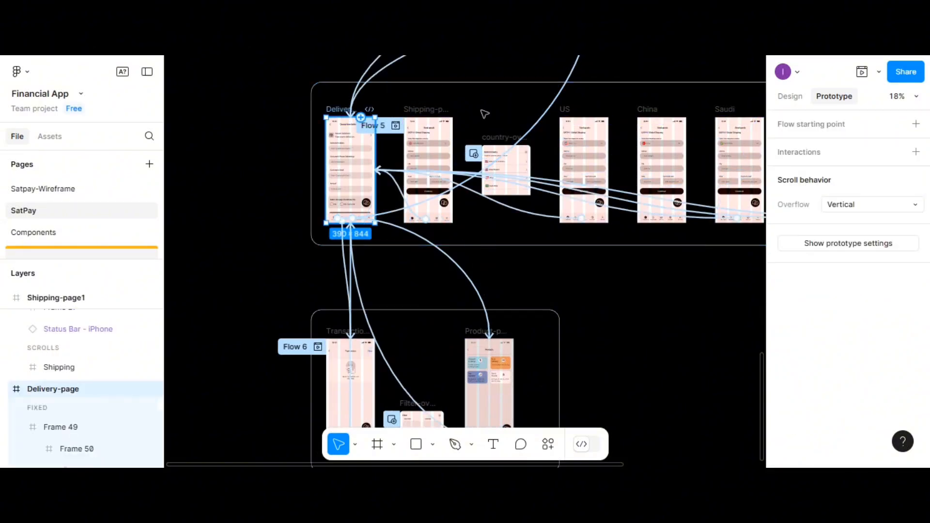
scroll(390, 220, "up", 4, "ctrl")
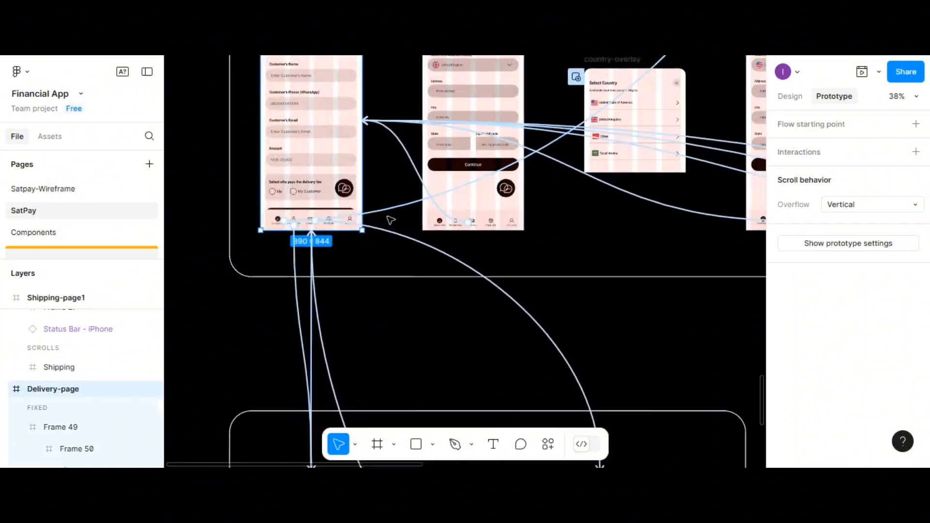
left_click(351, 224)
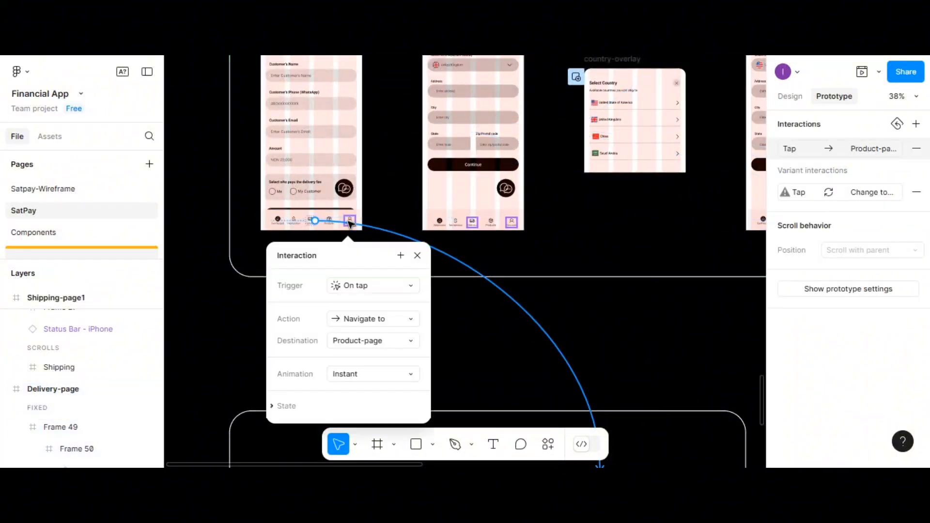
key("Delete")
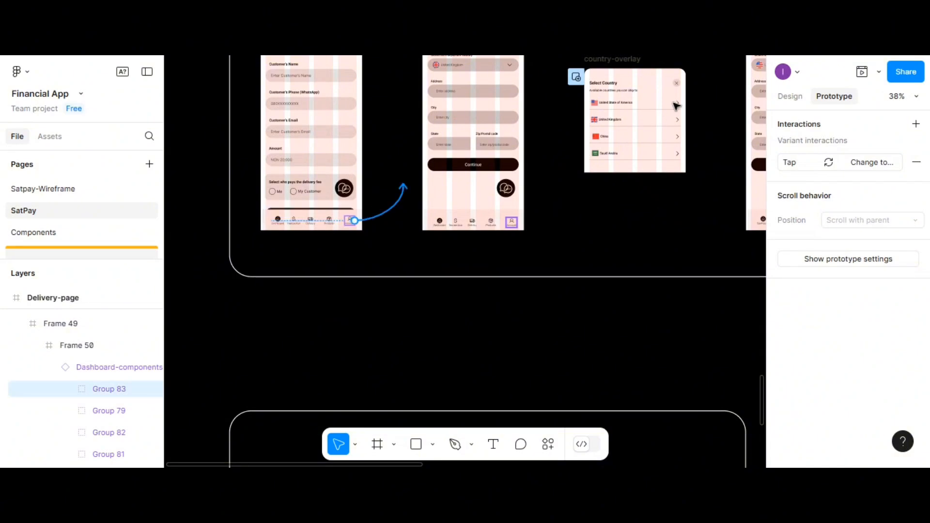
left_click_drag(676, 106, 700, 104)
scroll(713, 98, "down", 4, "ctrl")
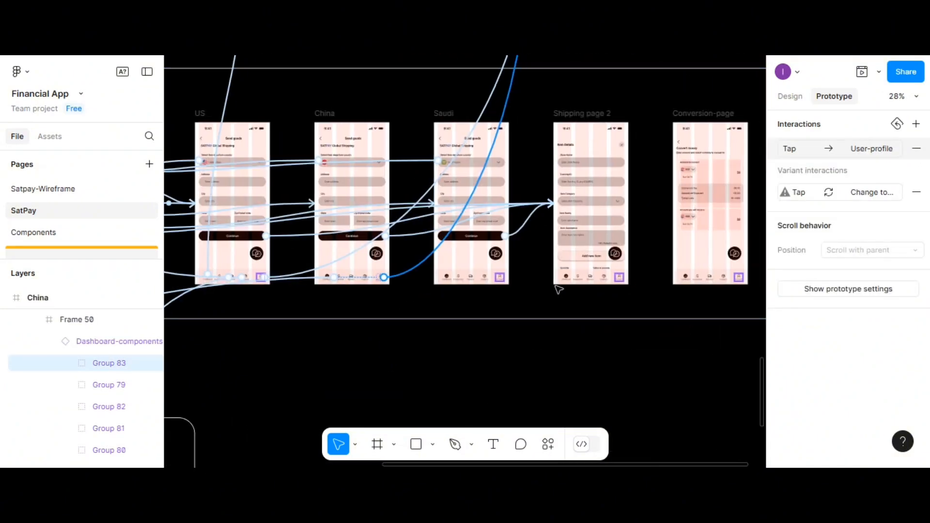
Step: Link the Account item in the Saudi frame's bottom navigation to the User-profile frame, navigating on tap
scroll(556, 289, "up", 3, "ctrl")
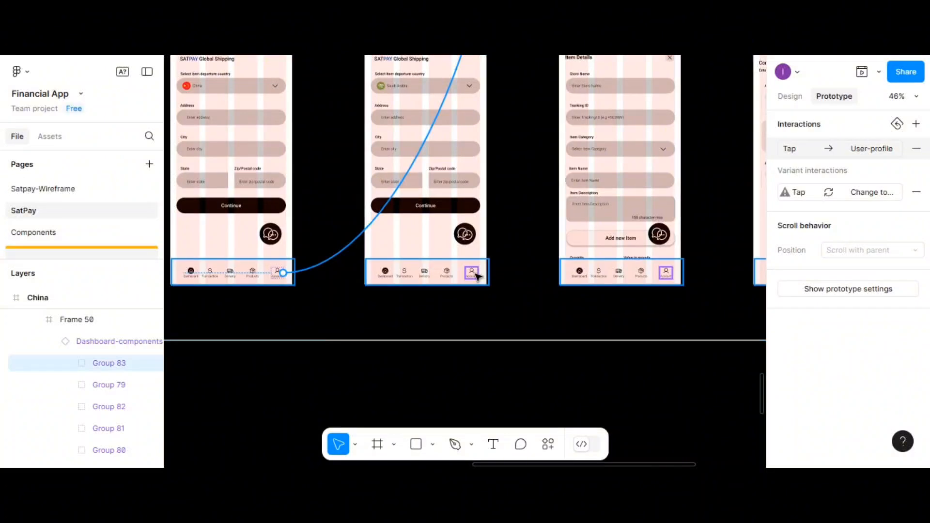
left_click(474, 276)
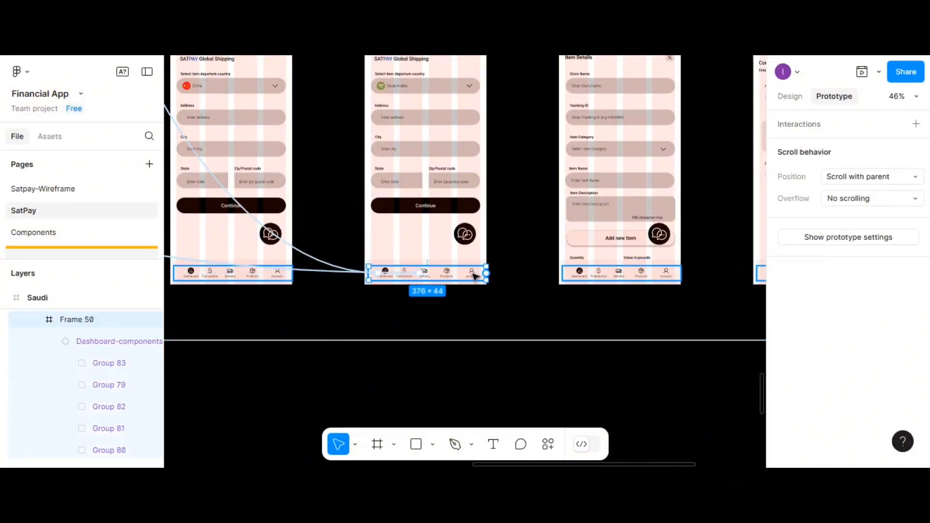
left_click(475, 277)
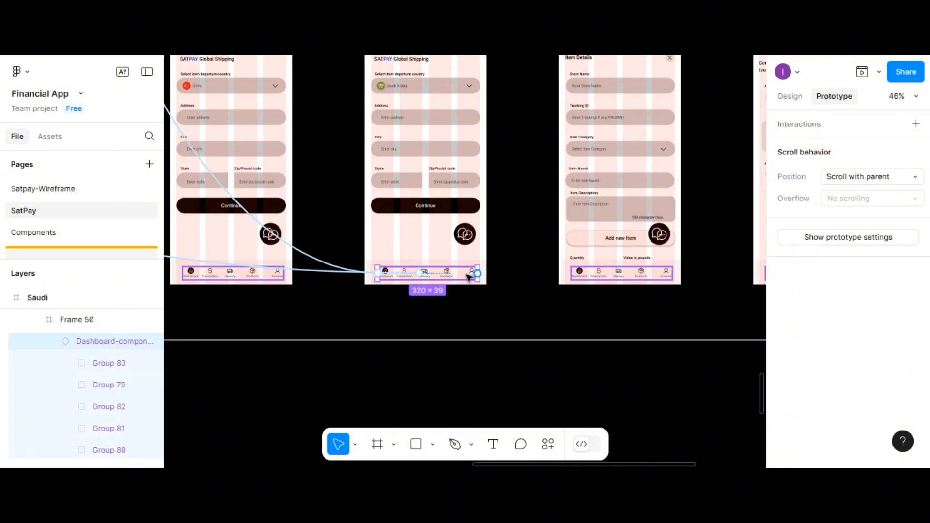
left_click(469, 277)
left_click_drag(653, 168, 493, 109)
scroll(718, 144, "up", 2)
scroll(718, 144, "down", 3)
scroll(718, 142, "up", 2)
scroll(715, 137, "down", 2)
scroll(709, 125, "up", 3)
scroll(698, 145, "up", 2)
scroll(700, 146, "up", 2)
scroll(695, 145, "up", 2)
scroll(680, 141, "left", 1)
scroll(679, 142, "right", 3)
scroll(491, 124, "up", 1)
scroll(492, 125, "down", 3)
scroll(531, 330, "down", 2)
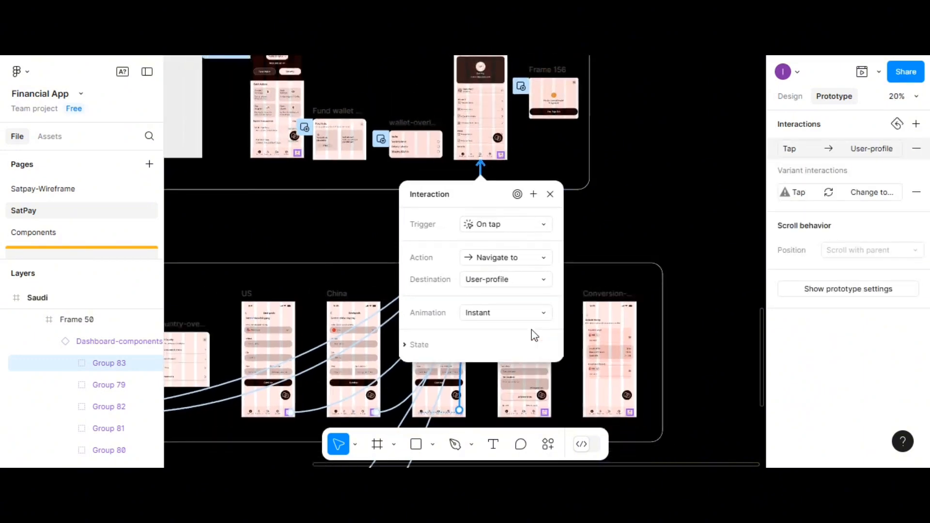
scroll(532, 331, "up", 1)
left_click(601, 265)
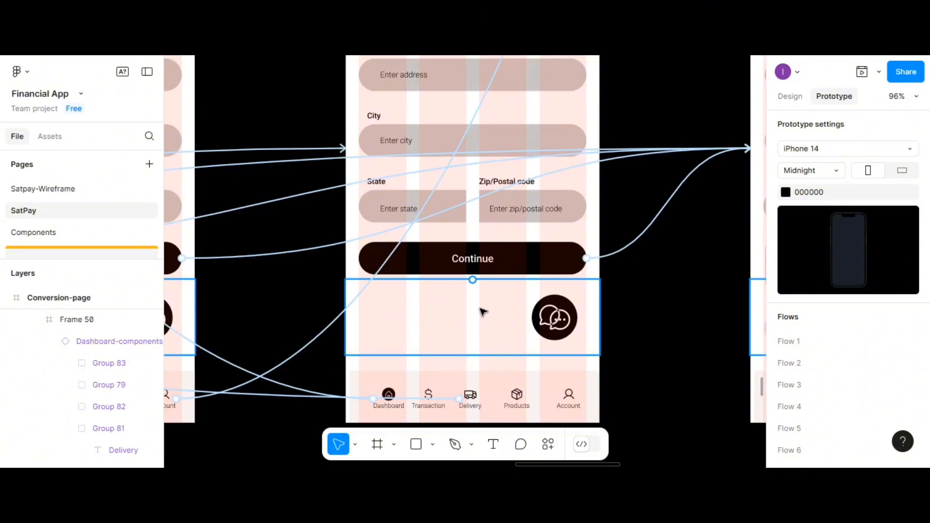
Step: Preview the prototype from the Dashboard frame and test the Dashboard and Transaction items in its bottom navigation
scroll(482, 311, "down", 5)
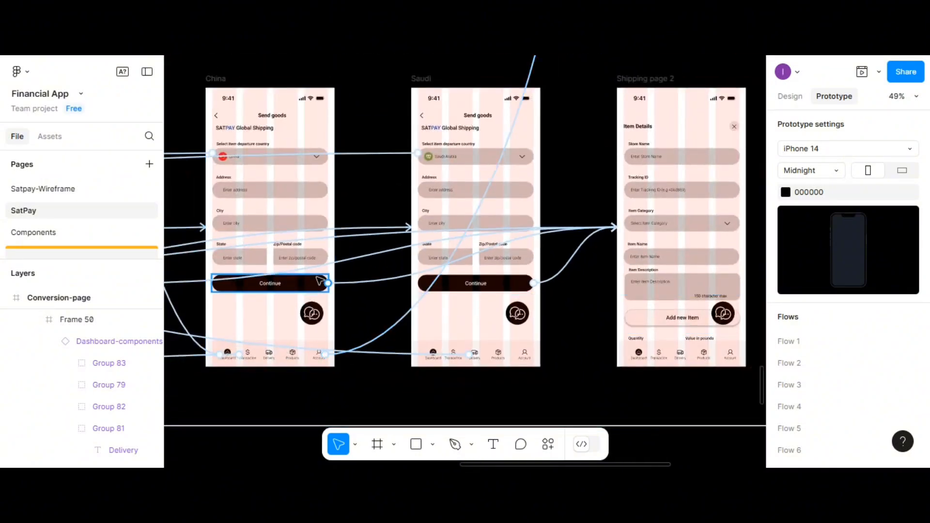
scroll(320, 281, "down", 3)
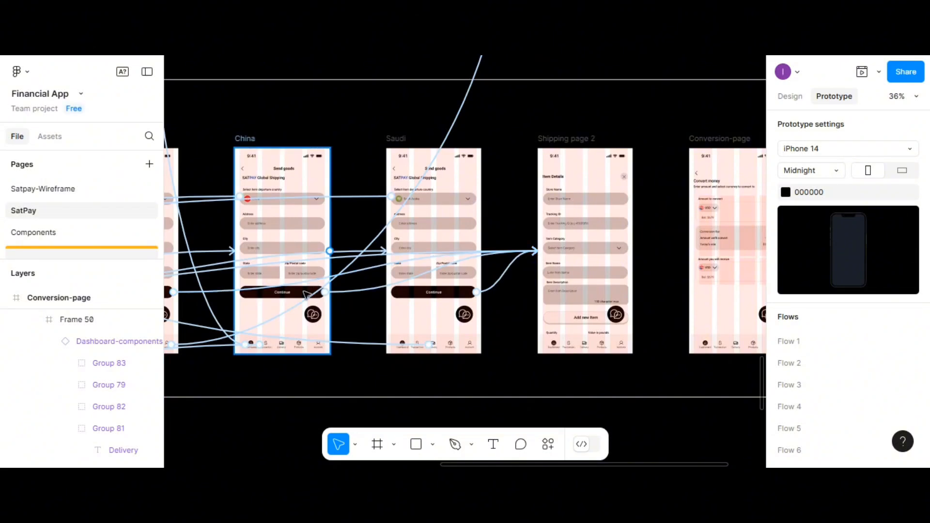
scroll(307, 294, "left", 5)
scroll(289, 276, "up", 2)
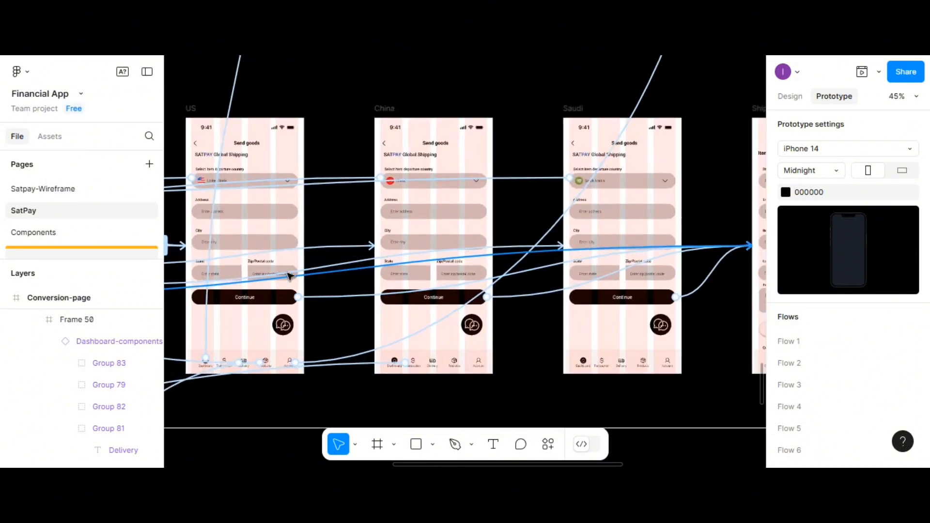
scroll(290, 276, "down", 3)
scroll(416, 231, "up", 8)
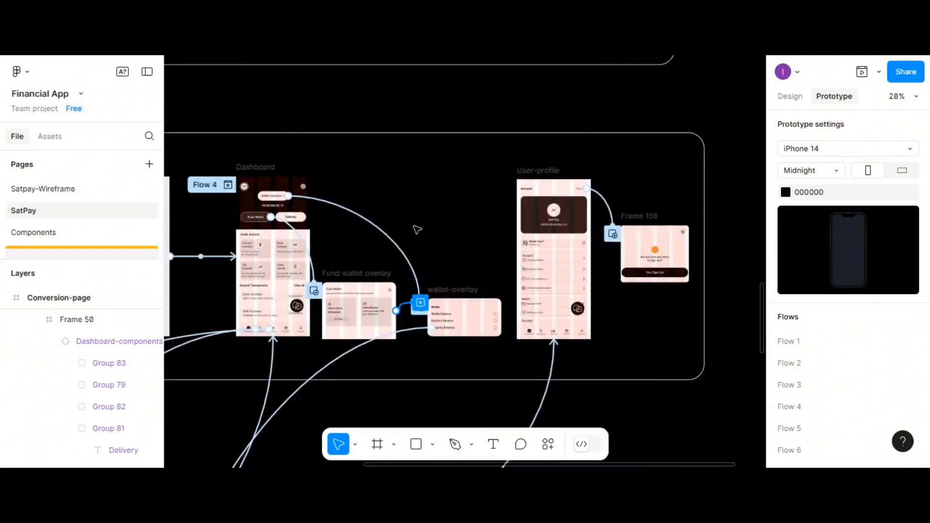
left_click(266, 176)
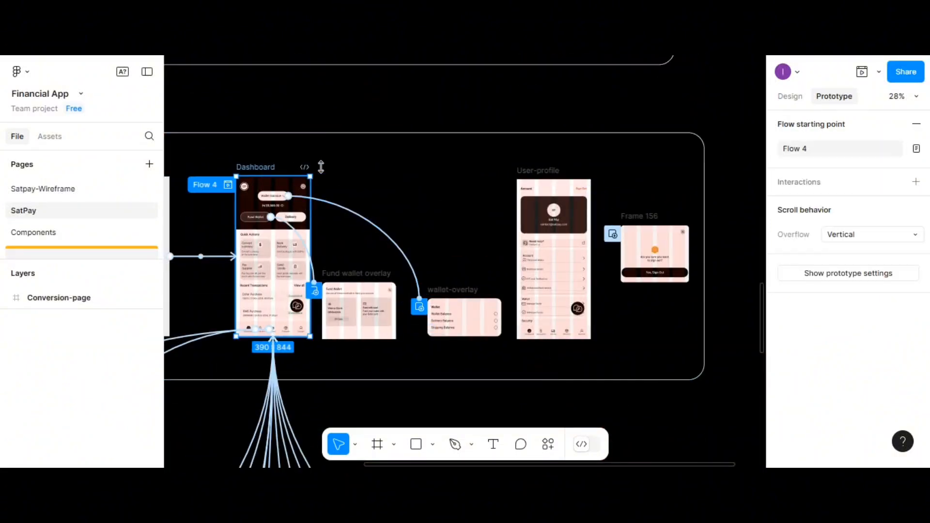
left_click(863, 72)
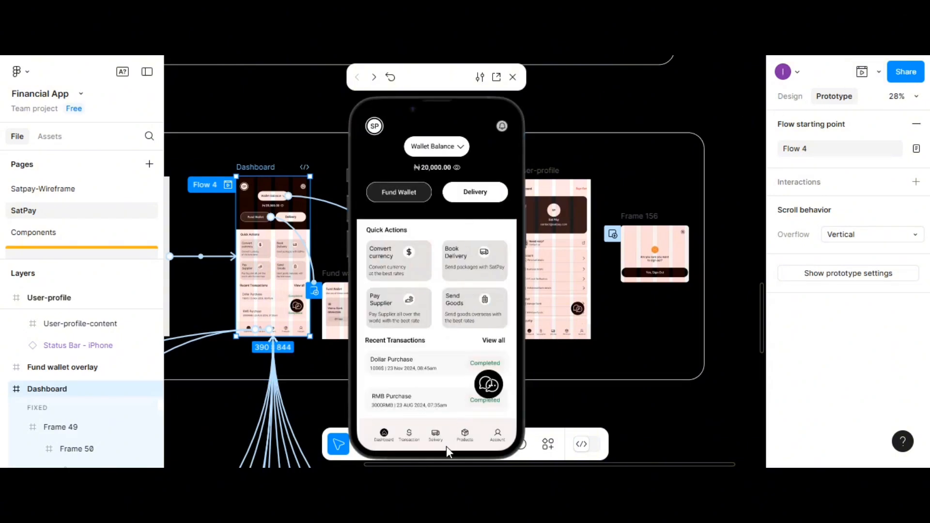
left_click(386, 442)
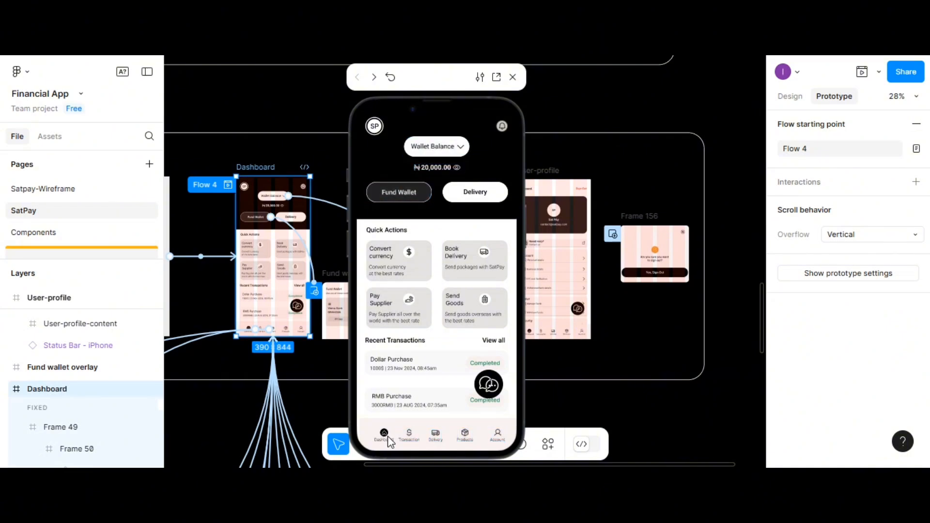
left_click(410, 436)
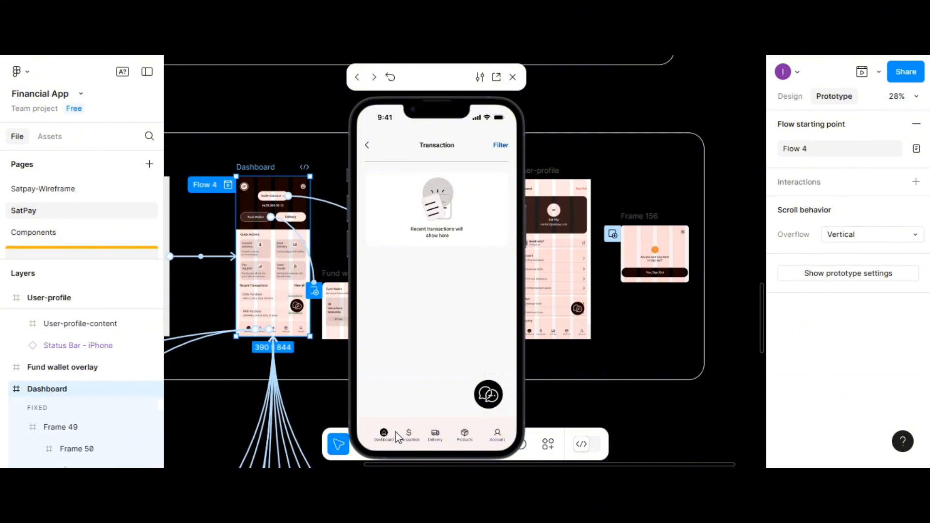
Step: Test the Delivery item in the preview's bottom navigation and check the vertical scrolling of the Create New Delivery page
left_click(433, 438)
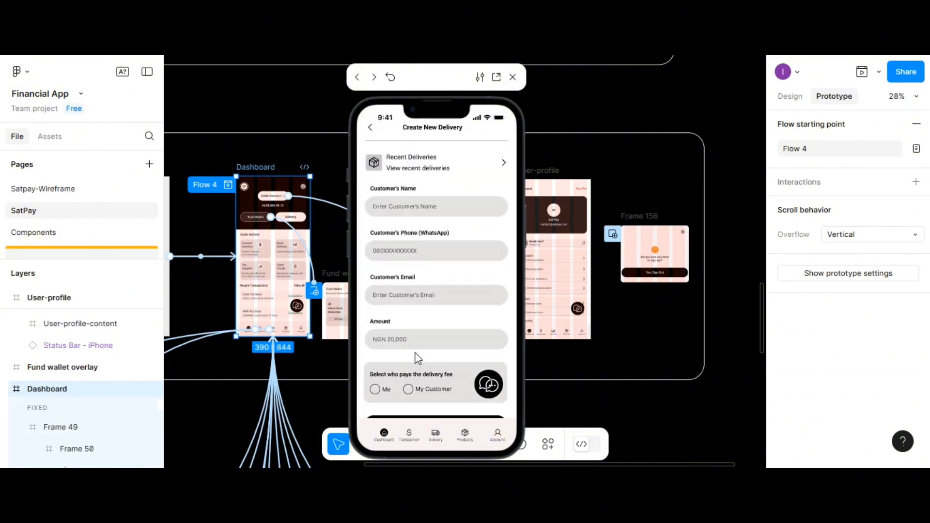
scroll(417, 358, "down", 3)
scroll(416, 342, "up", 2)
scroll(417, 341, "down", 2)
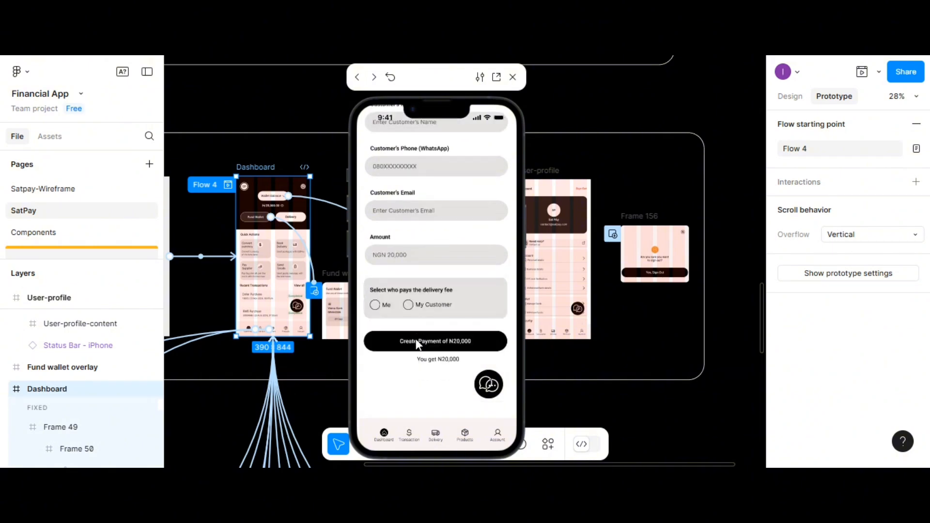
scroll(417, 342, "up", 2)
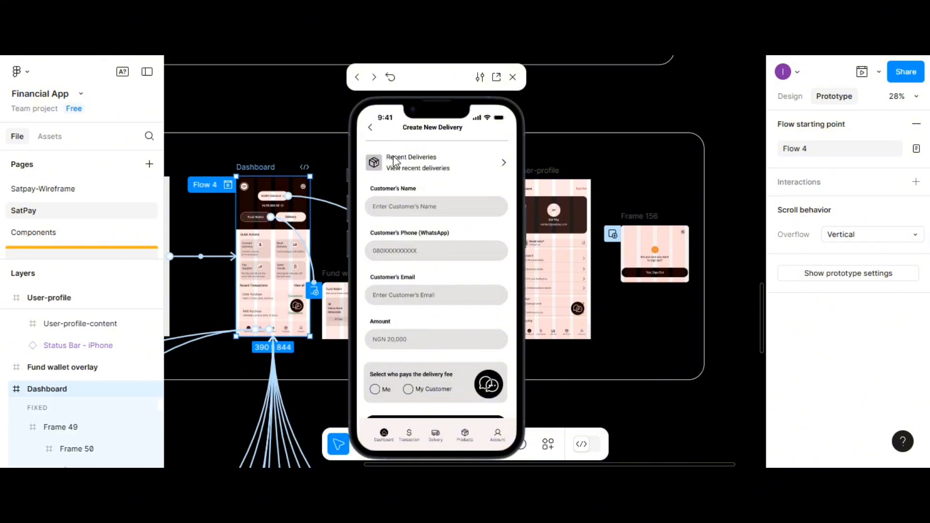
scroll(420, 272, "down", 2)
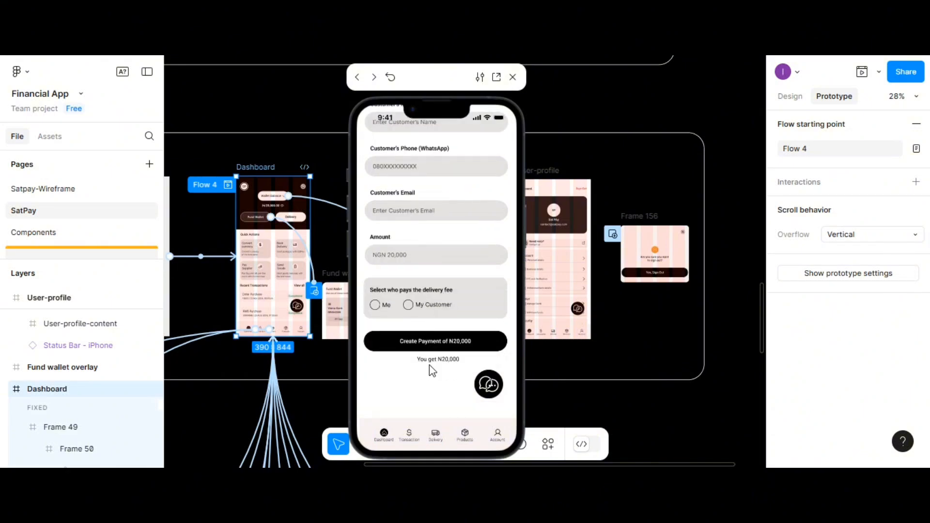
Step: Test switching between the Delivery and Products pages with the preview's bottom navigation items
left_click(436, 444)
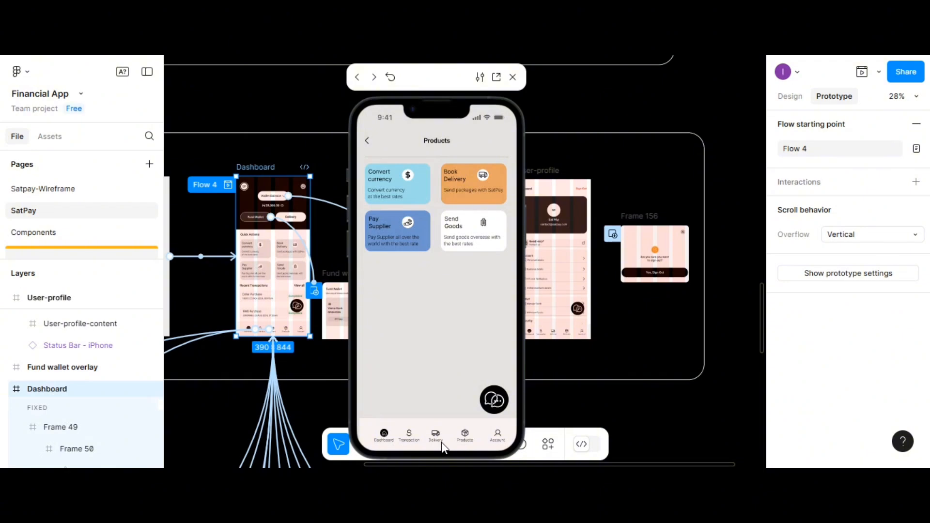
left_click(430, 437)
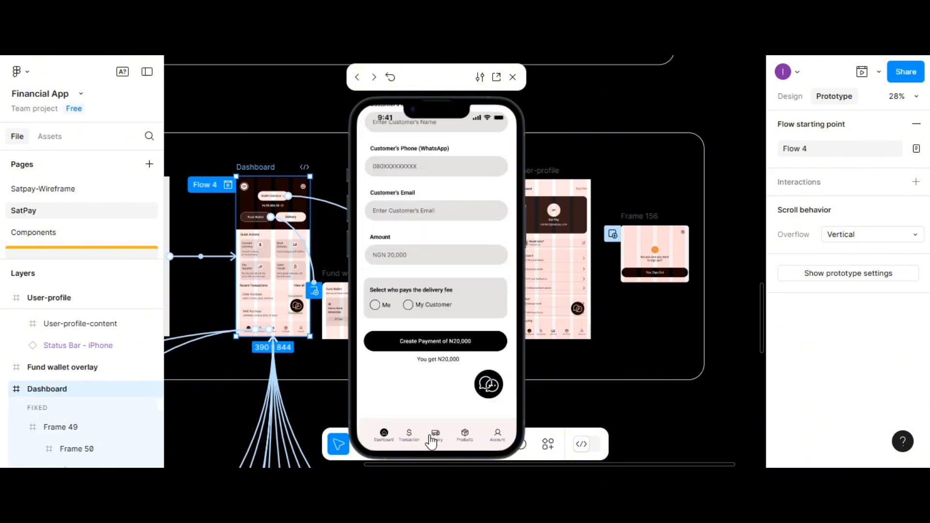
left_click(438, 437)
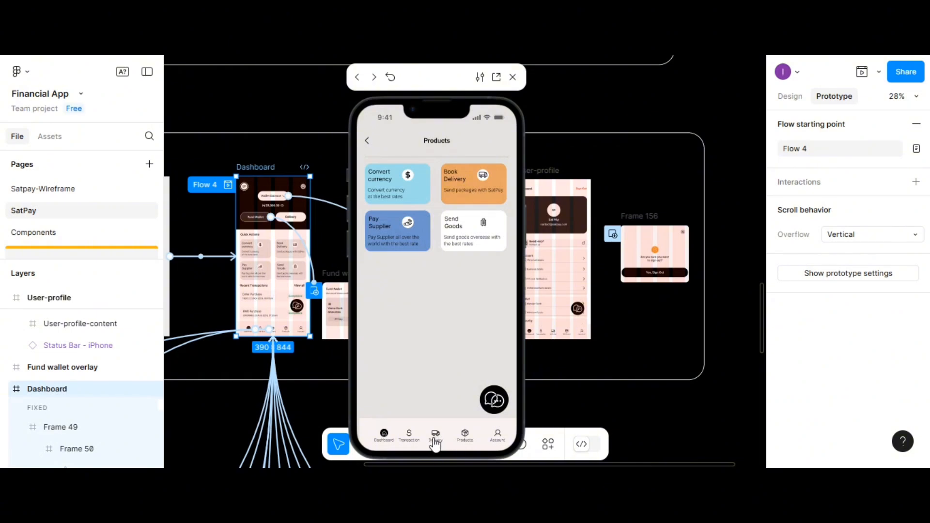
left_click(463, 436)
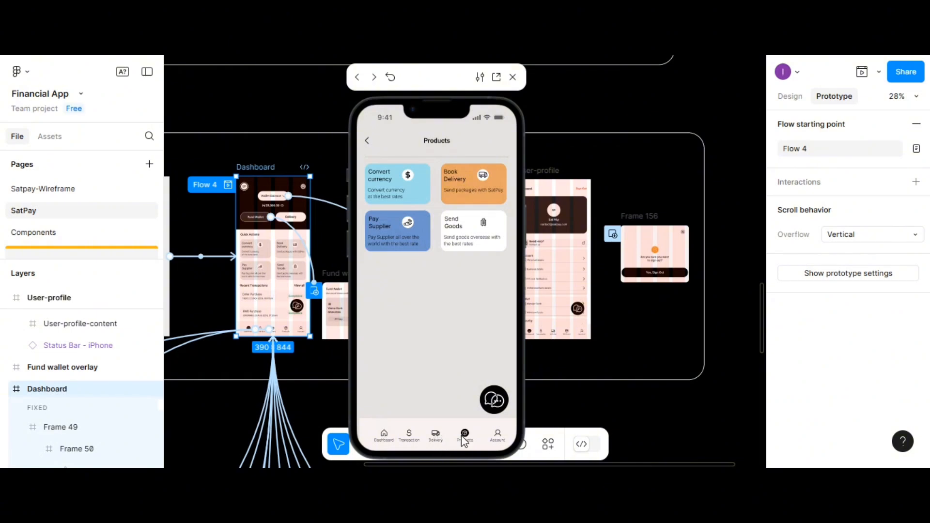
left_click(435, 439)
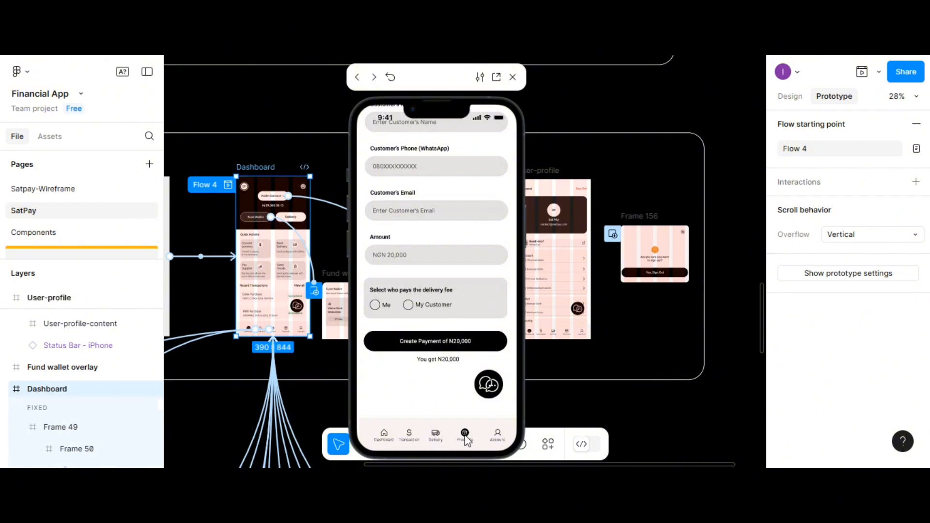
left_click(458, 444)
left_click(451, 445)
Step: Test the Account item in the preview, then open the Sign Out confirmation overlay and dismiss it
left_click(498, 437)
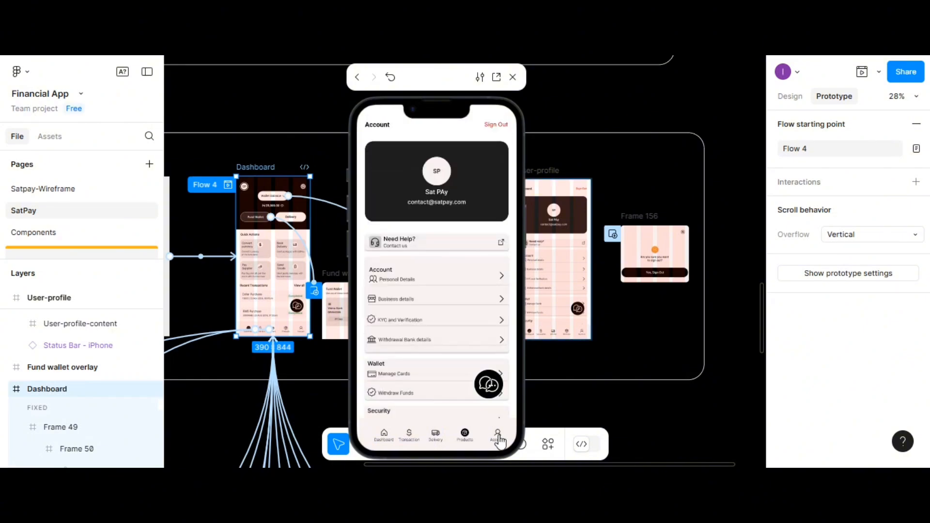
left_click(501, 126)
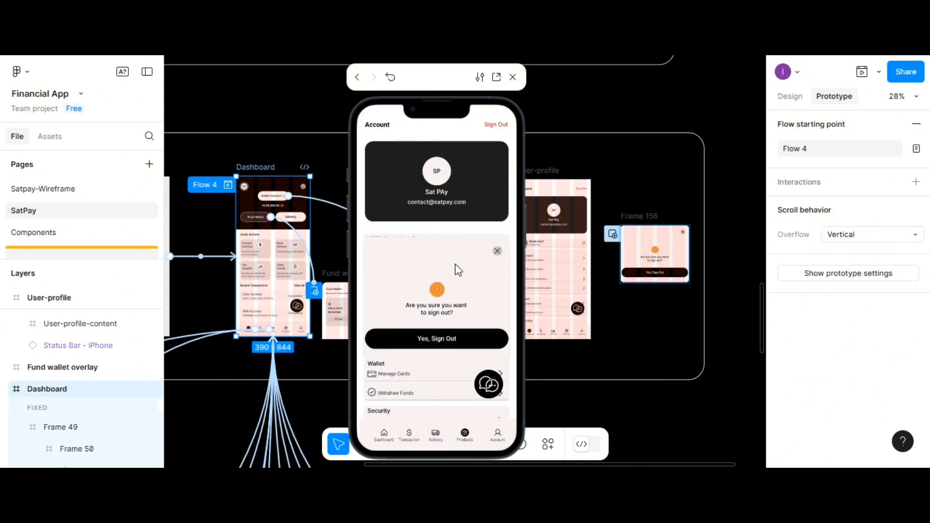
left_click(497, 252)
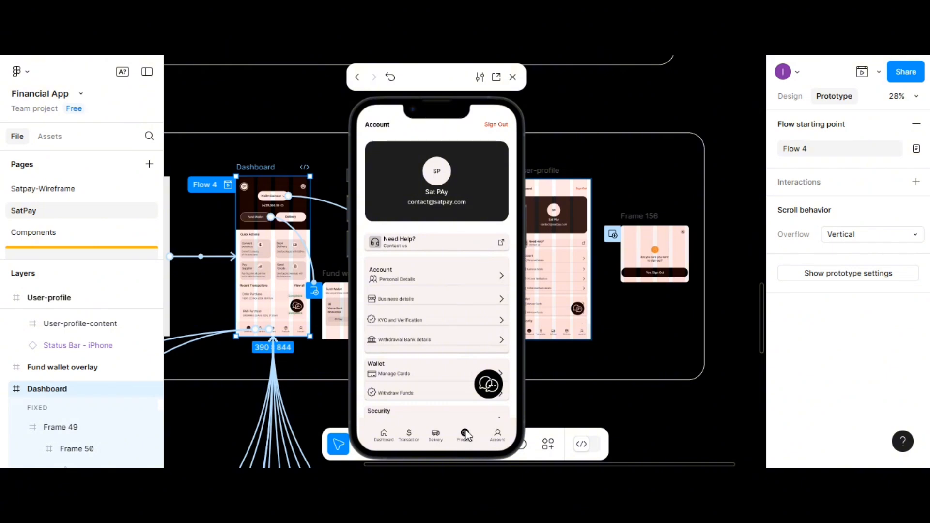
Step: Test the Delivery, Products and Transaction items from the Account page and close the prototype preview
left_click(436, 441)
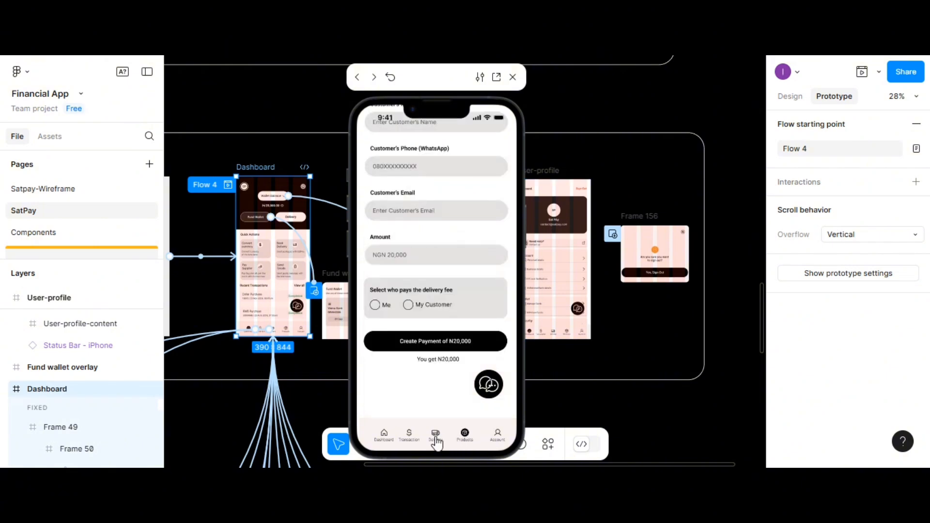
left_click(467, 435)
left_click(467, 436)
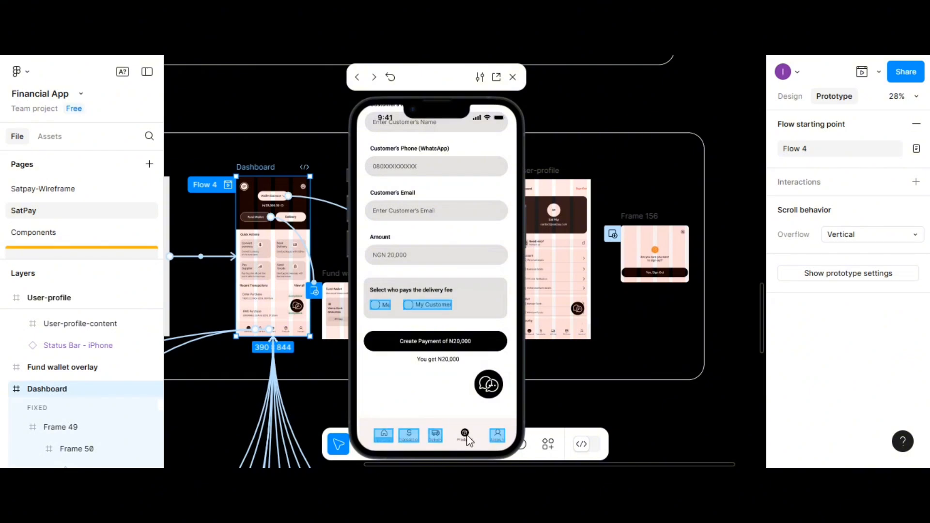
left_click(418, 439)
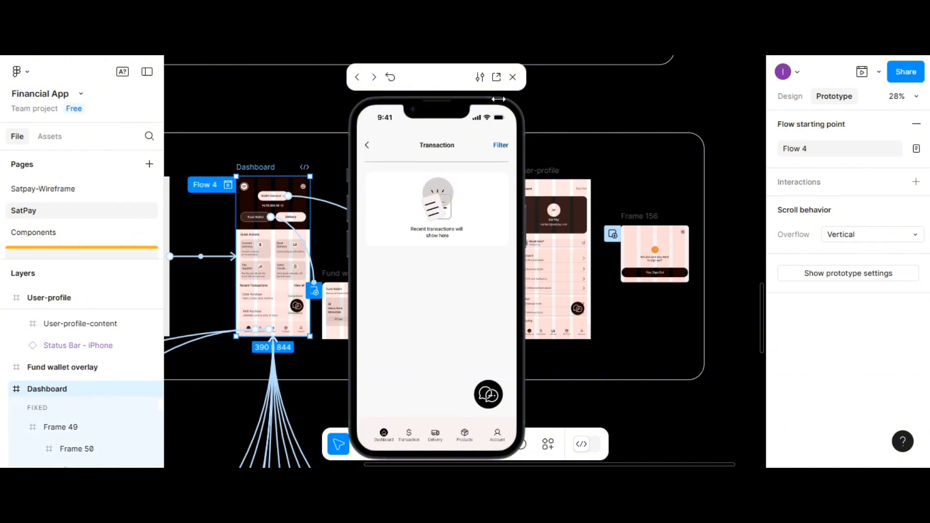
left_click(513, 77)
Step: Examine the canvas section holding the Log In, Registration Successful, Preloader and Dashboard frames and their flow starting points
scroll(405, 228, "down", 6)
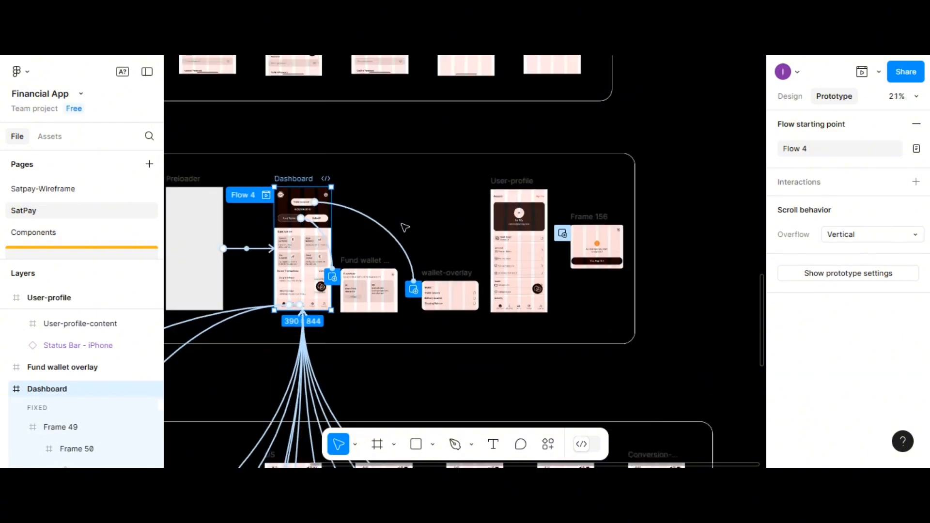
scroll(405, 228, "left", 5)
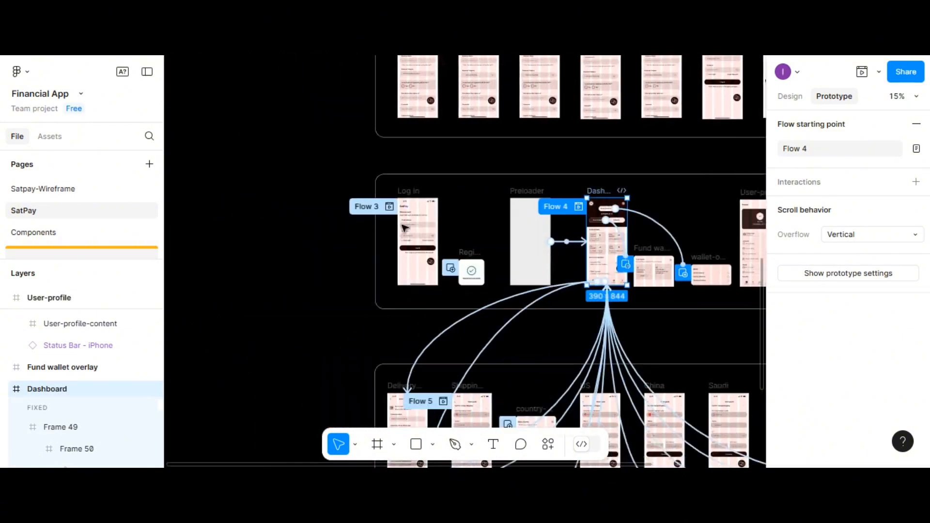
scroll(450, 236, "up", 5)
scroll(449, 236, "up", 1)
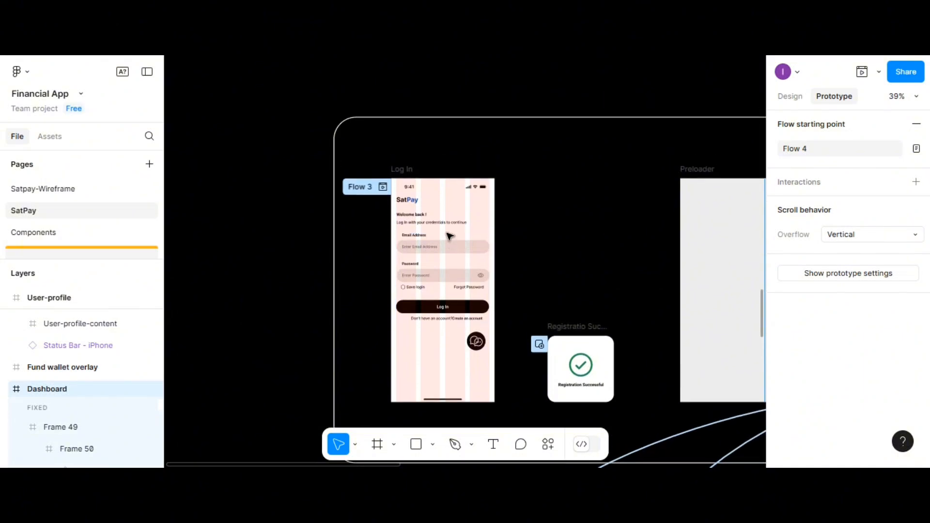
scroll(450, 236, "left", 5)
scroll(449, 236, "right", 6)
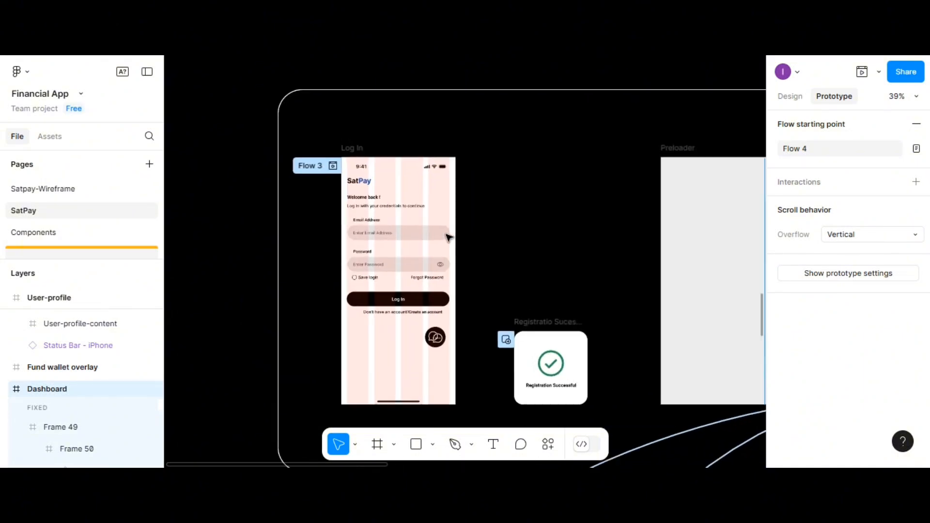
scroll(450, 238, "up", 4)
scroll(450, 237, "down", 3)
scroll(449, 238, "up", 5)
scroll(449, 238, "down", 4)
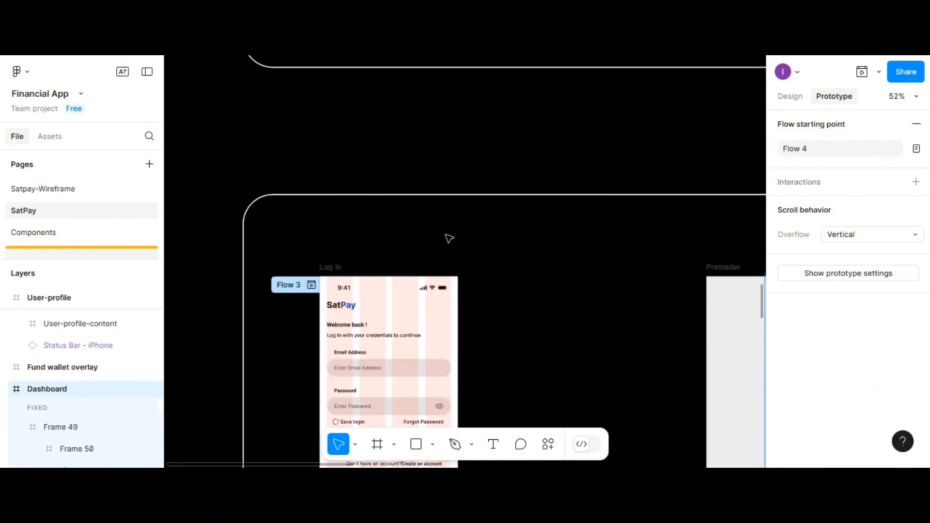
scroll(447, 239, "up", 3)
scroll(442, 199, "down", 3)
scroll(444, 182, "down", 5)
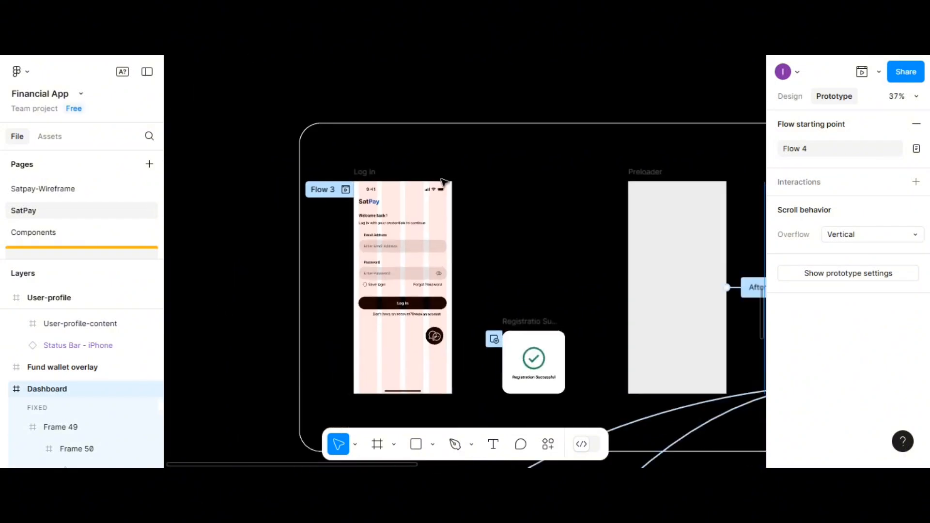
scroll(444, 182, "up", 3)
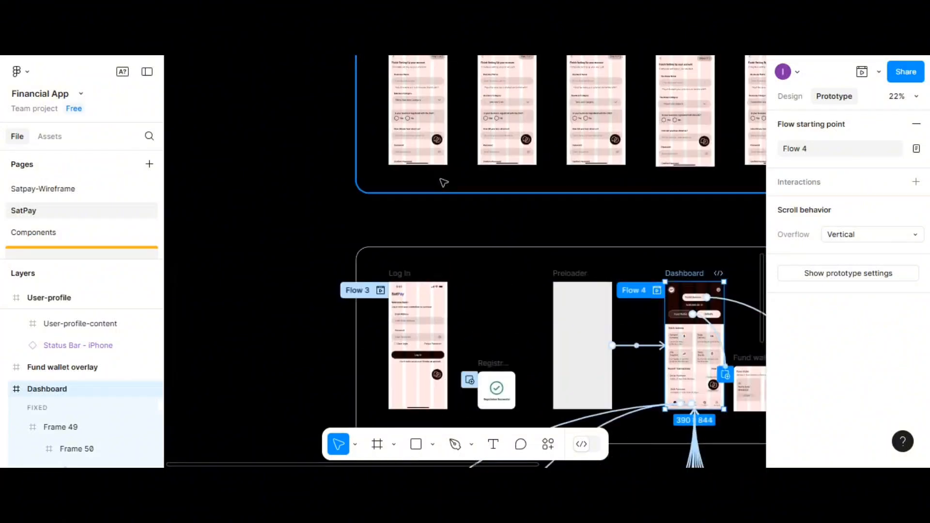
Step: Switch to the design properties and examine the form fields of the Step 2 of 2 sign-up frames
left_click(790, 96)
scroll(532, 202, "up", 3)
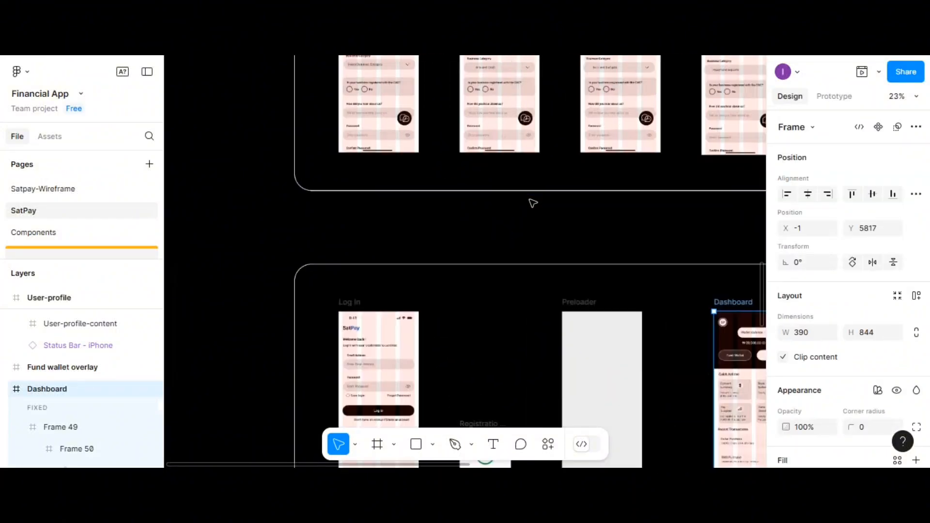
scroll(525, 203, "up", 5)
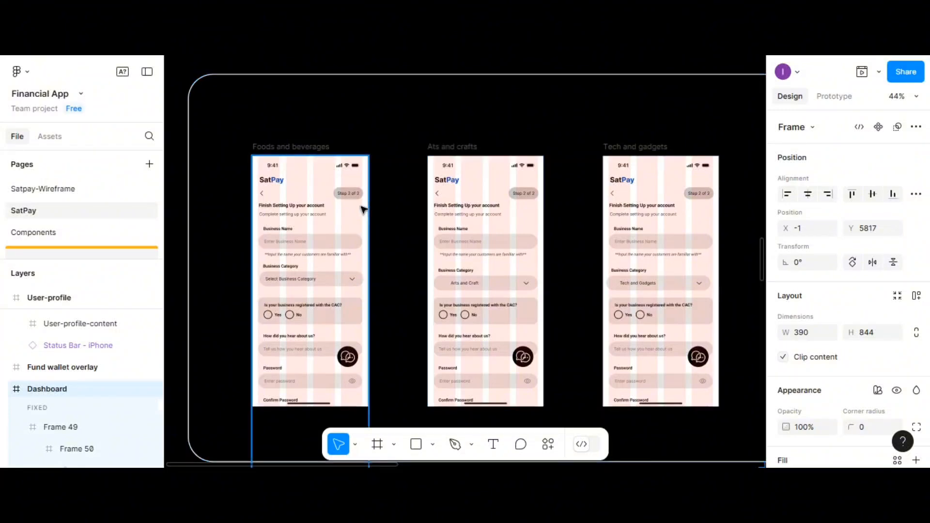
scroll(349, 208, "up", 3)
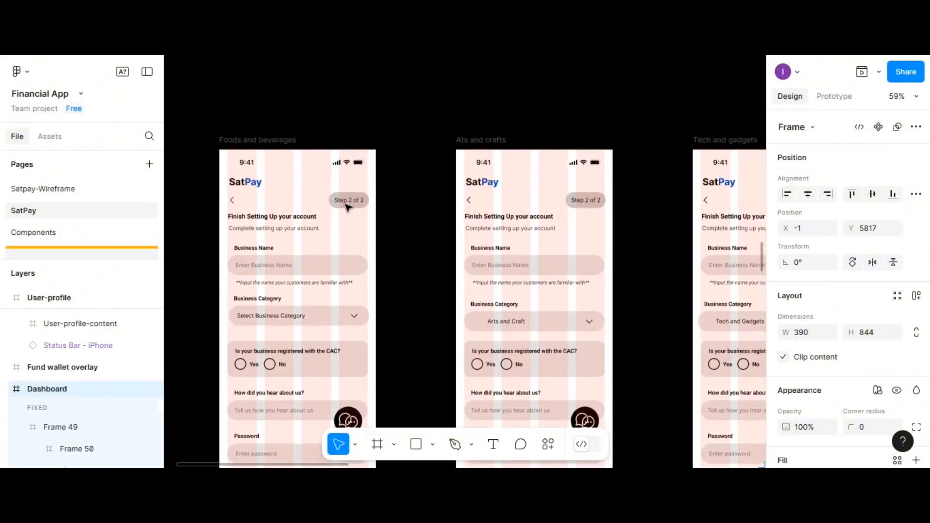
scroll(348, 208, "down", 3)
scroll(320, 188, "up", 2)
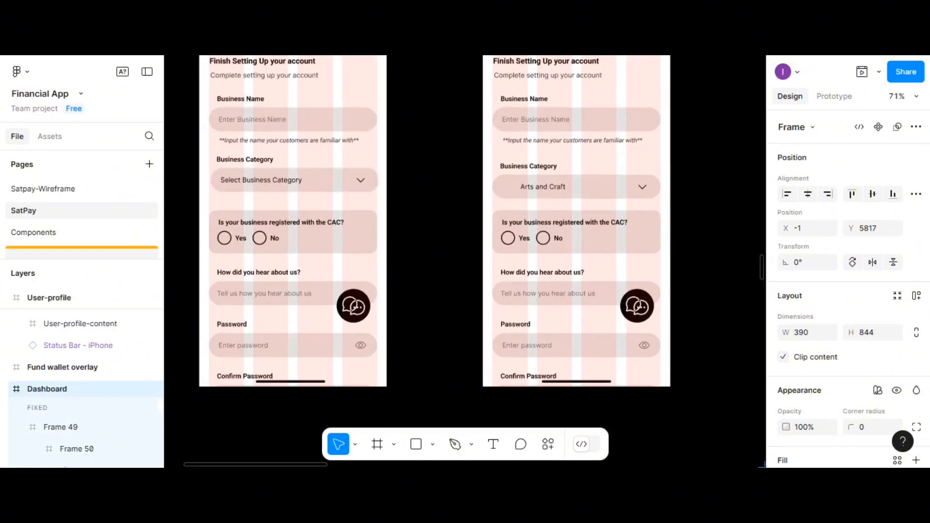
scroll(401, 198, "up", 1)
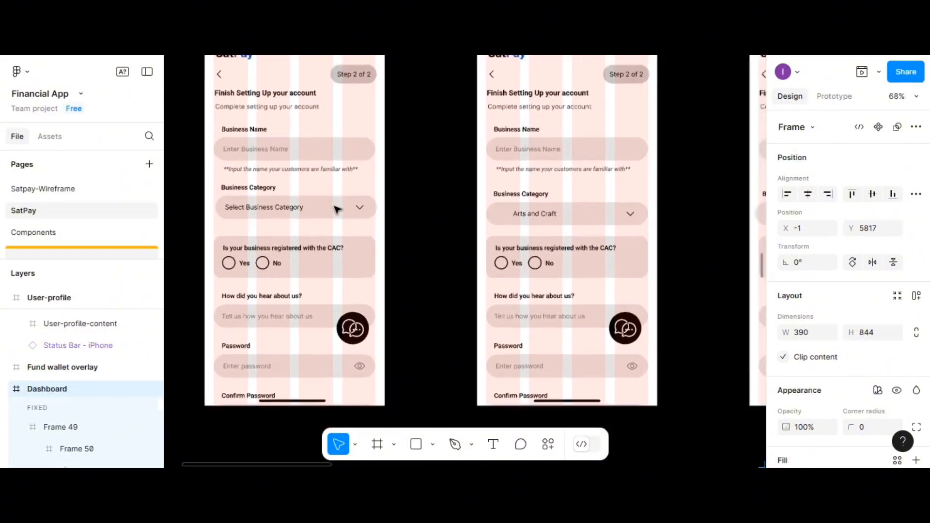
scroll(318, 208, "down", 1)
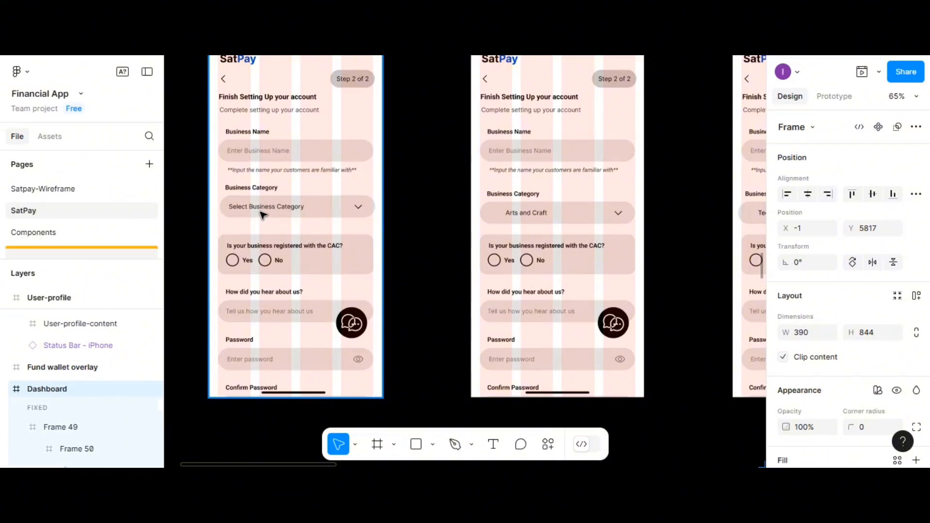
scroll(284, 213, "up", 1)
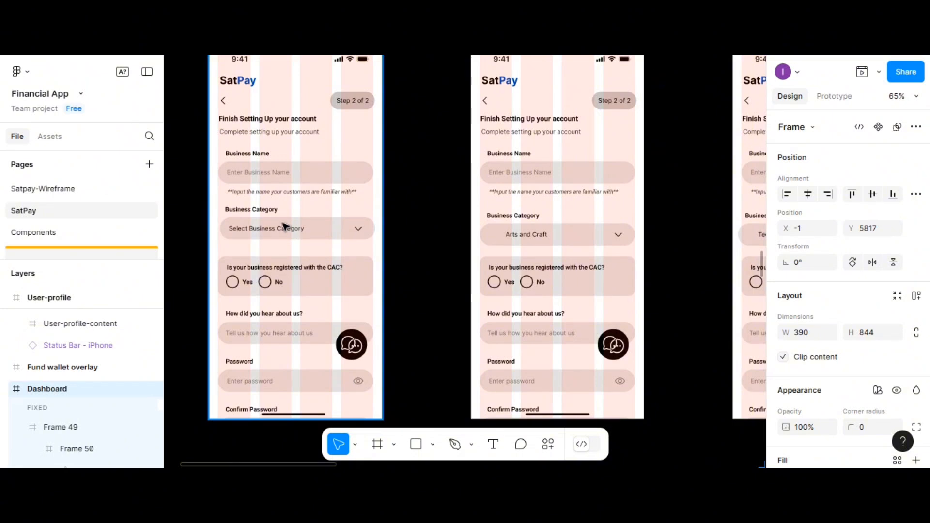
Step: Inspect the fixed chat layer in the Foods and beverages frame and select the whole frame
left_click(286, 234)
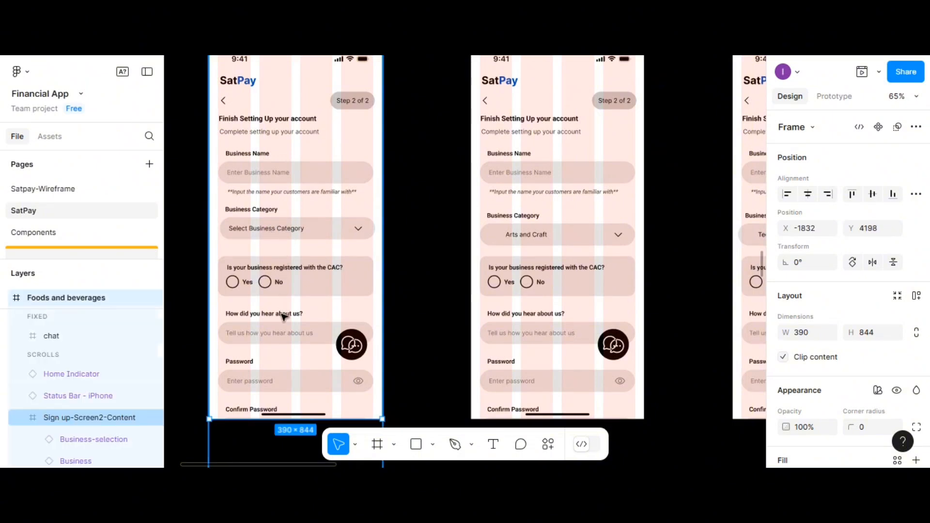
left_click(285, 333)
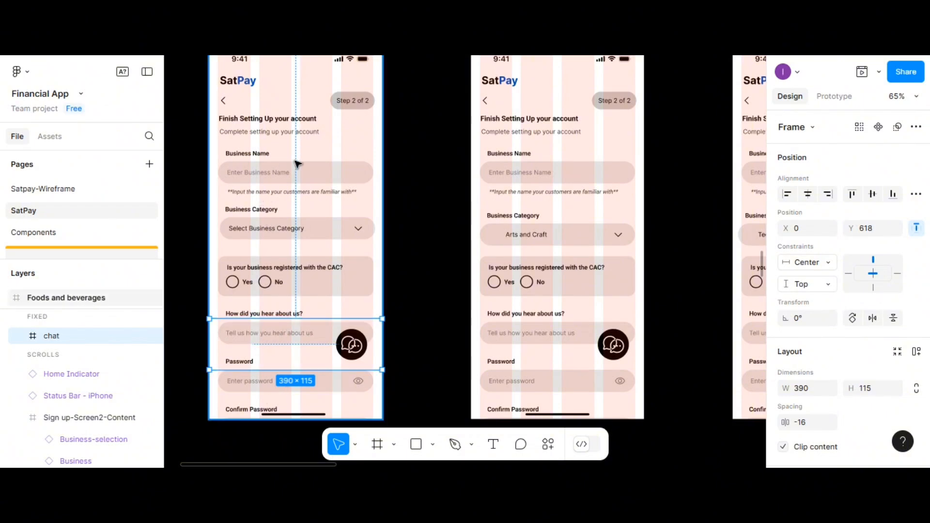
scroll(346, 196, "up", 1)
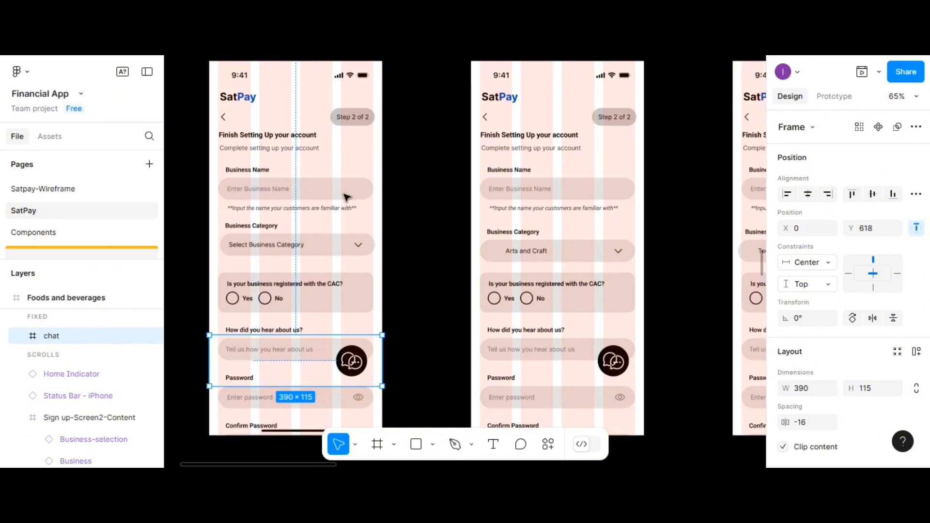
scroll(346, 197, "down", 2)
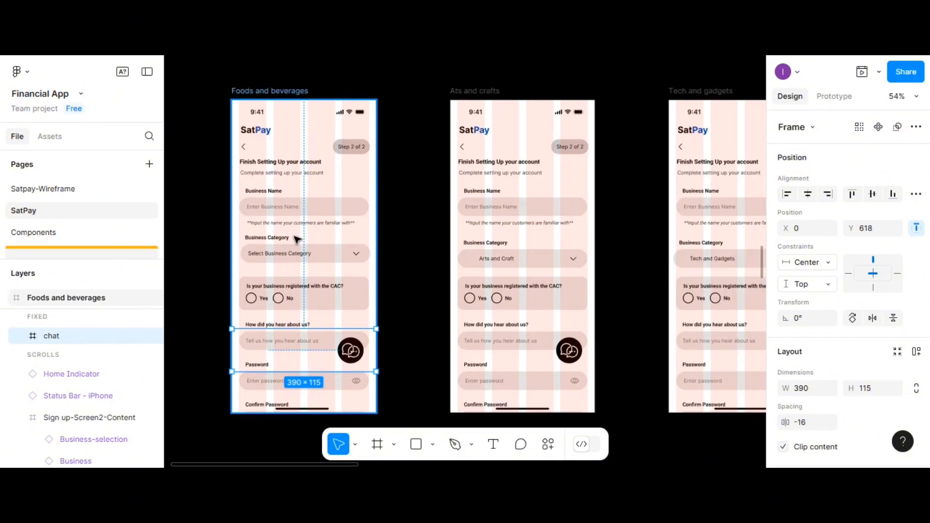
left_click(286, 92)
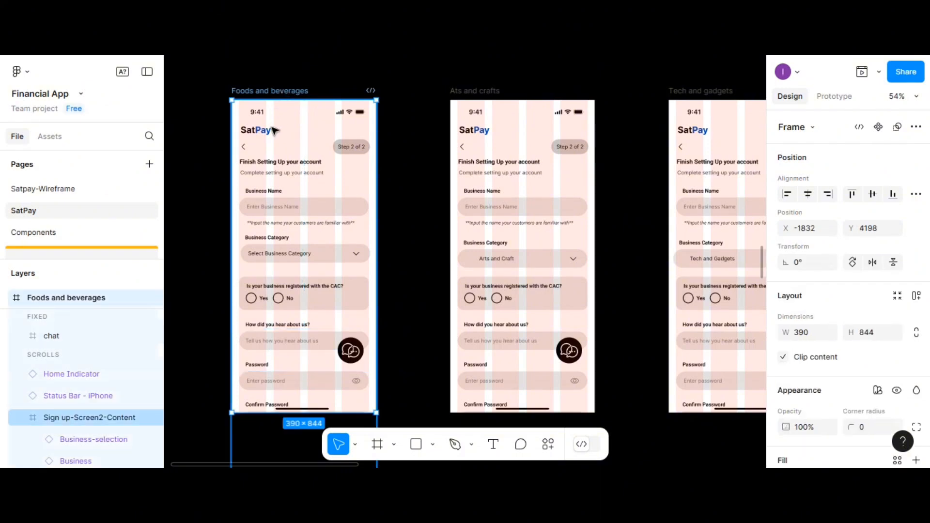